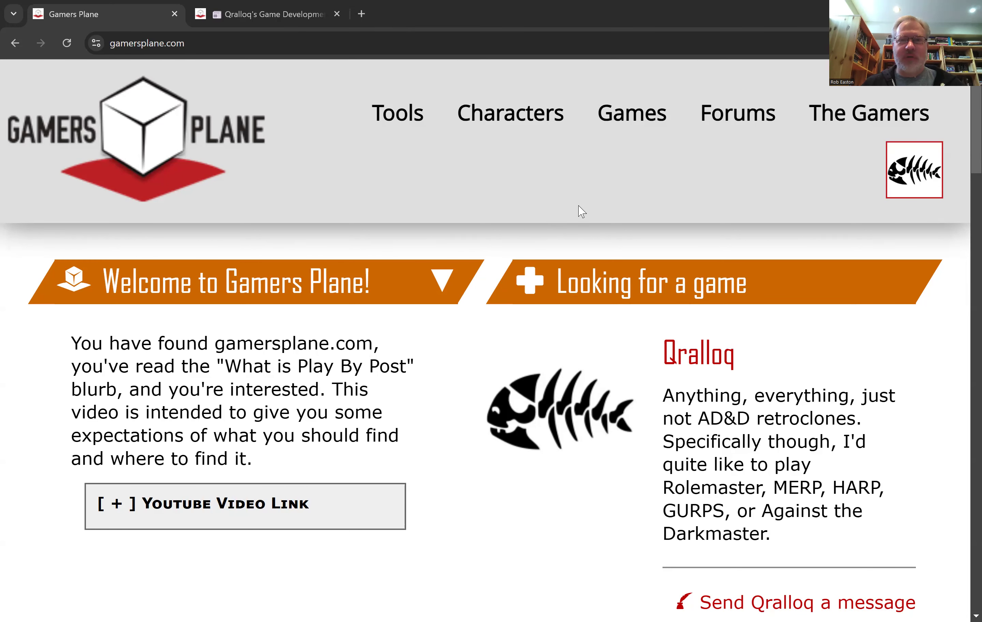
- Create a new character labelled "template: GxP" using the Custom system
{"action": "left_click", "coordinate": [511, 126]}
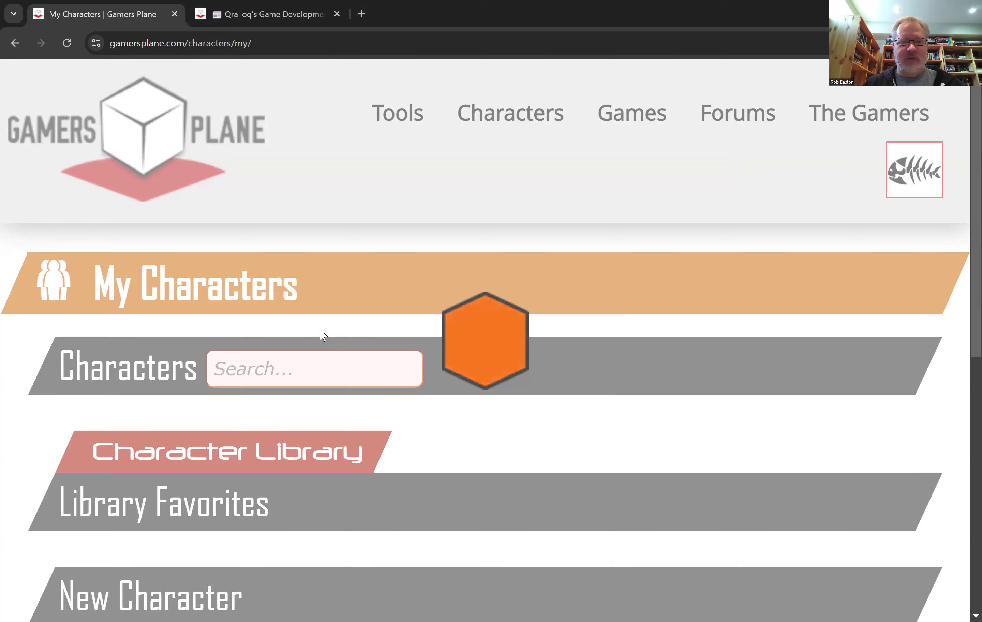
{"action": "scroll", "coordinate": [320, 333], "scroll_direction": "down", "scroll_amount": 3}
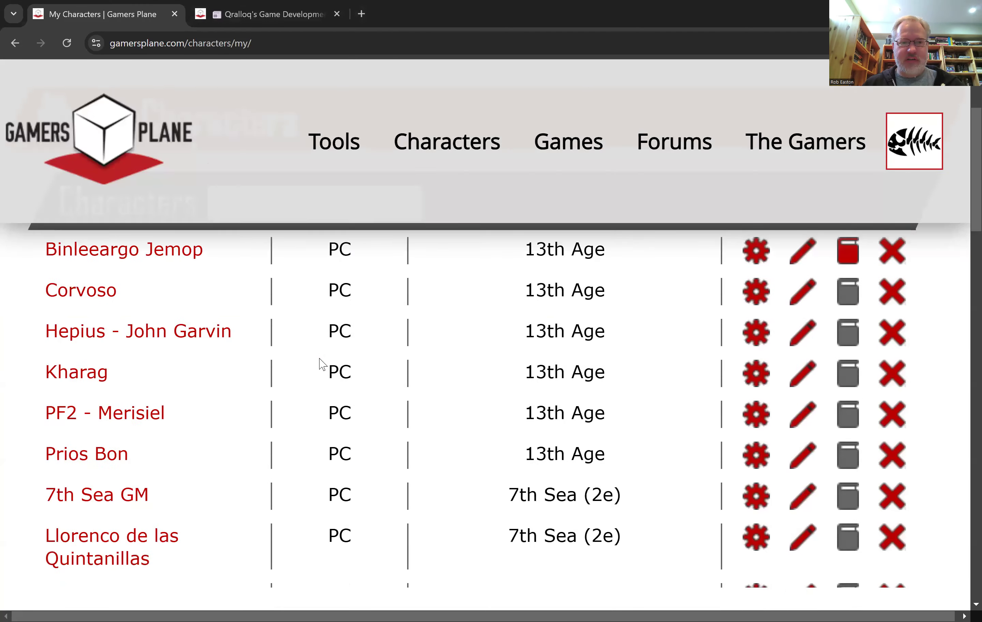
{"action": "scroll", "coordinate": [320, 364], "scroll_direction": "down", "scroll_amount": 20}
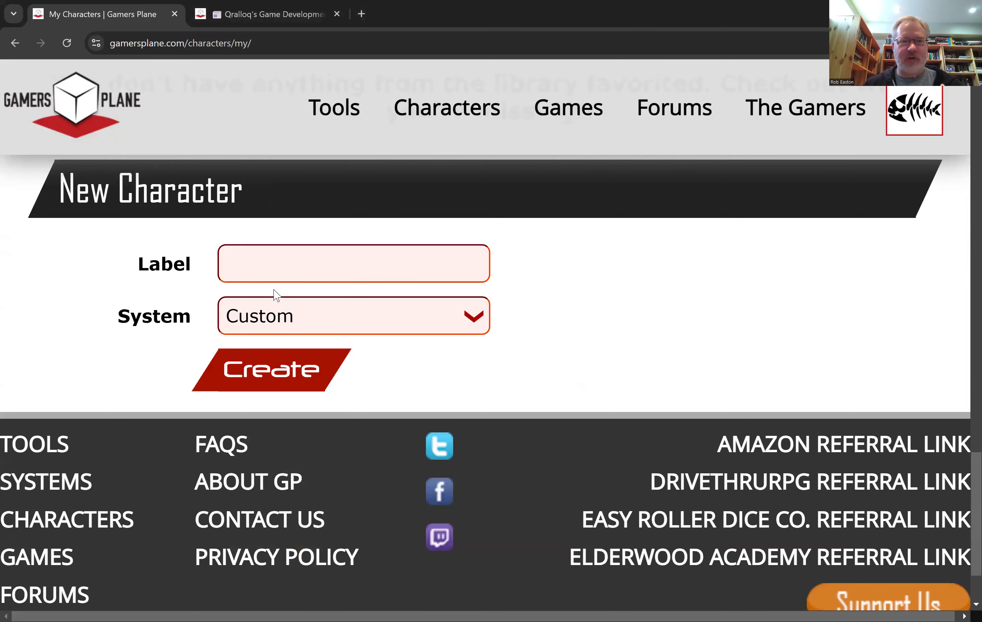
{"action": "left_click", "coordinate": [293, 268]}
{"action": "type", "text": "template: fake"}
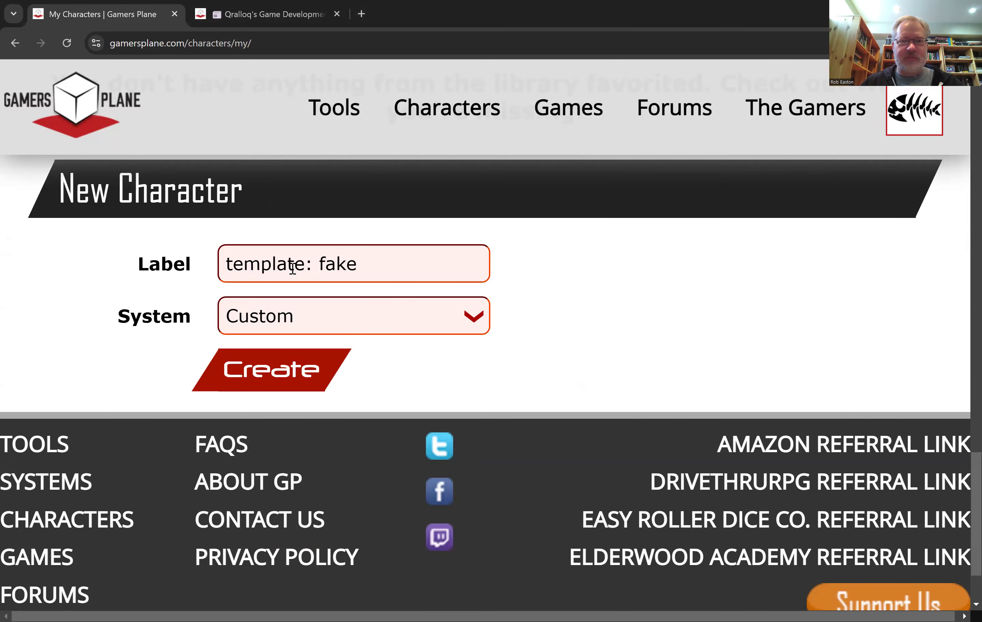
{"action": "key", "text": "BackSpace"}
{"action": "key", "text": "BackSpace"}
{"action": "key", "text": "BackSpace"}
{"action": "key", "text": "BackSpace"}
{"action": "type", "text": "GxP"}
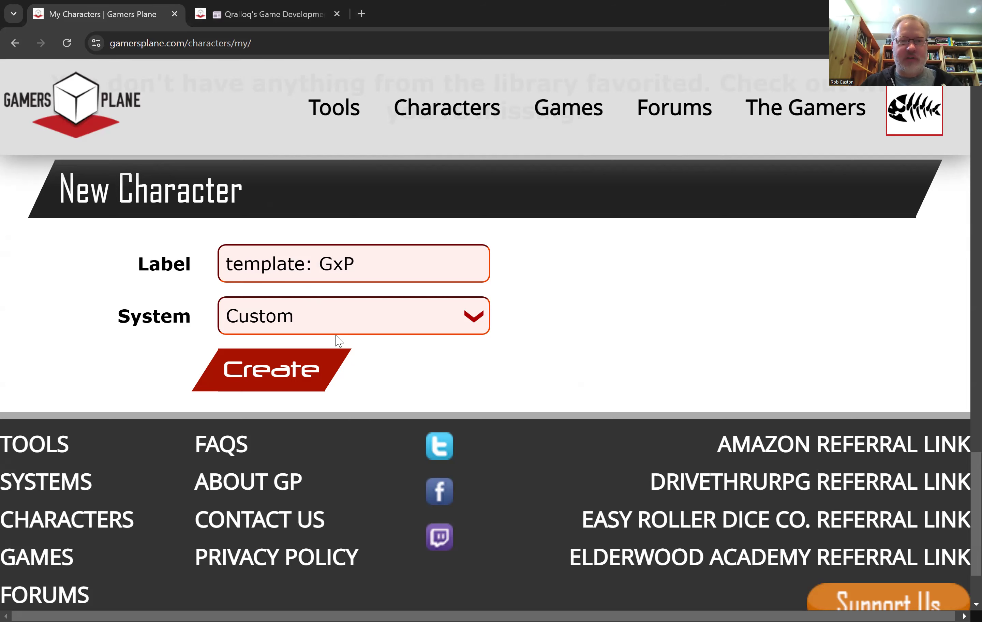
{"action": "left_click", "coordinate": [315, 375]}
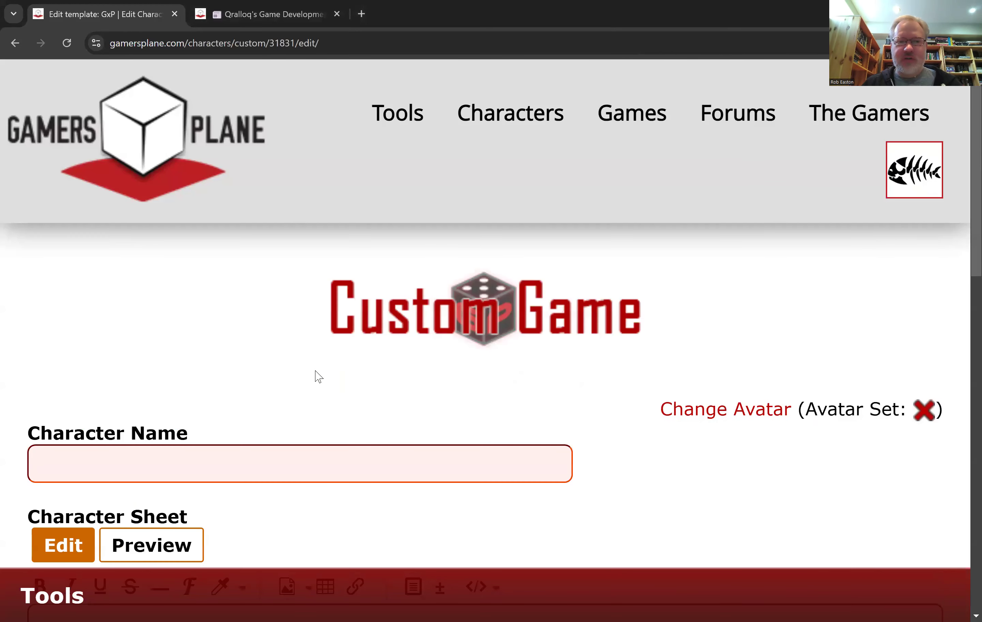
- Set the character name to "Template" and start the character sheet with the line "Name: Bobert the Wizard"
{"action": "left_click", "coordinate": [278, 471]}
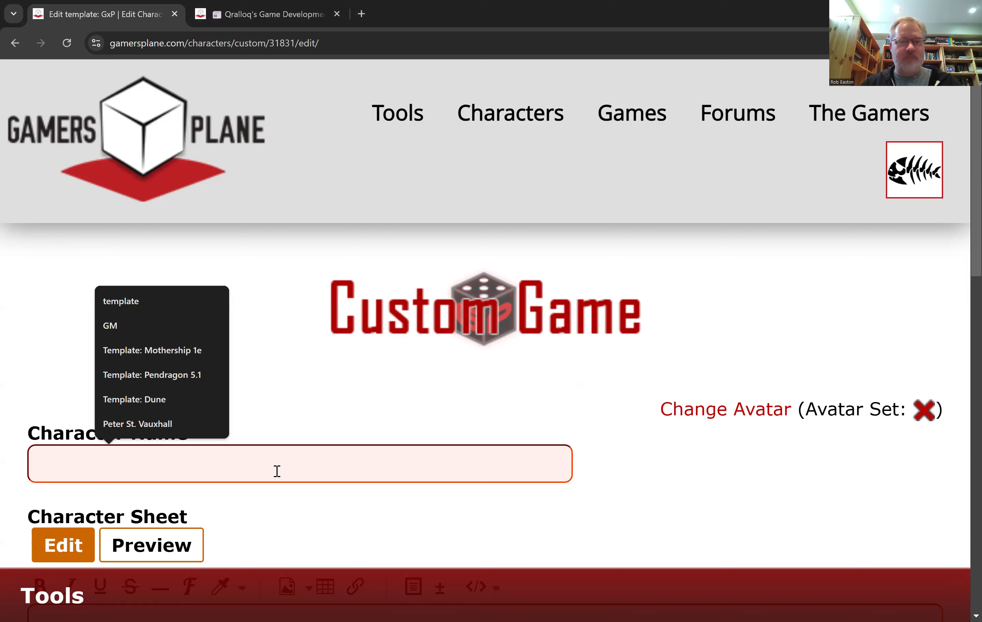
{"action": "type", "text": "Template"}
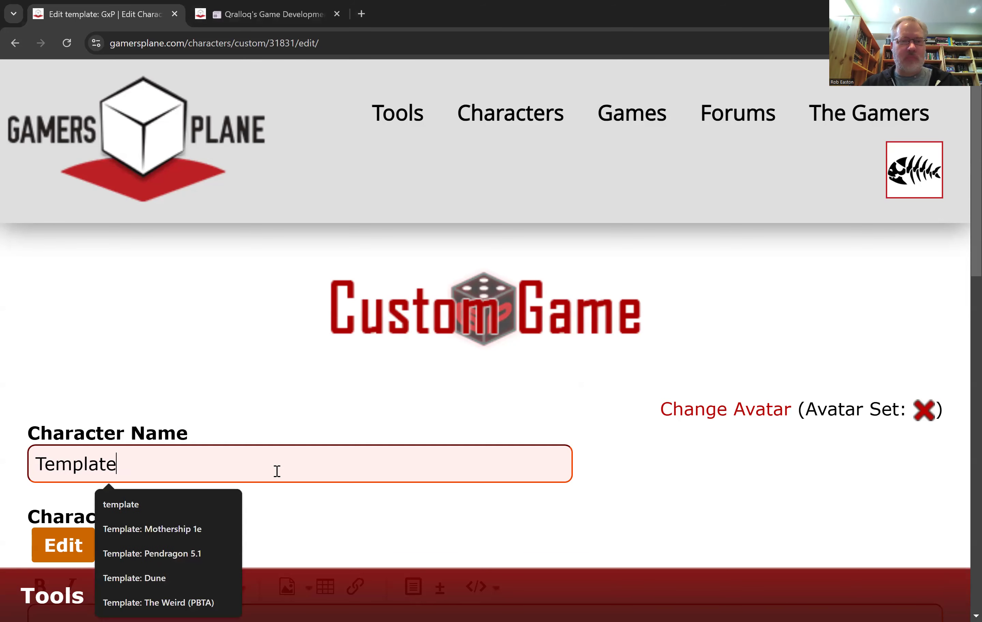
{"action": "scroll", "coordinate": [429, 398], "scroll_direction": "down", "scroll_amount": 3}
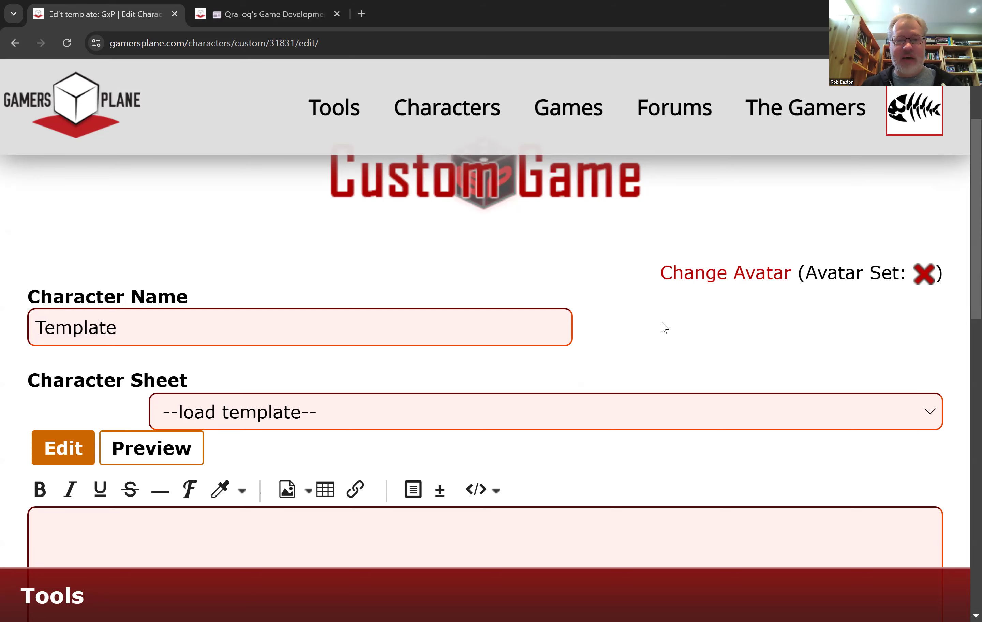
{"action": "scroll", "coordinate": [664, 327], "scroll_direction": "down", "scroll_amount": 2}
{"action": "scroll", "coordinate": [537, 391], "scroll_direction": "down", "scroll_amount": 3}
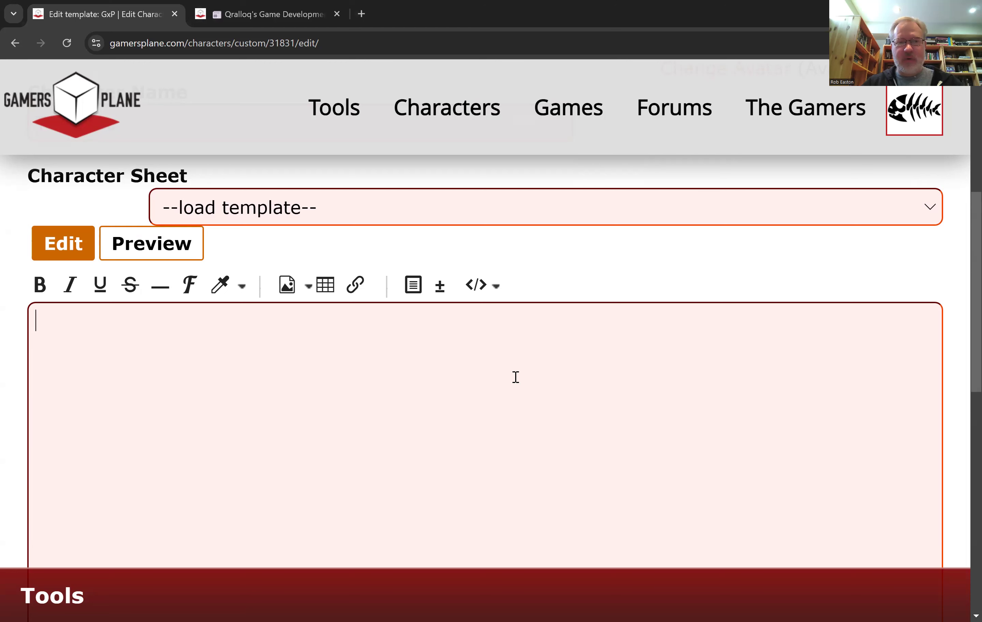
{"action": "type", "text": "Na"}
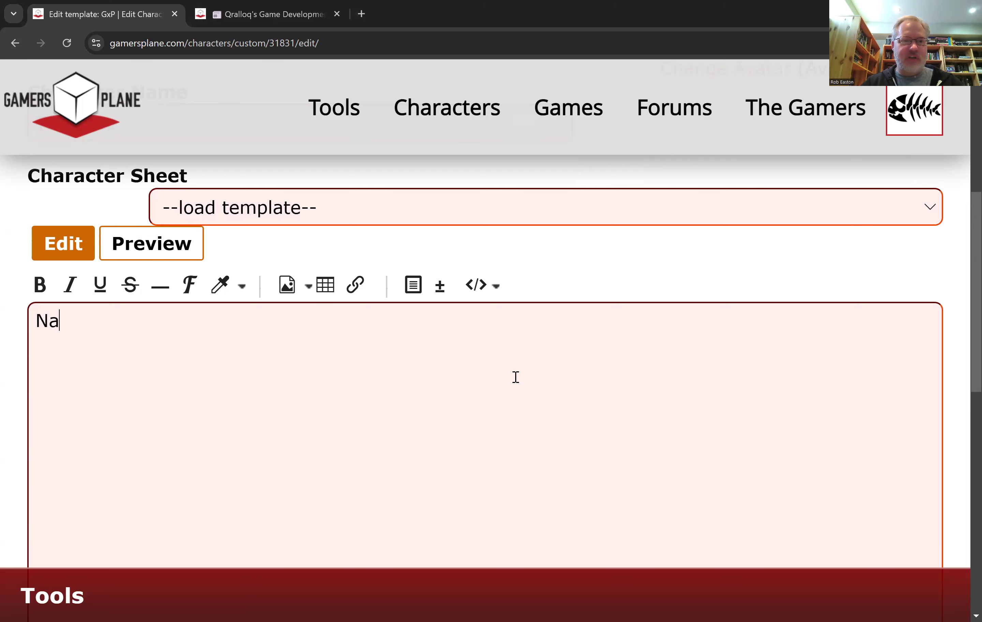
{"action": "type", "text": "me: Bob "}
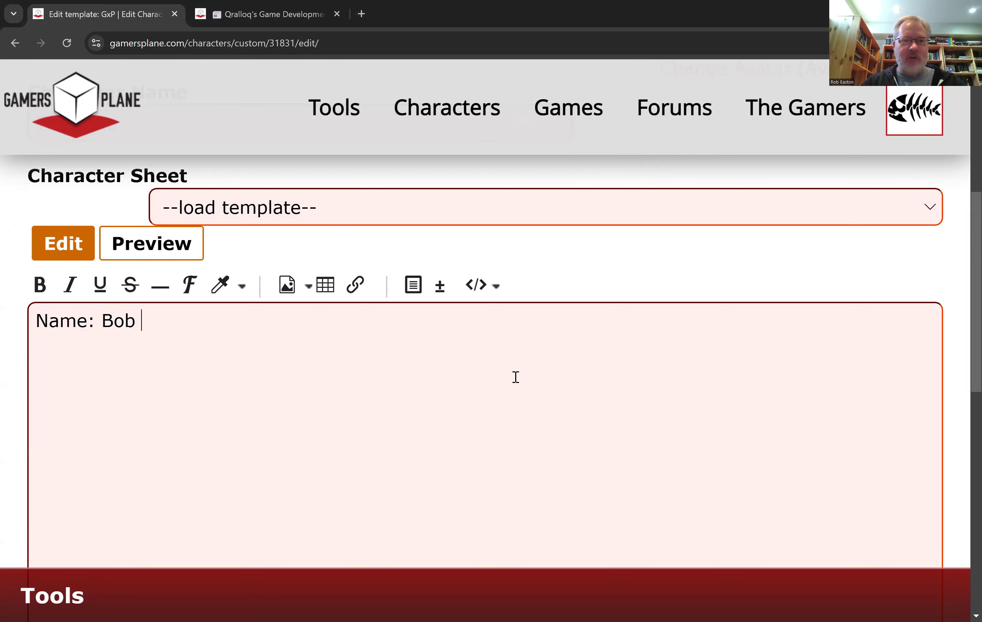
{"action": "type", "text": "ert the Wizard"}
{"action": "key", "text": "Return"}
- Add the lines "Class: Oneiromancer" and "Level: 5" below the name in the character sheet
{"action": "type", "text": "Class:"}
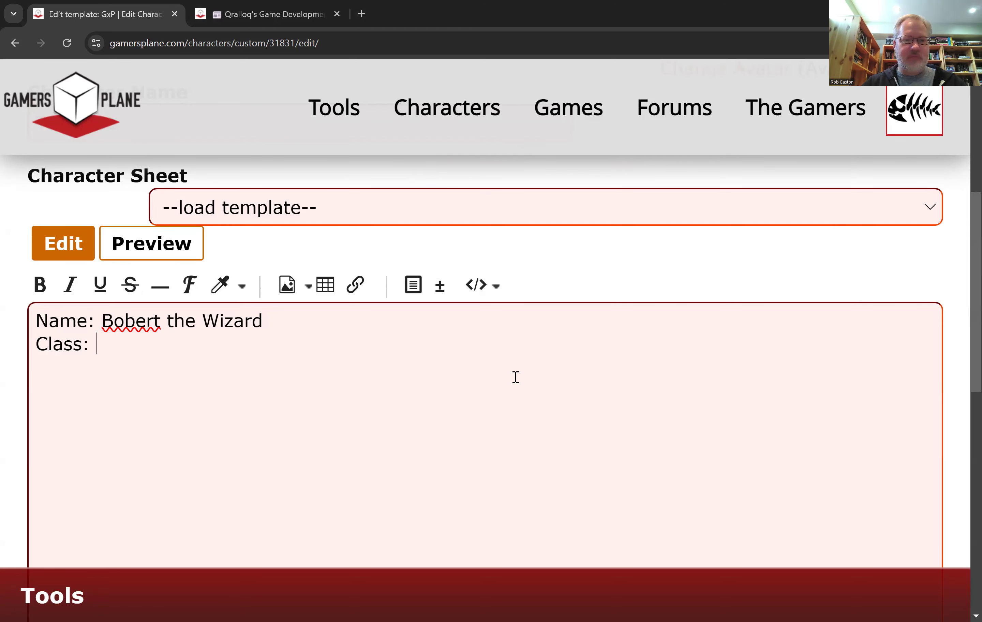
{"action": "type", "text": " Oneiroman"}
{"action": "type", "text": "cer"}
{"action": "type", "text": "Level"}
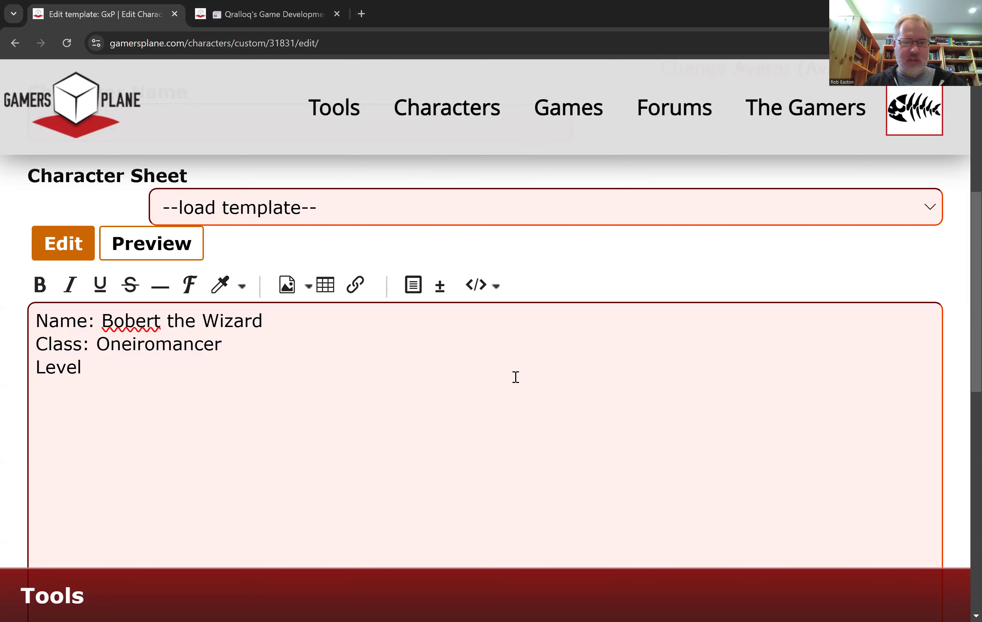
{"action": "type", "text": ": 5"}
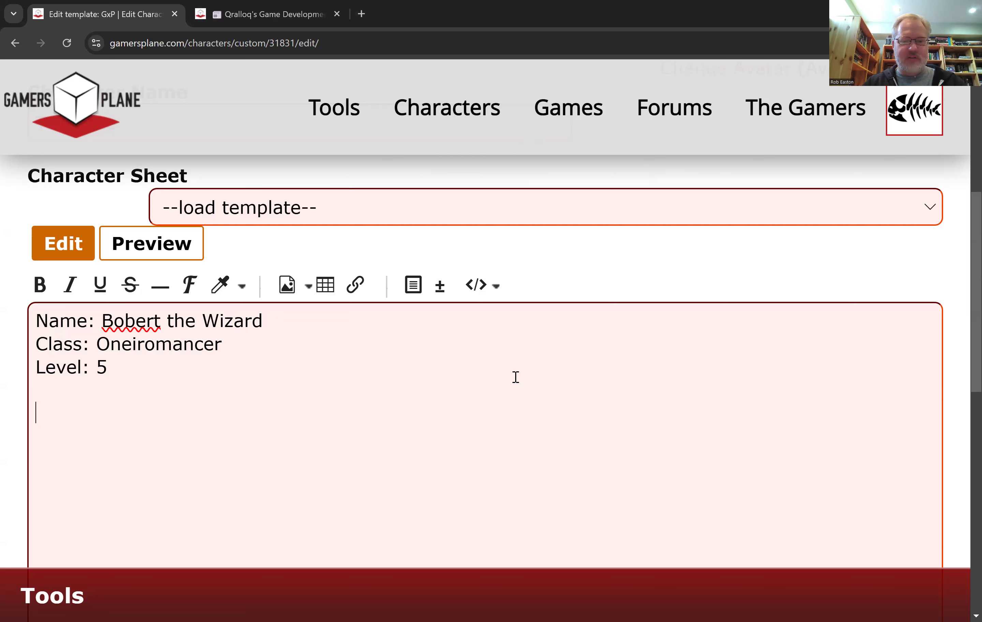
- Add a "Skills" heading after a blank line, with the entry "Mangle Dreams 1d20+12" beneath it
{"action": "type", "text": "jSkills"}
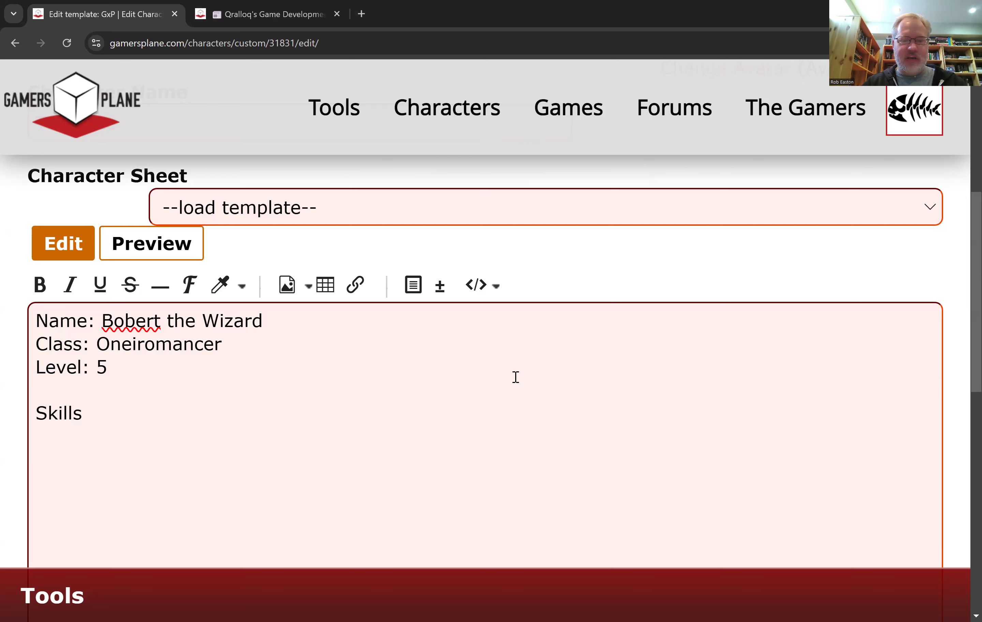
{"action": "type", "text": "Mangle Dra3"}
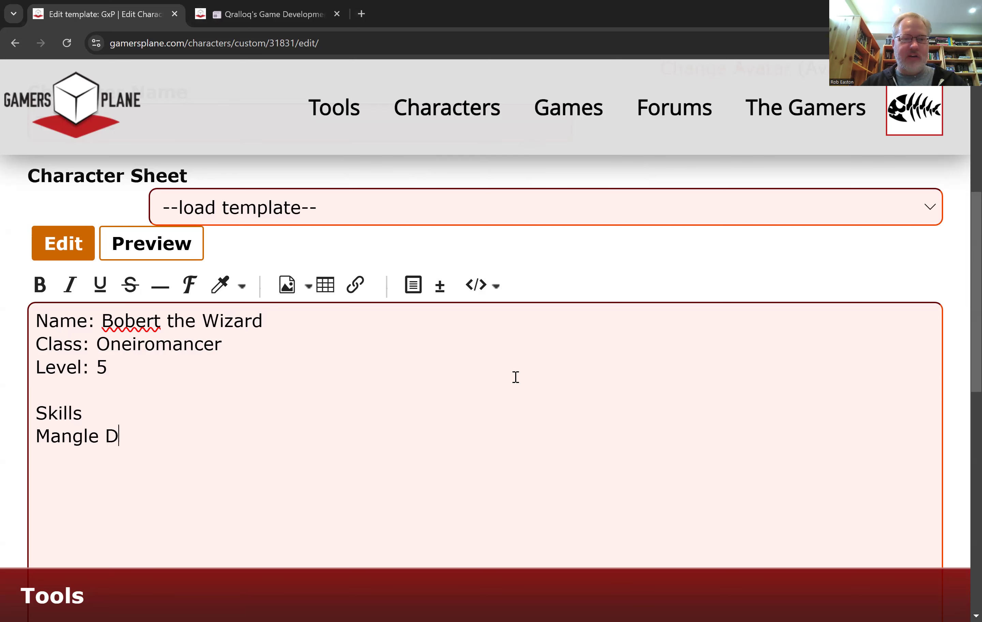
{"action": "key", "text": "BackSpace"}
{"action": "key", "text": "BackSpace"}
{"action": "type", "text": "eams"}
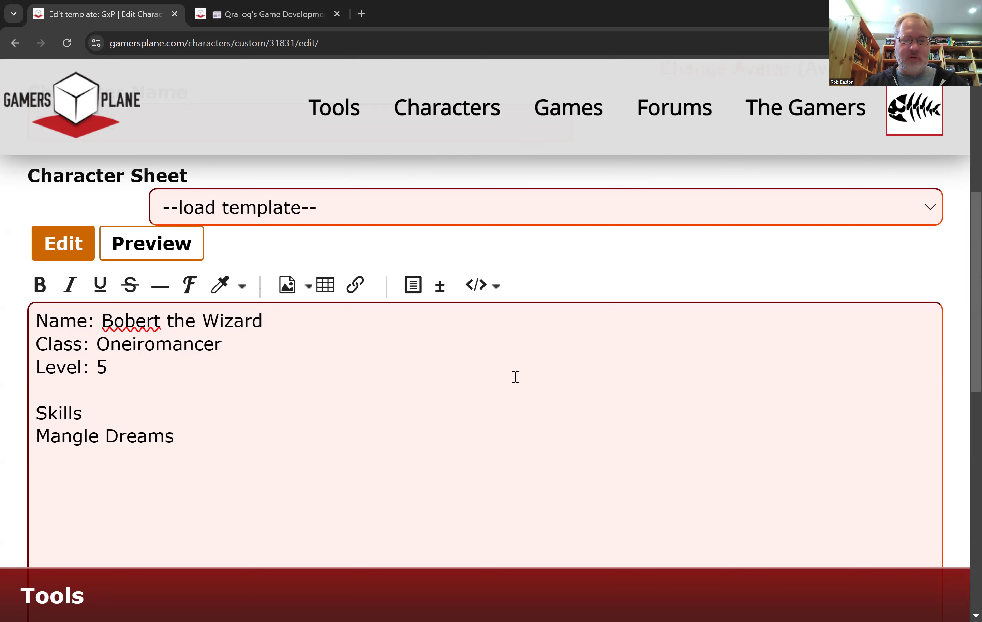
{"action": "type", "text": " 1d20+12"}
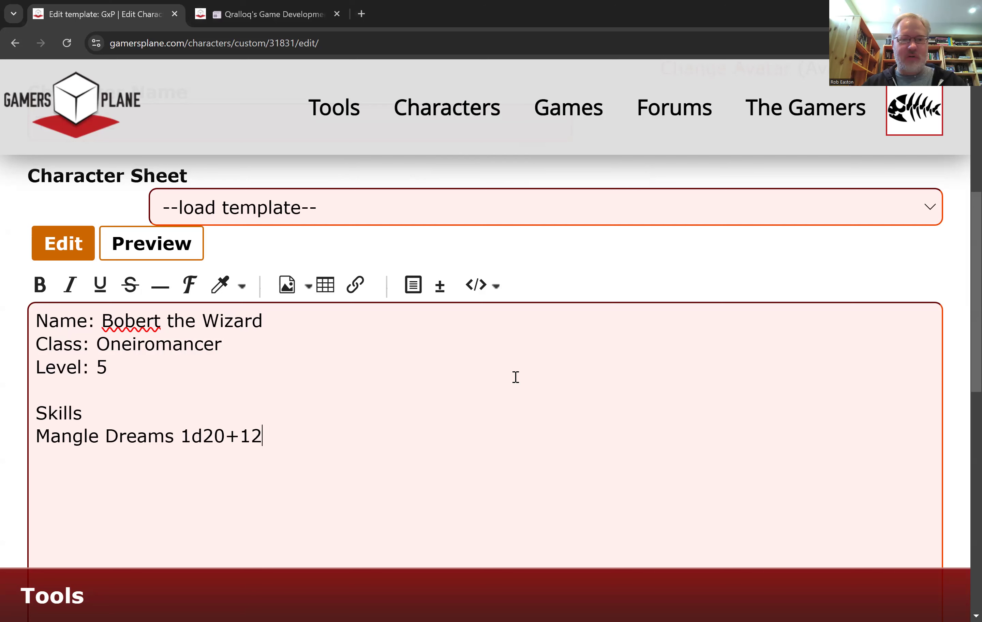
- Add the skill line "Haggle for Turnips 1d20+2" under Mangle Dreams, correcting the capitalization of Haggle
{"action": "key", "text": "Return"}
{"action": "type", "text": "HA"}
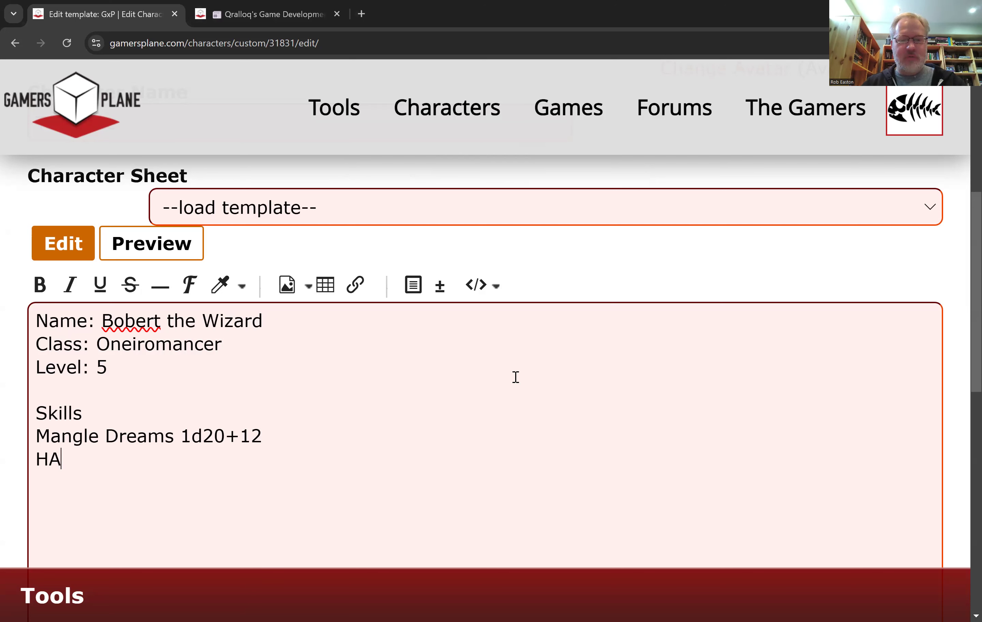
{"action": "type", "text": "ggle for Turn"}
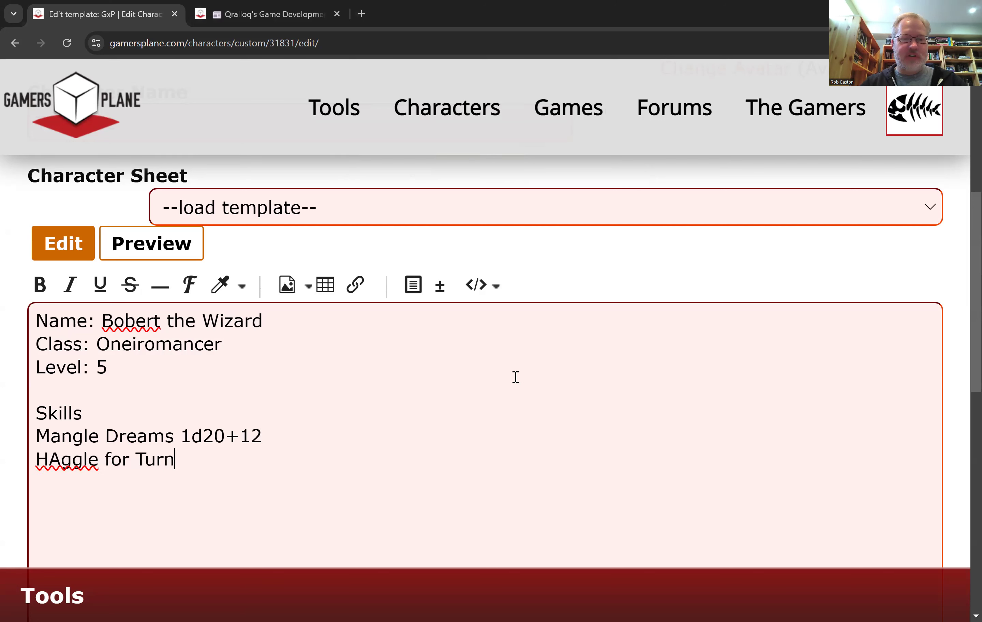
{"action": "type", "text": "ips 1d1"}
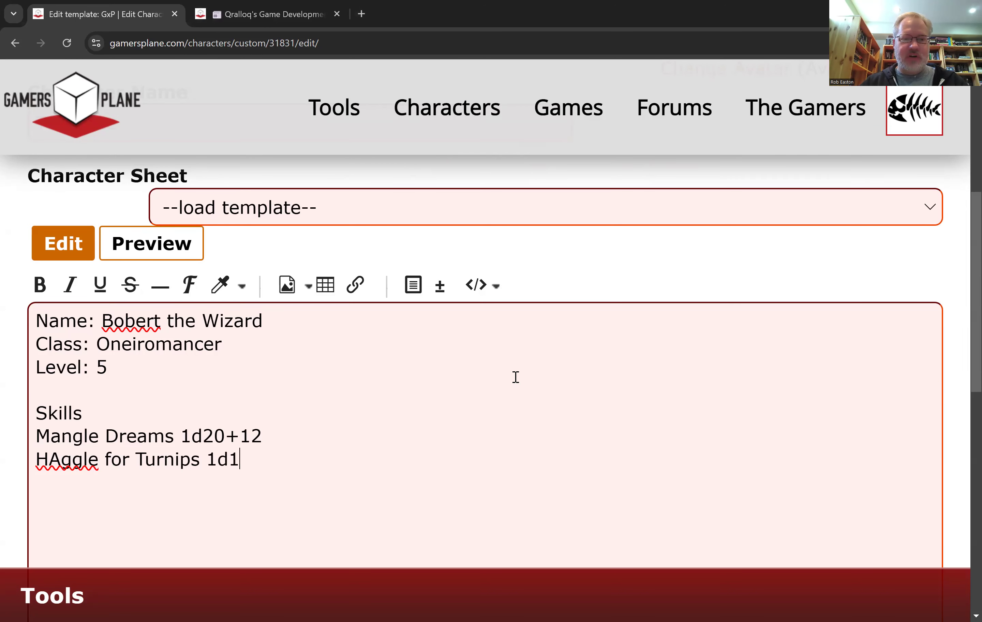
{"action": "key", "text": "BackSpace"}
{"action": "type", "text": "20+2"}
{"action": "left_click", "coordinate": [60, 463]}
{"action": "key", "text": "BackSpace"}
{"action": "type", "text": "a"}
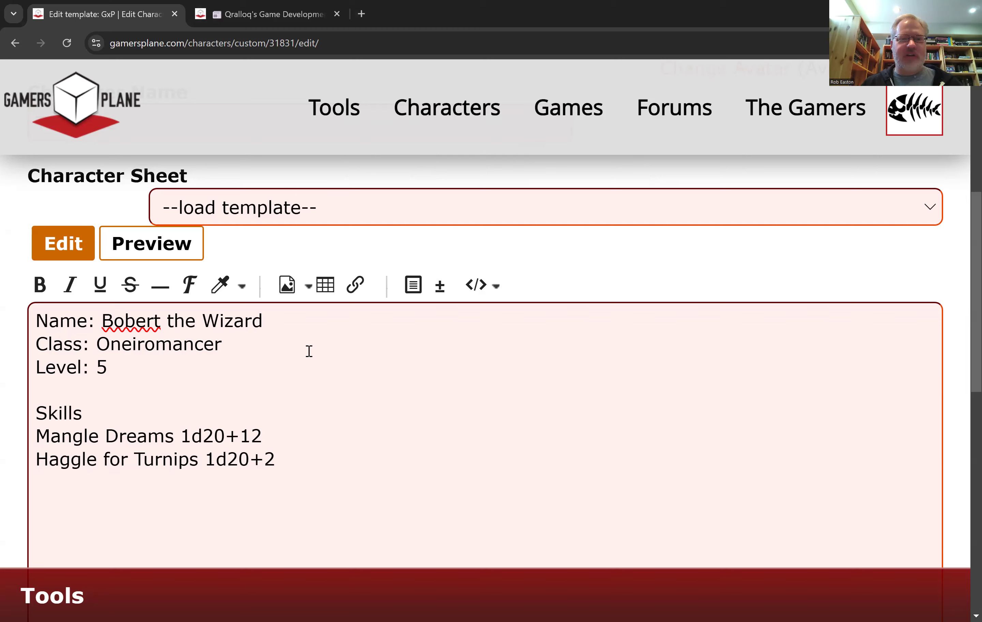
- Preview the plain-text character sheet, then return to editing it
{"action": "scroll", "coordinate": [566, 270], "scroll_direction": "down", "scroll_amount": 1}
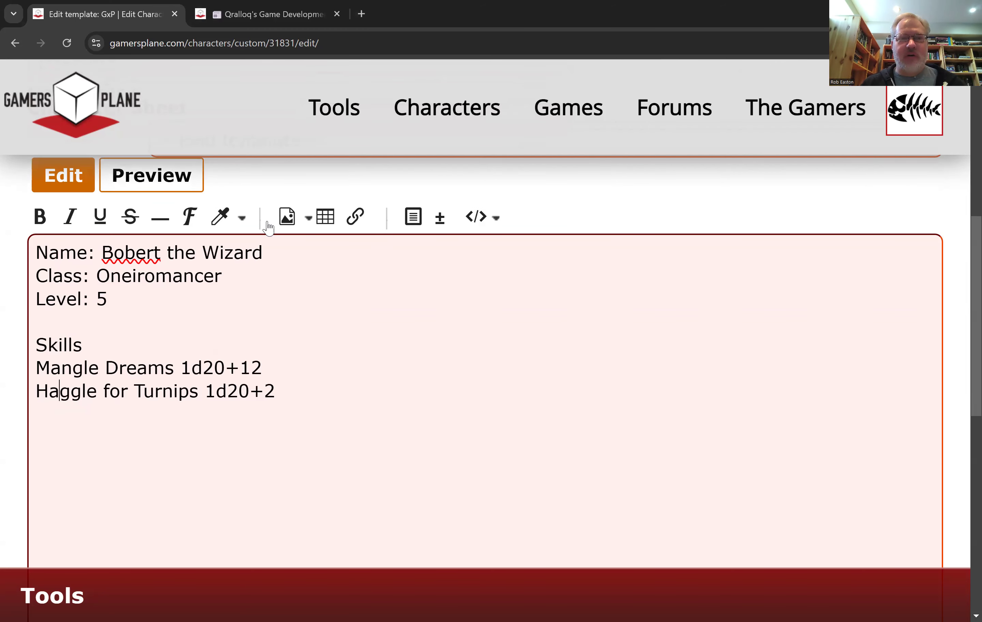
{"action": "left_click", "coordinate": [132, 175]}
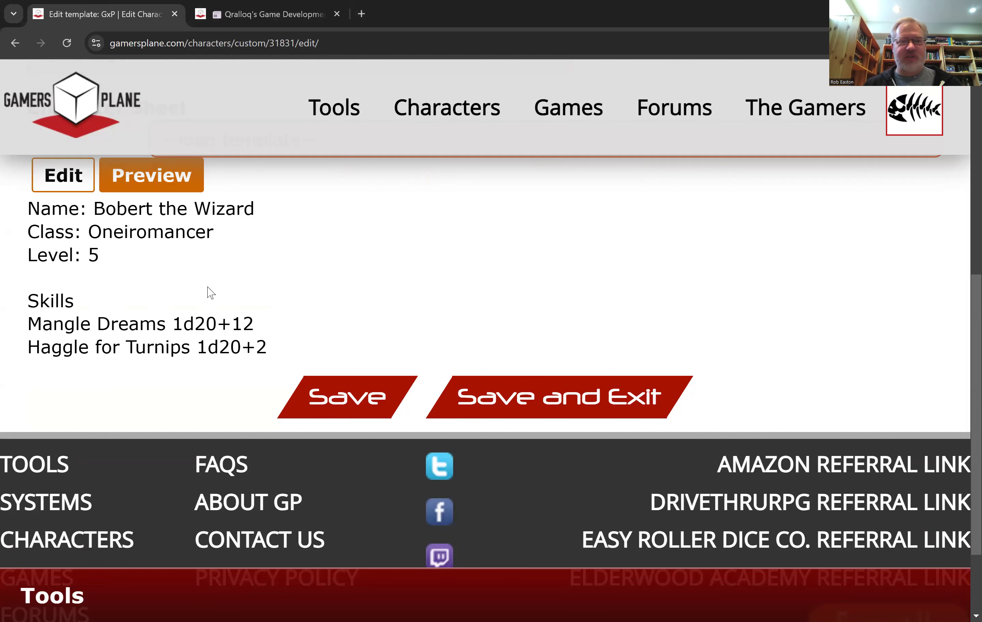
{"action": "scroll", "coordinate": [237, 297], "scroll_direction": "up", "scroll_amount": 1}
{"action": "scroll", "coordinate": [236, 297], "scroll_direction": "up", "scroll_amount": 1}
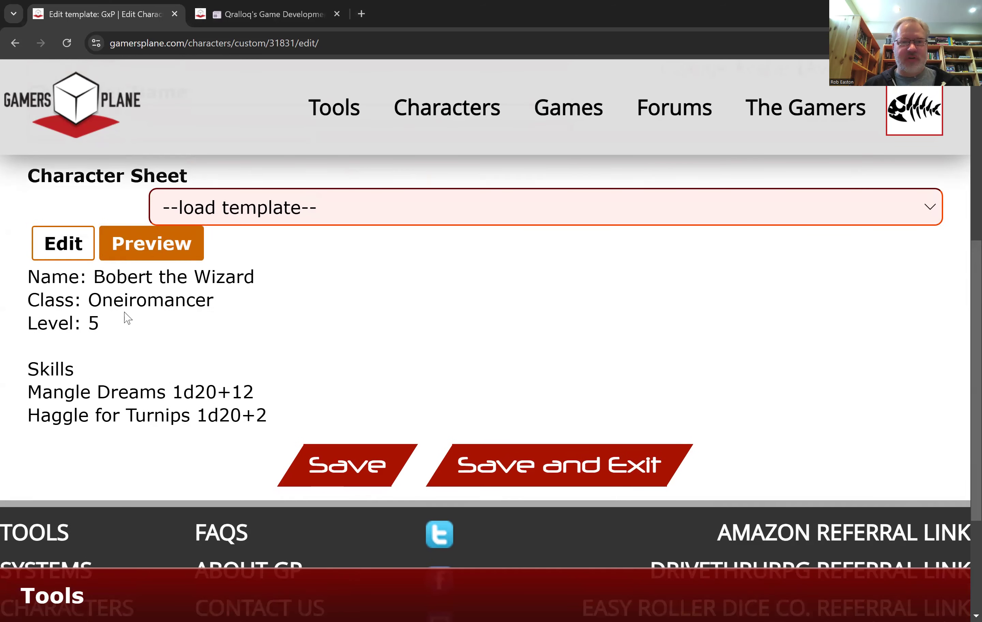
{"action": "left_click", "coordinate": [82, 257]}
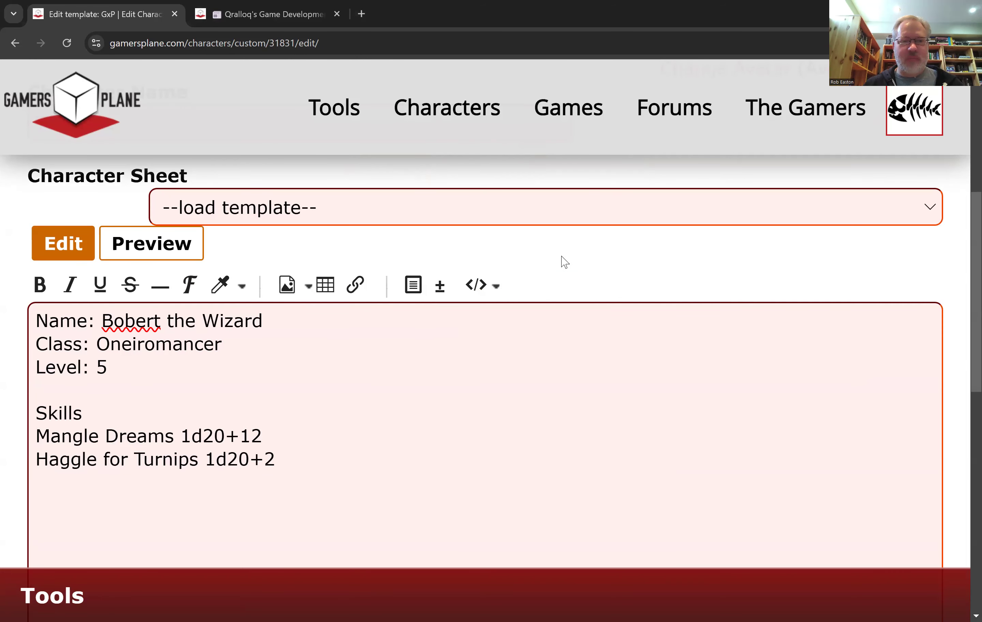
- Enclose the Name, Class and Level lines in [table] and [/table] tags, each on its own line
{"action": "left_click", "coordinate": [33, 320]}
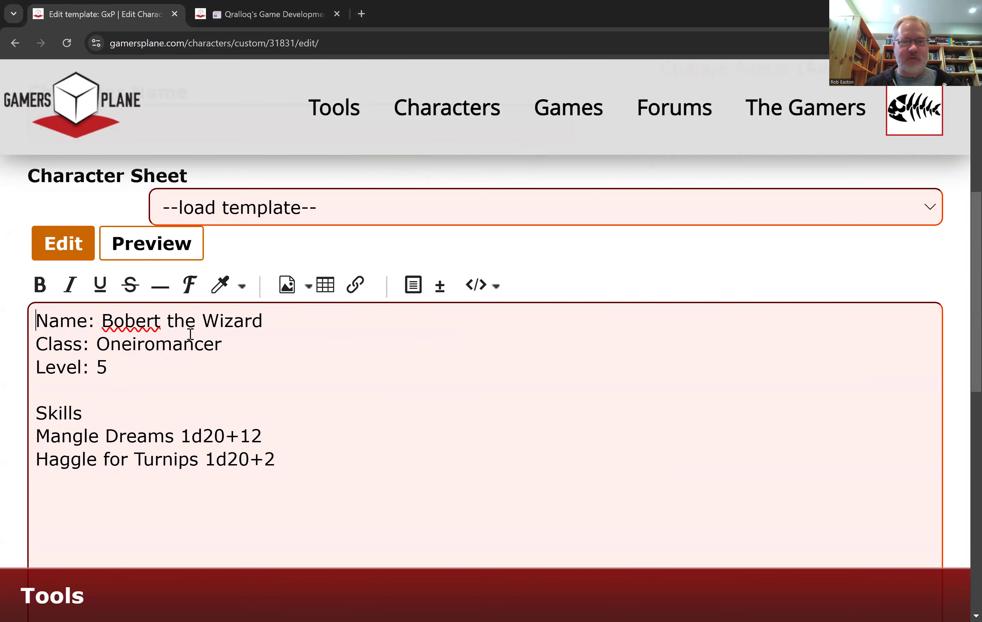
{"action": "type", "text": "[table]"}
{"action": "key", "text": "Return"}
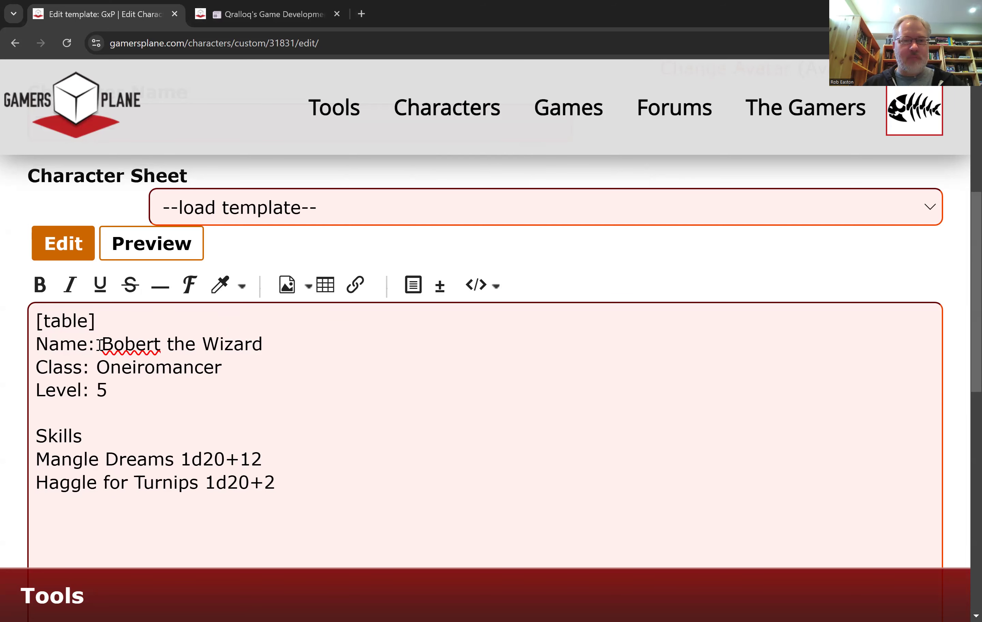
{"action": "left_click", "coordinate": [119, 390]}
{"action": "key", "text": "Return"}
{"action": "type", "text": "["}
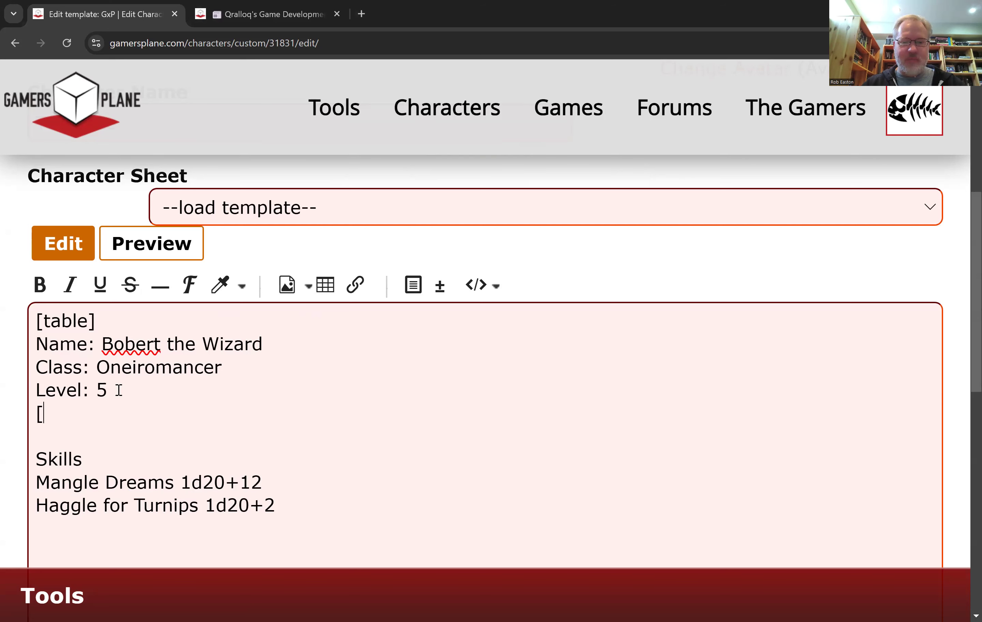
{"action": "type", "text": "/tab;le]"}
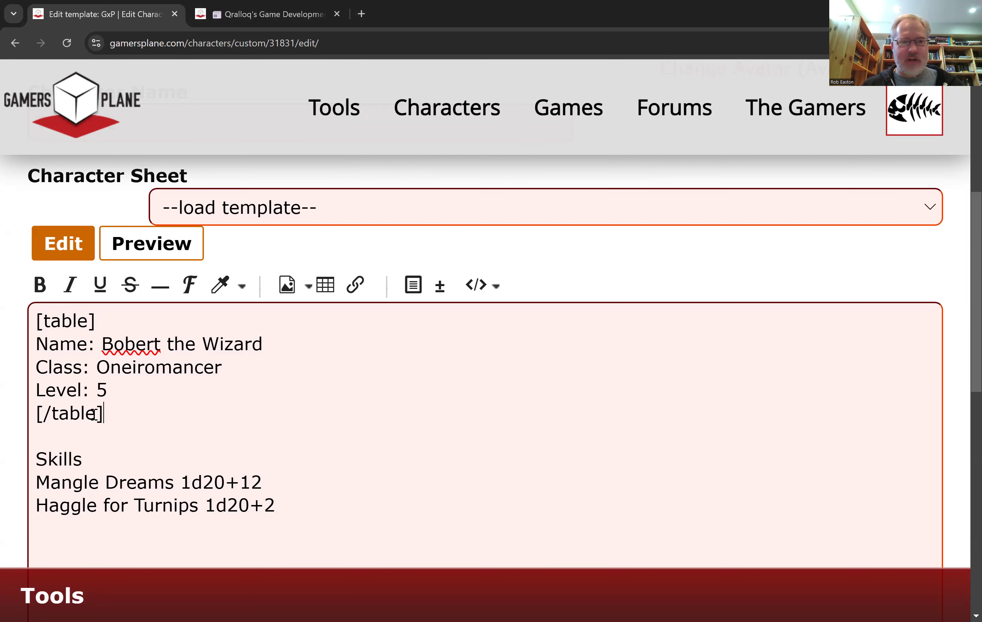
- Insert a | separator after the Name:, Class: and Level: labels and preview the table
{"action": "left_click", "coordinate": [100, 348]}
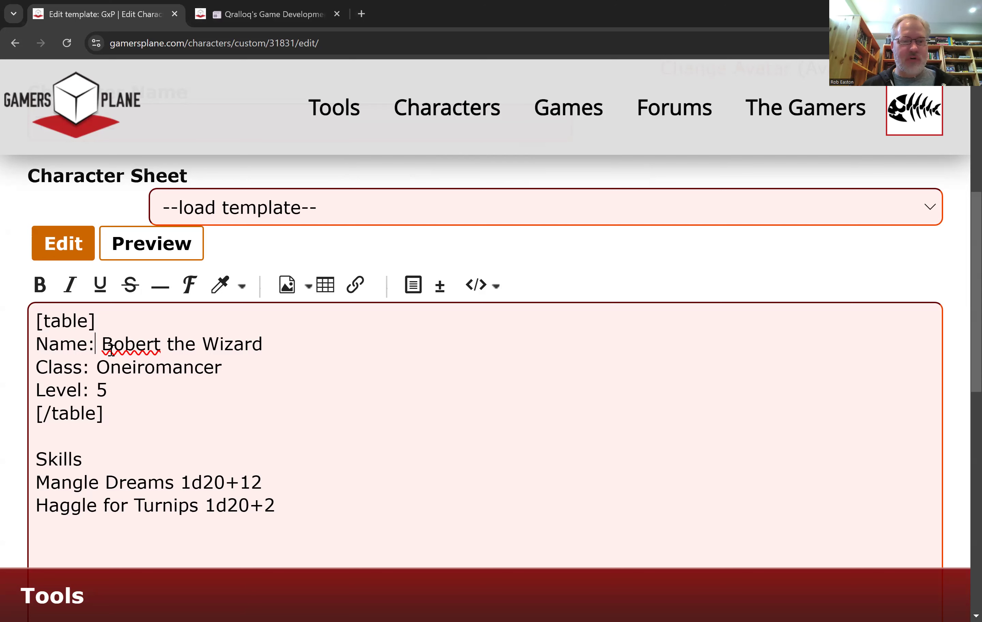
{"action": "type", "text": "|"}
{"action": "left_click", "coordinate": [91, 368]}
{"action": "type", "text": "|"}
{"action": "left_click", "coordinate": [92, 390]}
{"action": "type", "text": "|"}
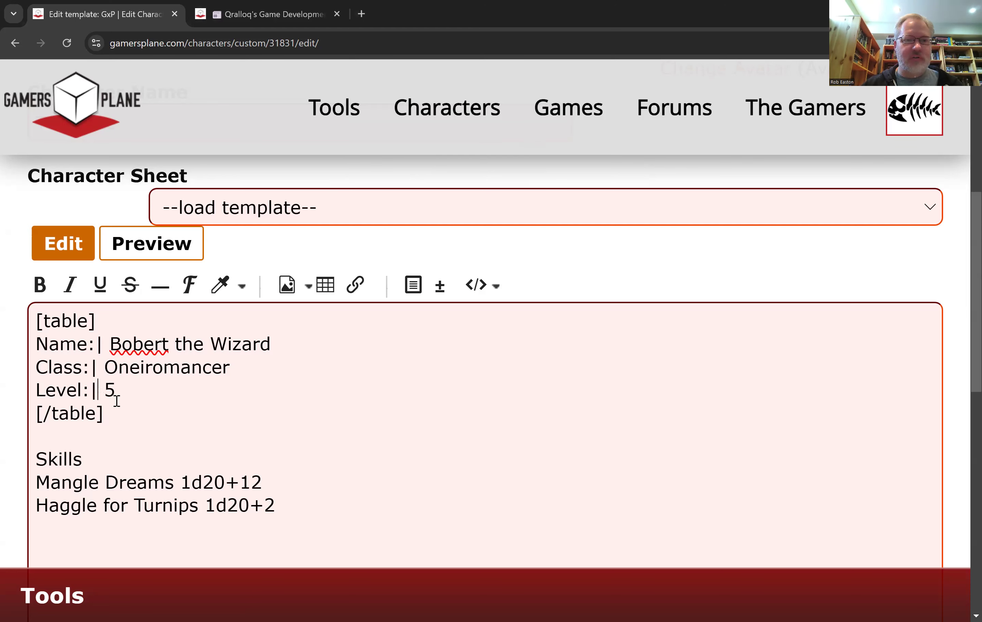
{"action": "left_click", "coordinate": [144, 249]}
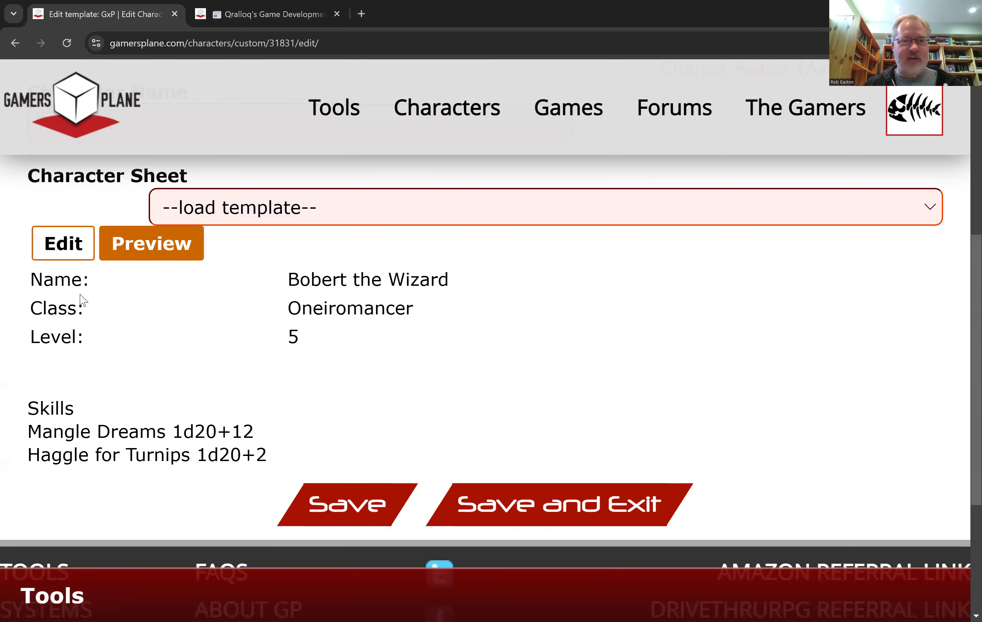
- Return to editing and change the opening table tag to [table="compact"]
{"action": "left_click", "coordinate": [78, 248]}
{"action": "left_click", "coordinate": [106, 321]}
{"action": "type", "text": "=\"compact\""}
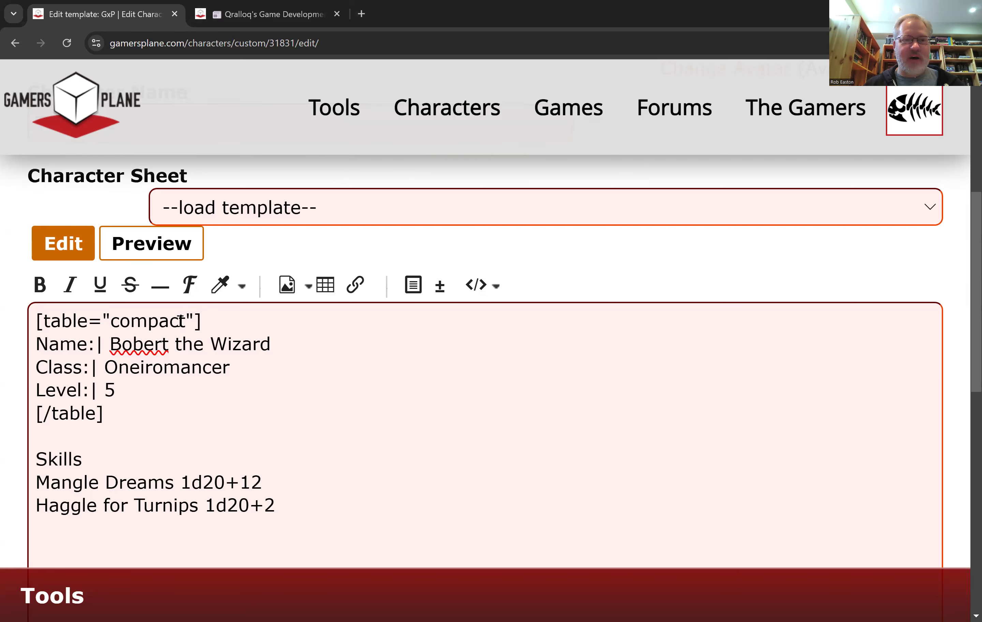
- Preview the compact table, then add the zebra option to its opening tag and preview it again
{"action": "left_click", "coordinate": [153, 256]}
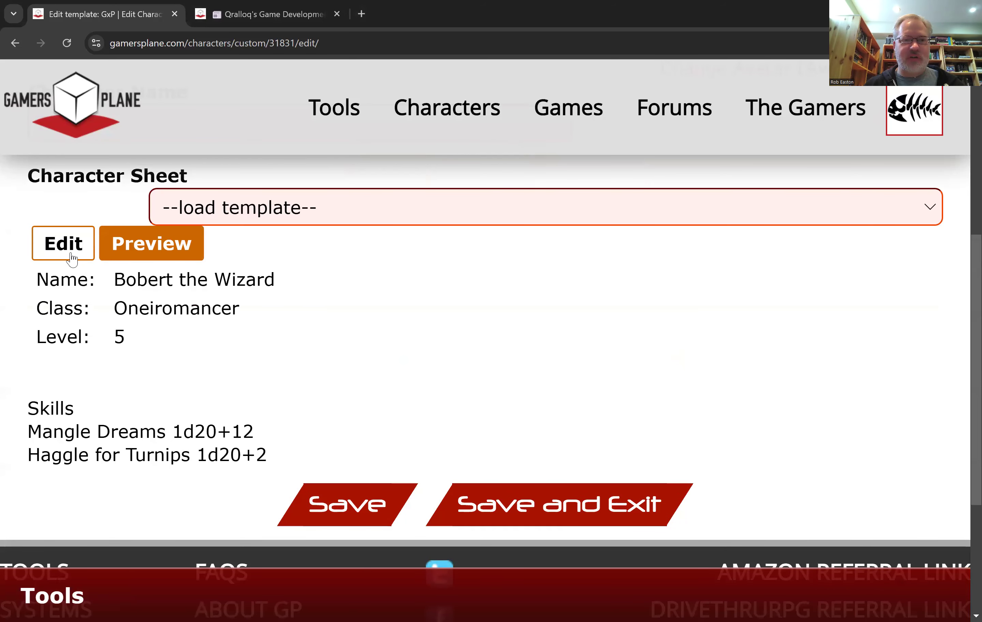
{"action": "left_click", "coordinate": [71, 250]}
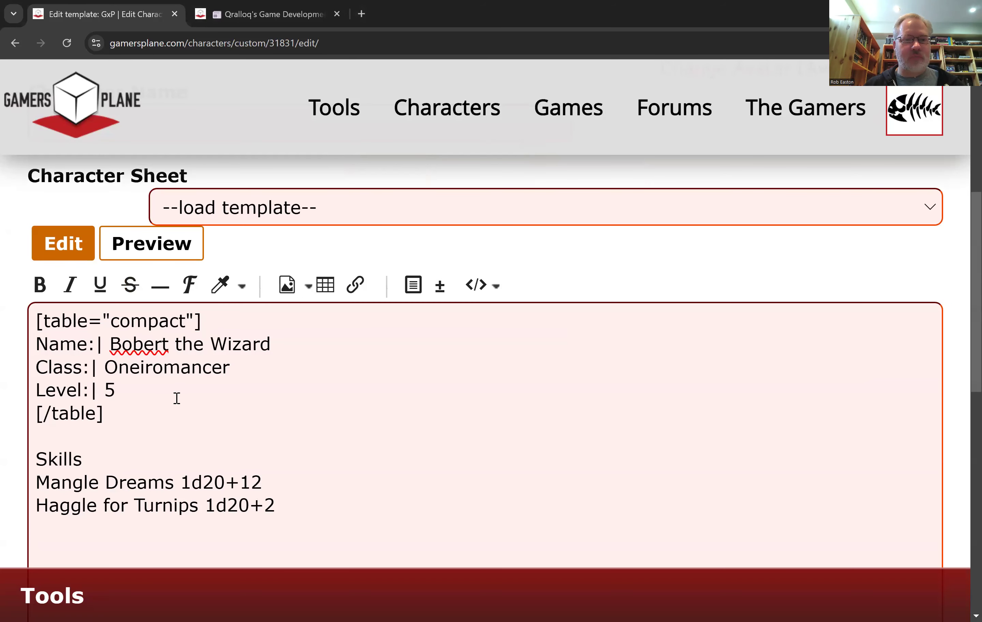
{"action": "left_click", "coordinate": [187, 321]}
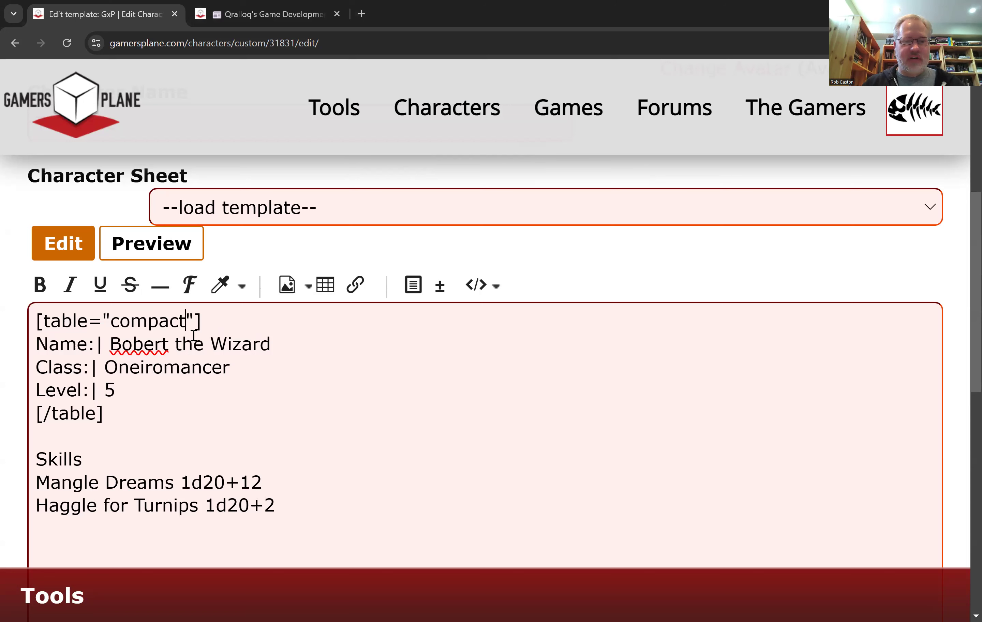
{"action": "type", "text": "zebra"}
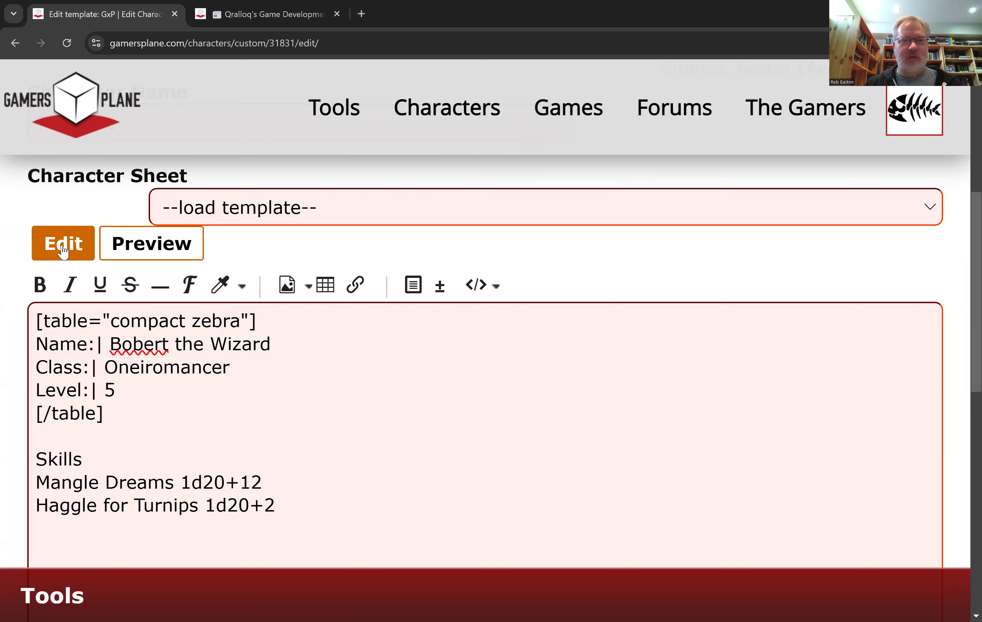
{"action": "left_click", "coordinate": [118, 246]}
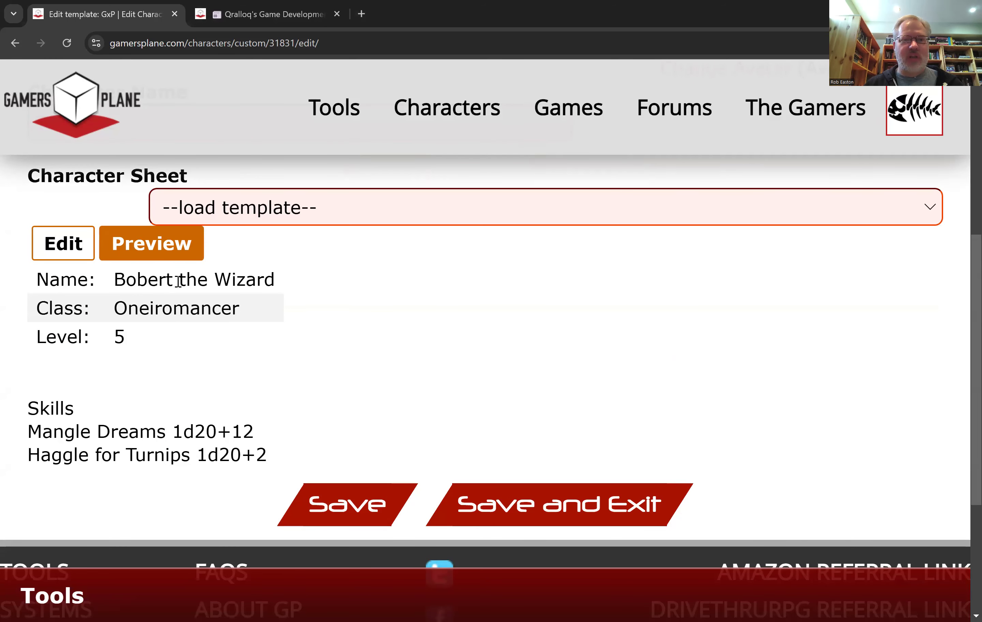
- Return to editing and add the ht option after zebra in the opening table tag
{"action": "left_click", "coordinate": [76, 247]}
{"action": "left_click", "coordinate": [241, 321]}
{"action": "type", "text": "ht"}
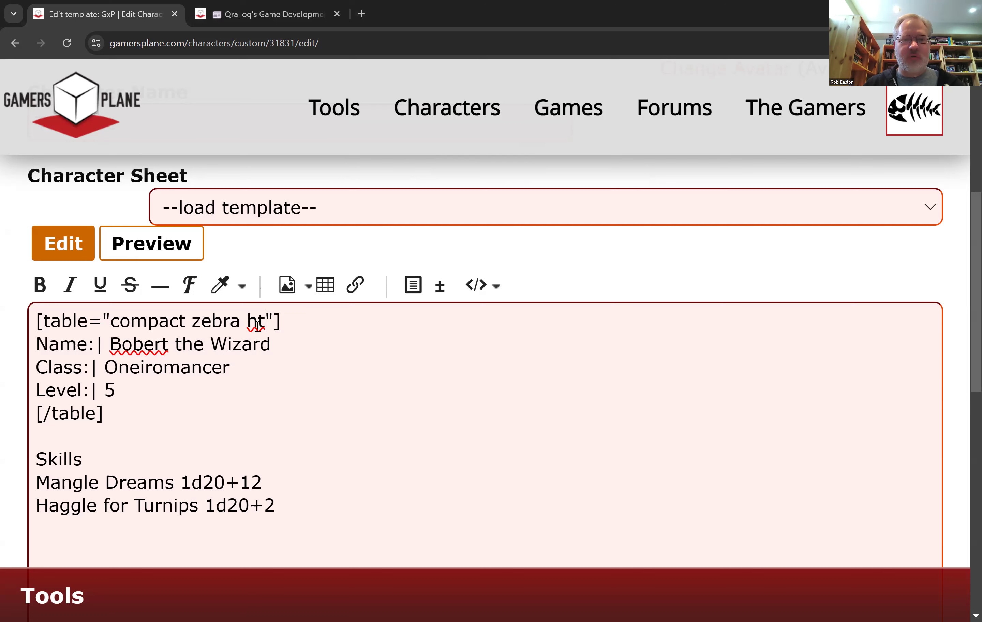
- Add the header row Bit 1|Value directly after the first opening table tag and preview the table
{"action": "left_click", "coordinate": [293, 321]}
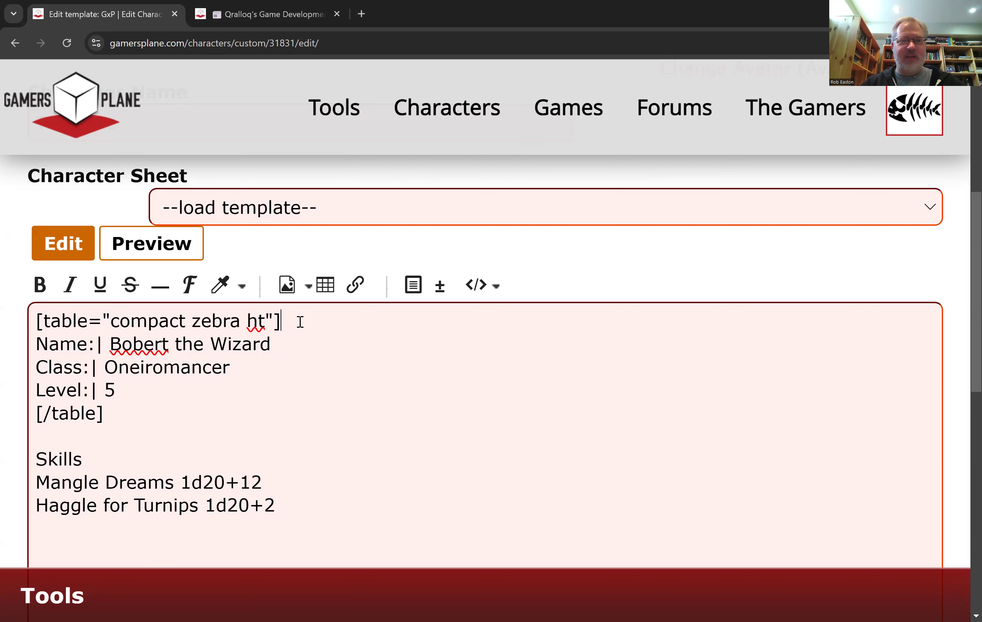
{"action": "type", "text": "Bit 1"}
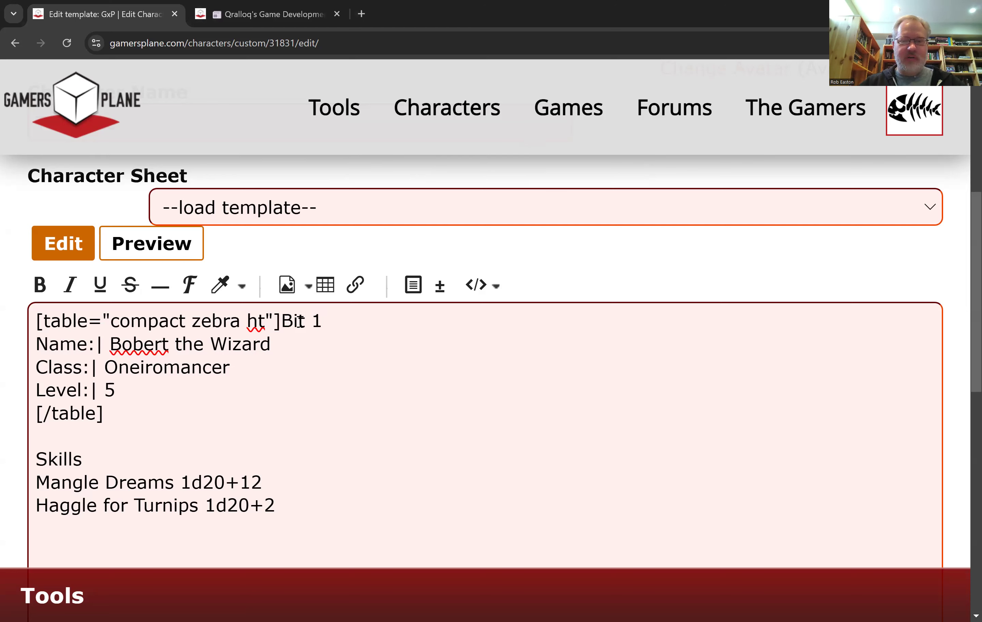
{"action": "type", "text": "|Bit 2"}
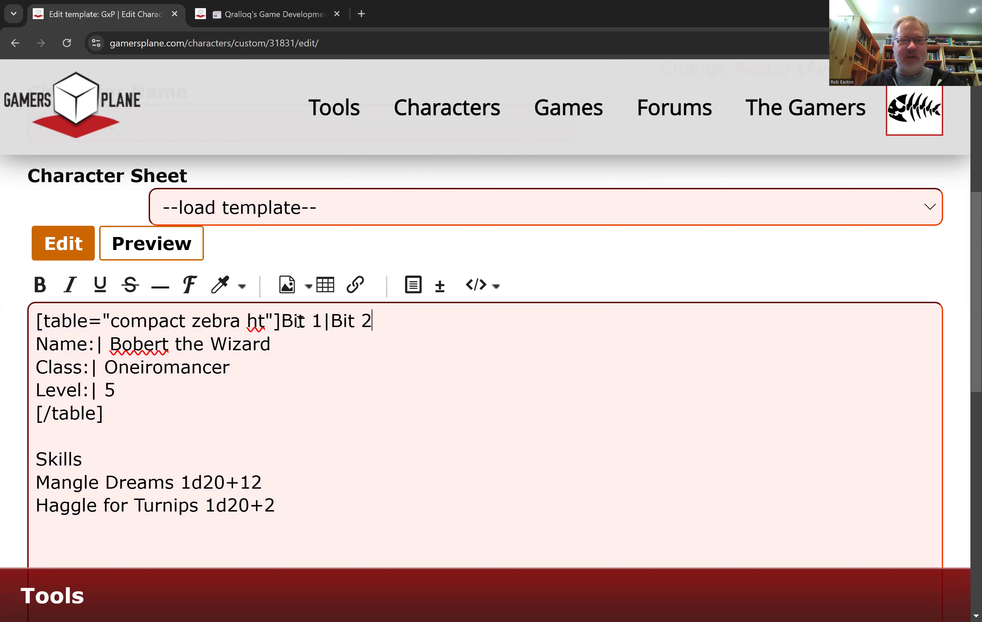
{"action": "key", "text": "BackSpace"}
{"action": "key", "text": "BackSpace"}
{"action": "key", "text": "BackSpace"}
{"action": "key", "text": "BackSpace"}
{"action": "key", "text": "BackSpace"}
{"action": "type", "text": "Value"}
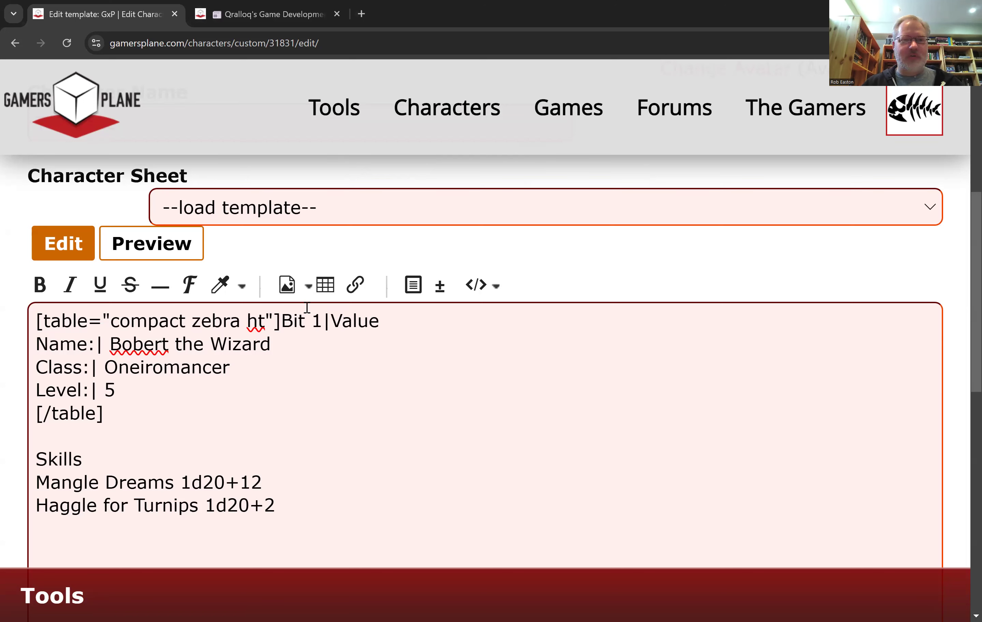
{"action": "left_click", "coordinate": [179, 248]}
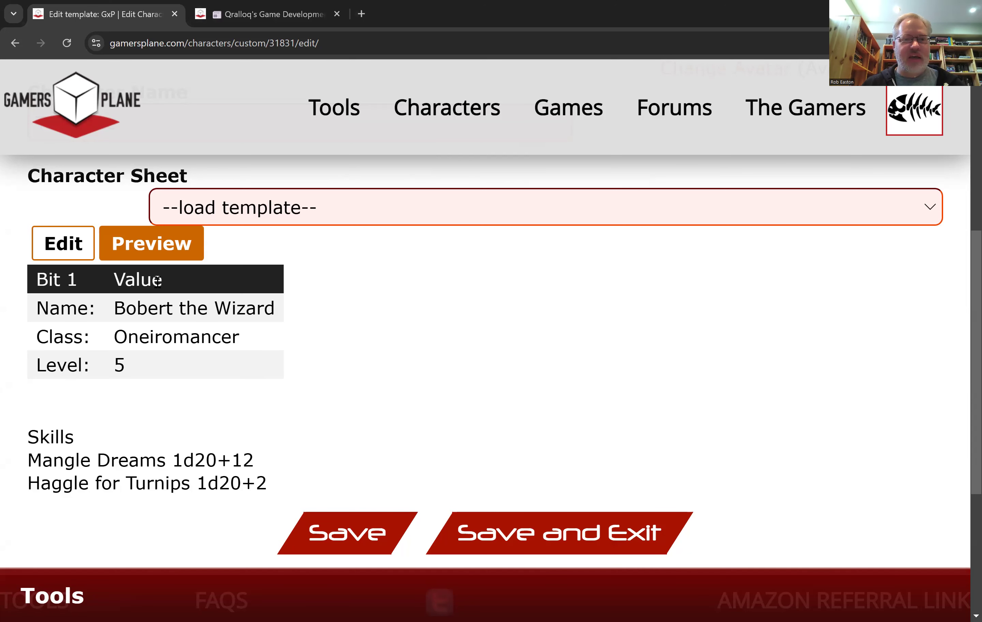
- Return to editing and insert the tag [table="rolls compact"] directly before the Skills heading
{"action": "left_click", "coordinate": [65, 248]}
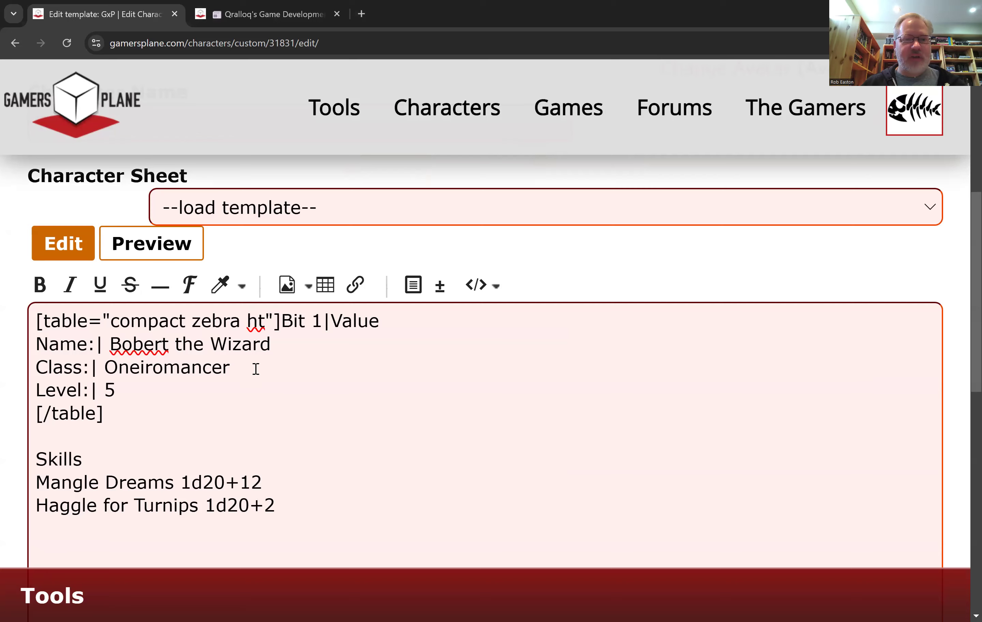
{"action": "scroll", "coordinate": [254, 367], "scroll_direction": "down", "scroll_amount": 3}
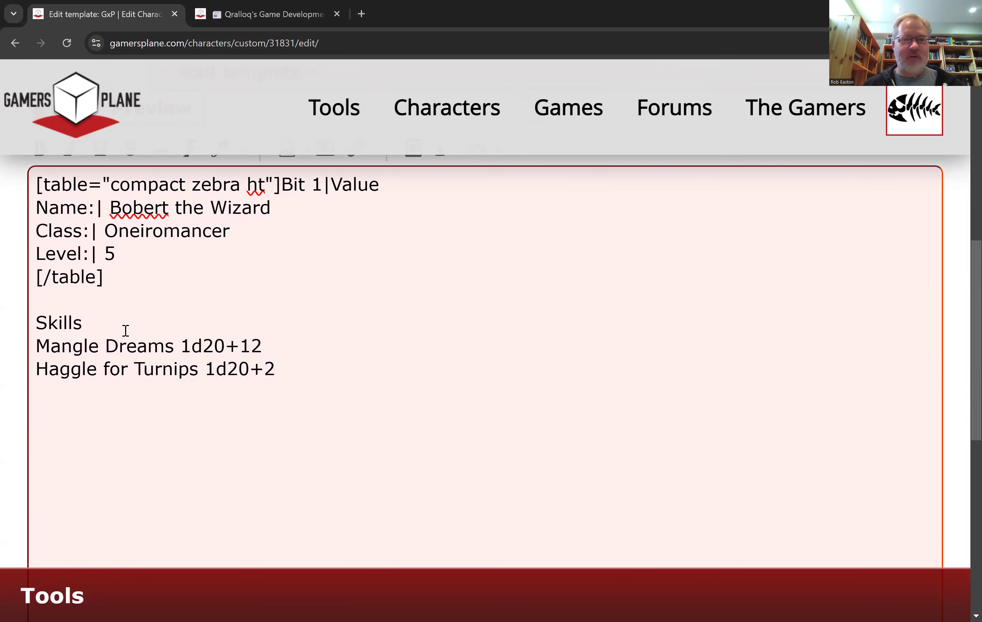
{"action": "left_click", "coordinate": [41, 320]}
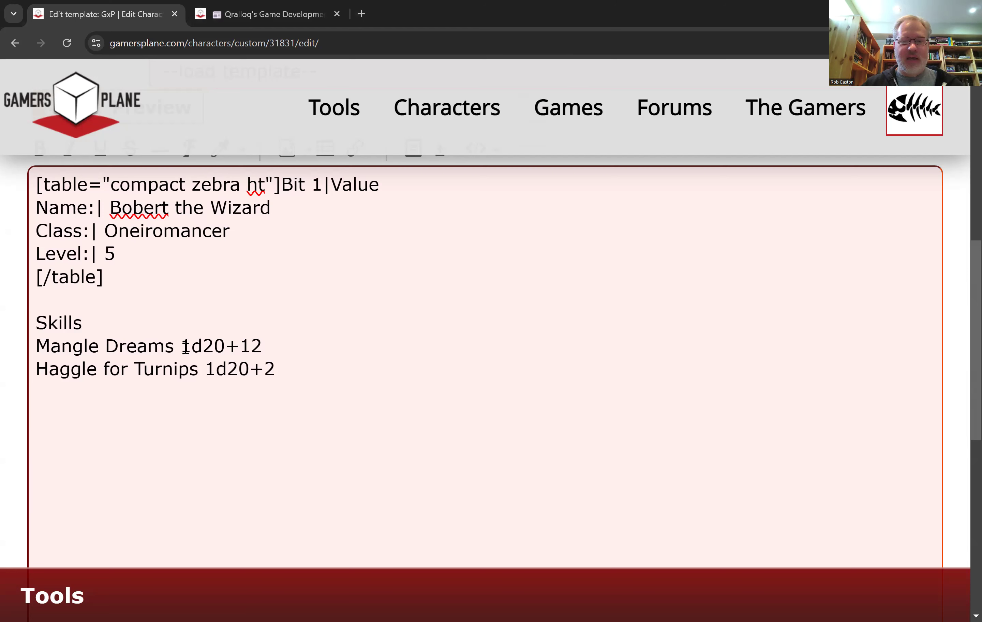
{"action": "type", "text": "[table"}
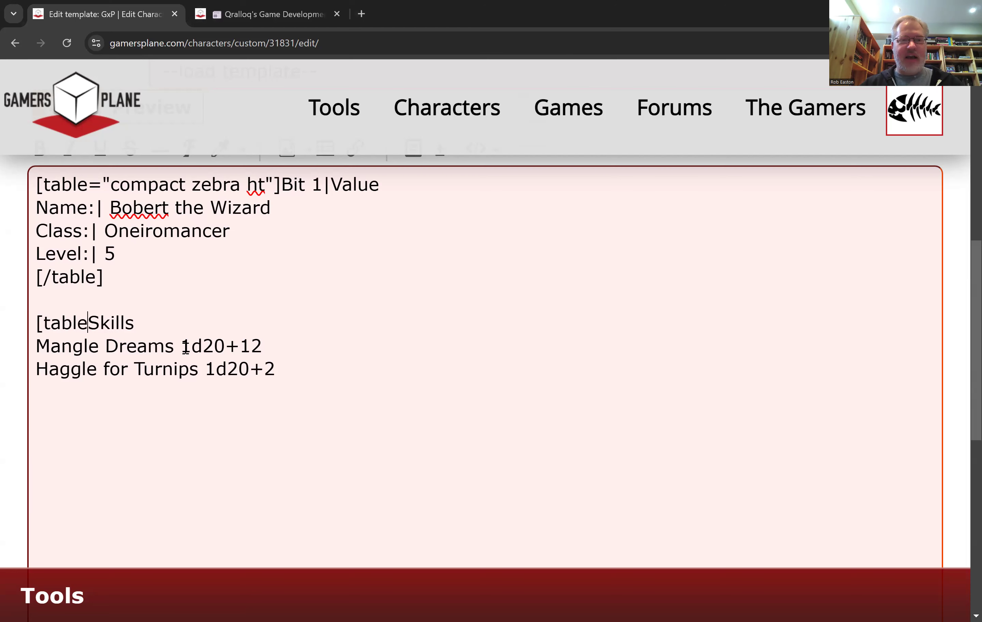
{"action": "type", "text": "="}
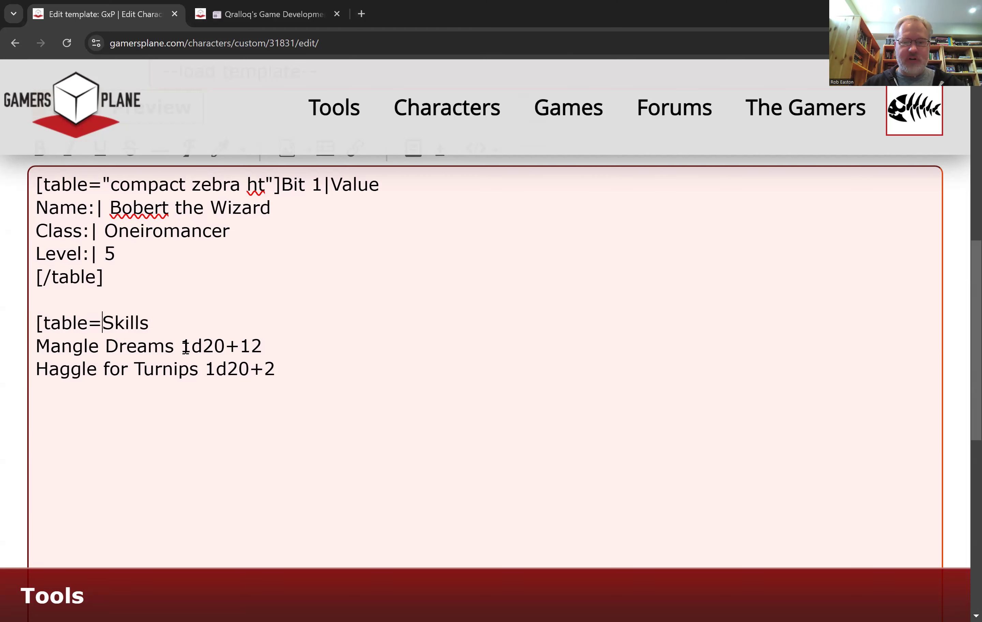
{"action": "type", "text": "\"roo"}
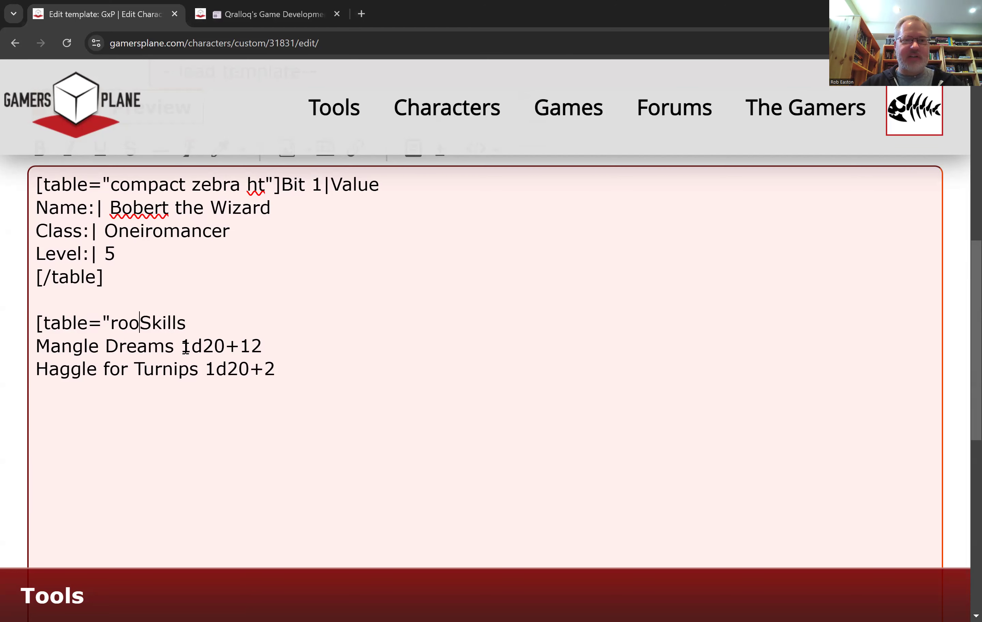
{"action": "key", "text": "BackSpace"}
{"action": "type", "text": "lls\""}
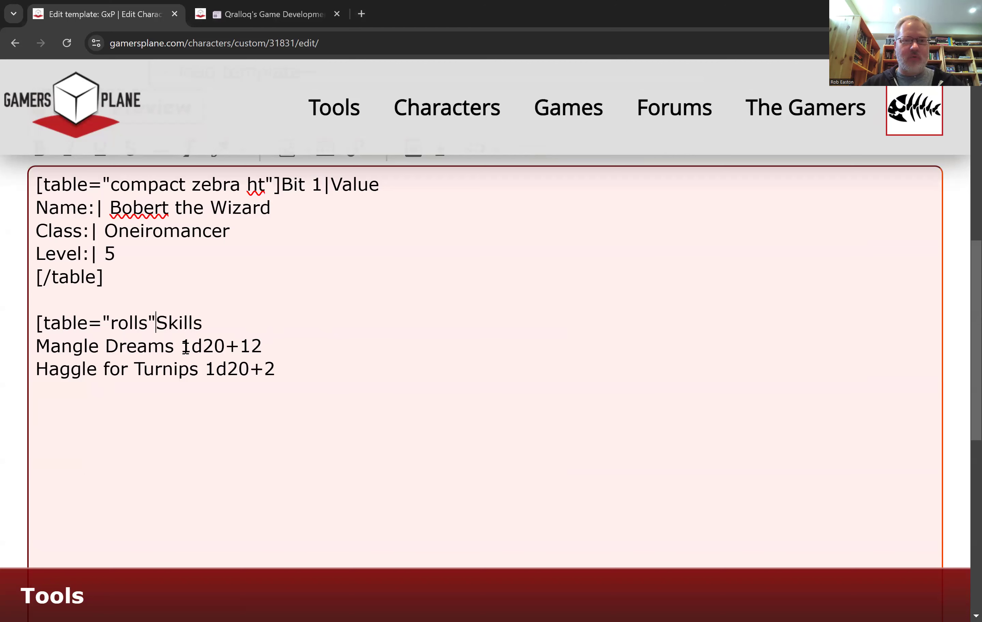
{"action": "key", "text": "BackSpace"}
{"action": "type", "text": "compact"}
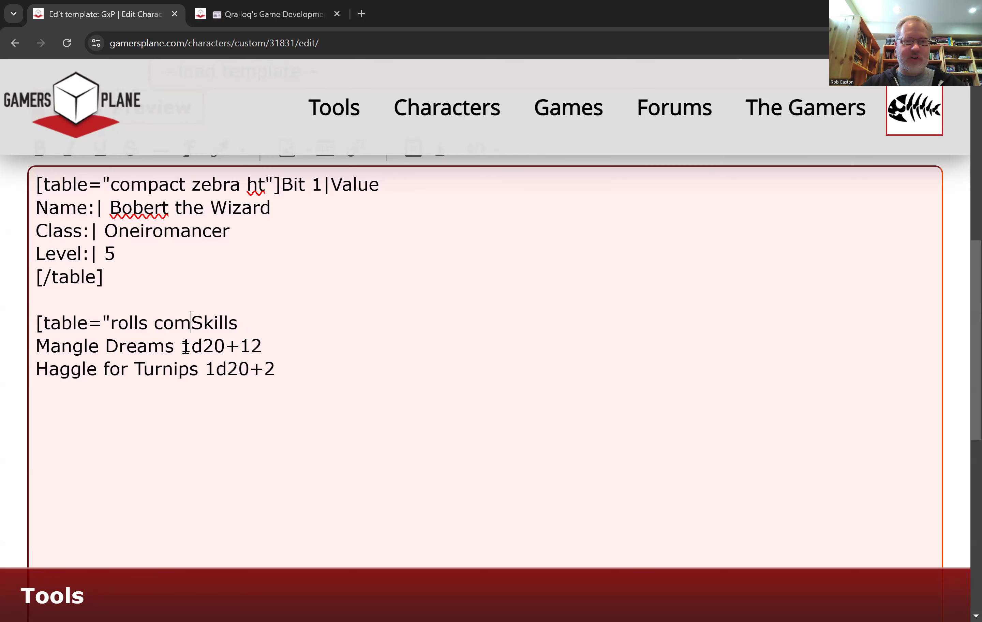
{"action": "type", "text": "\"]"}
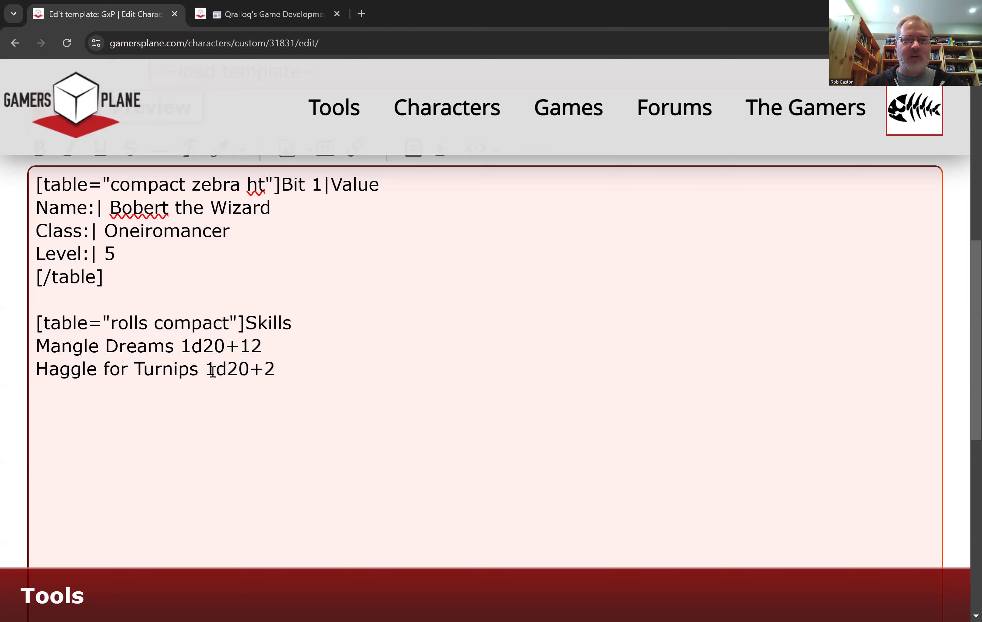
- Extend the Skills heading to Skills|Rolls and close the table with [/table] on a new line below Haggle for Turnips
{"action": "left_click", "coordinate": [315, 324]}
{"action": "type", "text": "|Rolls"}
{"action": "left_click", "coordinate": [330, 364]}
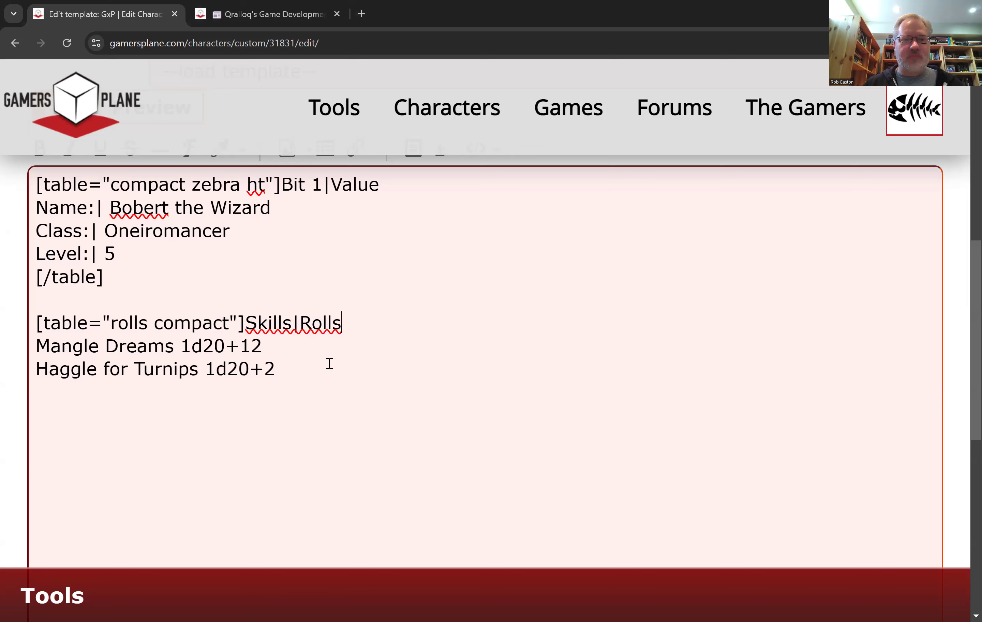
{"action": "type", "text": "[/table"}
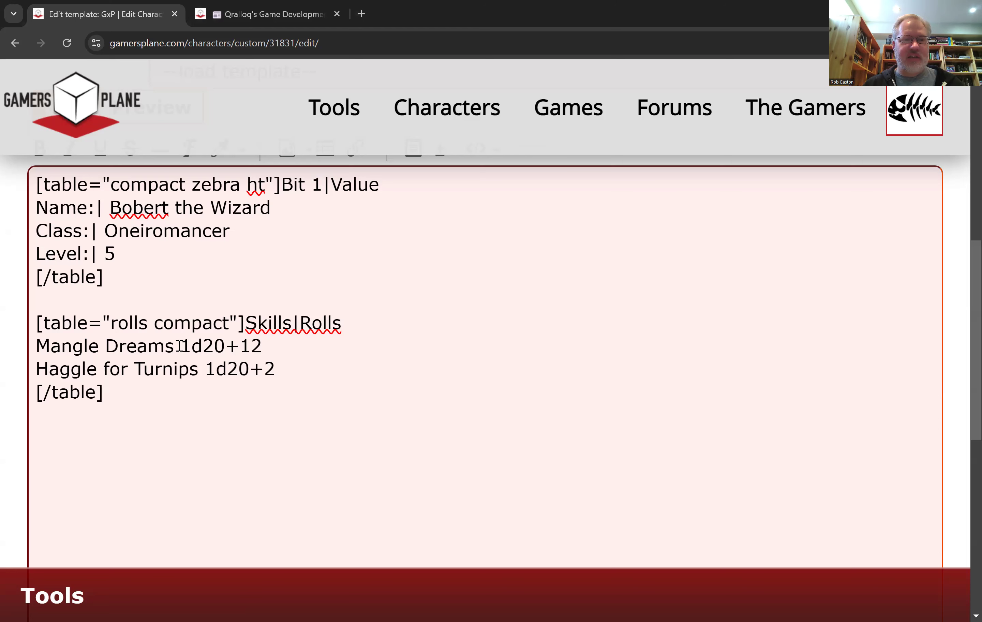
- Insert a | separator before the dice rolls of Mangle Dreams and Haggle for Turnips, and preview both tables
{"action": "type", "text": "|"}
{"action": "left_click", "coordinate": [203, 363]}
{"action": "type", "text": "|"}
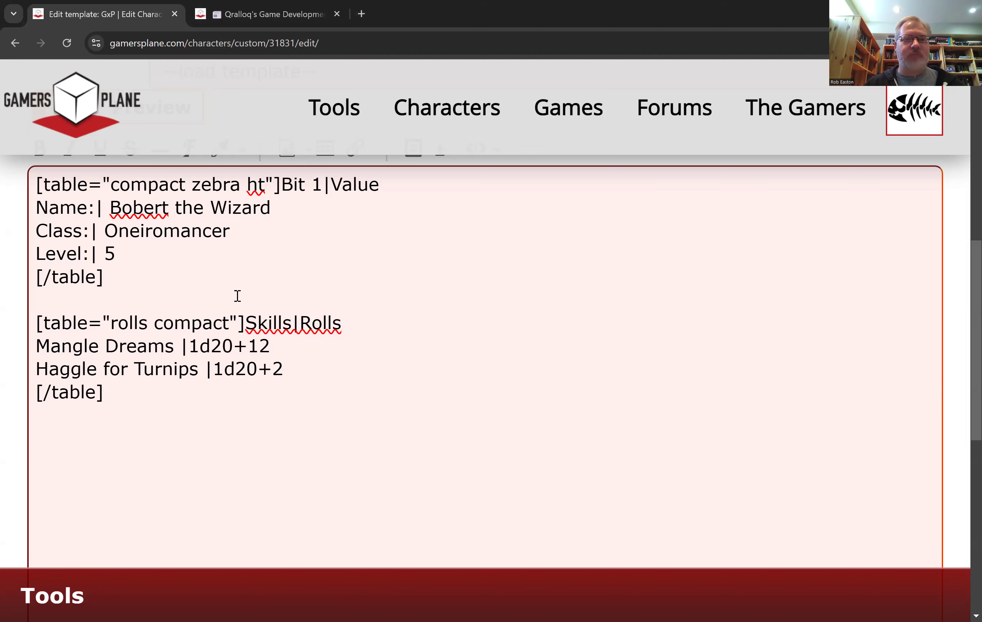
{"action": "scroll", "coordinate": [126, 383], "scroll_direction": "down", "scroll_amount": 3}
{"action": "scroll", "coordinate": [128, 371], "scroll_direction": "up", "scroll_amount": 7}
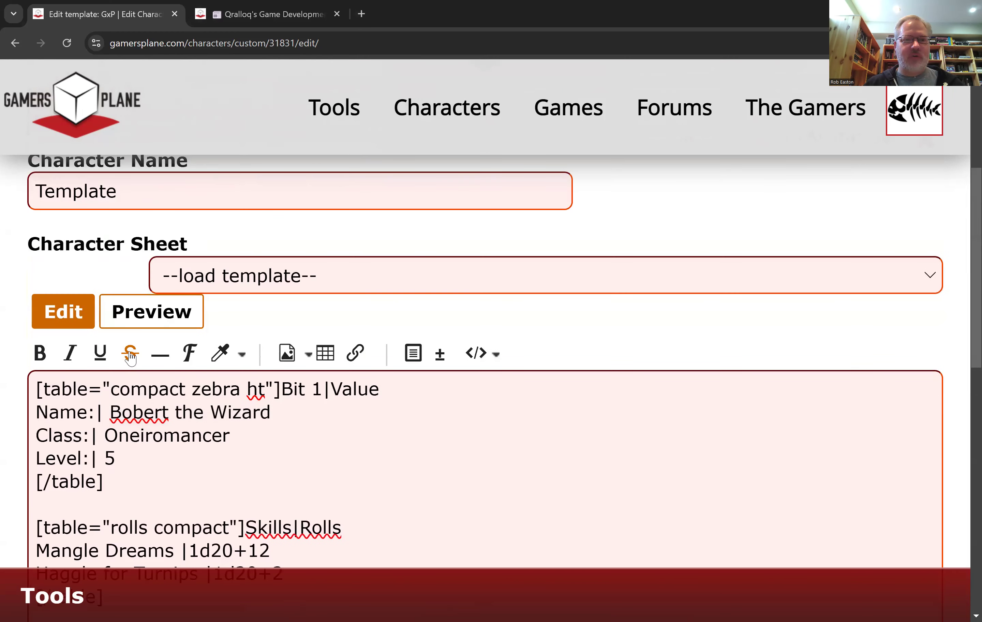
{"action": "left_click", "coordinate": [151, 311]}
{"action": "scroll", "coordinate": [317, 386], "scroll_direction": "down", "scroll_amount": 2}
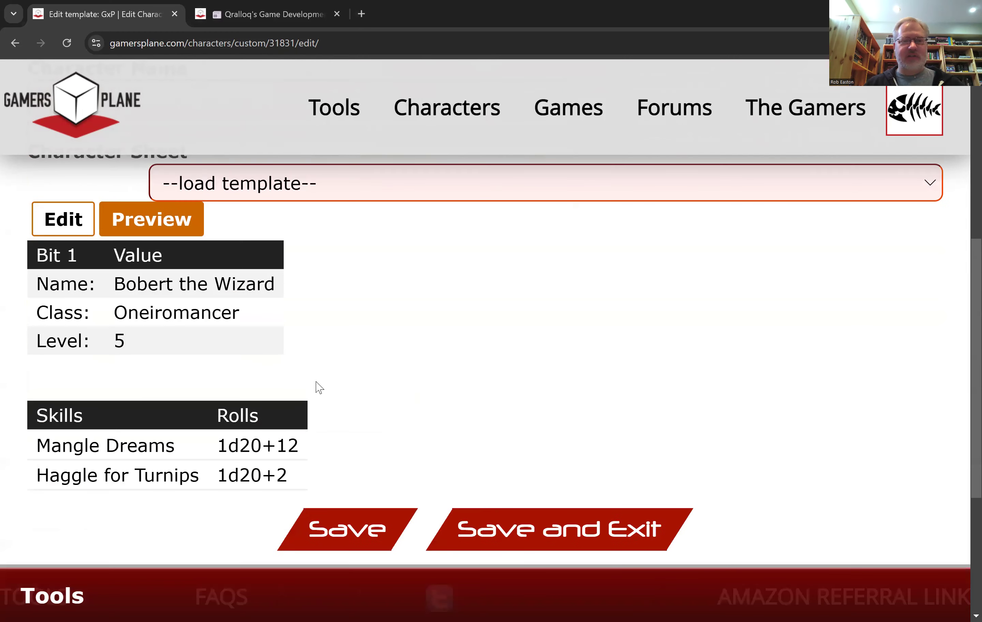
{"action": "scroll", "coordinate": [317, 387], "scroll_direction": "down", "scroll_amount": 1}
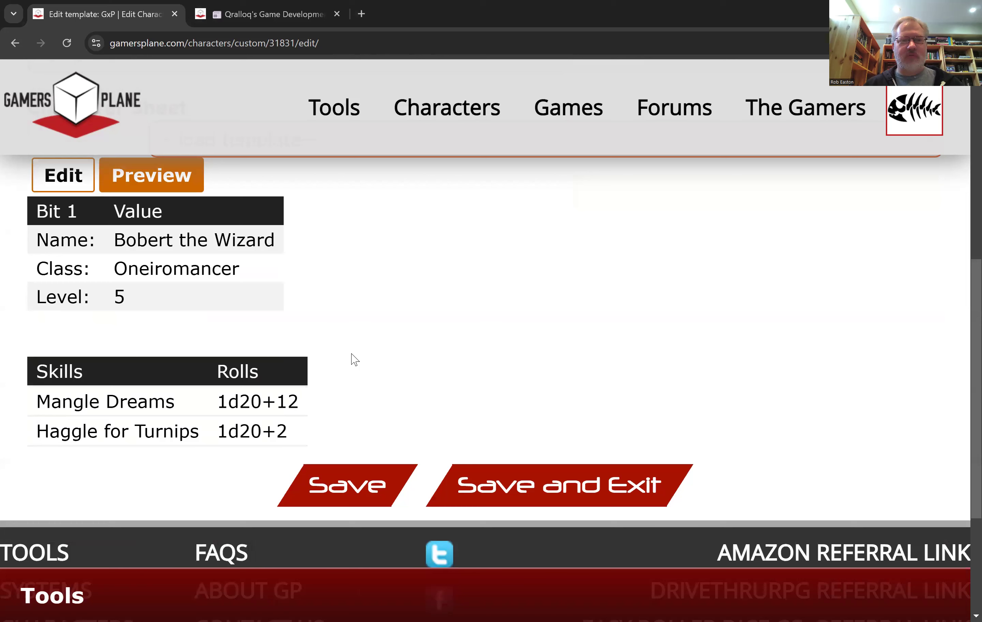
- Return to editing and add an [abilities="Notes"] block closed with [/abilities] below the skills table, leaving blank lines inside
{"action": "left_click", "coordinate": [76, 180]}
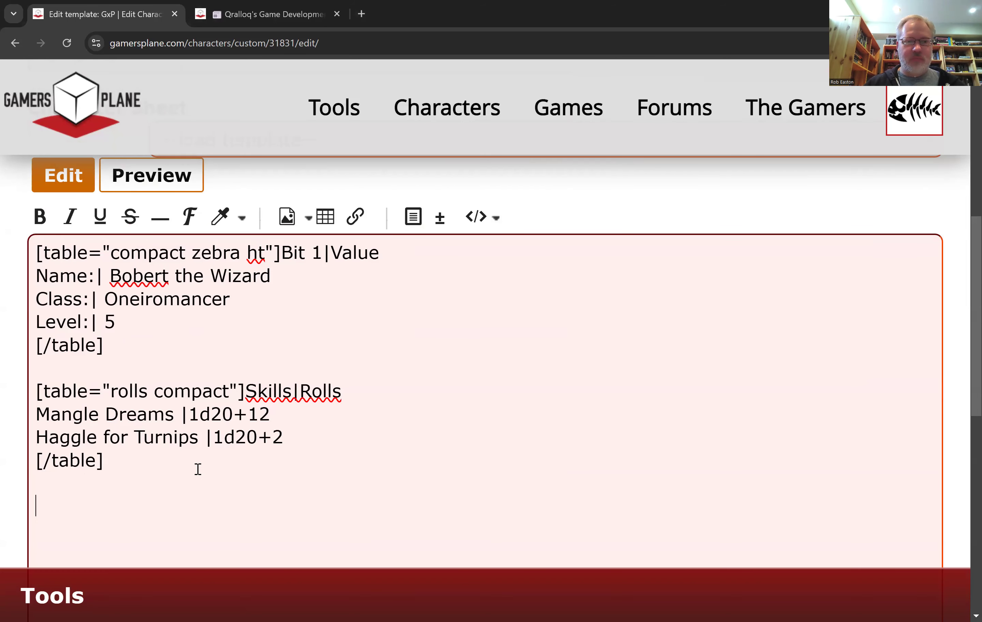
{"action": "type", "text": "[abiliti"}
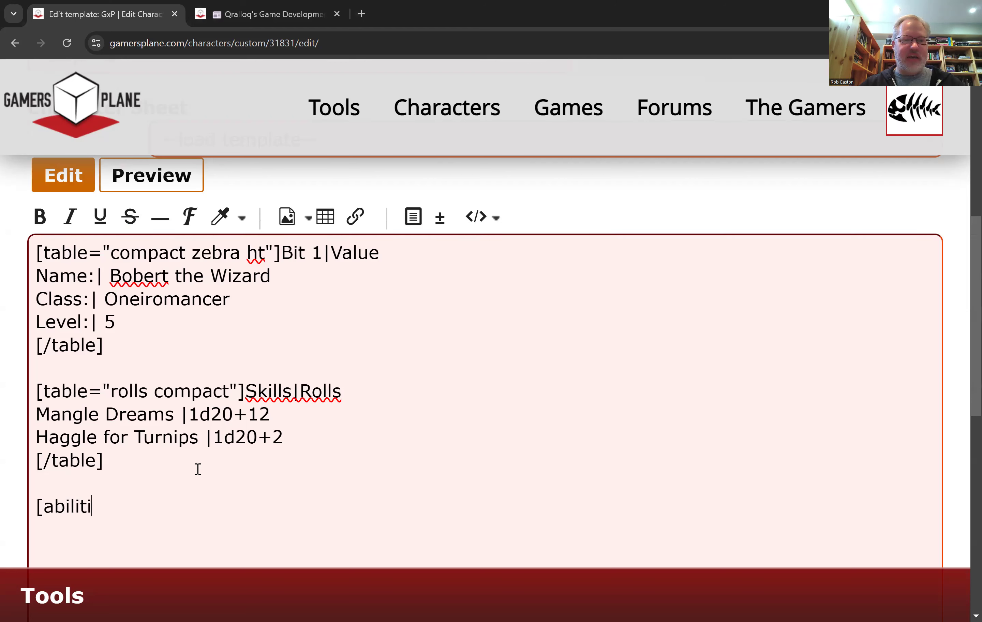
{"action": "type", "text": "es="}
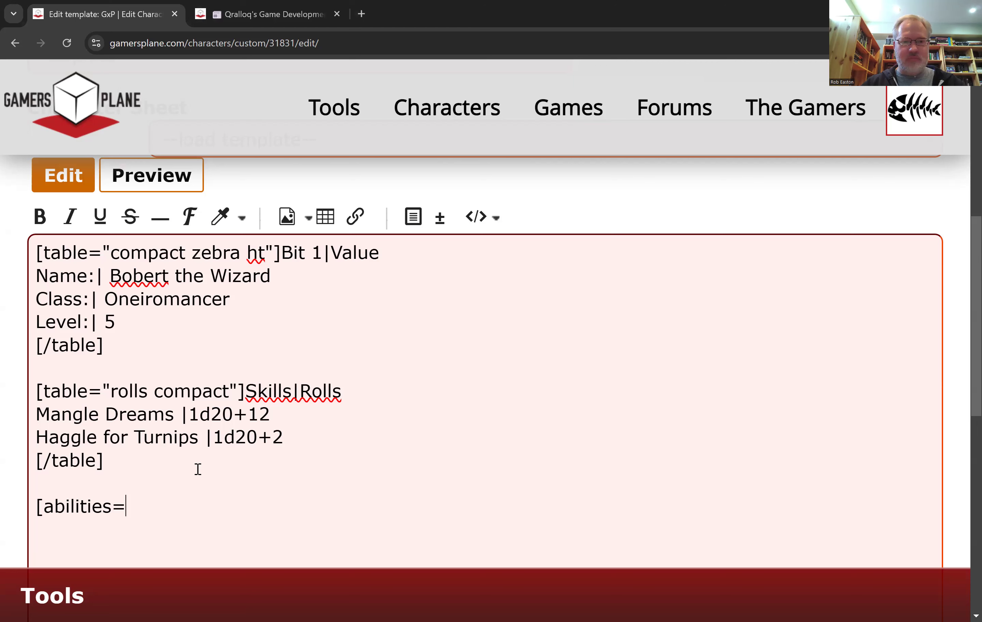
{"action": "type", "text": "\"Notes\"]   [/abilit"}
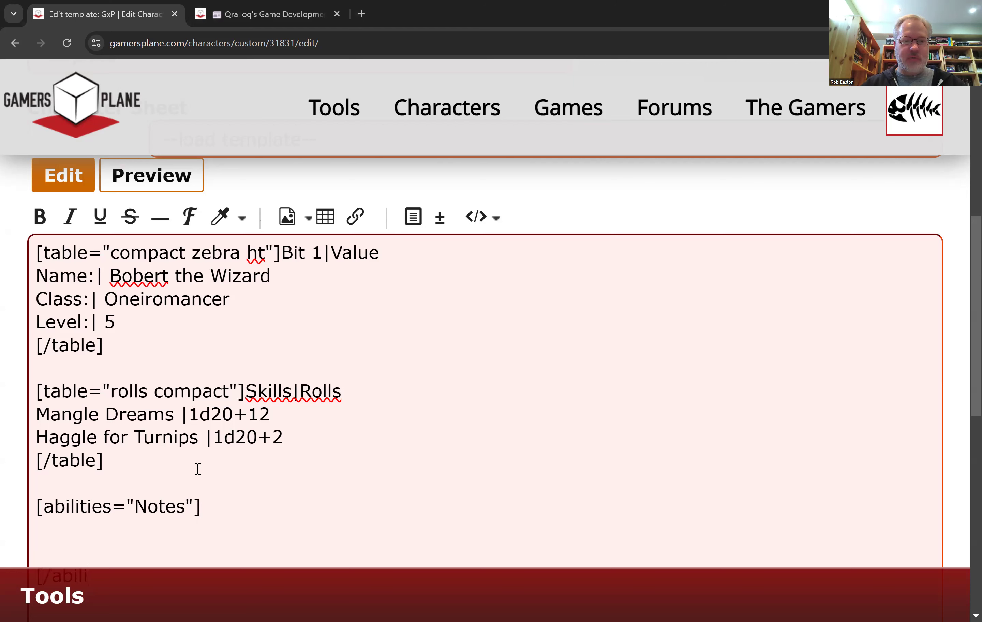
{"action": "type", "text": "eies"}
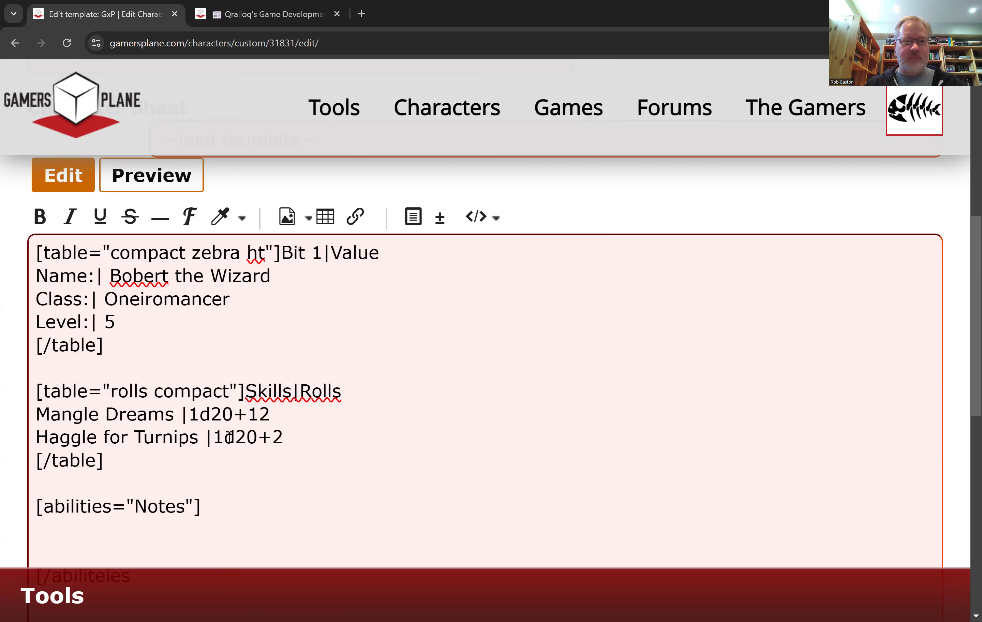
{"action": "scroll", "coordinate": [154, 448], "scroll_direction": "down", "scroll_amount": 3}
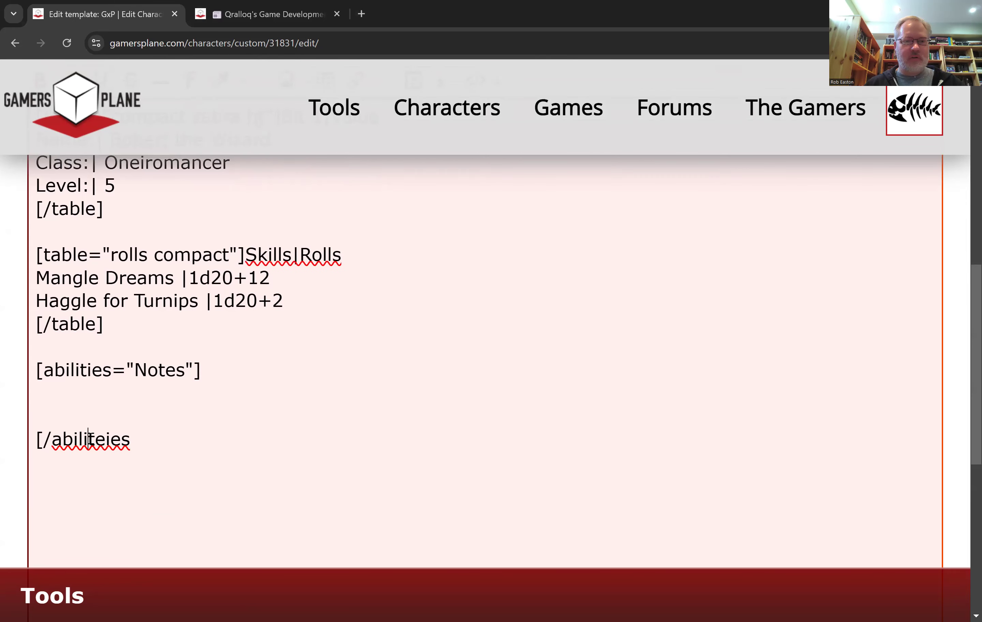
{"action": "key", "text": "BackSpace"}
{"action": "key", "text": "End"}
{"action": "type", "text": "]"}
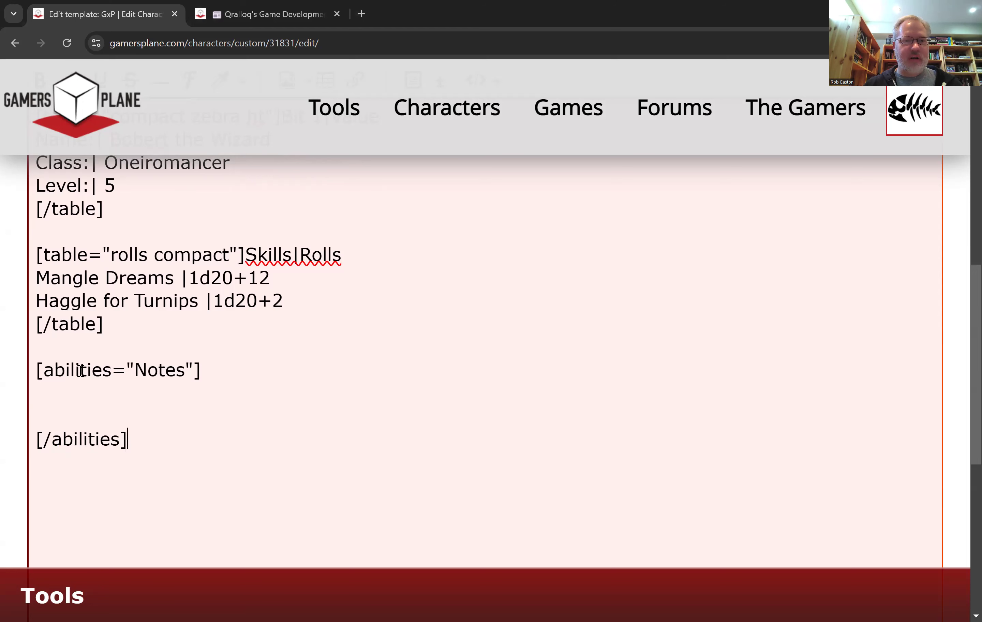
- Start two # entry lines inside the Notes abilities block and insert a blank line above the first one
{"action": "left_click", "coordinate": [60, 397]}
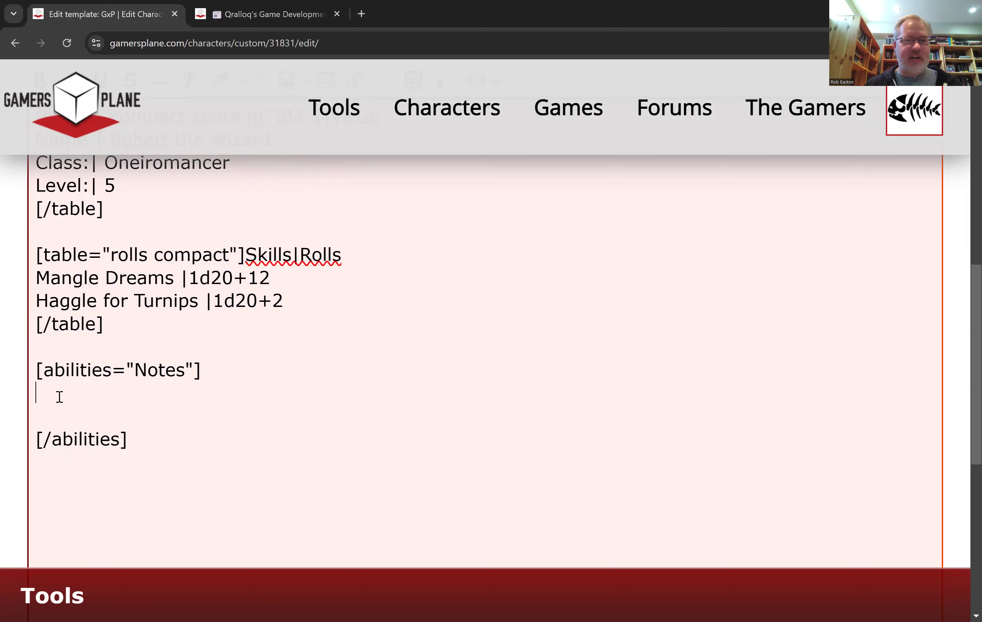
{"action": "type", "text": "# "}
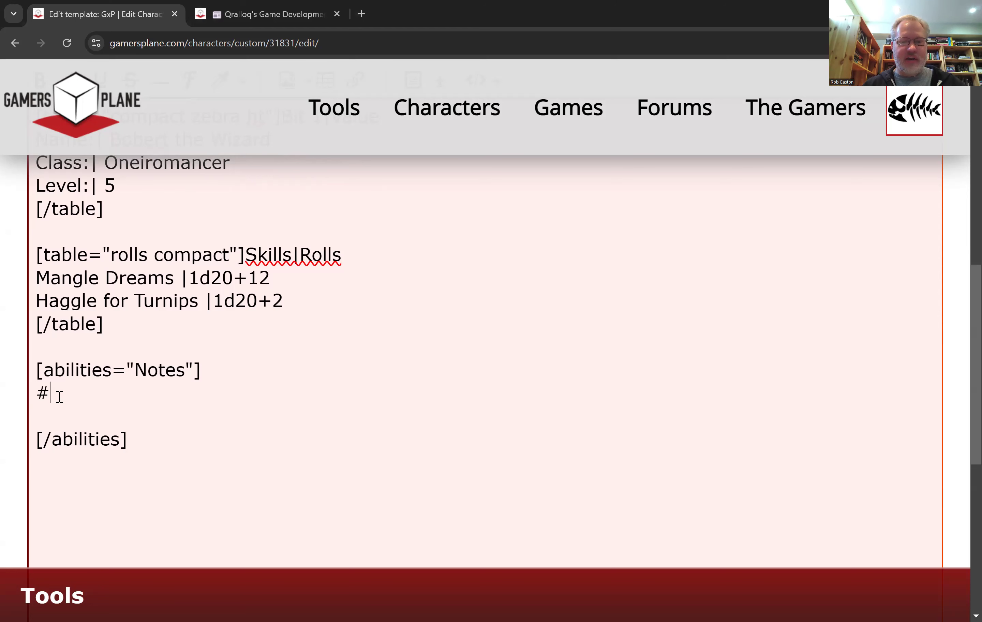
{"action": "type", "text": "#"}
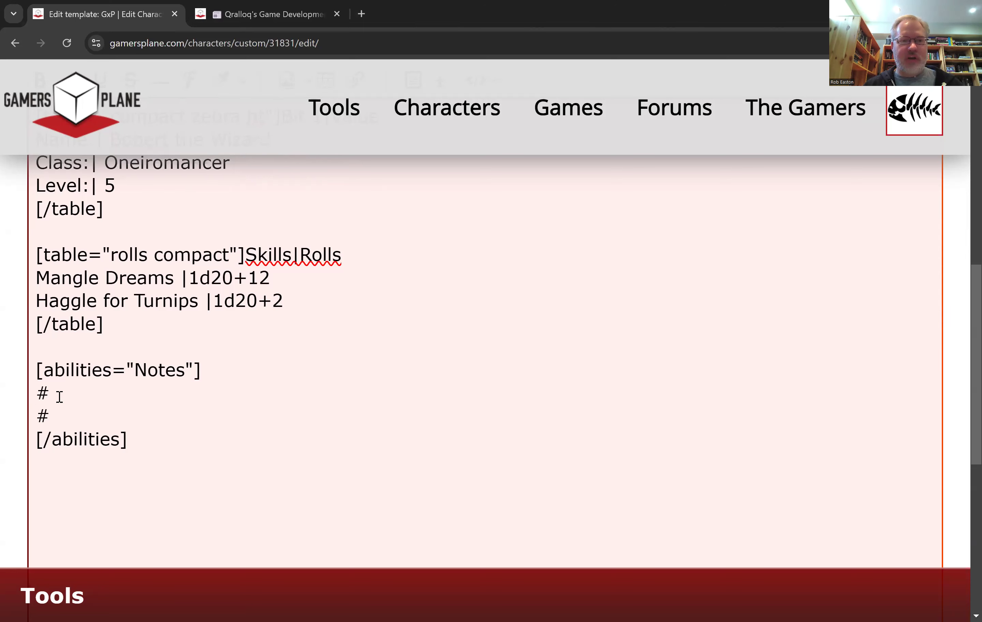
{"action": "left_click", "coordinate": [40, 391]}
{"action": "key", "text": "Return"}
{"action": "key", "text": "Up"}
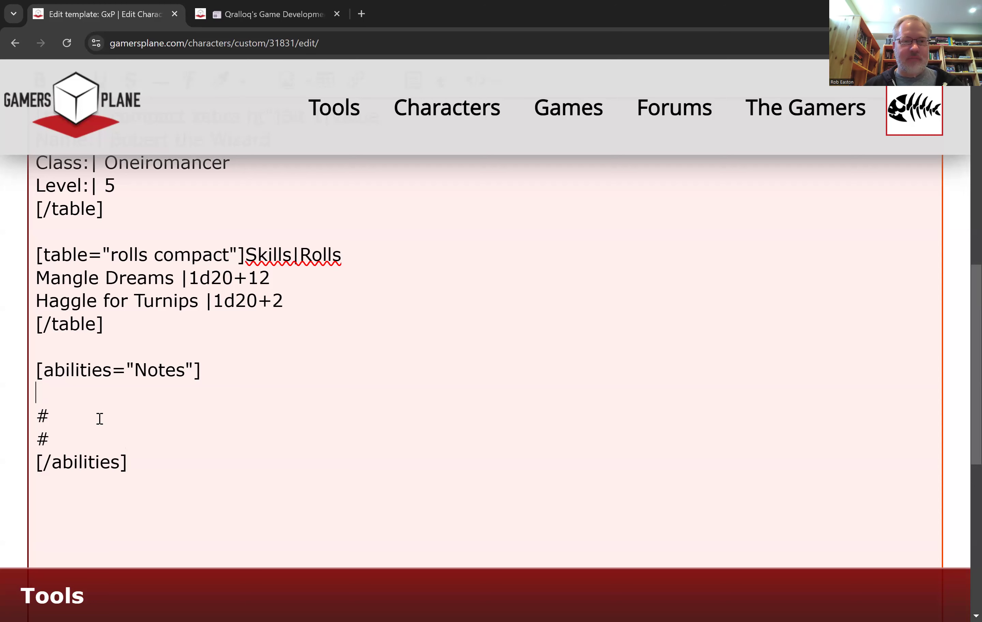
{"action": "left_click", "coordinate": [99, 419]}
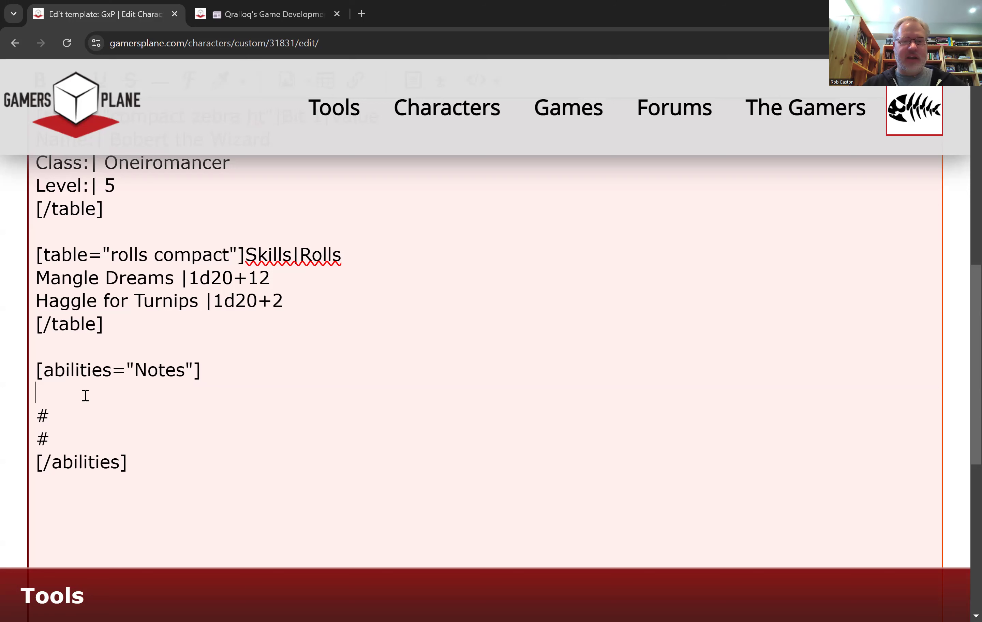
- Write the intro line "Here is the epic history of Bobert" directly below the opening Notes abilities tag
{"action": "type", "text": "Here"}
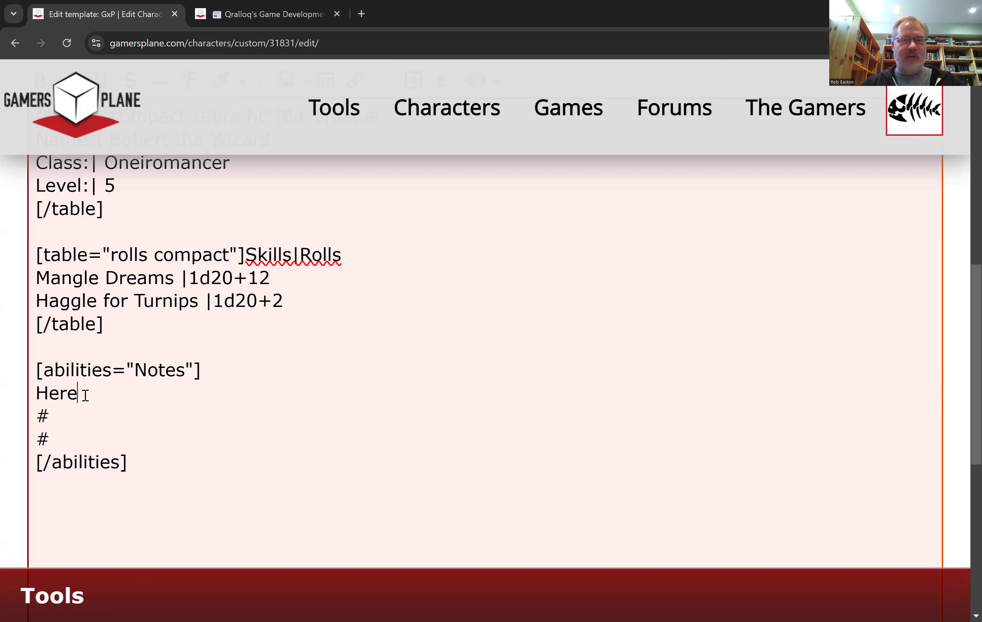
{"action": "type", "text": " is the epic a"}
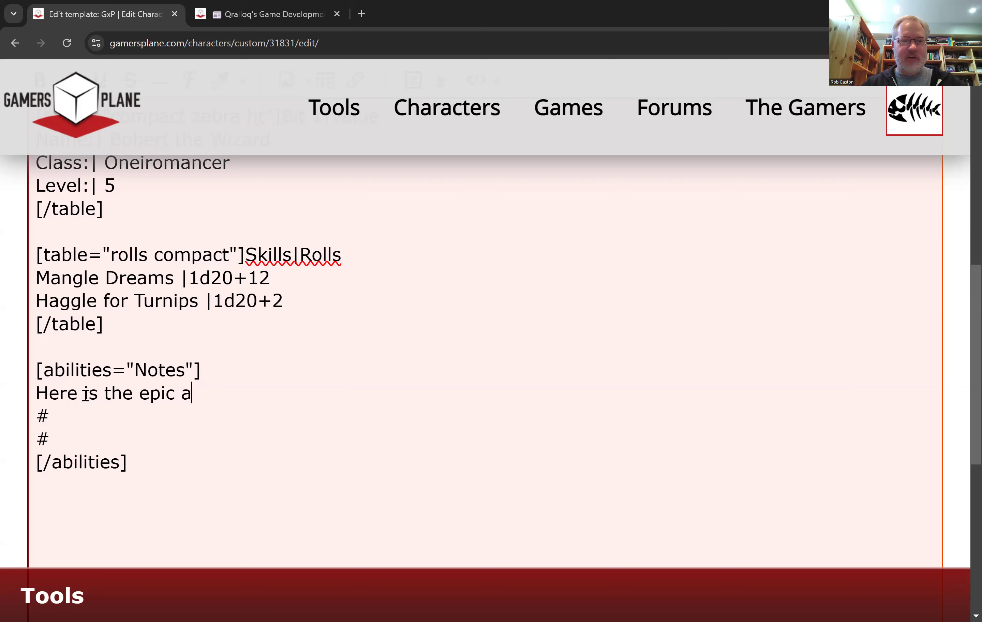
{"action": "key", "text": "BackSpace"}
{"action": "type", "text": "hist"}
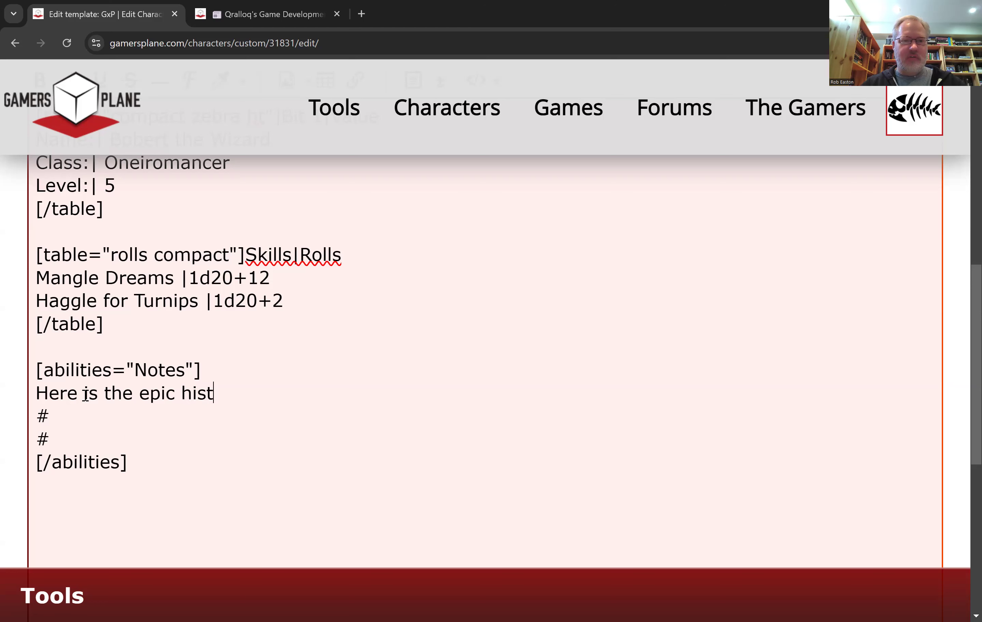
{"action": "type", "text": "ory of Bobert"}
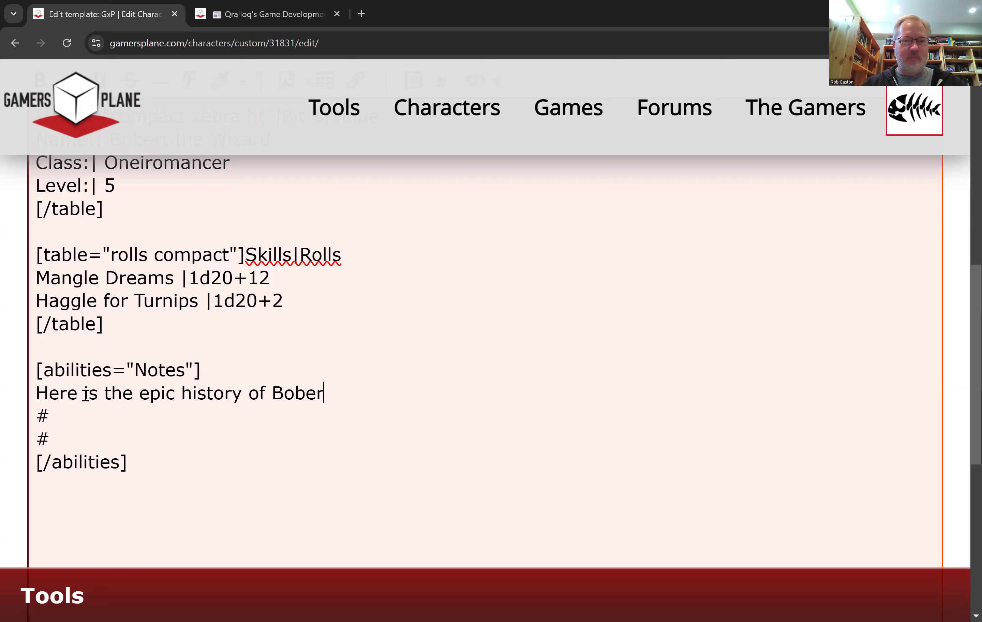
- Name the first # entry "The Early Years" and add the line "Nothing of note happened, although he ate many turnips." below it
{"action": "left_click", "coordinate": [78, 411]}
{"action": "type", "text": "The Early Years"}
{"action": "key", "text": "Return"}
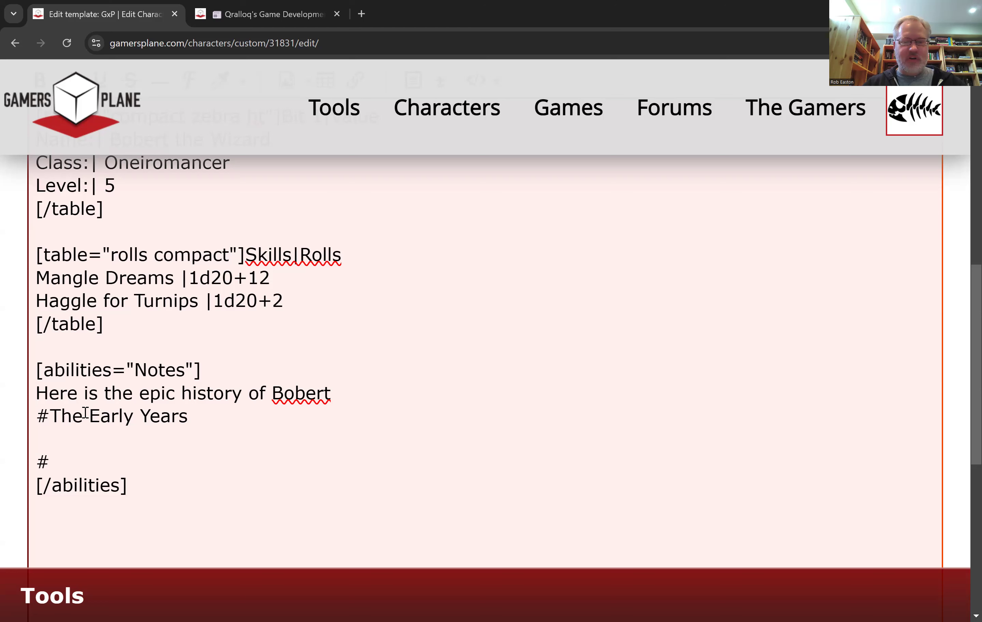
{"action": "type", "text": "Nothi"}
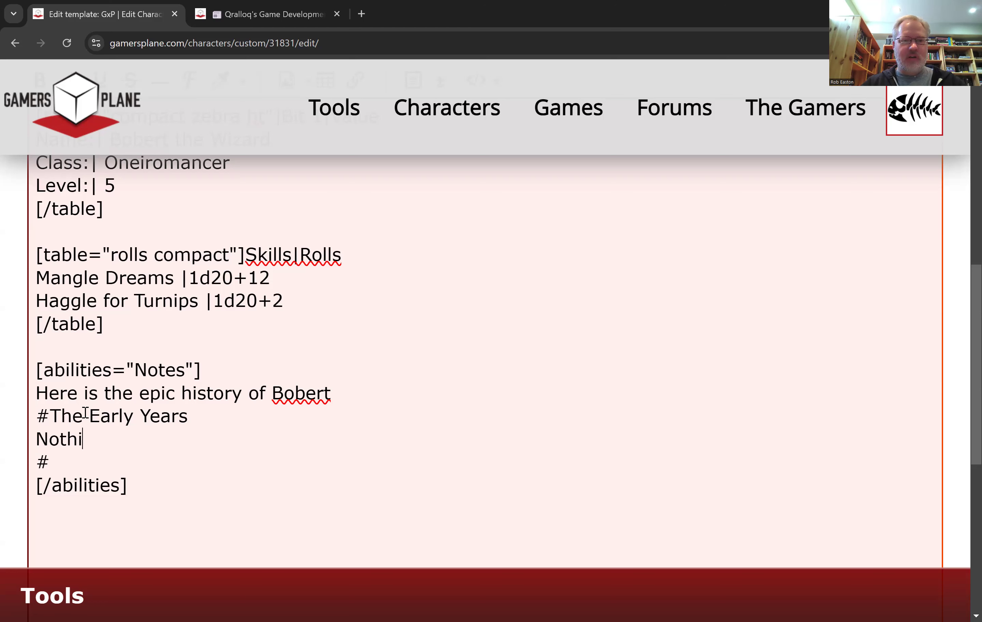
{"action": "type", "text": "ng of note h"}
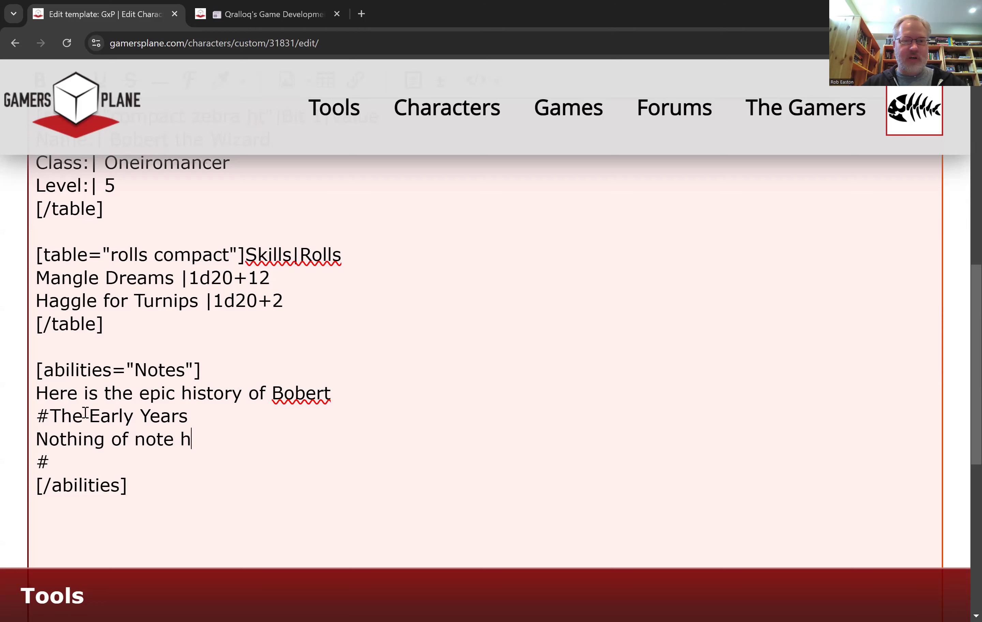
{"action": "type", "text": "appened, altough"}
{"action": "key", "text": "BackSpace"}
{"action": "key", "text": "BackSpace"}
{"action": "key", "text": "BackSpace"}
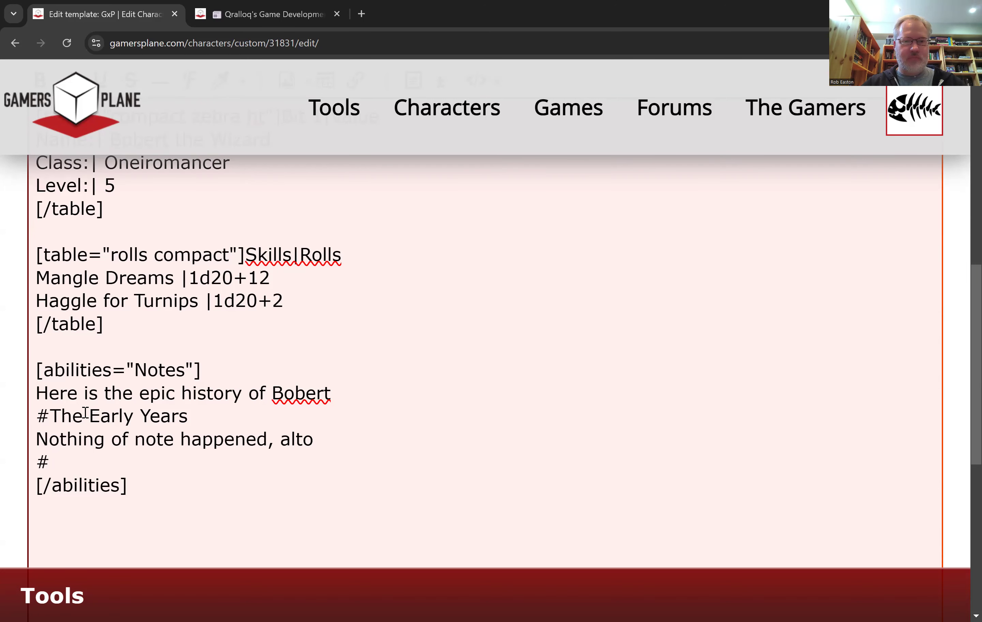
{"action": "type", "text": "ough he at"}
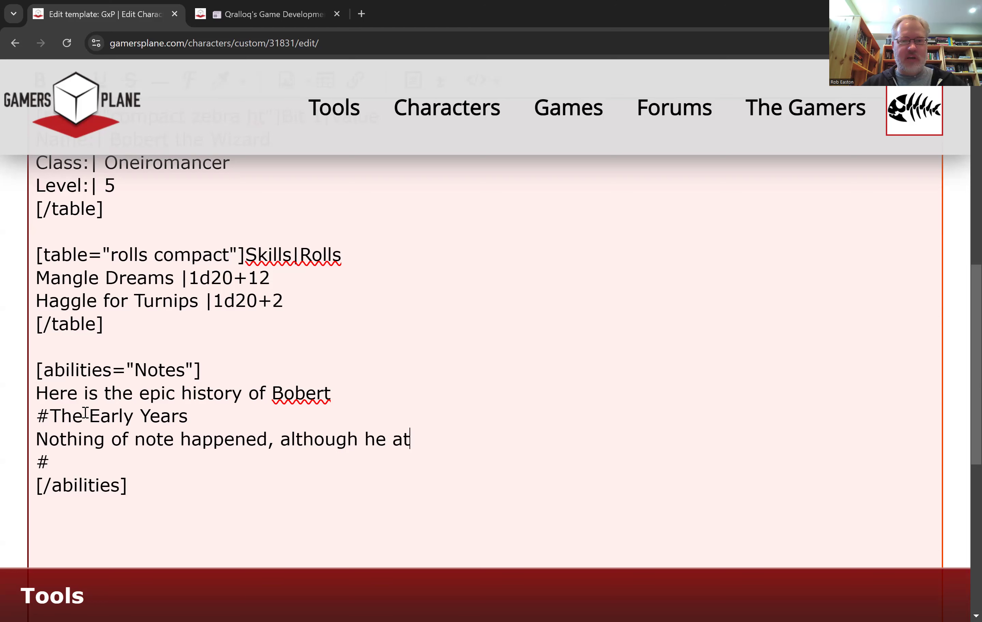
{"action": "type", "text": "e many turnips."}
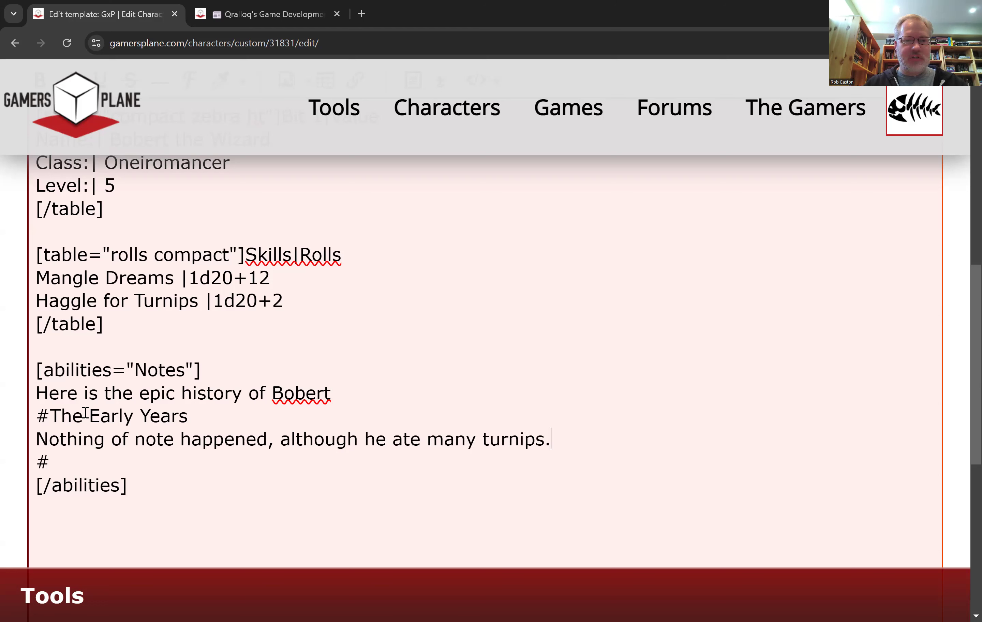
- Name the second # entry "The Later Years" and add the text TBD on the line below it
{"action": "left_click", "coordinate": [59, 463]}
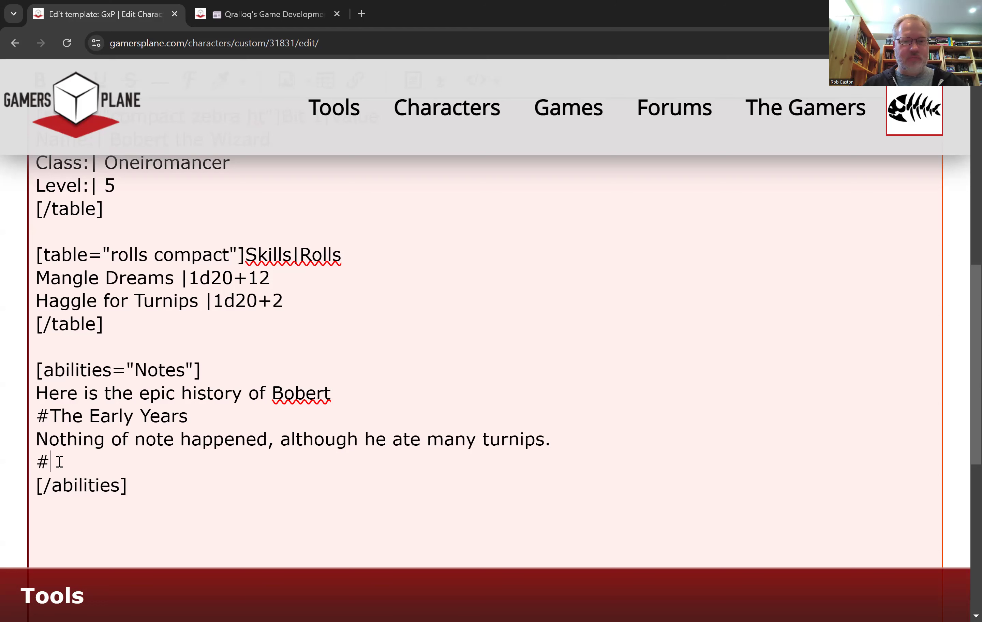
{"action": "type", "text": "The"}
{"action": "key", "text": "BackSpace"}
{"action": "type", "text": "Later Years"}
{"action": "key", "text": "Return"}
{"action": "type", "text": "TBD"}
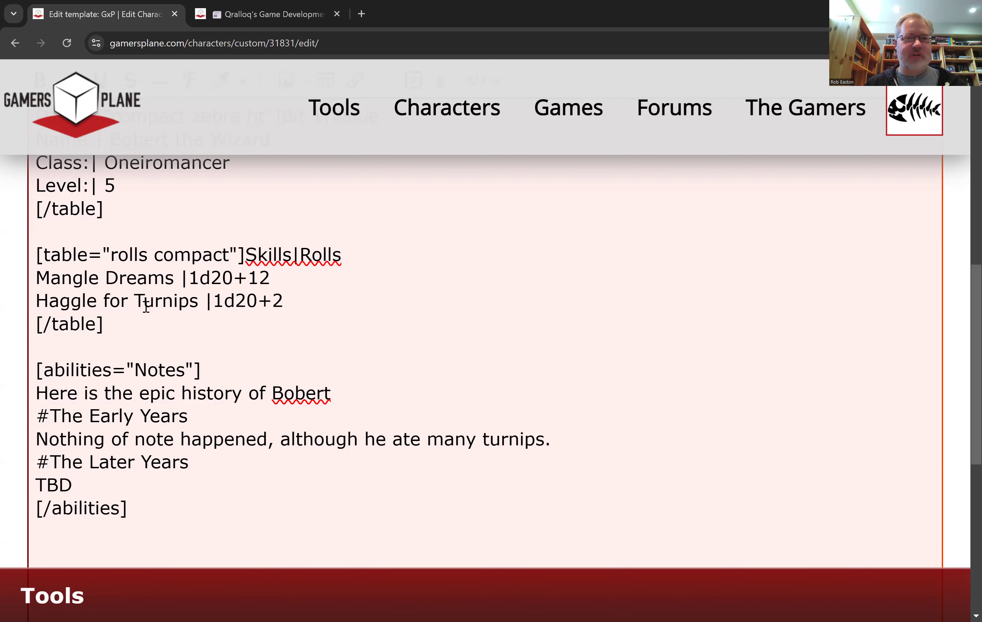
- Preview the character sheet and view the rendered tables and the Notes section
{"action": "scroll", "coordinate": [163, 328], "scroll_direction": "up", "scroll_amount": 4}
{"action": "left_click", "coordinate": [150, 244]}
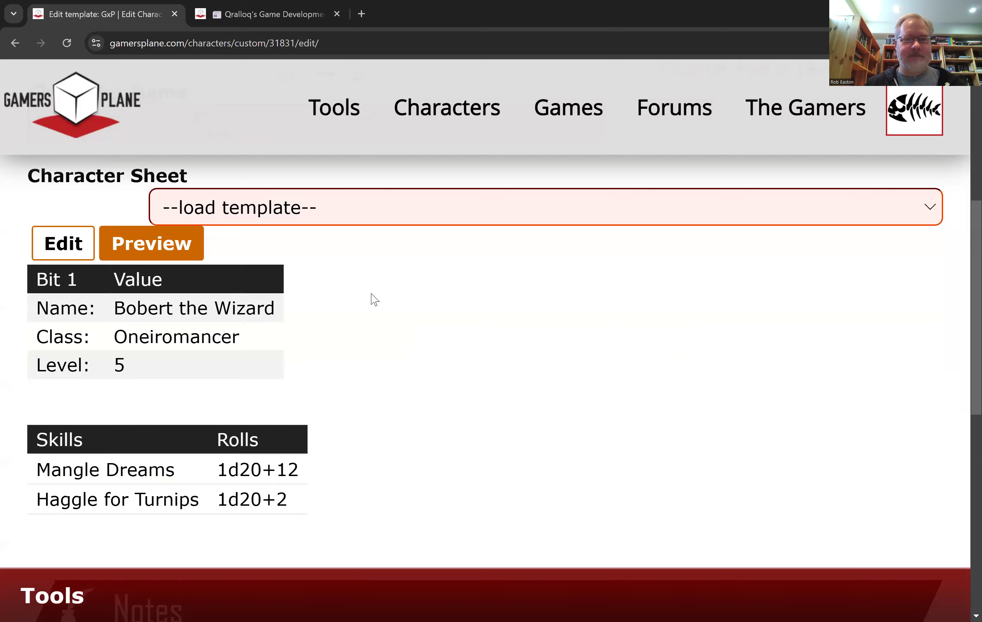
{"action": "scroll", "coordinate": [374, 299], "scroll_direction": "down", "scroll_amount": 5}
{"action": "scroll", "coordinate": [383, 287], "scroll_direction": "up", "scroll_amount": 3}
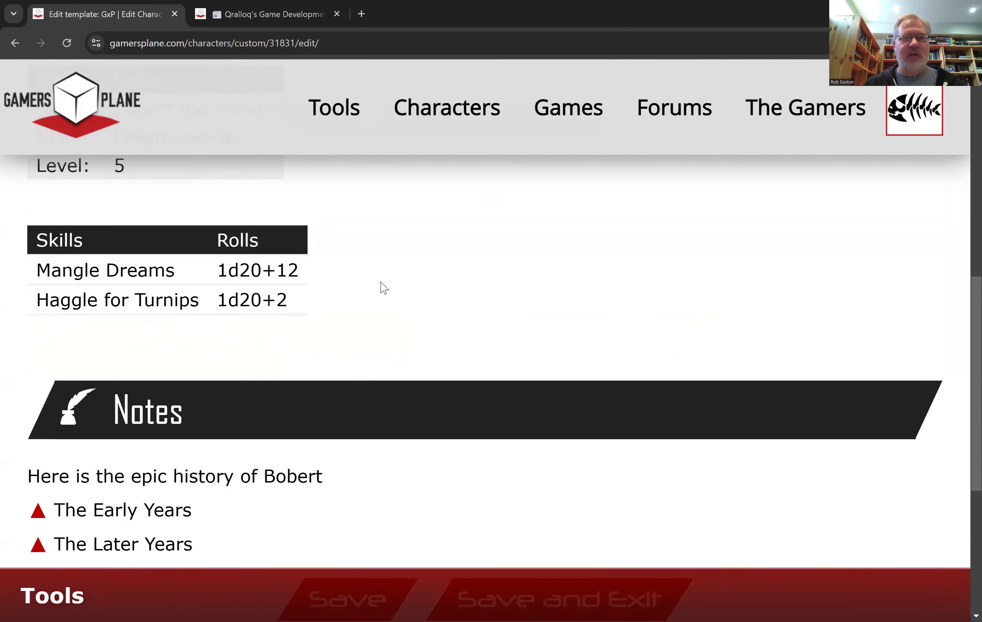
{"action": "scroll", "coordinate": [383, 286], "scroll_direction": "down", "scroll_amount": 5}
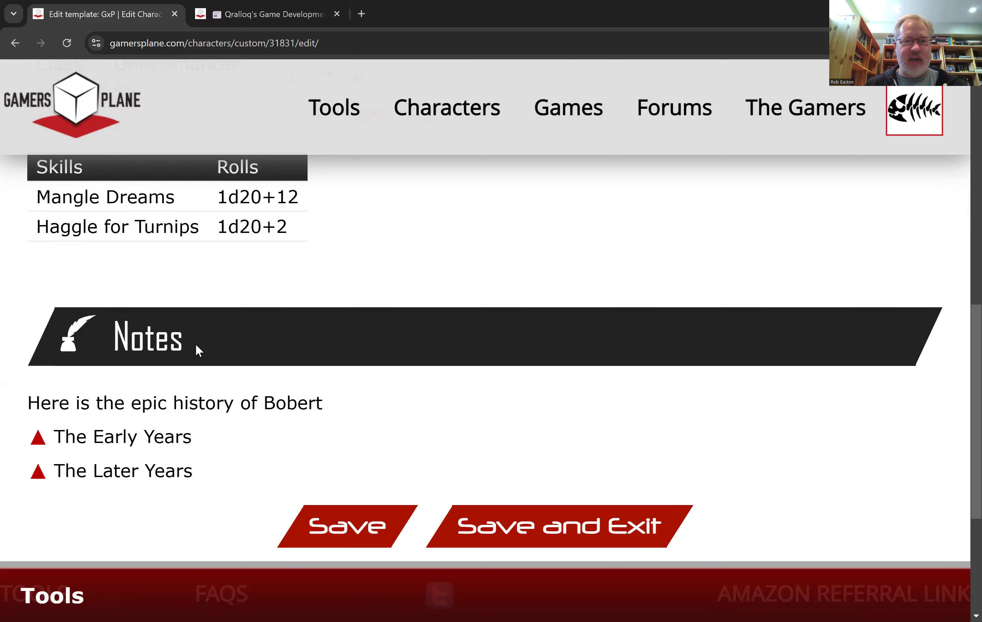
{"action": "scroll", "coordinate": [195, 344], "scroll_direction": "down", "scroll_amount": 2}
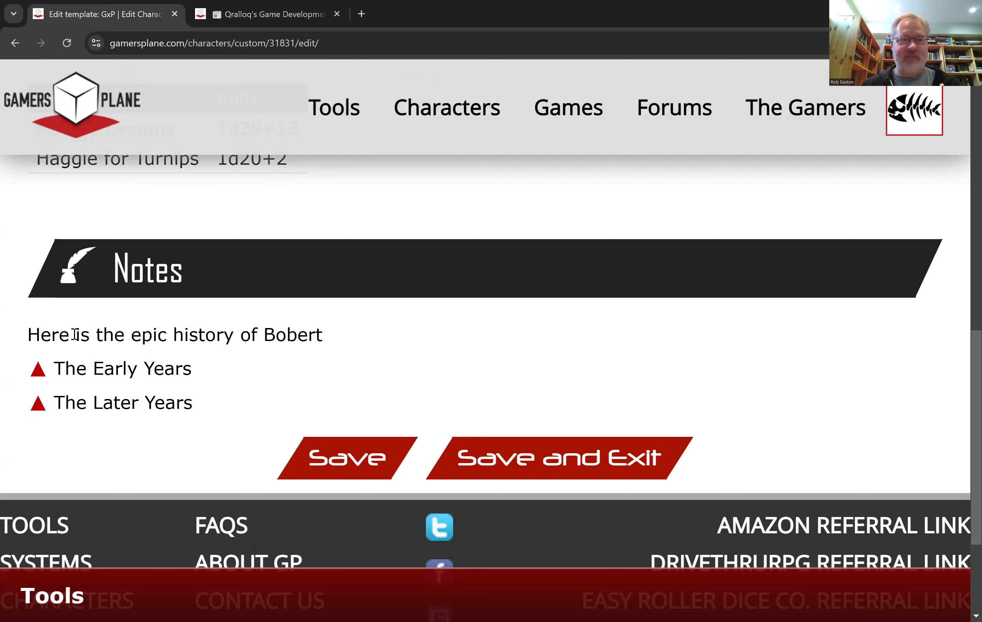
- Expand and collapse The Early Years and The Later Years entries in the previewed Notes section, leaving both expanded
{"action": "left_click", "coordinate": [38, 370]}
{"action": "left_click", "coordinate": [38, 371]}
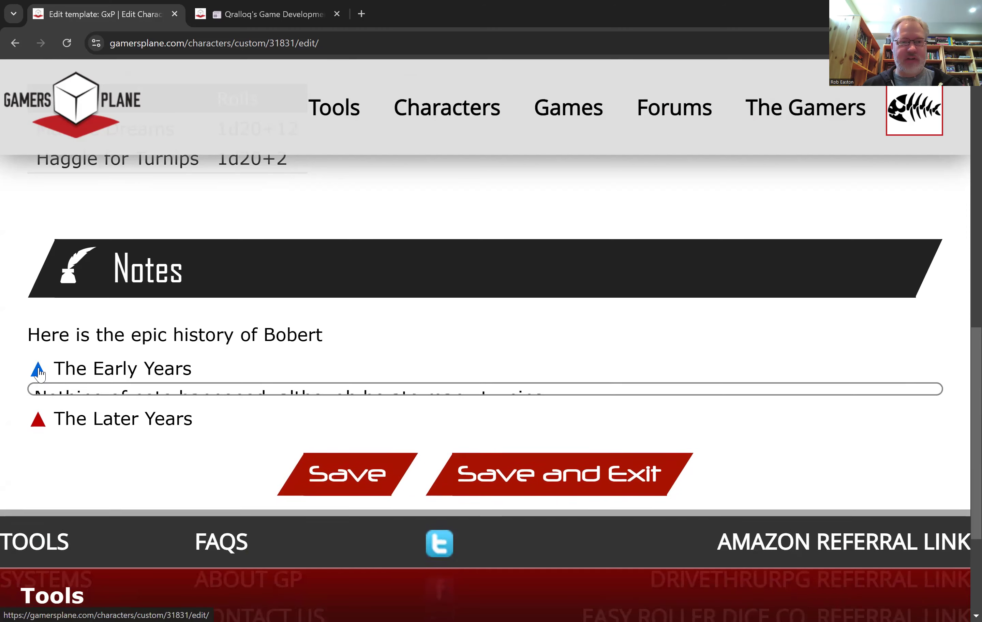
{"action": "left_click", "coordinate": [38, 403]}
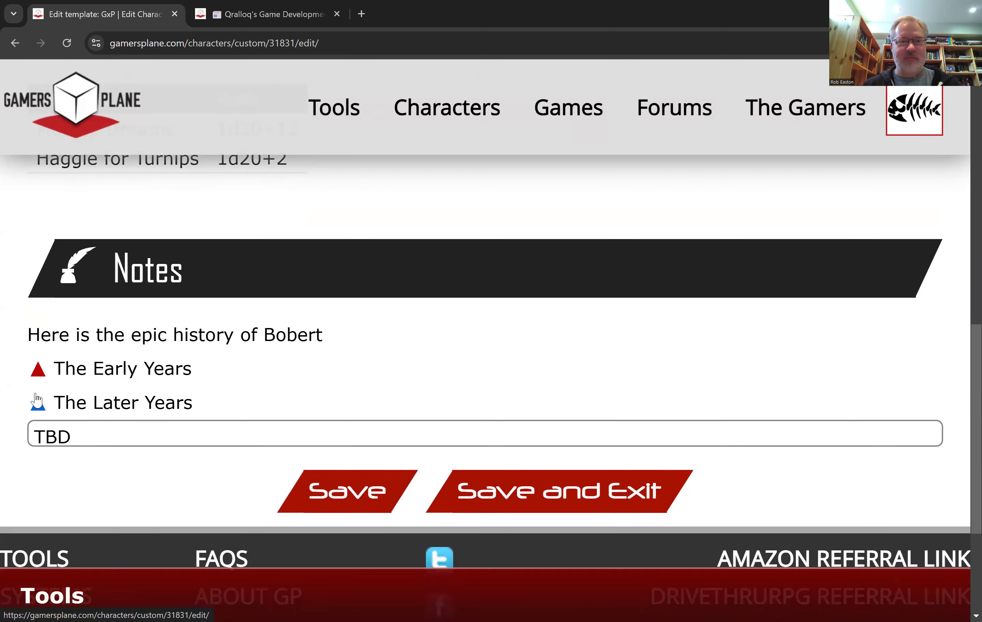
{"action": "left_click", "coordinate": [37, 403]}
{"action": "left_click", "coordinate": [38, 369]}
{"action": "left_click", "coordinate": [38, 370]}
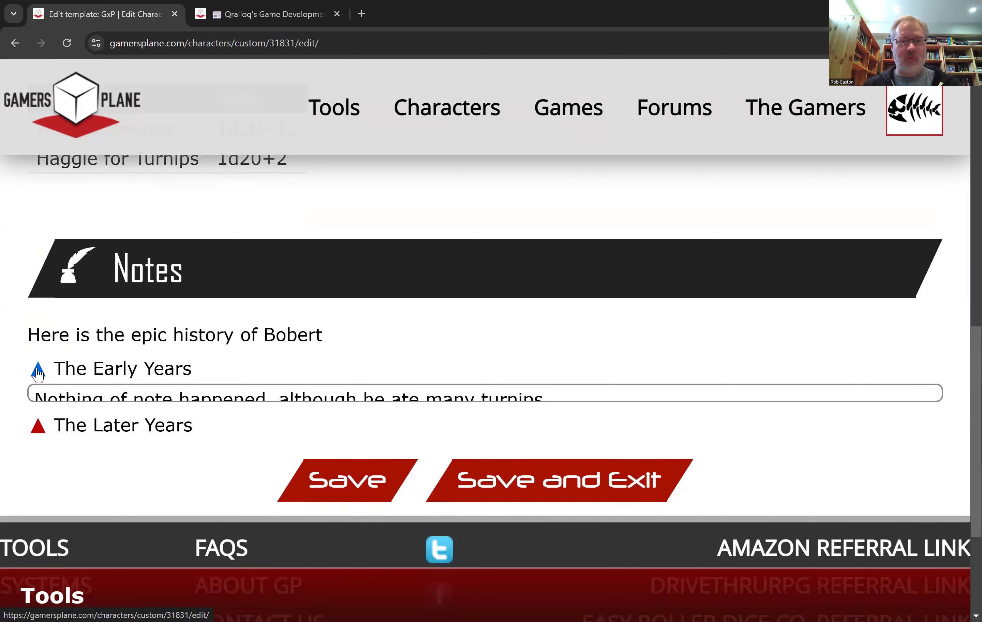
{"action": "left_click", "coordinate": [38, 403]}
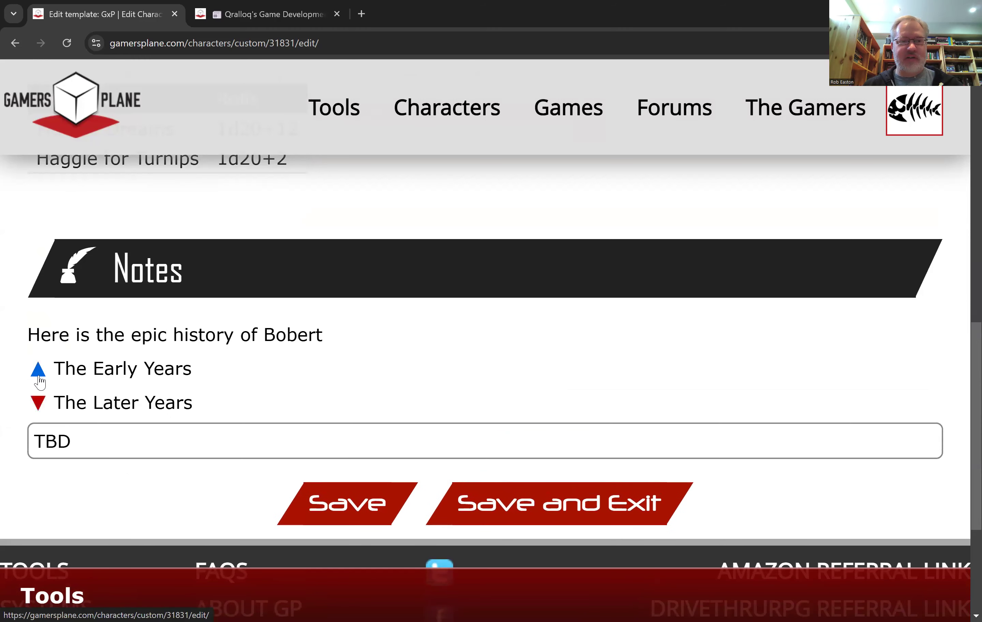
{"action": "left_click", "coordinate": [38, 371]}
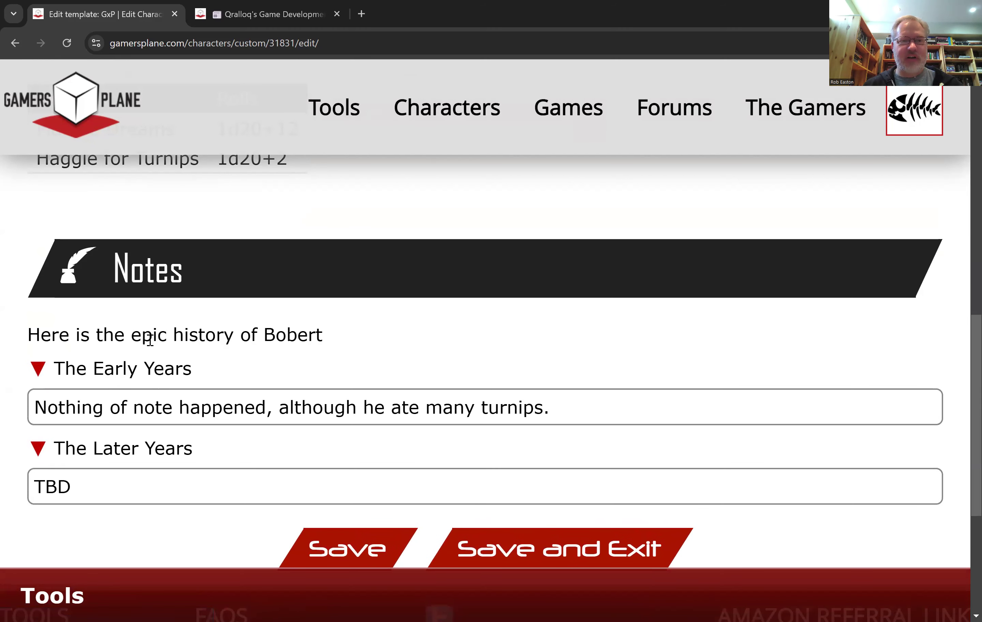
- Open the text box of the previewed Notes section for inline editing and close it without entering anything
{"action": "left_click", "coordinate": [82, 290]}
{"action": "left_click", "coordinate": [94, 280]}
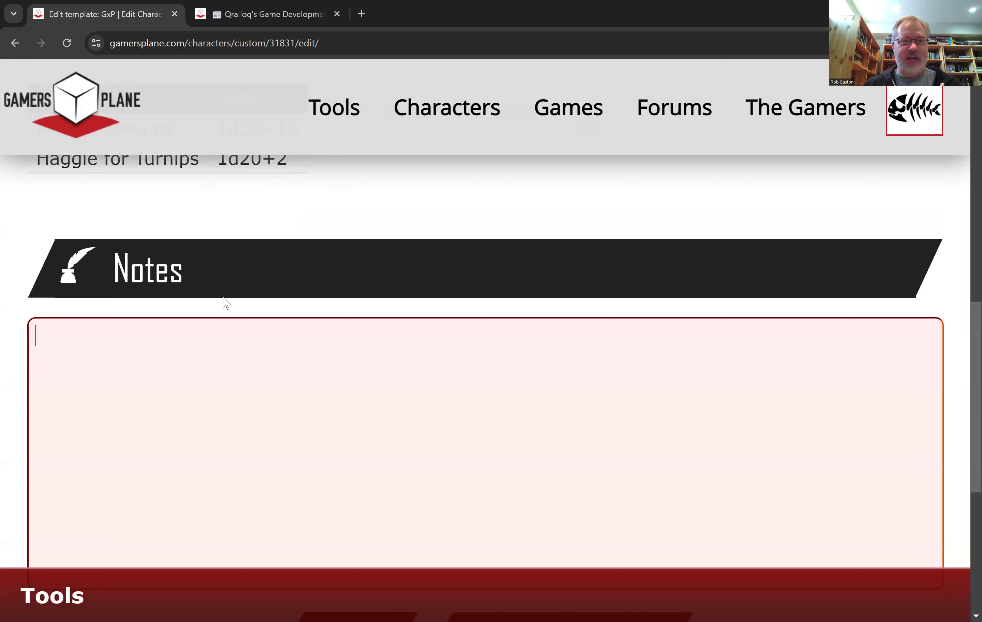
{"action": "scroll", "coordinate": [233, 296], "scroll_direction": "down", "scroll_amount": 3}
{"action": "scroll", "coordinate": [231, 290], "scroll_direction": "up", "scroll_amount": 3}
{"action": "left_click", "coordinate": [74, 273]}
{"action": "left_click", "coordinate": [105, 266]}
- Save the character sheet template from the preview without exiting
{"action": "scroll", "coordinate": [300, 299], "scroll_direction": "up", "scroll_amount": 3}
{"action": "scroll", "coordinate": [478, 344], "scroll_direction": "down", "scroll_amount": 10}
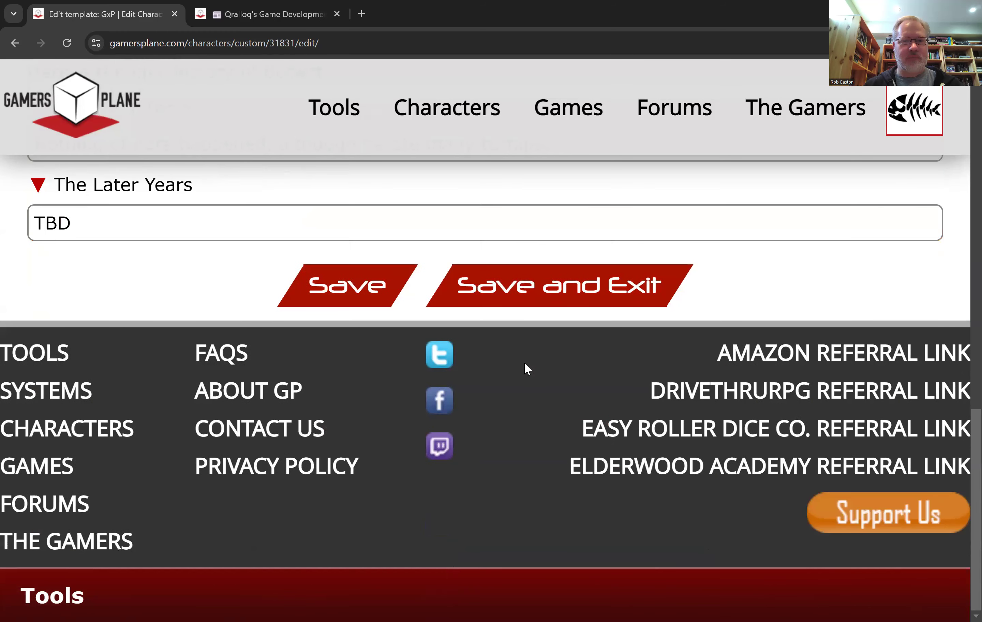
{"action": "left_click", "coordinate": [356, 300]}
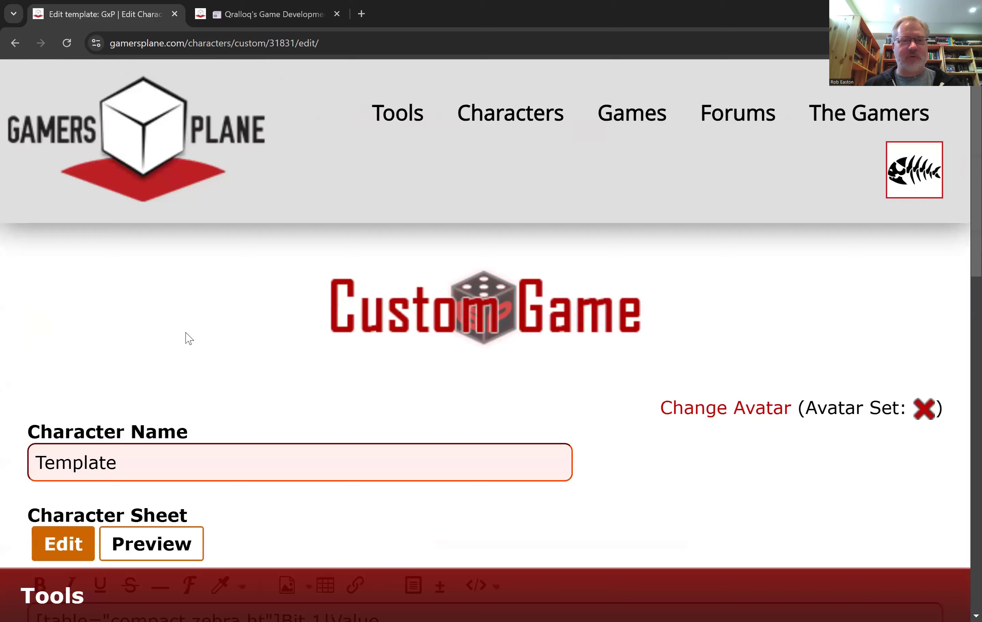
- Look over the sheet's BBCode from the first table to the Notes block, and save the template again
{"action": "scroll", "coordinate": [267, 300], "scroll_direction": "down", "scroll_amount": 10}
{"action": "scroll", "coordinate": [278, 313], "scroll_direction": "up", "scroll_amount": 2}
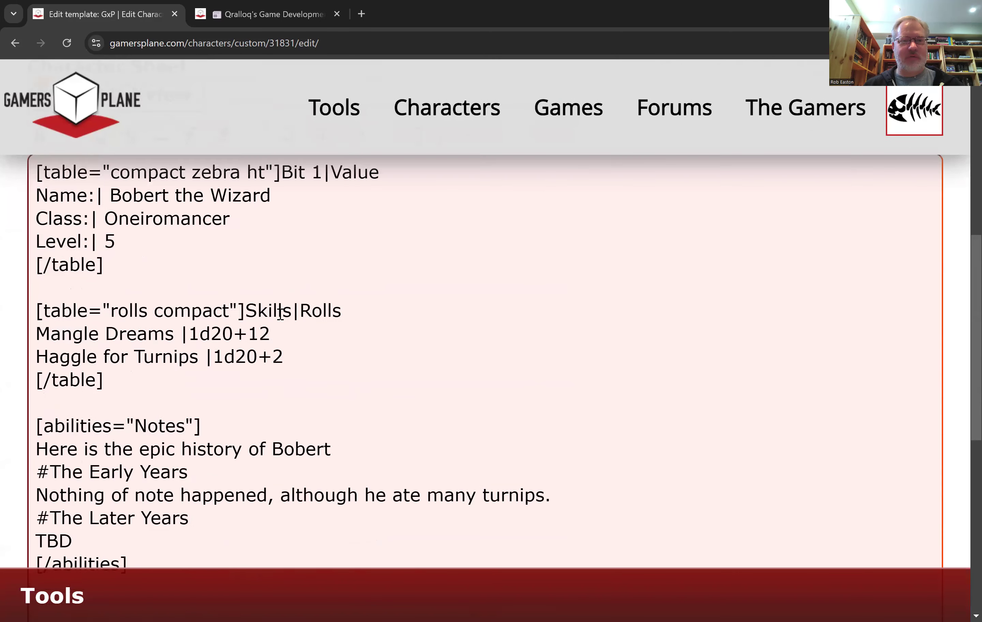
{"action": "scroll", "coordinate": [280, 313], "scroll_direction": "up", "scroll_amount": 4}
{"action": "scroll", "coordinate": [386, 255], "scroll_direction": "down", "scroll_amount": 10}
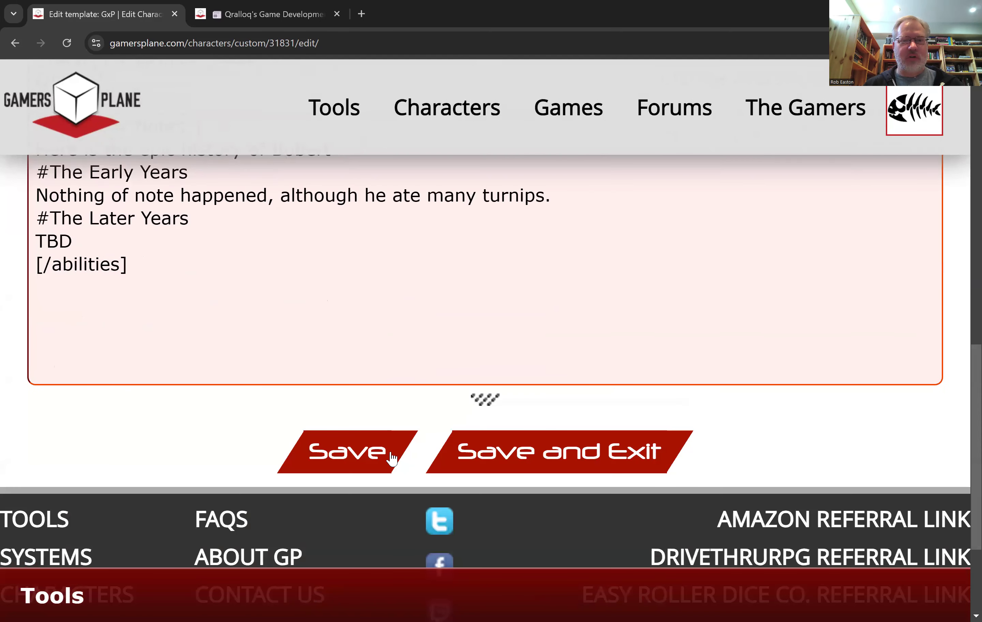
{"action": "left_click", "coordinate": [338, 454]}
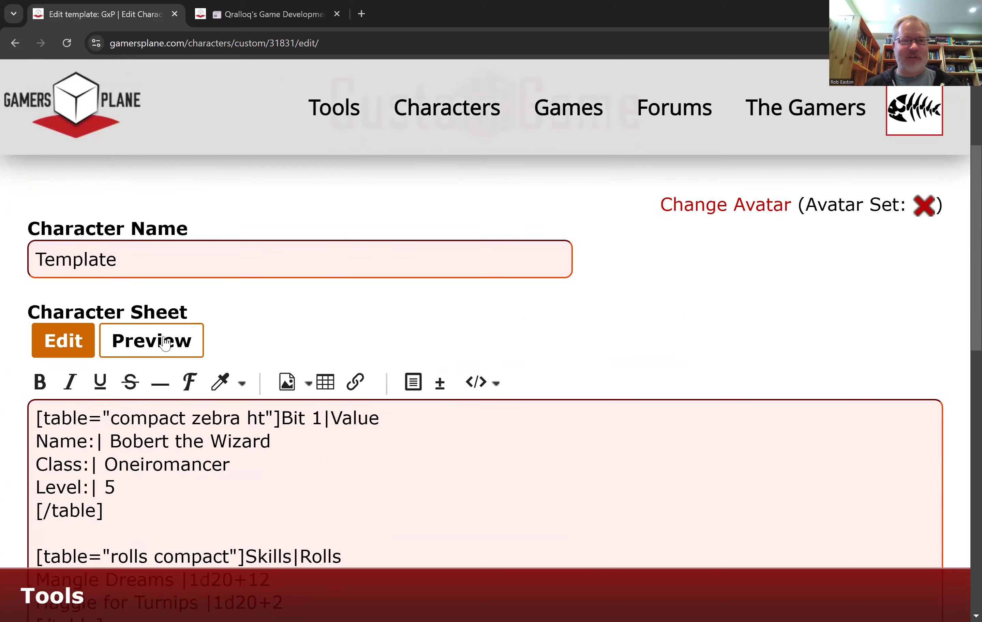
- Preview the saved character sheet from the details table down to the Notes section
{"action": "left_click", "coordinate": [171, 342]}
{"action": "scroll", "coordinate": [366, 325], "scroll_direction": "down", "scroll_amount": 6}
{"action": "scroll", "coordinate": [379, 326], "scroll_direction": "down", "scroll_amount": 2}
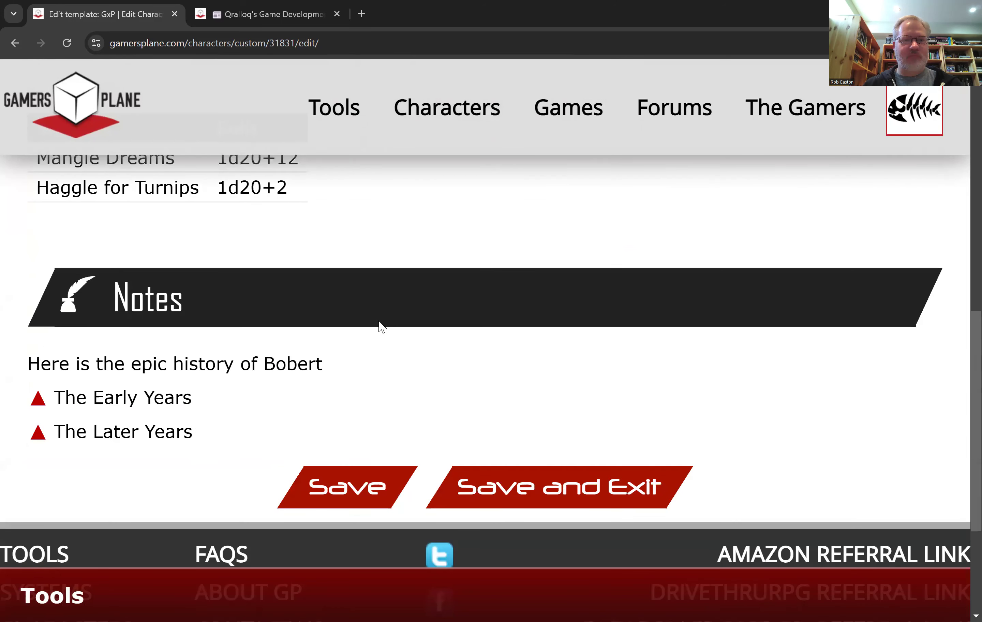
{"action": "scroll", "coordinate": [380, 329], "scroll_direction": "up", "scroll_amount": 10}
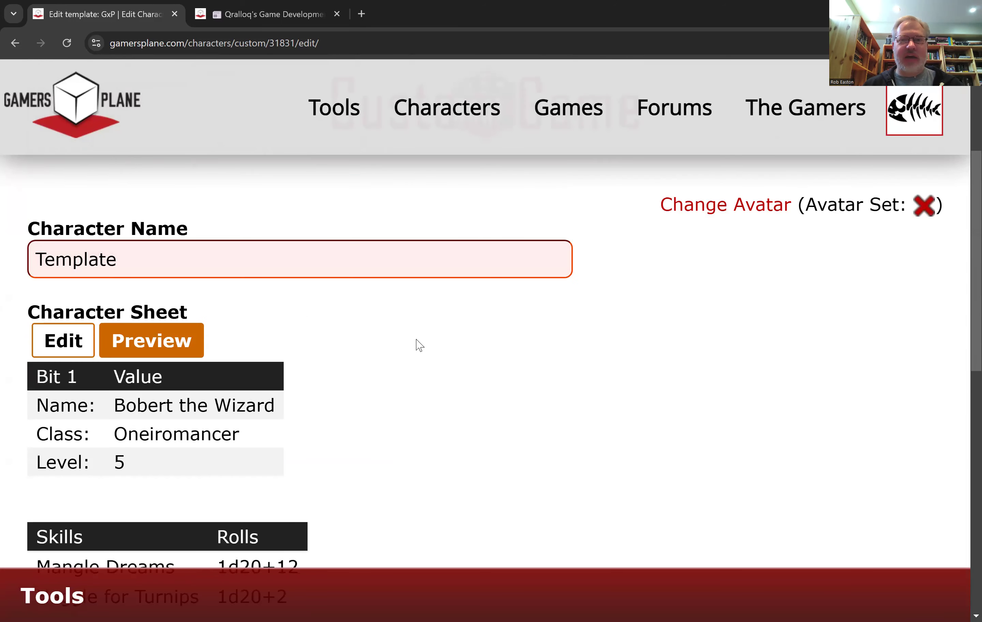
- Upload the sobek PNG from the Downloads folder as the template's avatar, and save and exit the character sheet
{"action": "left_click", "coordinate": [753, 205]}
{"action": "left_click", "coordinate": [386, 449]}
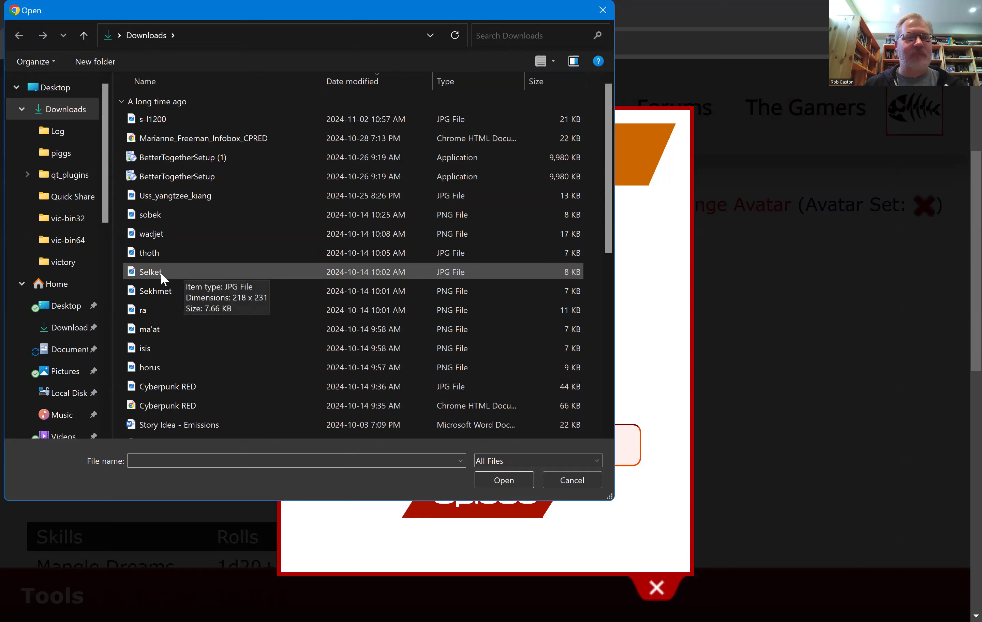
{"action": "left_click", "coordinate": [159, 216]}
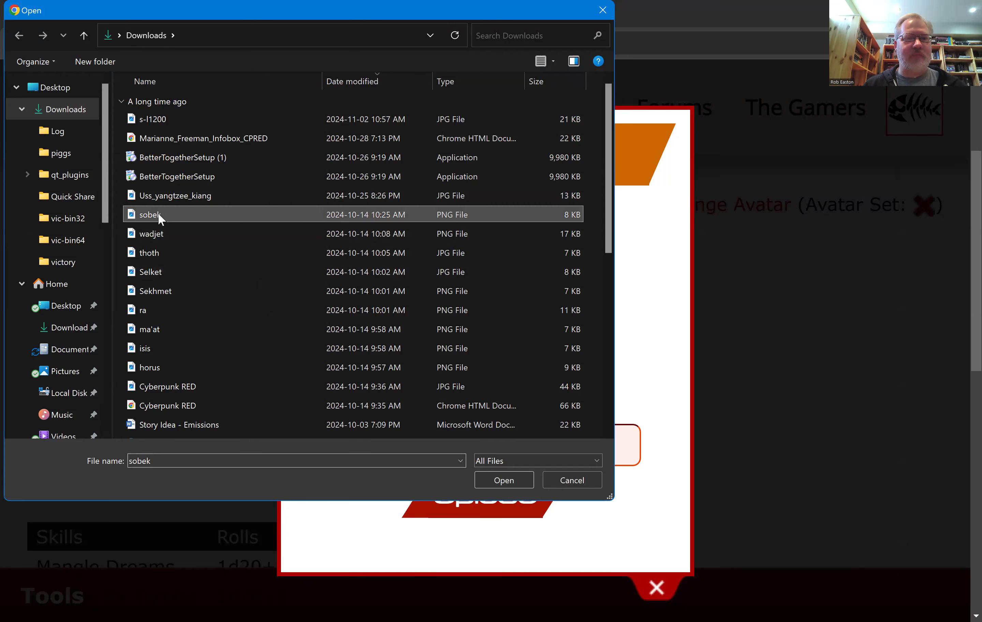
{"action": "double_click", "coordinate": [158, 215]}
{"action": "left_click", "coordinate": [485, 497]}
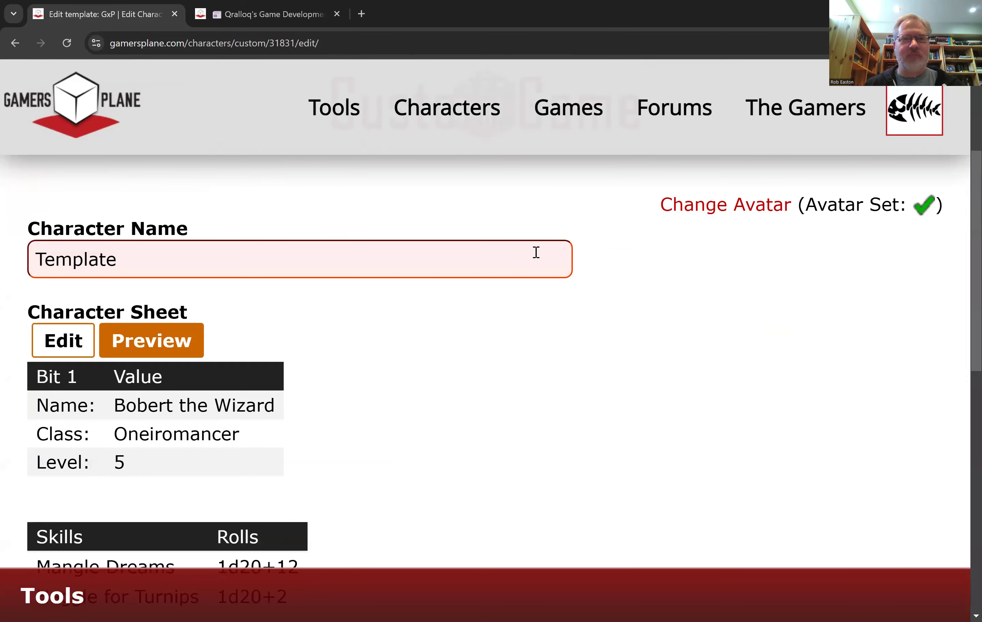
{"action": "scroll", "coordinate": [528, 407], "scroll_direction": "down", "scroll_amount": 10}
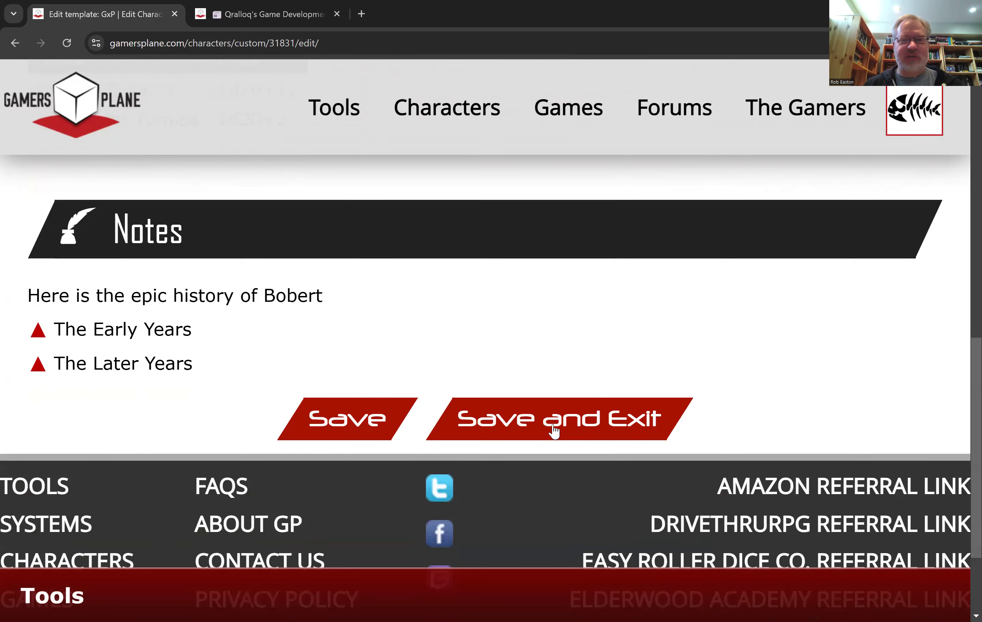
{"action": "left_click", "coordinate": [554, 430]}
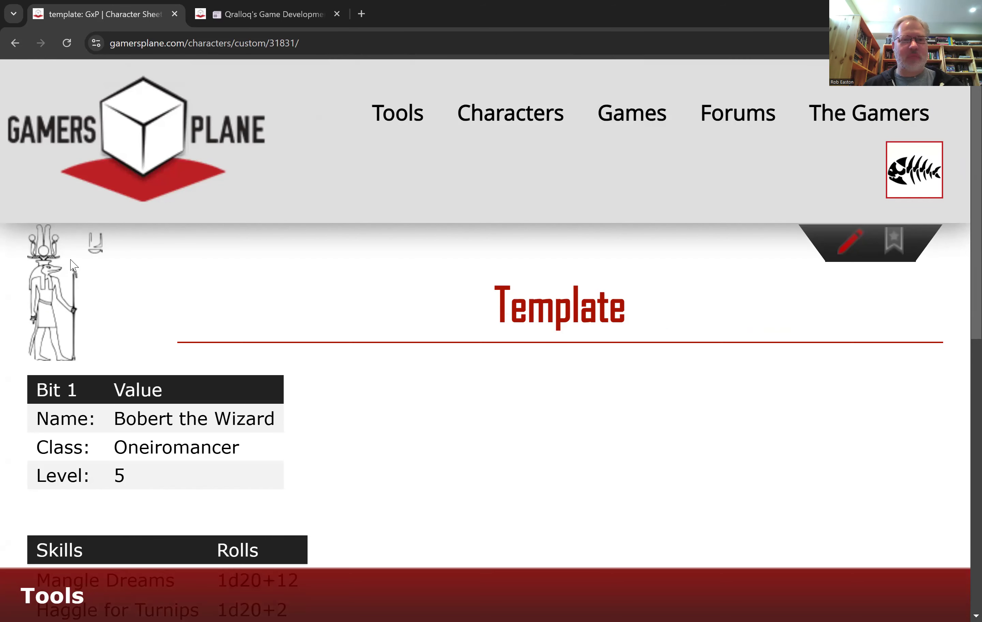
- Switch to the Game Development Zone game page and find its section for submitting a character
{"action": "left_click", "coordinate": [304, 14]}
{"action": "scroll", "coordinate": [723, 281], "scroll_direction": "up", "scroll_amount": 1}
{"action": "scroll", "coordinate": [728, 282], "scroll_direction": "down", "scroll_amount": 1}
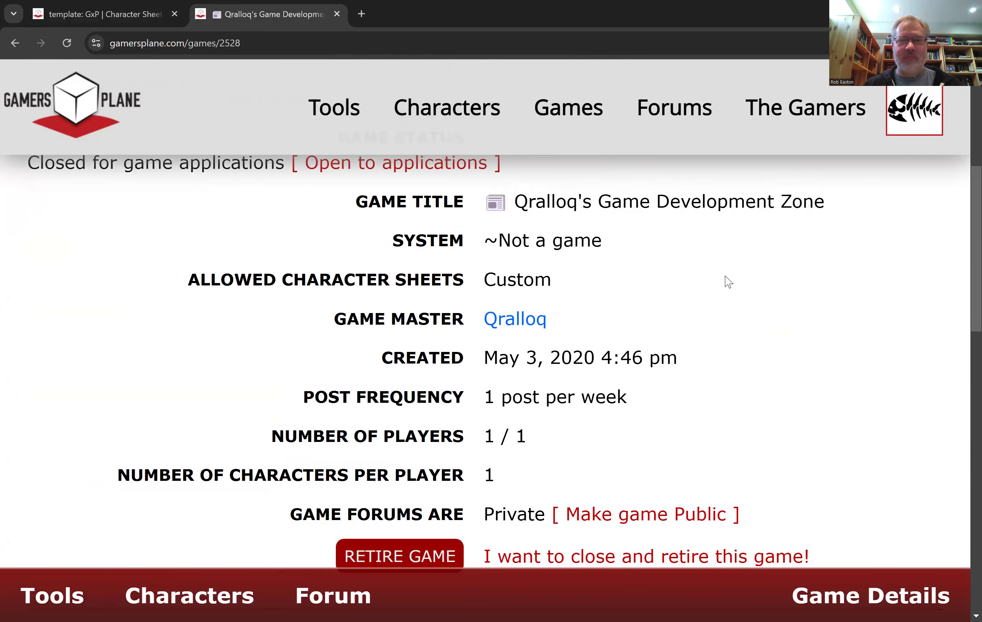
{"action": "scroll", "coordinate": [728, 282], "scroll_direction": "down", "scroll_amount": 10}
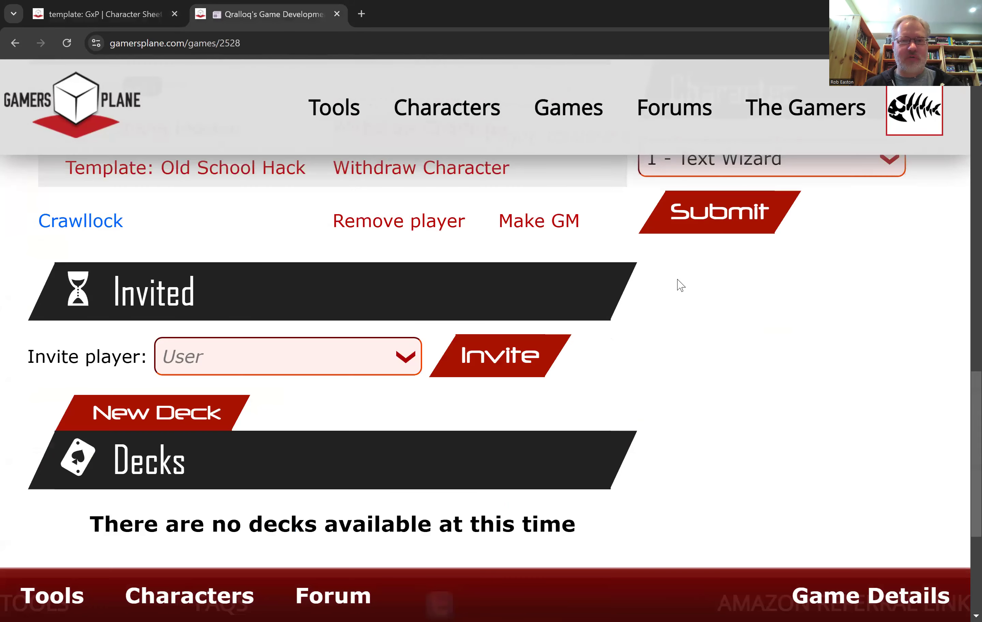
{"action": "scroll", "coordinate": [307, 417], "scroll_direction": "up", "scroll_amount": 1}
{"action": "scroll", "coordinate": [332, 415], "scroll_direction": "down", "scroll_amount": 4}
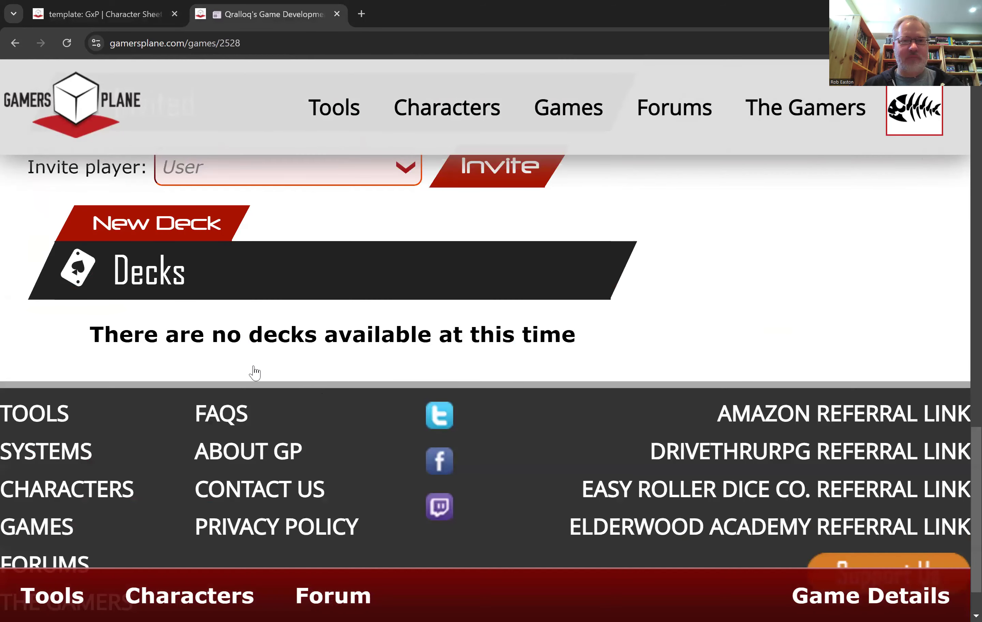
{"action": "scroll", "coordinate": [215, 350], "scroll_direction": "up", "scroll_amount": 1}
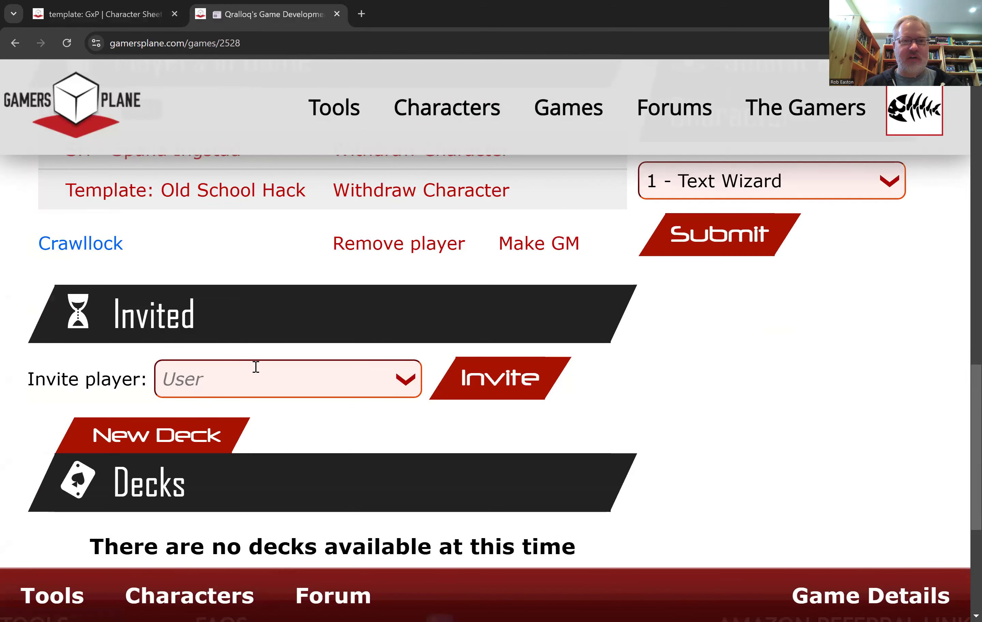
{"action": "scroll", "coordinate": [379, 394], "scroll_direction": "up", "scroll_amount": 5}
- Search the characters available for submission for "template: fake", and browse the list with the wider search "template"
{"action": "left_click", "coordinate": [842, 379]}
{"action": "left_click_drag", "start_coordinate": [842, 379], "coordinate": [633, 399]}
{"action": "type", "text": "templa"}
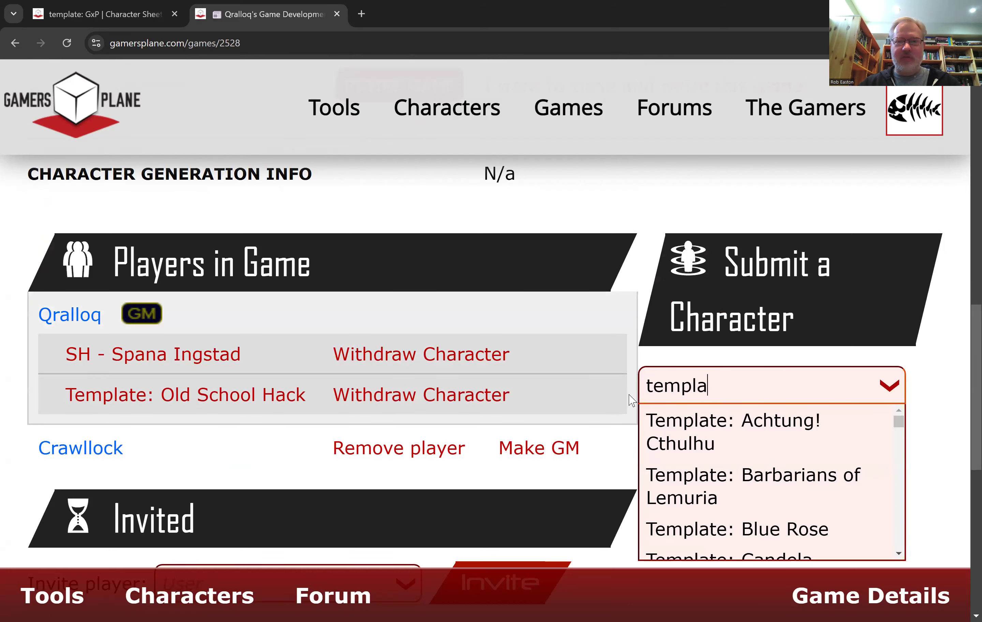
{"action": "type", "text": "te: fake"}
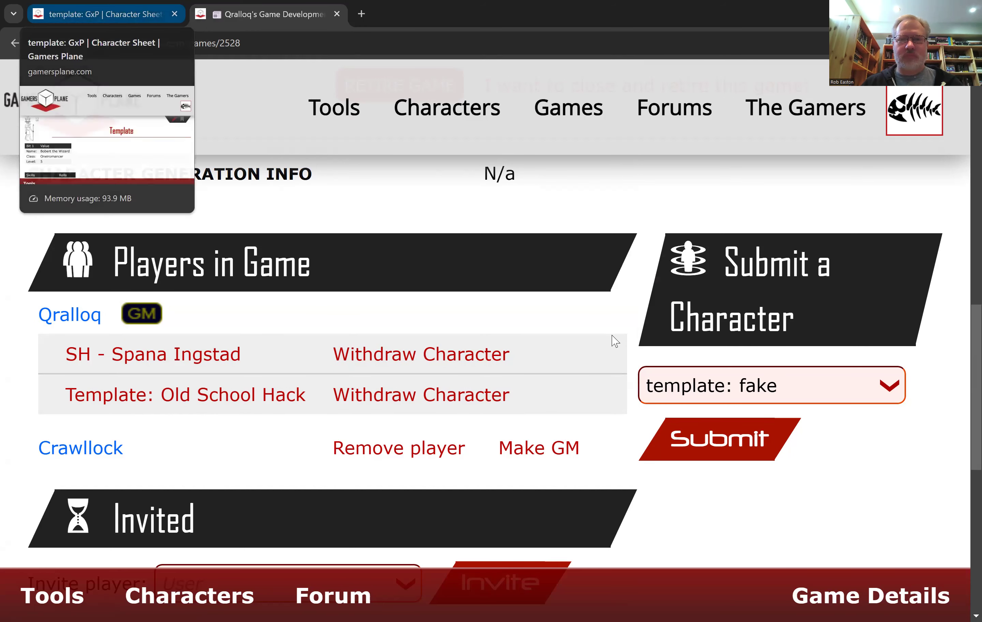
{"action": "key", "text": "BackSpace"}
{"action": "key", "text": "BackSpace"}
{"action": "key", "text": "BackSpace"}
{"action": "key", "text": "BackSpace"}
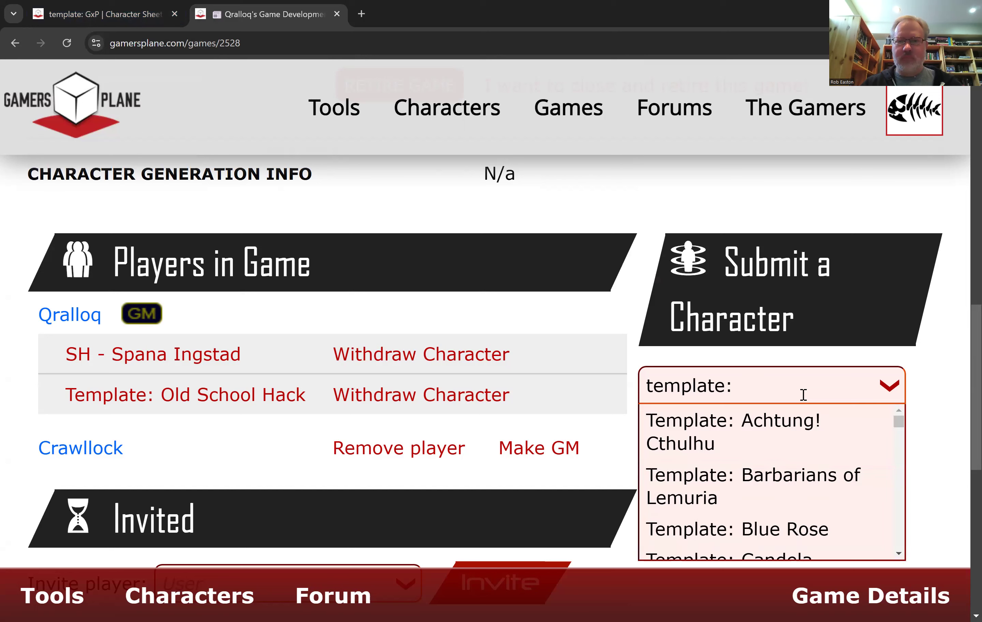
{"action": "scroll", "coordinate": [817, 432], "scroll_direction": "down", "scroll_amount": 10}
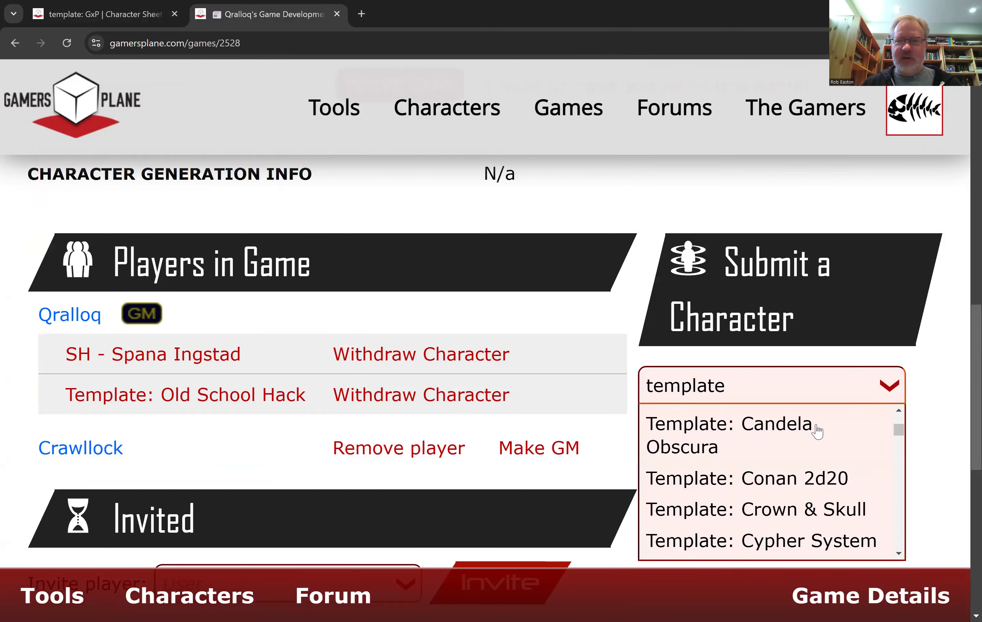
{"action": "scroll", "coordinate": [819, 433], "scroll_direction": "down", "scroll_amount": 5}
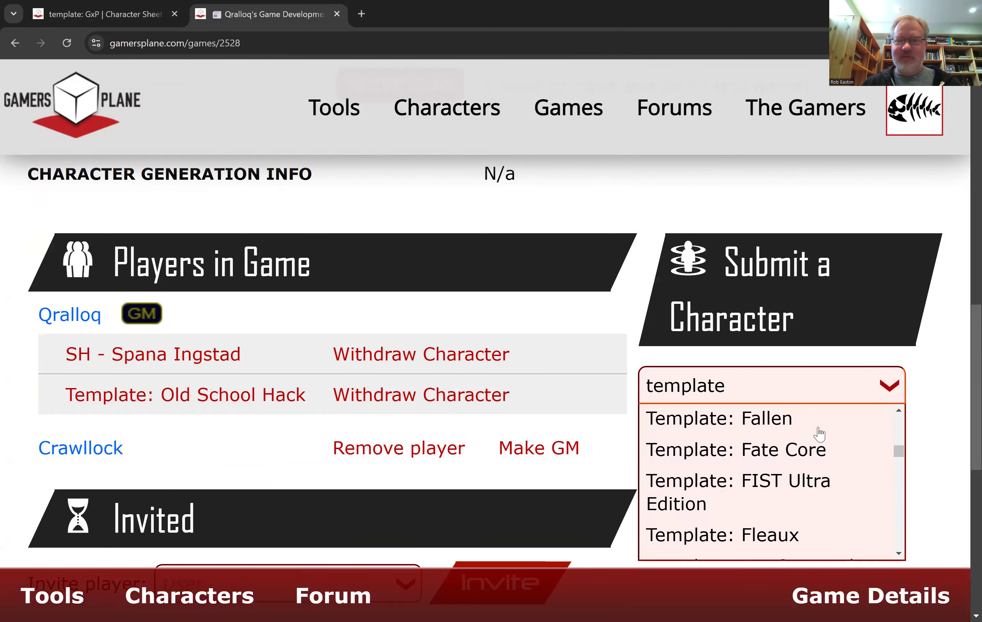
- Check the new template's character sheet page, and search the characters available for submission for "template: gx"
{"action": "left_click", "coordinate": [29, 9]}
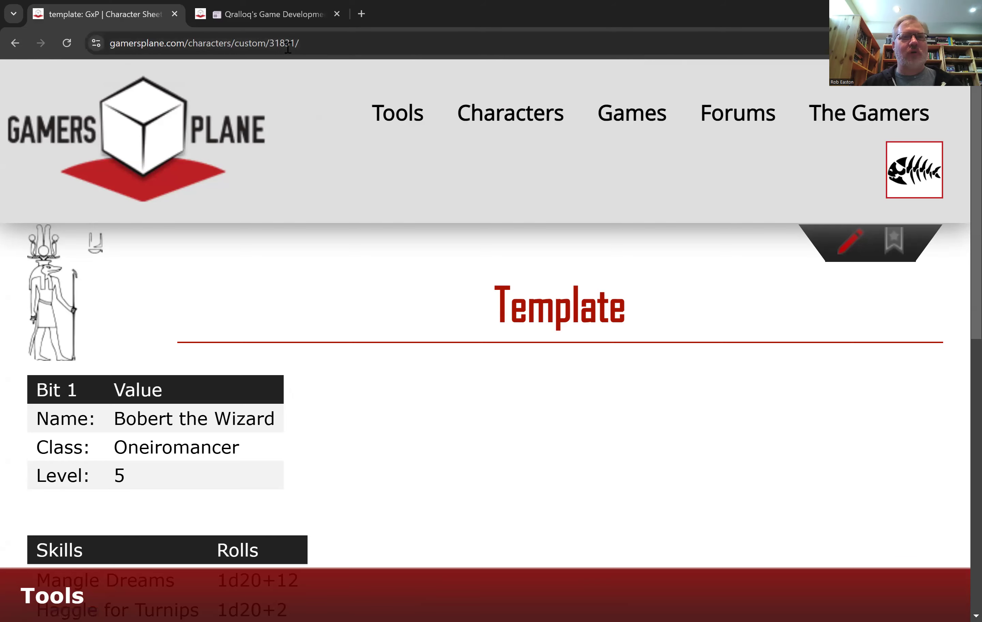
{"action": "left_click", "coordinate": [268, 14]}
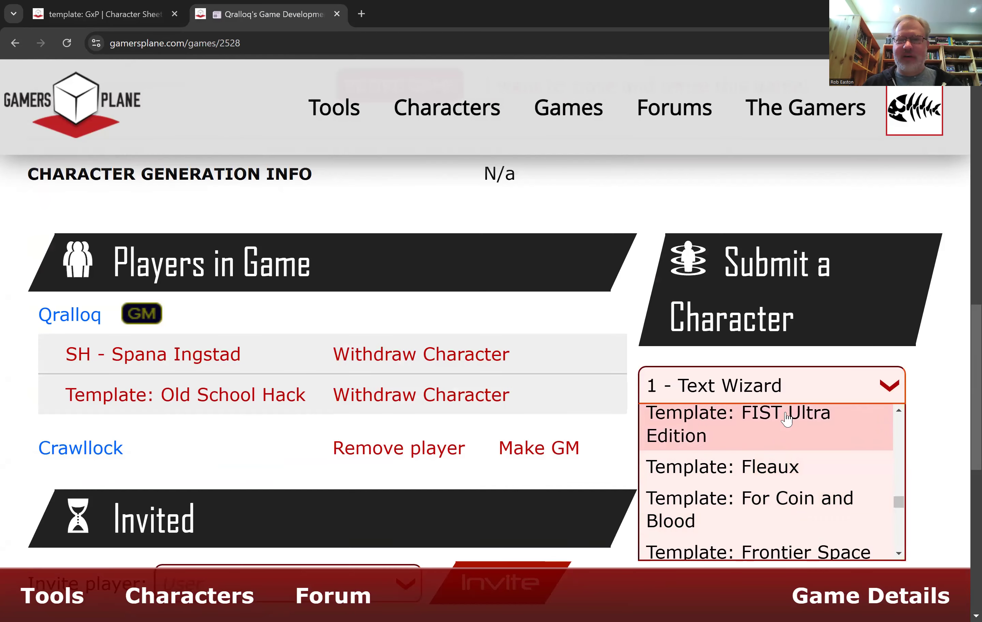
{"action": "left_click_drag", "start_coordinate": [778, 387], "coordinate": [543, 398]}
{"action": "type", "text": "template: gx"}
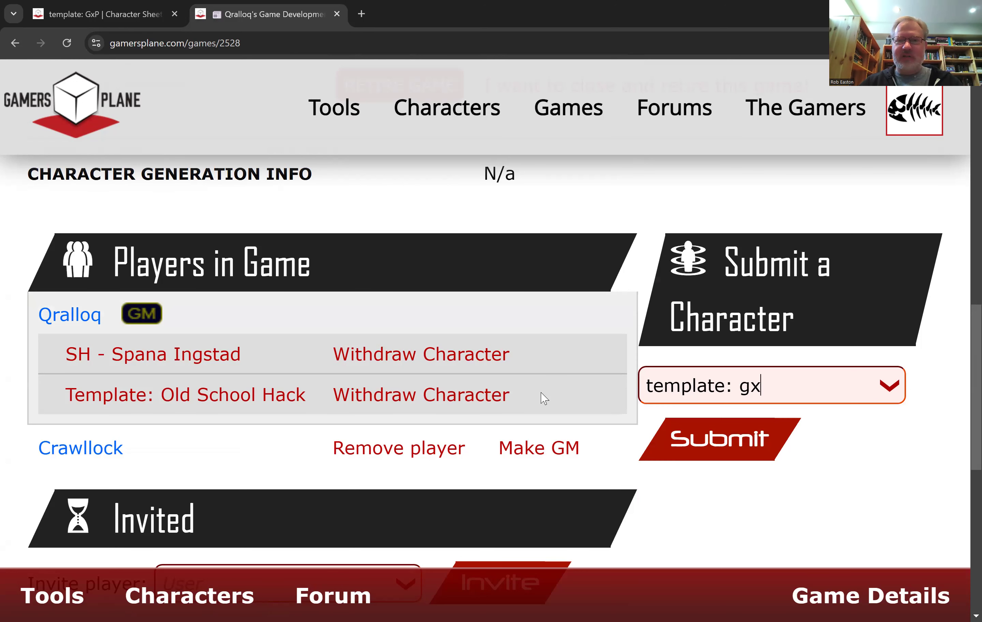
- Shorten the character search to "template" and look through the whole list of templates for the new sheet
{"action": "key", "text": "BackSpace"}
{"action": "key", "text": "BackSpace"}
{"action": "key", "text": "BackSpace"}
{"action": "key", "text": "BackSpace"}
{"action": "key", "text": "BackSpace"}
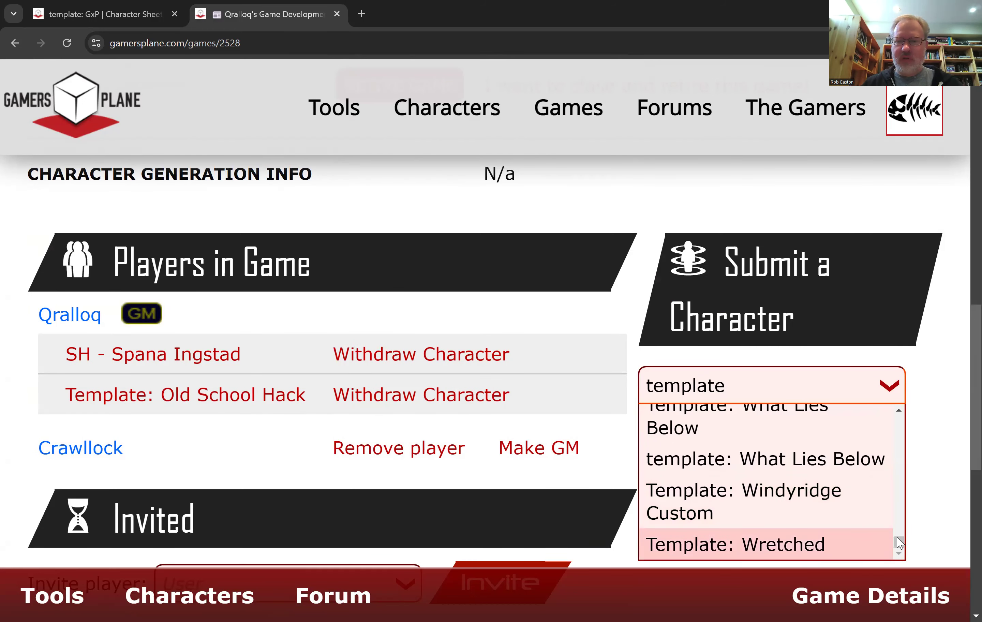
{"action": "left_click", "coordinate": [900, 454]}
{"action": "left_click", "coordinate": [900, 453]}
{"action": "left_click", "coordinate": [900, 449]}
{"action": "left_click", "coordinate": [900, 446]}
{"action": "left_click", "coordinate": [901, 442]}
{"action": "left_click", "coordinate": [901, 442]}
{"action": "left_click", "coordinate": [900, 441]}
{"action": "left_click", "coordinate": [901, 440]}
{"action": "left_click", "coordinate": [900, 438]}
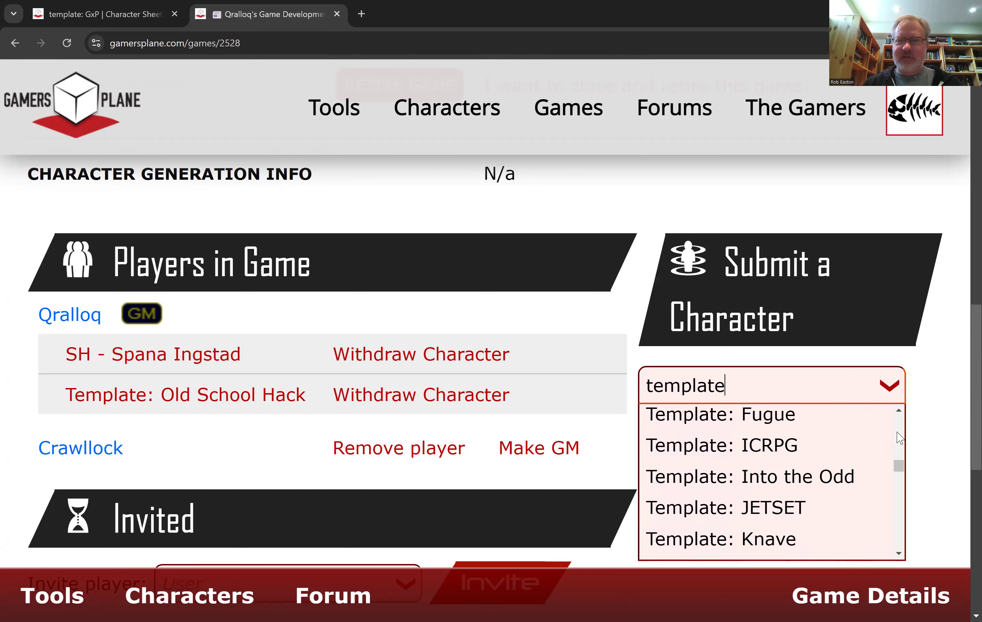
{"action": "left_click", "coordinate": [900, 437]}
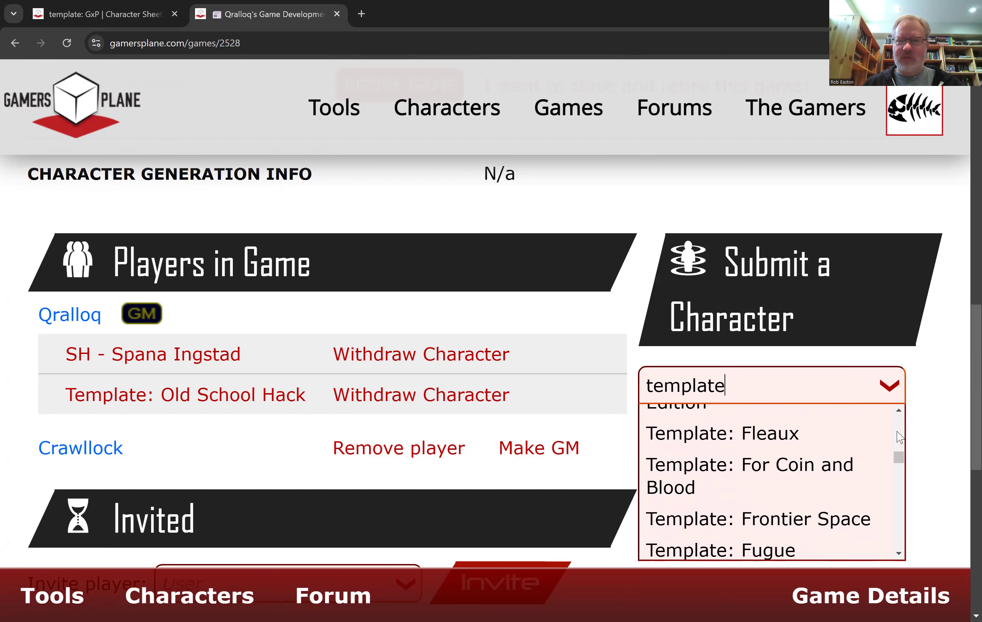
{"action": "left_click", "coordinate": [900, 434]}
{"action": "left_click", "coordinate": [900, 426]}
{"action": "left_click", "coordinate": [901, 426]}
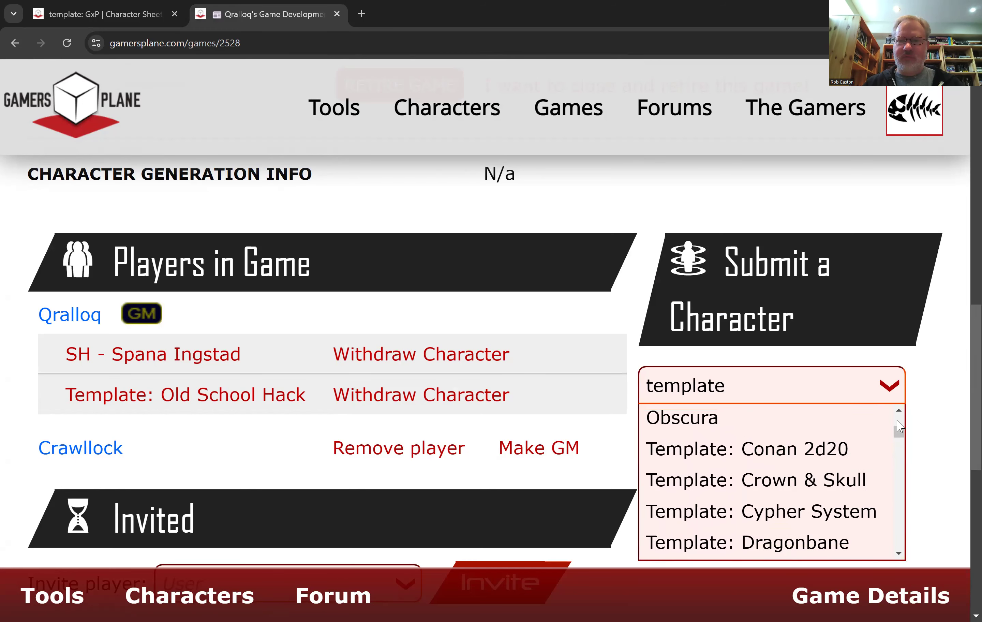
{"action": "left_click", "coordinate": [901, 426]}
{"action": "left_click", "coordinate": [898, 421]}
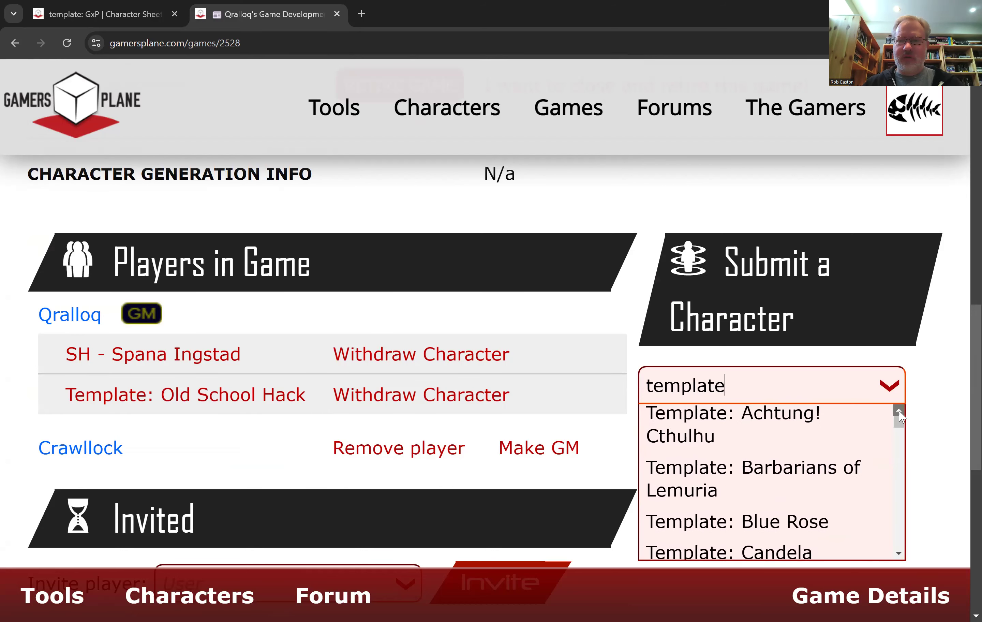
{"action": "left_click_drag", "start_coordinate": [899, 426], "coordinate": [888, 398]}
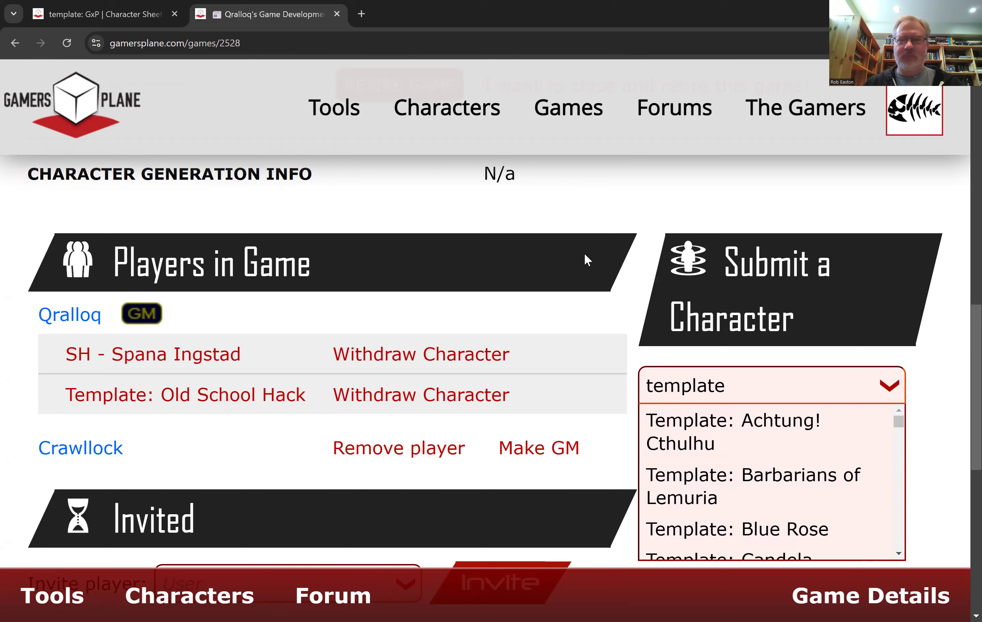
{"action": "left_click", "coordinate": [630, 266]}
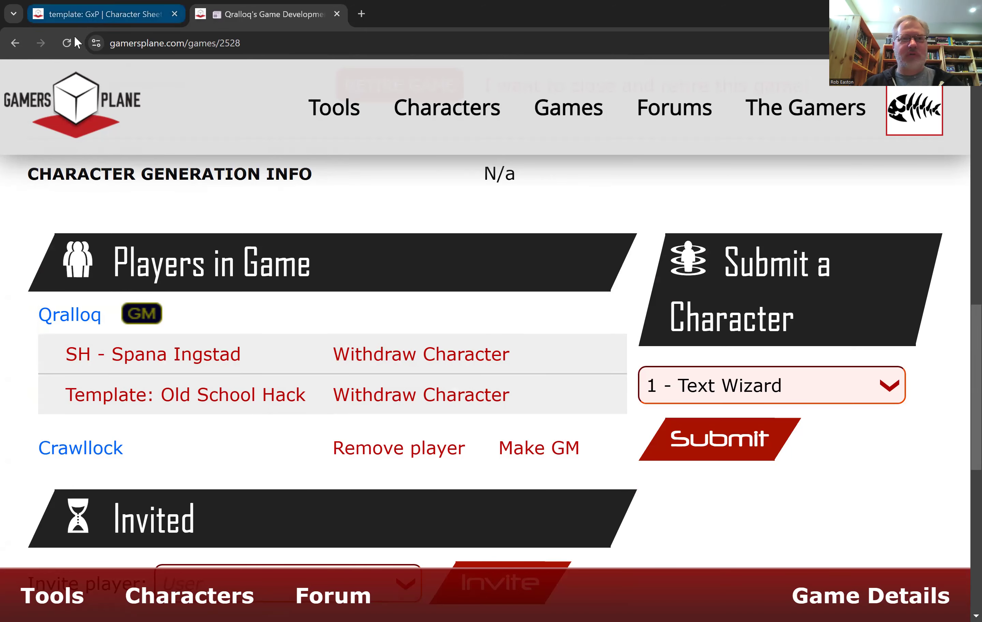
- Reload the game page, find the character "template: GxP" and submit it to the game
{"action": "left_click", "coordinate": [68, 42]}
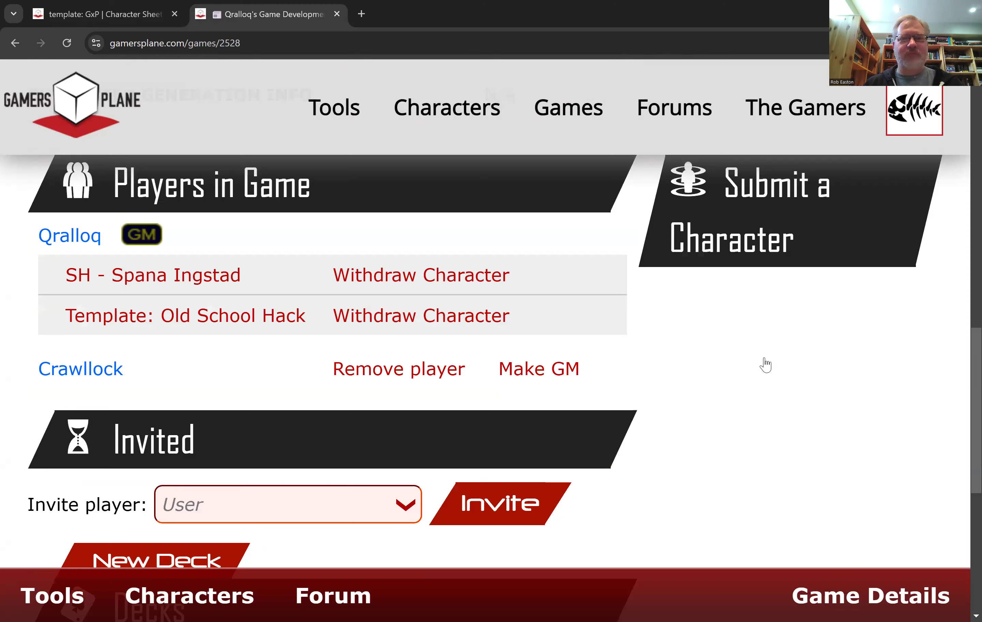
{"action": "left_click", "coordinate": [839, 305]}
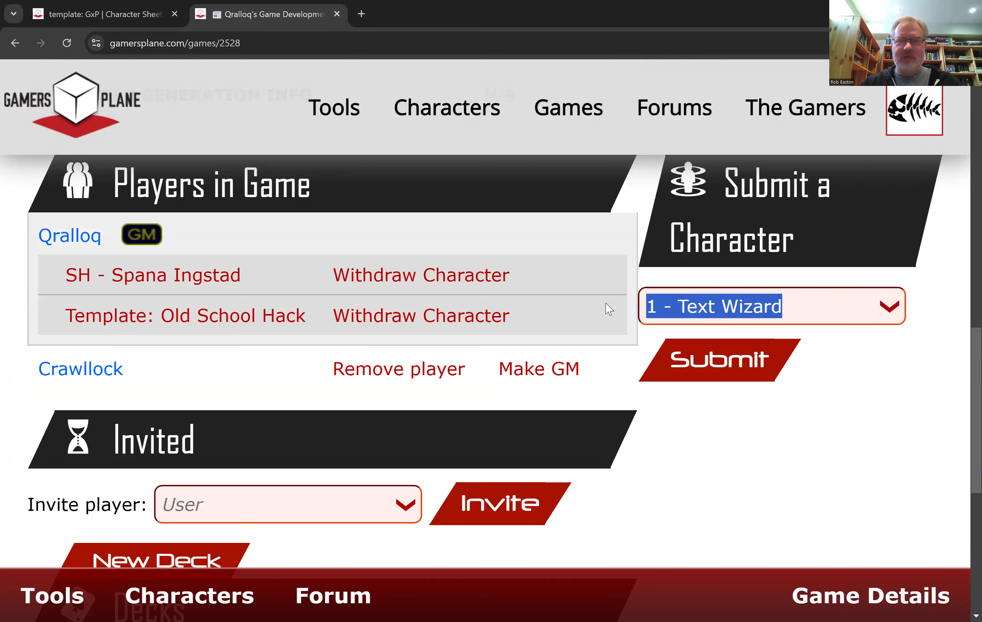
{"action": "type", "text": "tempalte"}
{"action": "key", "text": "BackSpace"}
{"action": "key", "text": "BackSpace"}
{"action": "key", "text": "BackSpace"}
{"action": "type", "text": "late: f"}
{"action": "key", "text": "BackSpace"}
{"action": "type", "text": "g"}
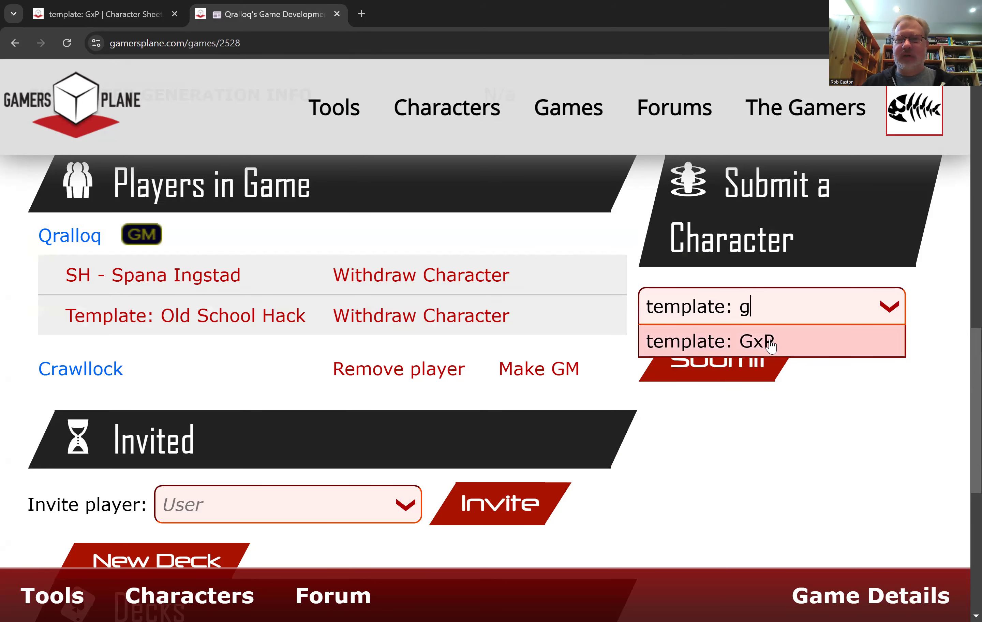
{"action": "left_click", "coordinate": [772, 345]}
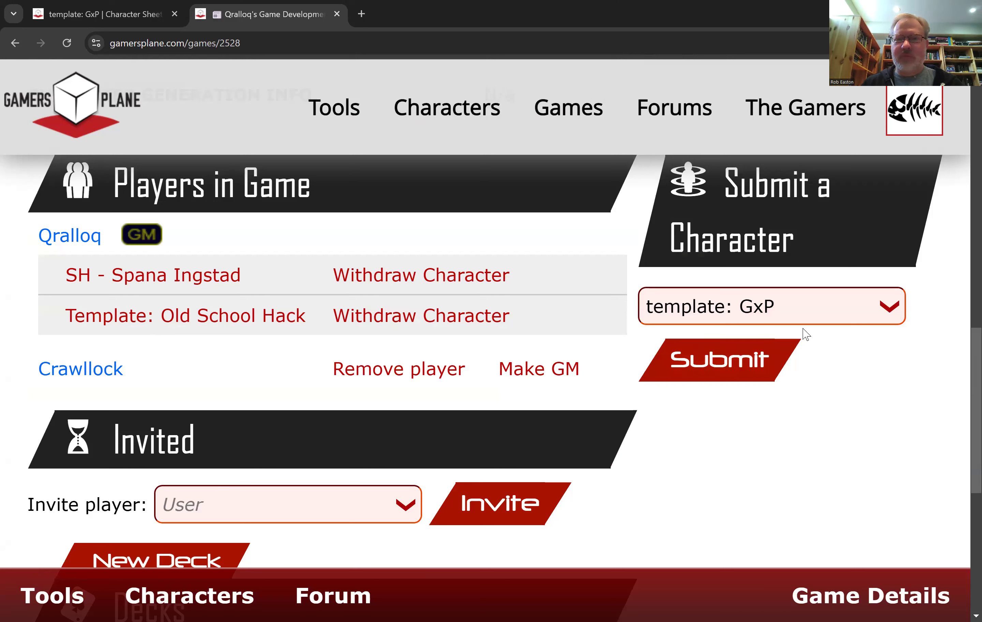
{"action": "left_click", "coordinate": [747, 365]}
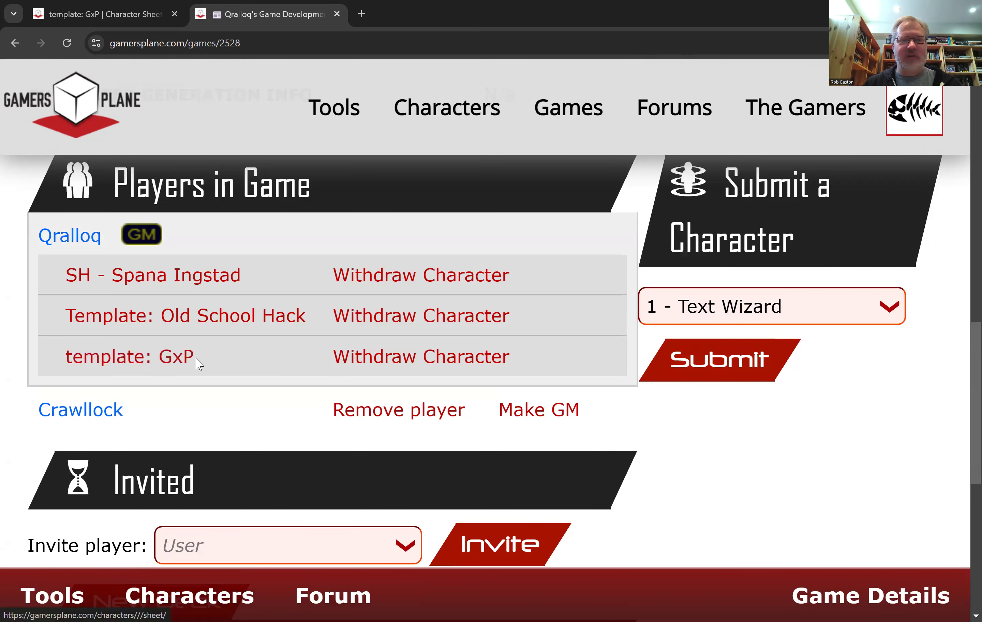
- Open the GxP Testing thread in the game's forum and set the quick reply to post as Template
{"action": "left_click", "coordinate": [338, 599]}
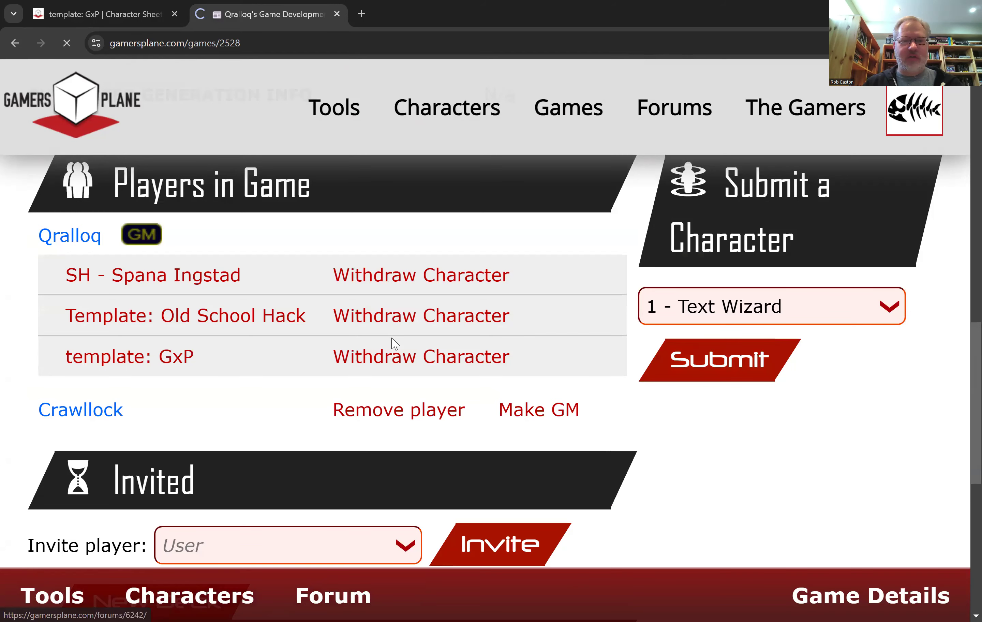
{"action": "scroll", "coordinate": [338, 334], "scroll_direction": "up", "scroll_amount": 5}
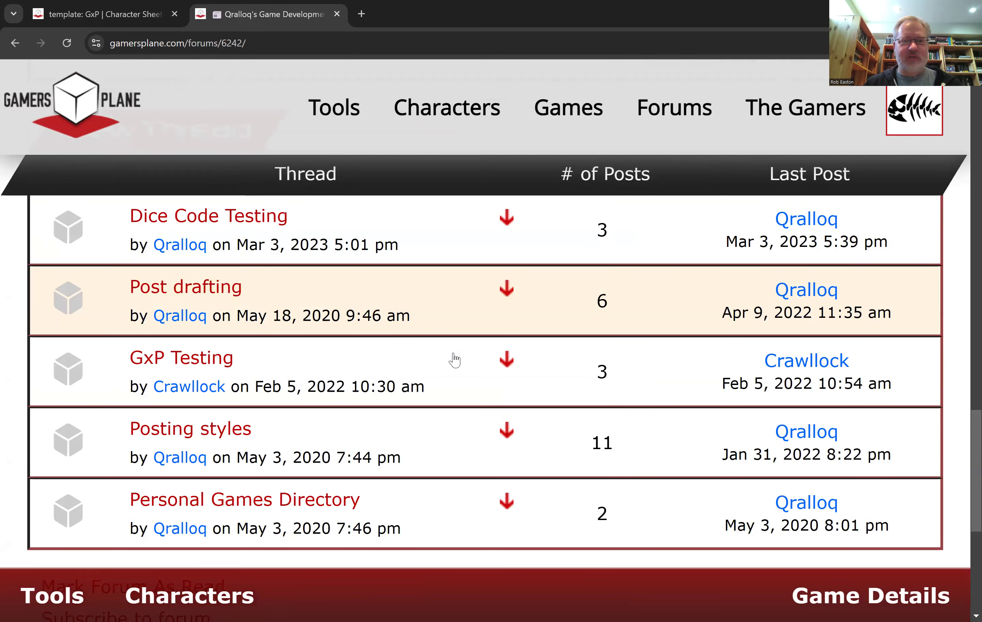
{"action": "left_click", "coordinate": [489, 349]}
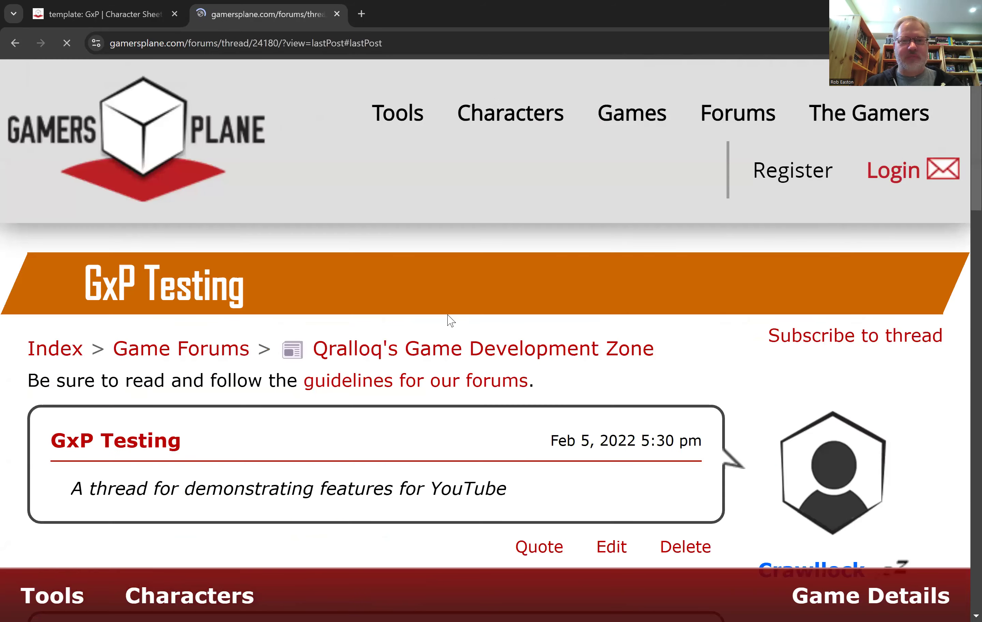
{"action": "scroll", "coordinate": [381, 381], "scroll_direction": "down", "scroll_amount": 5}
{"action": "scroll", "coordinate": [322, 274], "scroll_direction": "down", "scroll_amount": 2}
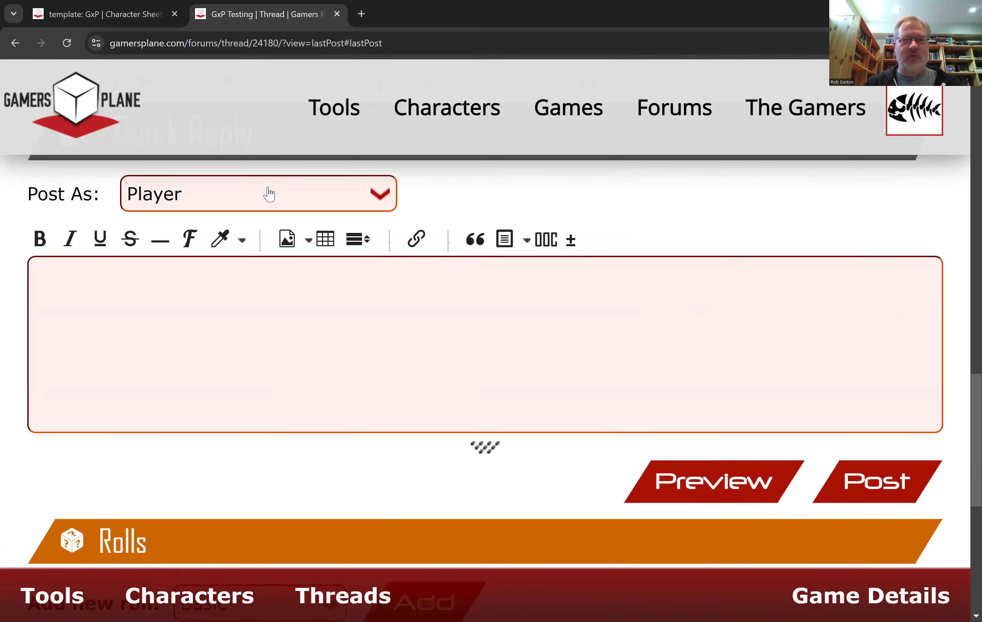
{"action": "left_click", "coordinate": [265, 202]}
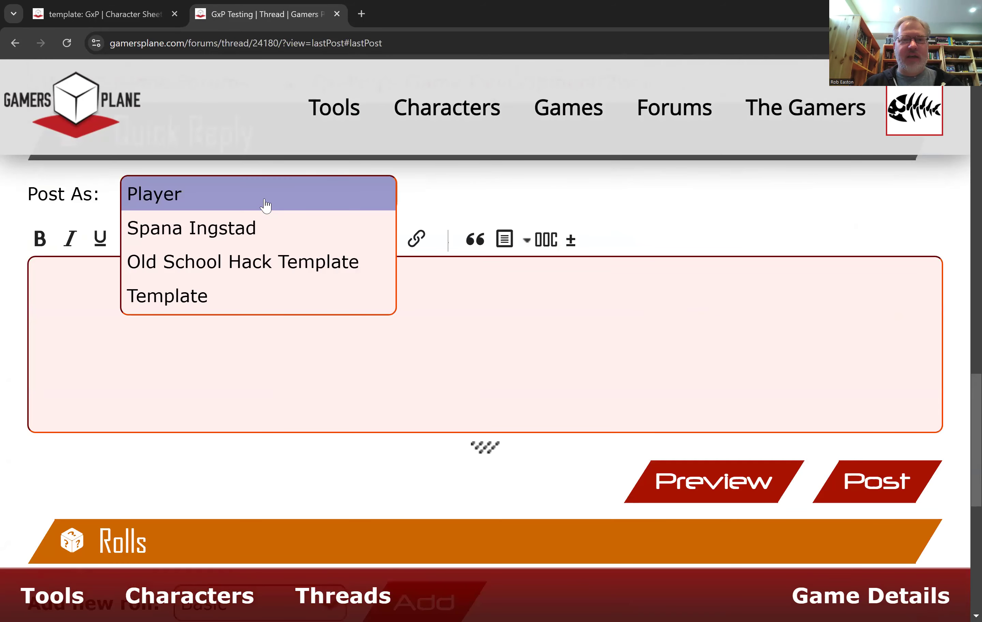
{"action": "left_click", "coordinate": [235, 290]}
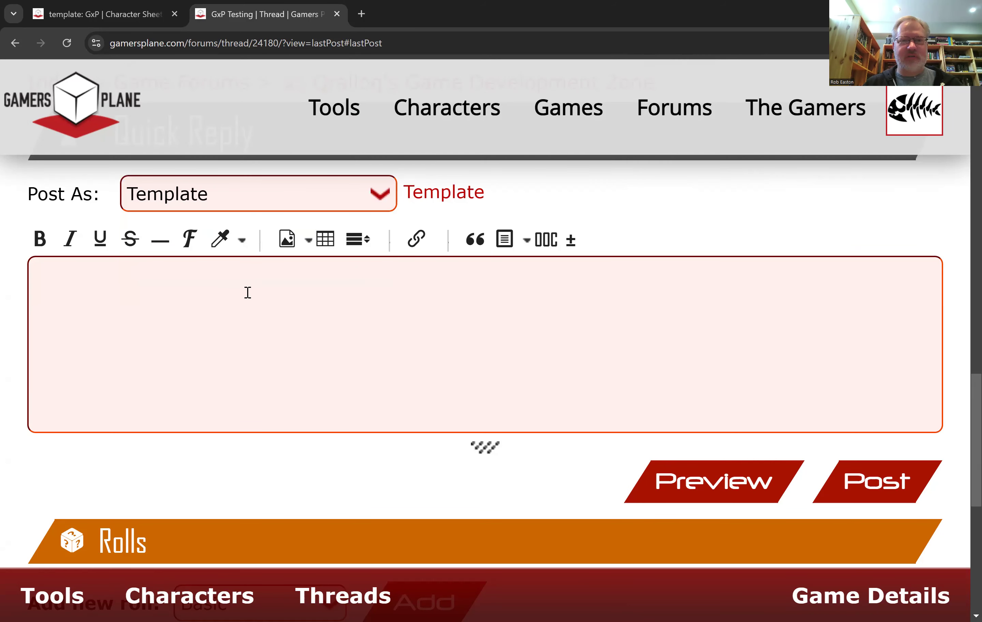
- Open the Template character's sheet below the reply's rolls and look through its tables, skill rolls and notes
{"action": "scroll", "coordinate": [265, 345], "scroll_direction": "down", "scroll_amount": 5}
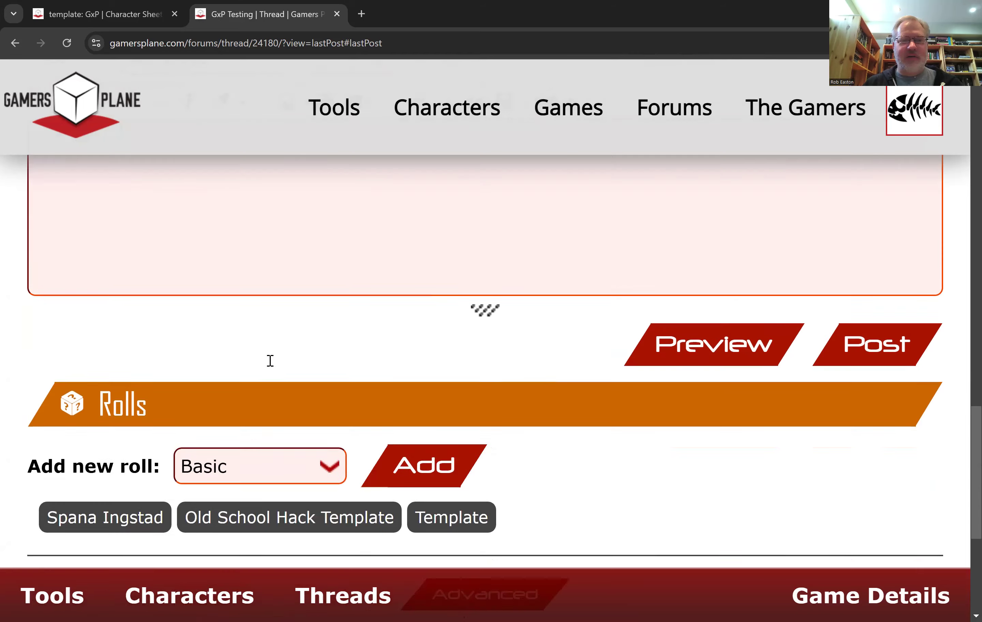
{"action": "scroll", "coordinate": [391, 287], "scroll_direction": "up", "scroll_amount": 5}
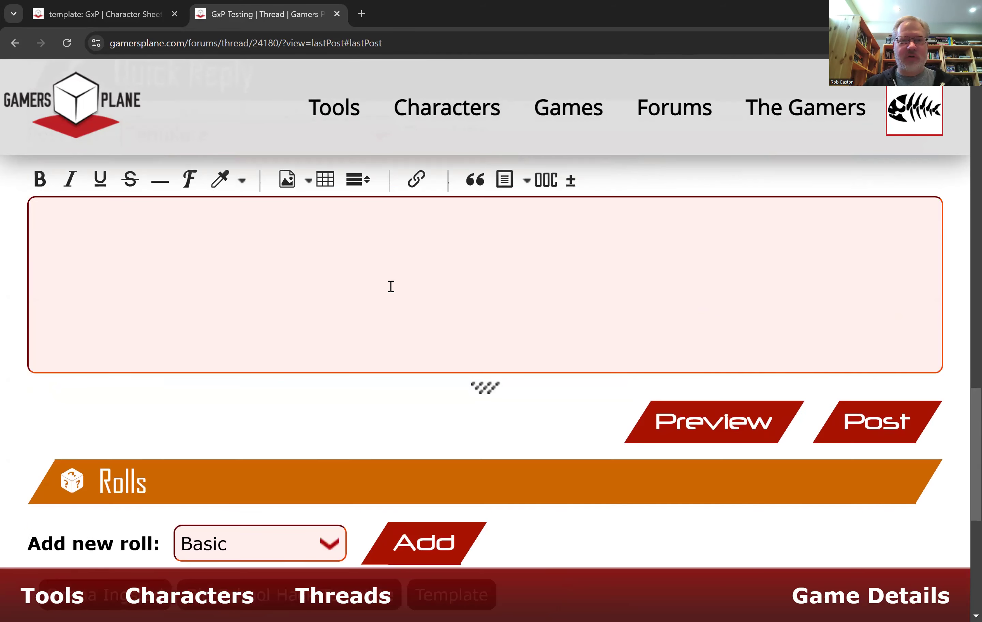
{"action": "scroll", "coordinate": [391, 350], "scroll_direction": "down", "scroll_amount": 5}
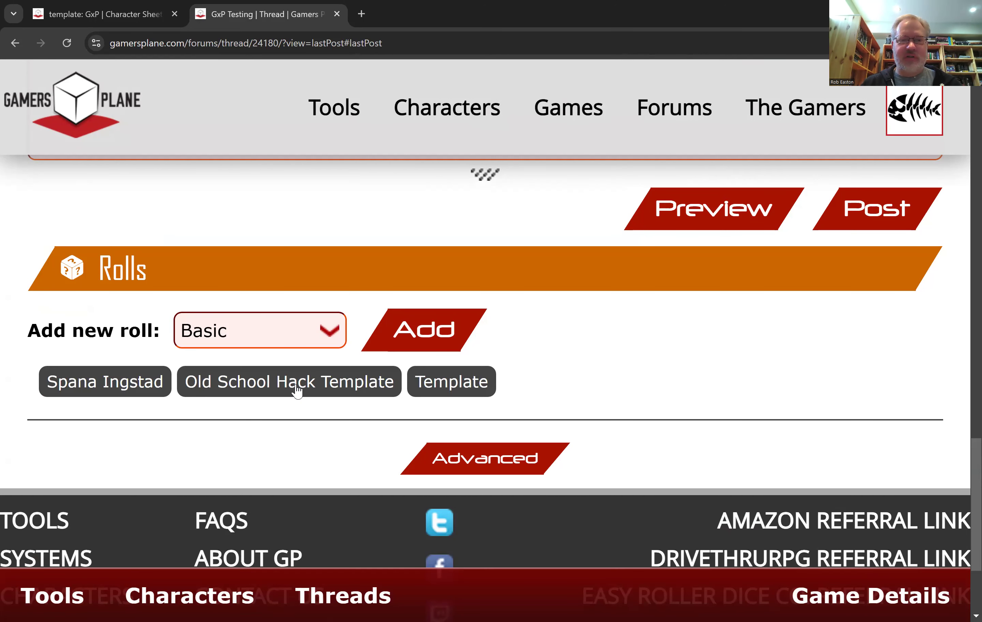
{"action": "left_click", "coordinate": [463, 385]}
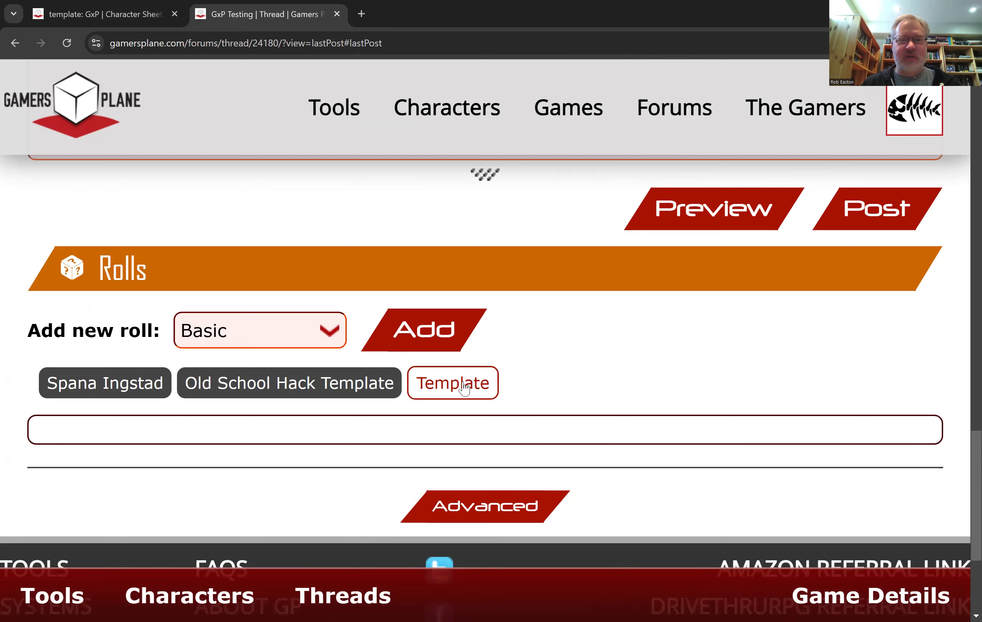
{"action": "scroll", "coordinate": [556, 353], "scroll_direction": "down", "scroll_amount": 3}
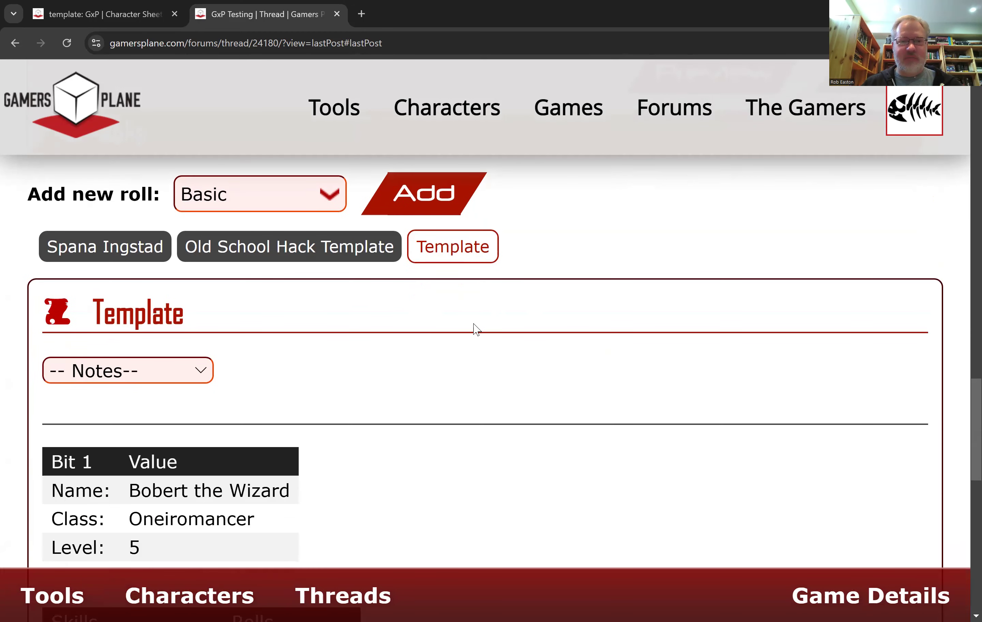
{"action": "scroll", "coordinate": [174, 327], "scroll_direction": "down", "scroll_amount": 3}
{"action": "scroll", "coordinate": [320, 344], "scroll_direction": "down", "scroll_amount": 5}
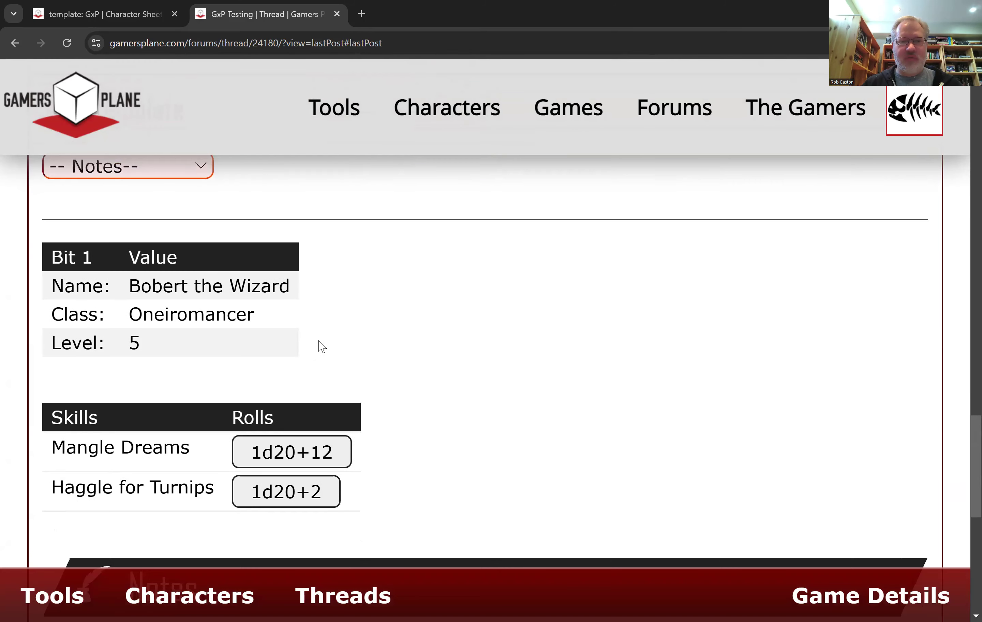
{"action": "scroll", "coordinate": [365, 385], "scroll_direction": "down", "scroll_amount": 5}
{"action": "scroll", "coordinate": [364, 387], "scroll_direction": "up", "scroll_amount": 10}
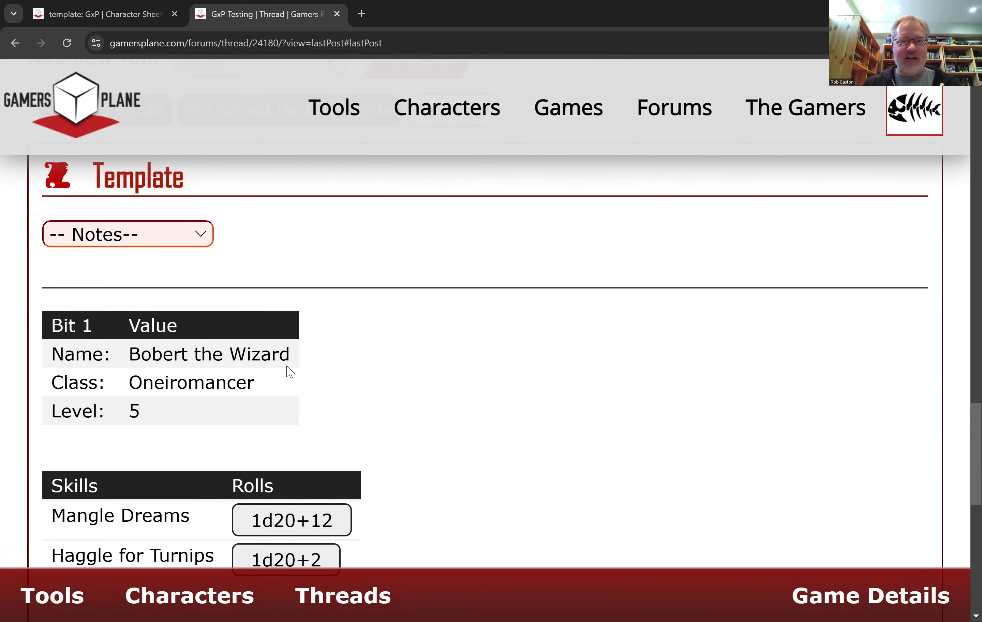
{"action": "scroll", "coordinate": [289, 371], "scroll_direction": "down", "scroll_amount": 3}
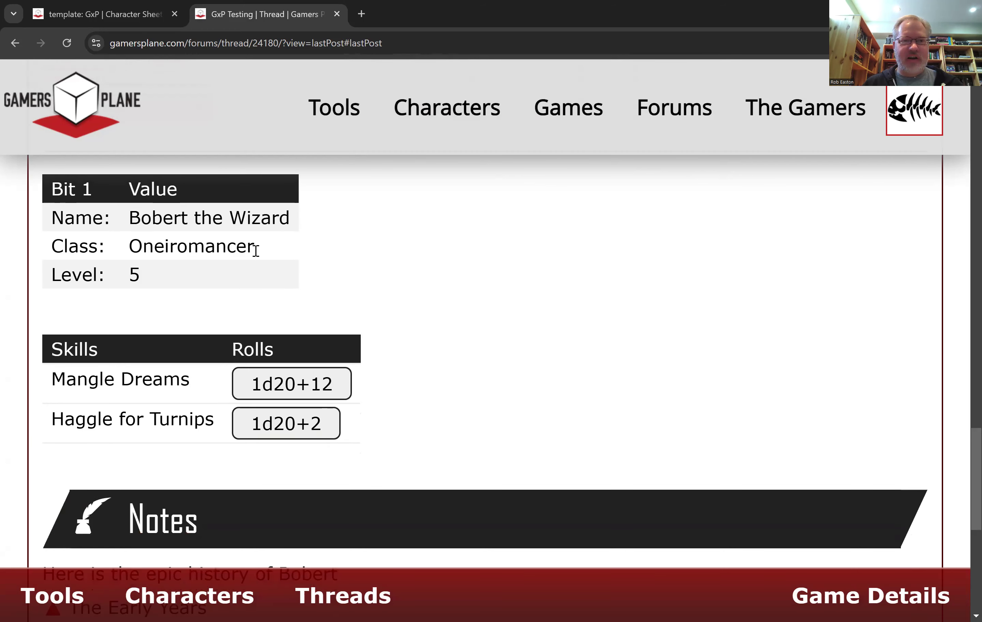
{"action": "scroll", "coordinate": [366, 342], "scroll_direction": "down", "scroll_amount": 3}
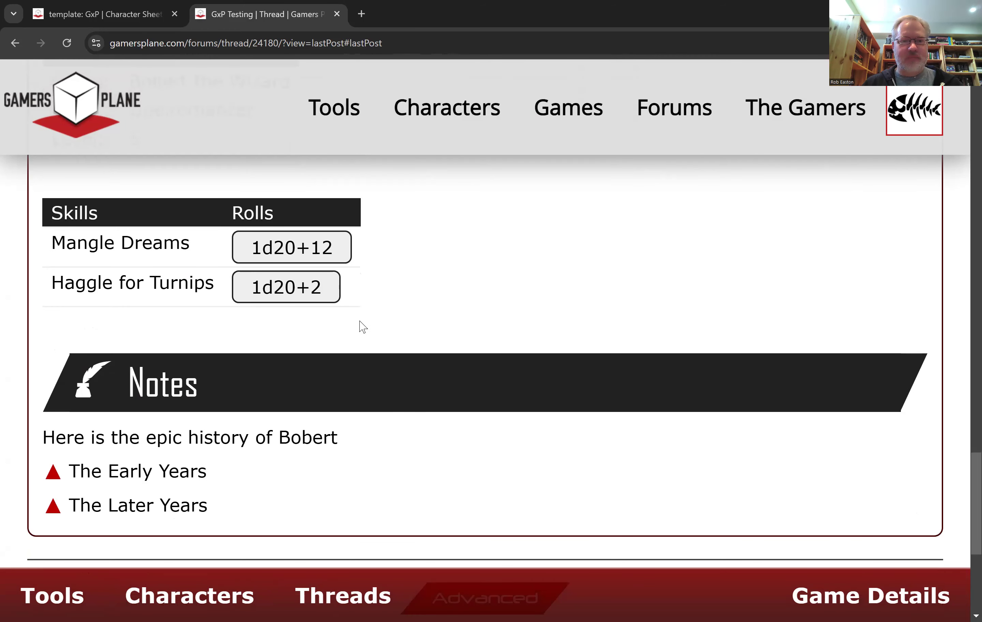
- Edit the sheet's Notes to append "- Wait..." after TBD, save them, and expand The Later Years
{"action": "left_click", "coordinate": [88, 393]}
{"action": "scroll", "coordinate": [329, 373], "scroll_direction": "down", "scroll_amount": 2}
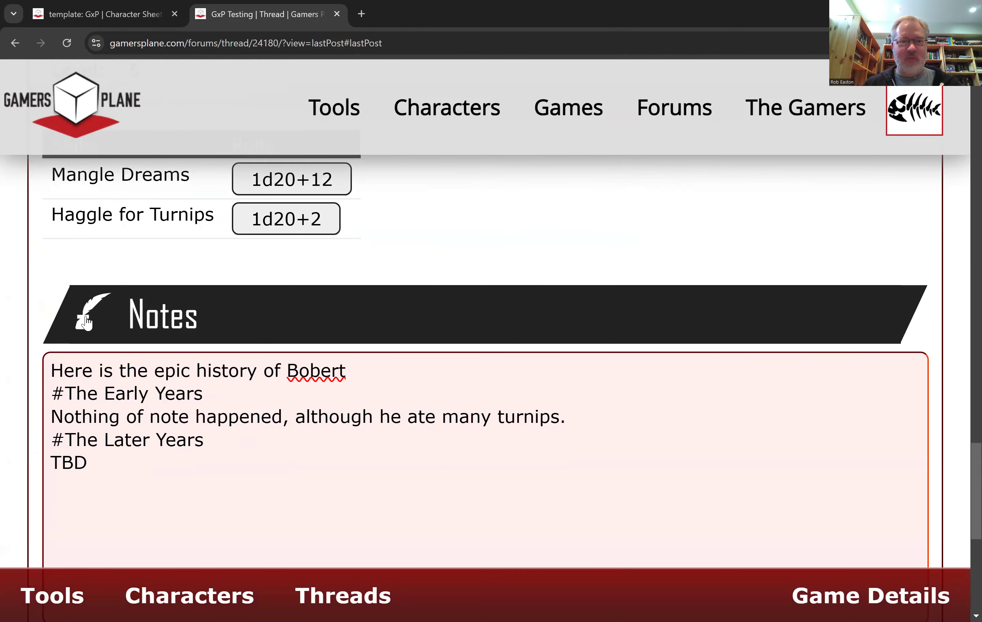
{"action": "left_click", "coordinate": [218, 393]}
{"action": "left_click", "coordinate": [101, 461]}
{"action": "type", "text": "- Wait..."}
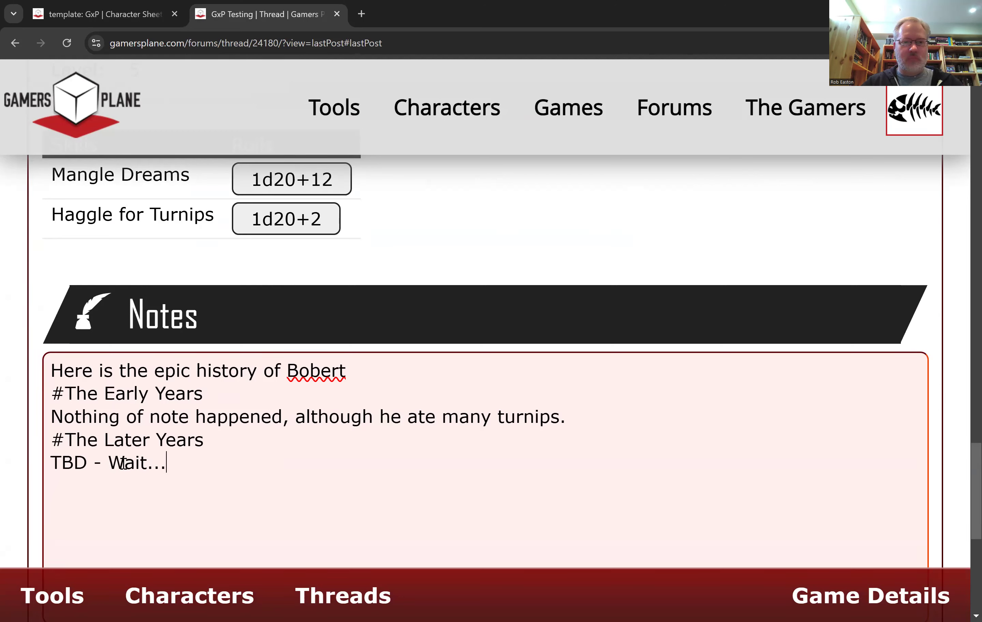
{"action": "left_click", "coordinate": [80, 327]}
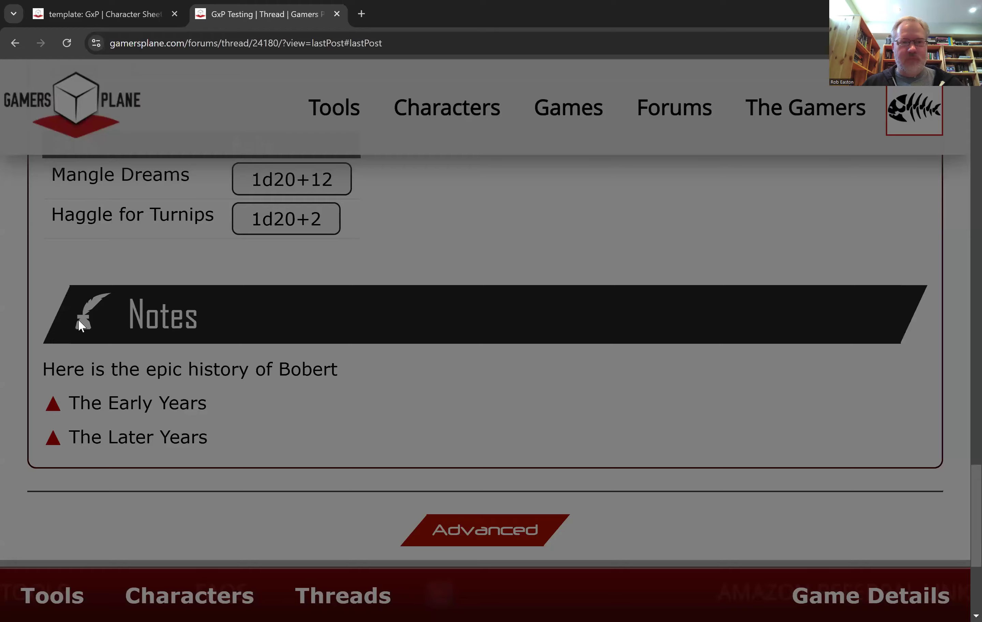
{"action": "left_click", "coordinate": [54, 439]}
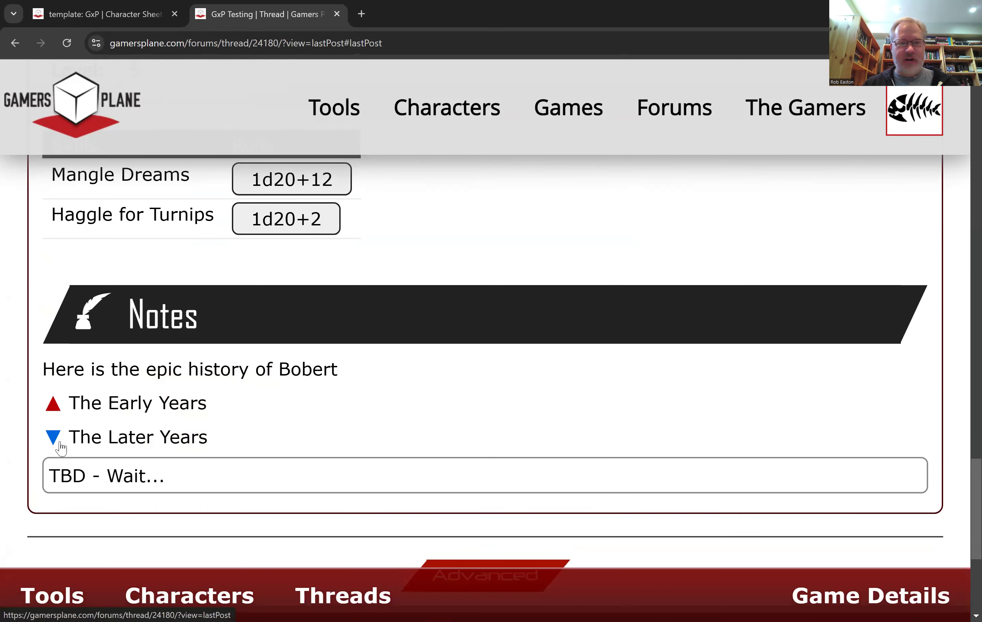
- Add the Mangle Dreams 1d20+12 roll from the character sheet to the reply and check its entry under Rolls
{"action": "scroll", "coordinate": [347, 346], "scroll_direction": "up", "scroll_amount": 5}
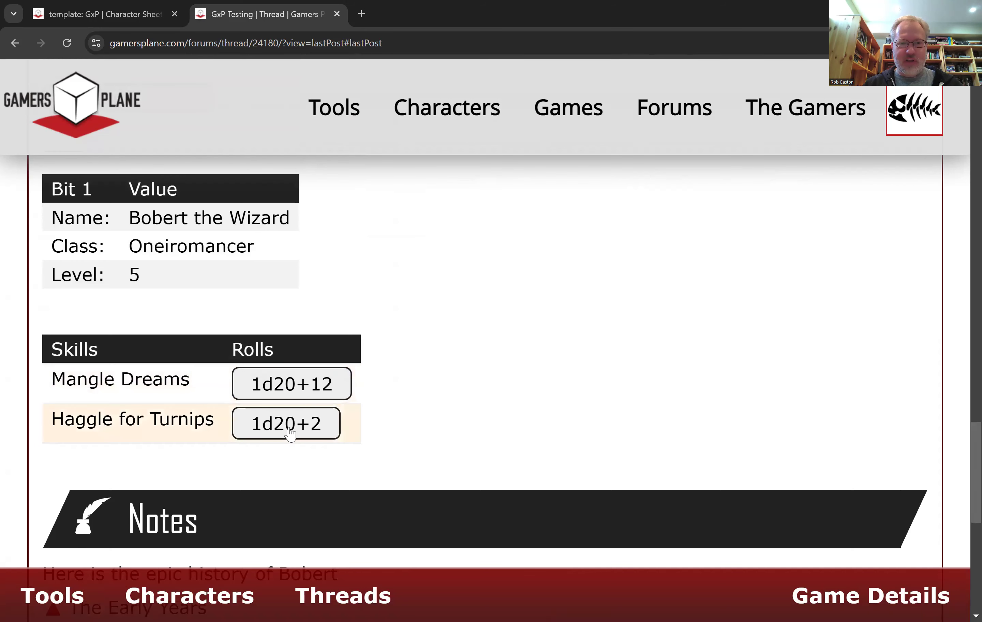
{"action": "left_click", "coordinate": [299, 384]}
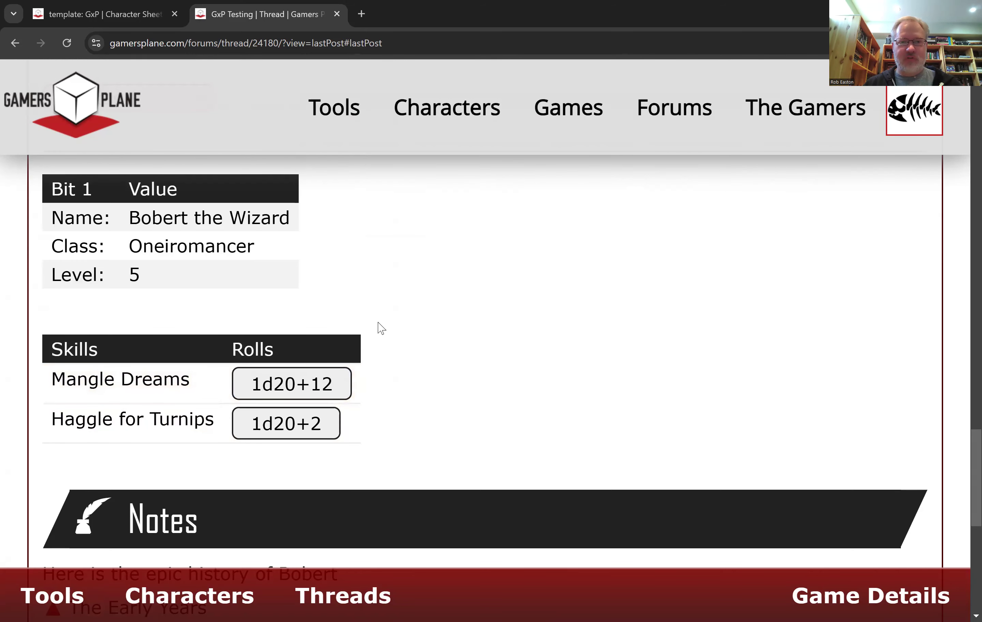
{"action": "scroll", "coordinate": [383, 325], "scroll_direction": "up", "scroll_amount": 8}
{"action": "scroll", "coordinate": [350, 338], "scroll_direction": "up", "scroll_amount": 3}
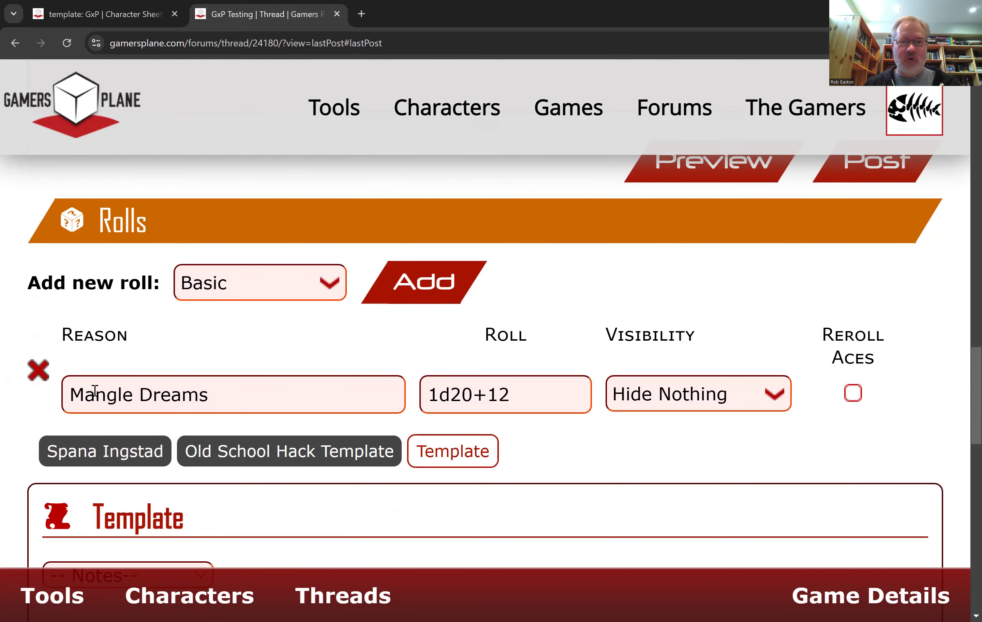
{"action": "scroll", "coordinate": [247, 395], "scroll_direction": "down", "scroll_amount": 11}
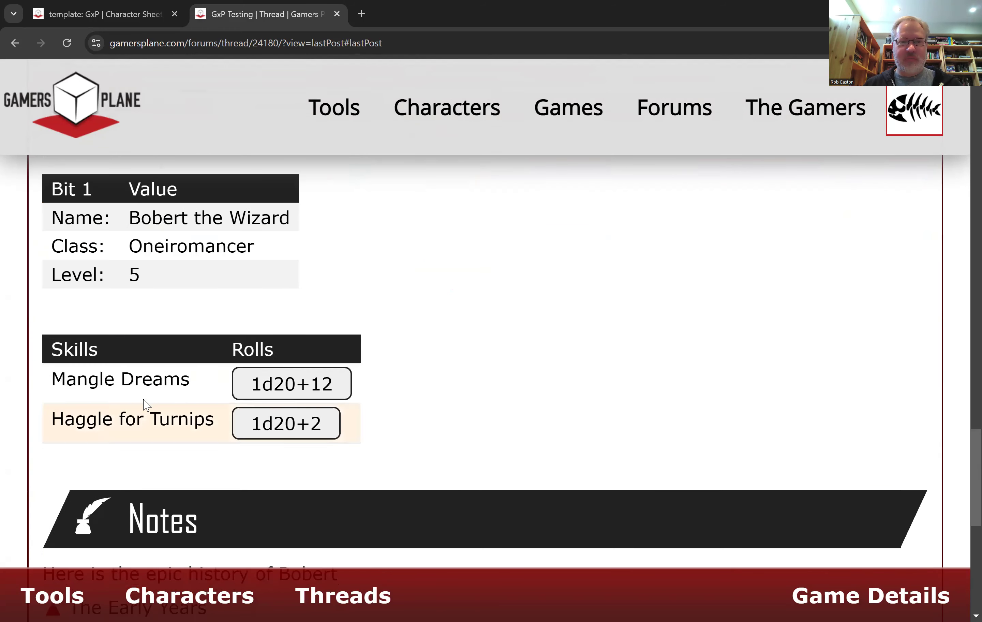
{"action": "scroll", "coordinate": [288, 295], "scroll_direction": "up", "scroll_amount": 2}
{"action": "scroll", "coordinate": [290, 294], "scroll_direction": "up", "scroll_amount": 9}
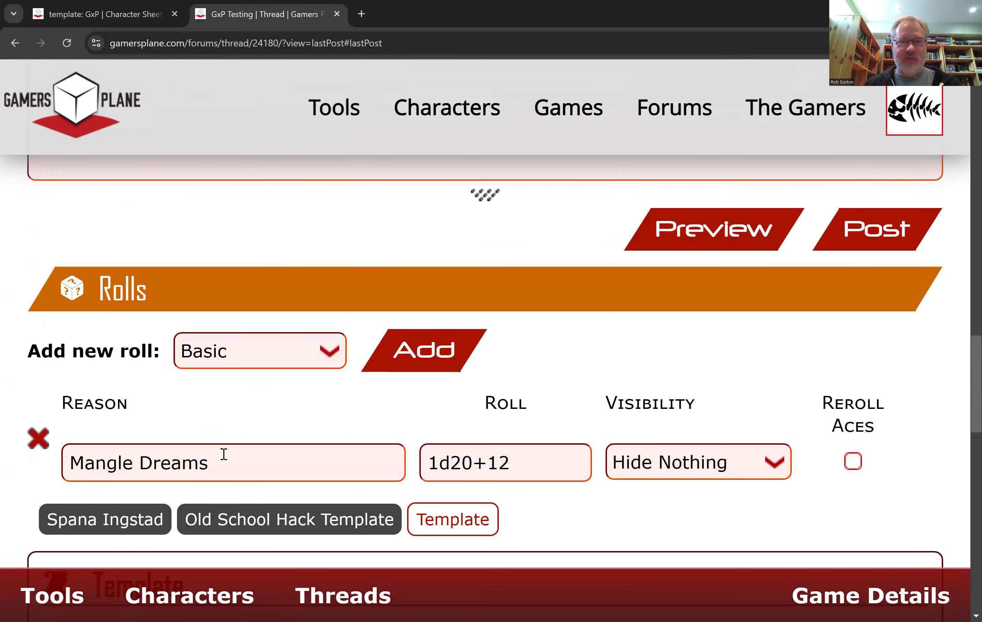
{"action": "scroll", "coordinate": [436, 432], "scroll_direction": "down", "scroll_amount": 10}
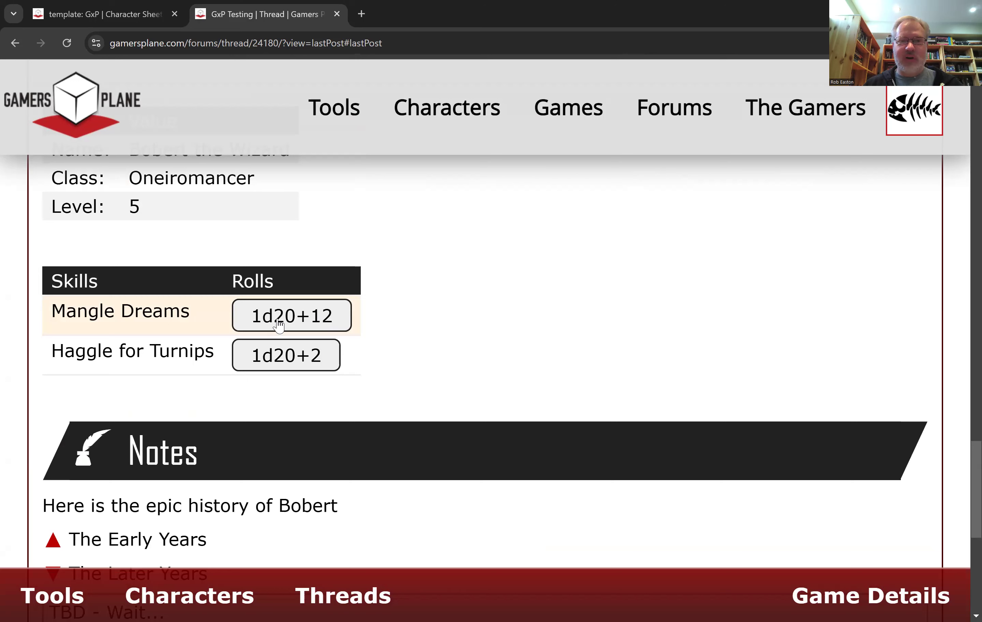
{"action": "left_click", "coordinate": [320, 319]}
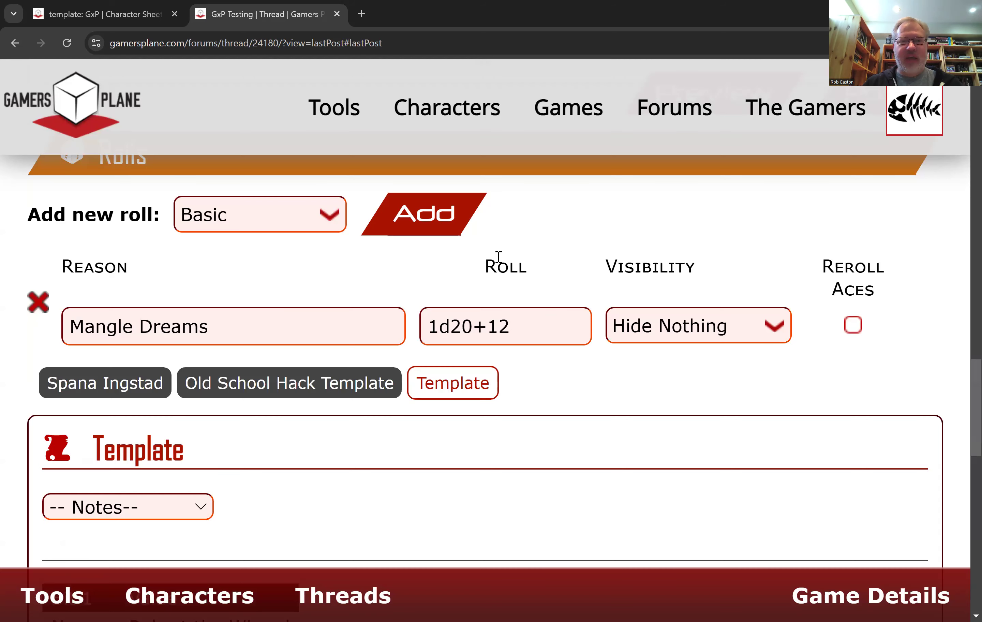
- Write "Test for Custom Character sheet." as the quick reply's message
{"action": "scroll", "coordinate": [498, 257], "scroll_direction": "up", "scroll_amount": 10}
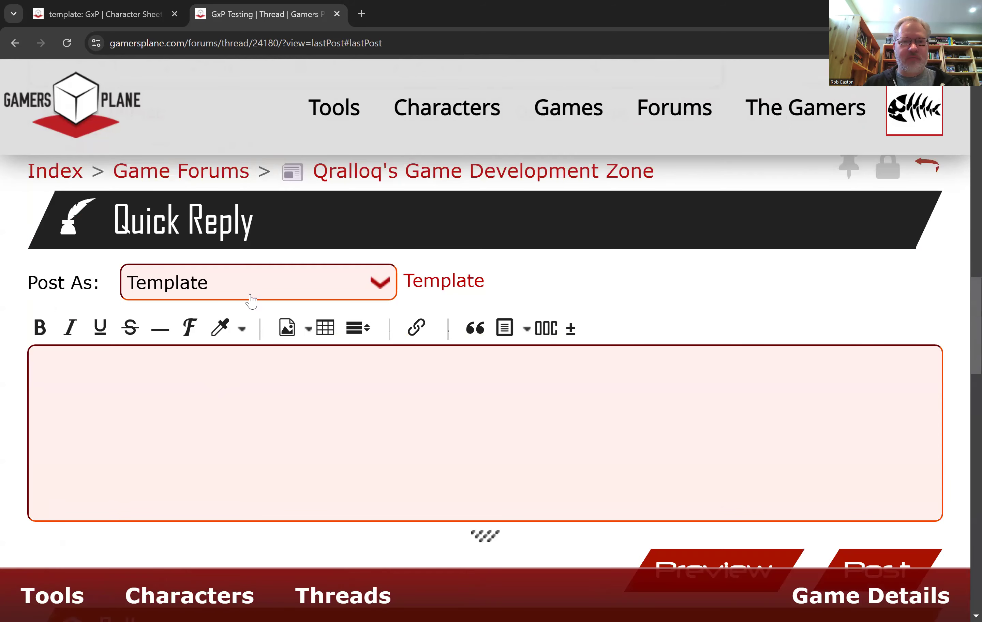
{"action": "left_click", "coordinate": [193, 363]}
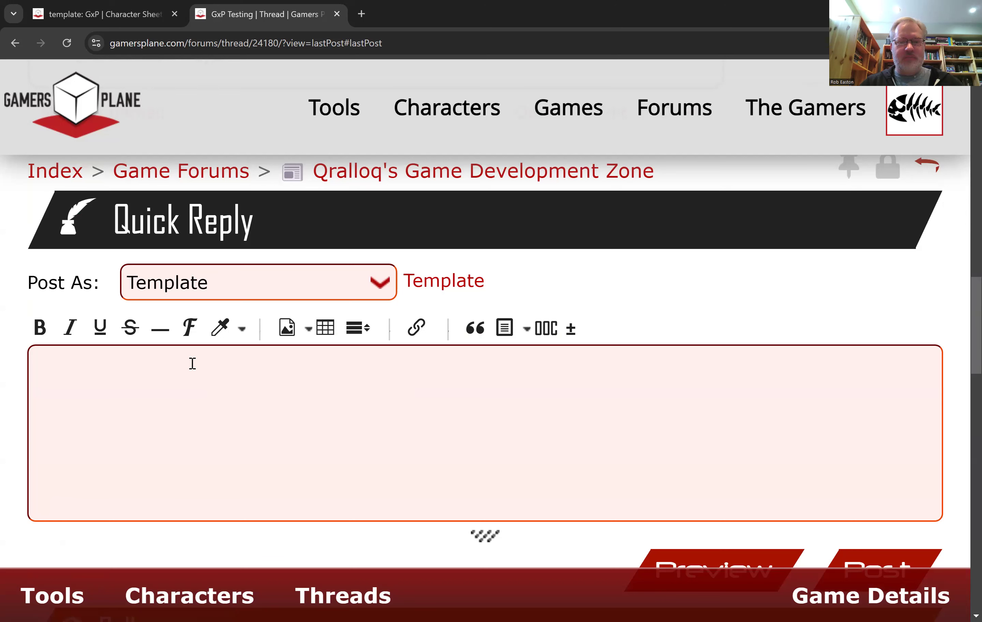
{"action": "type", "text": "Test "}
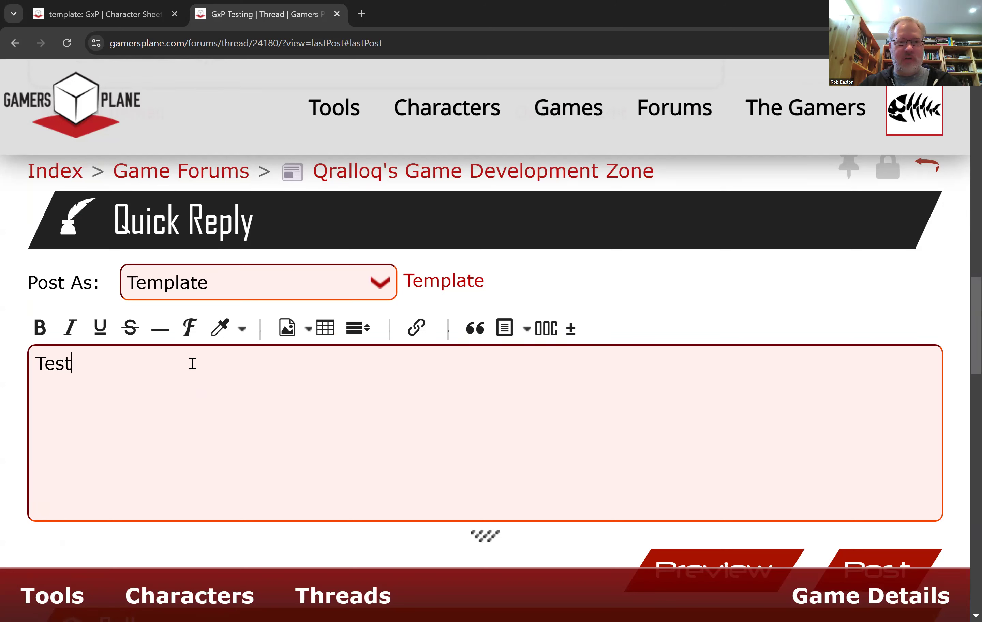
{"action": "type", "text": "for Custo"}
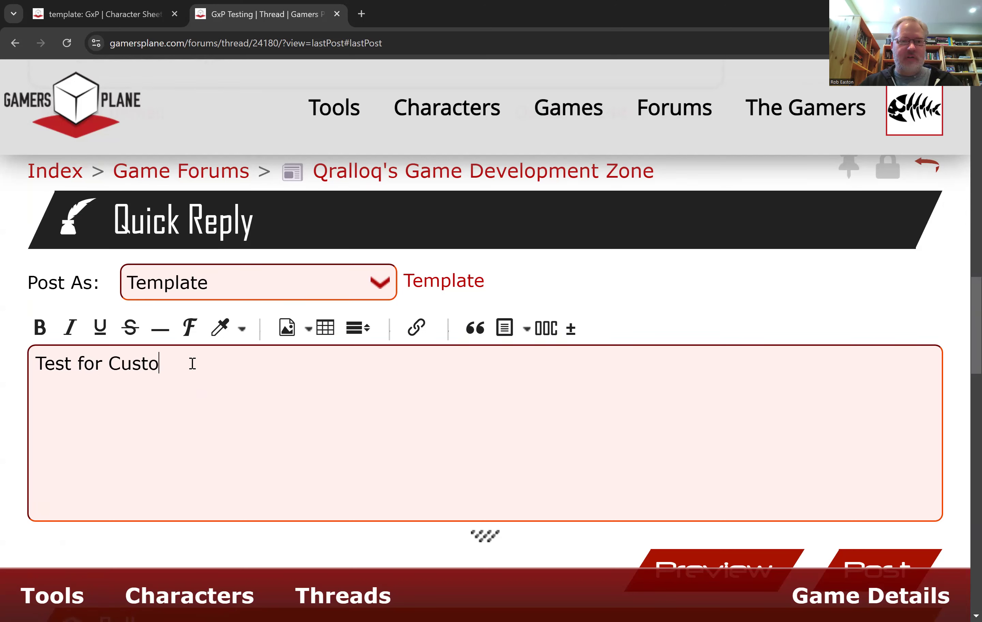
{"action": "type", "text": "m Charct"}
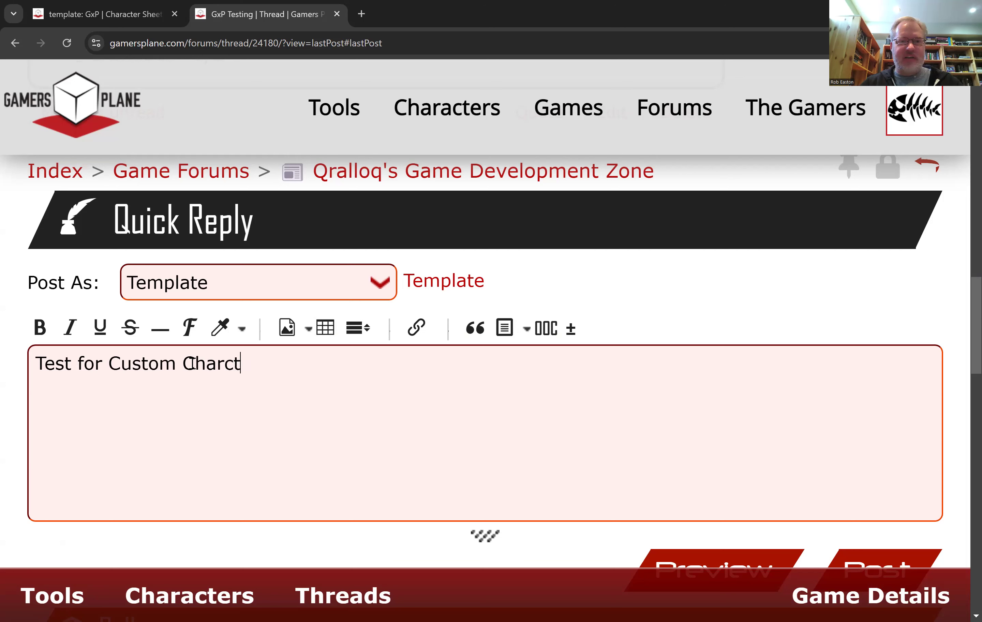
{"action": "key", "text": "BackSpace"}
{"action": "key", "text": "BackSpace"}
{"action": "key", "text": "BackSpace"}
{"action": "type", "text": "acter sheet."}
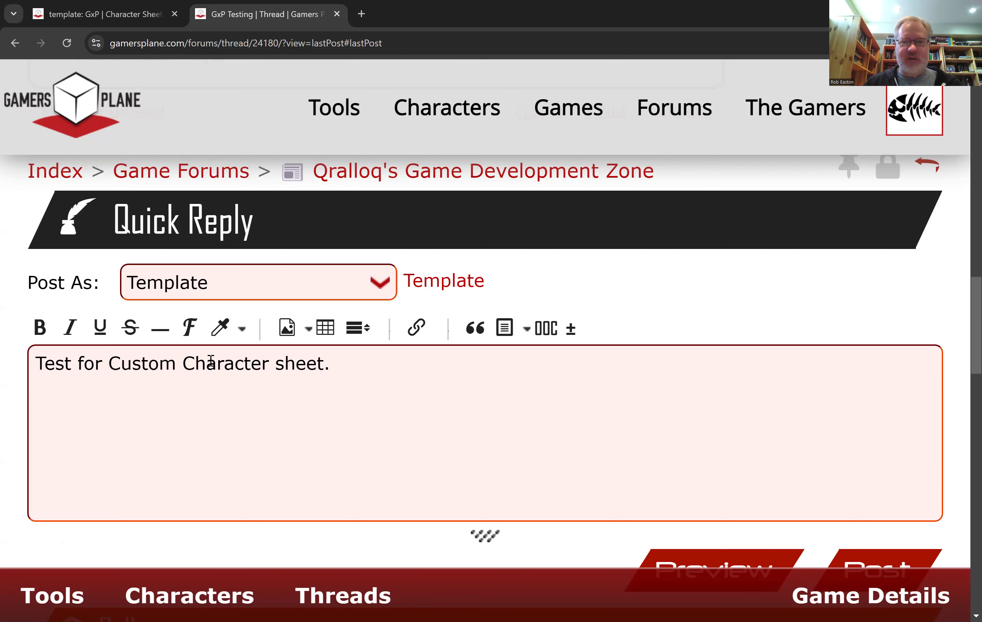
- Preview the reply as Template, check its text and avatar, and publish it to the thread
{"action": "scroll", "coordinate": [529, 300], "scroll_direction": "down", "scroll_amount": 2}
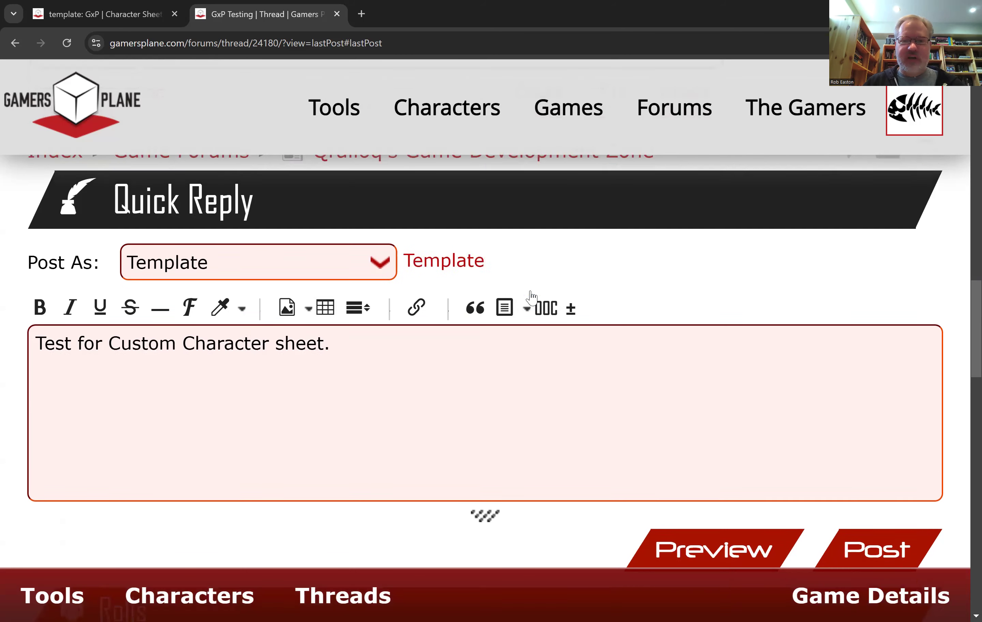
{"action": "left_click", "coordinate": [712, 503]}
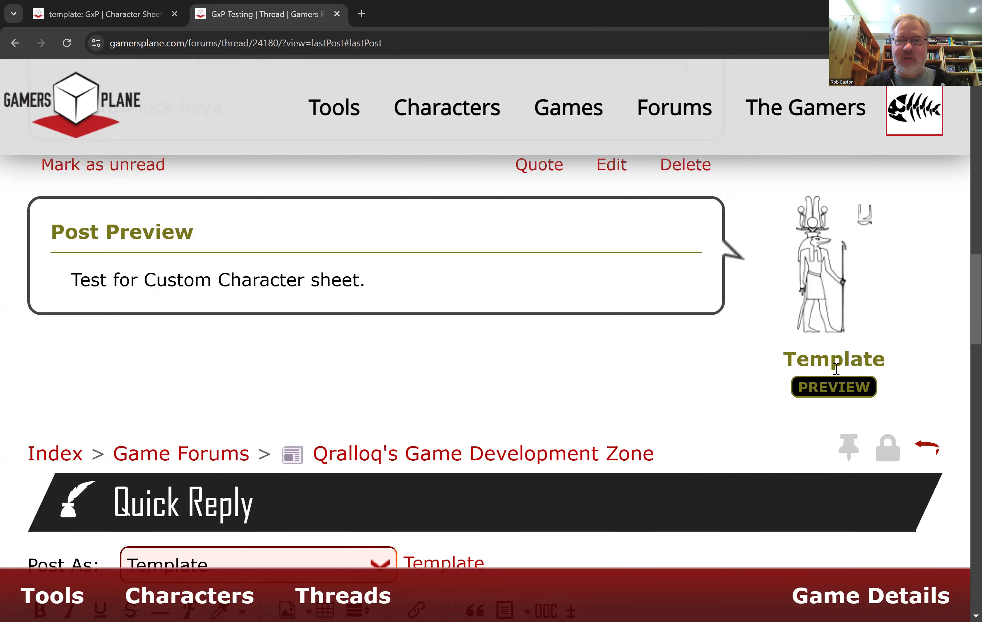
{"action": "scroll", "coordinate": [526, 308], "scroll_direction": "down", "scroll_amount": 10}
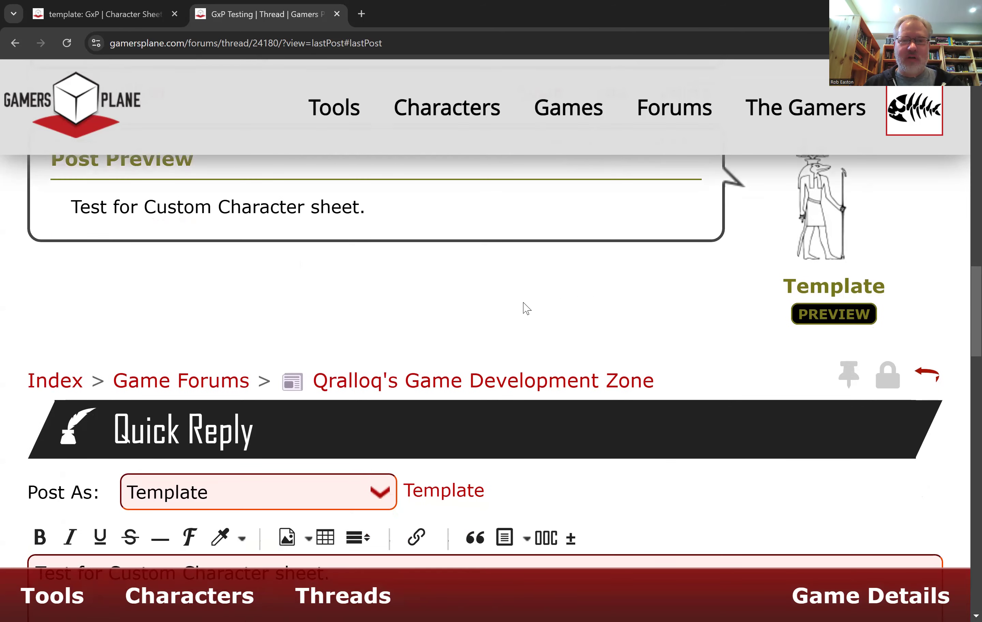
{"action": "scroll", "coordinate": [585, 274], "scroll_direction": "up", "scroll_amount": 10}
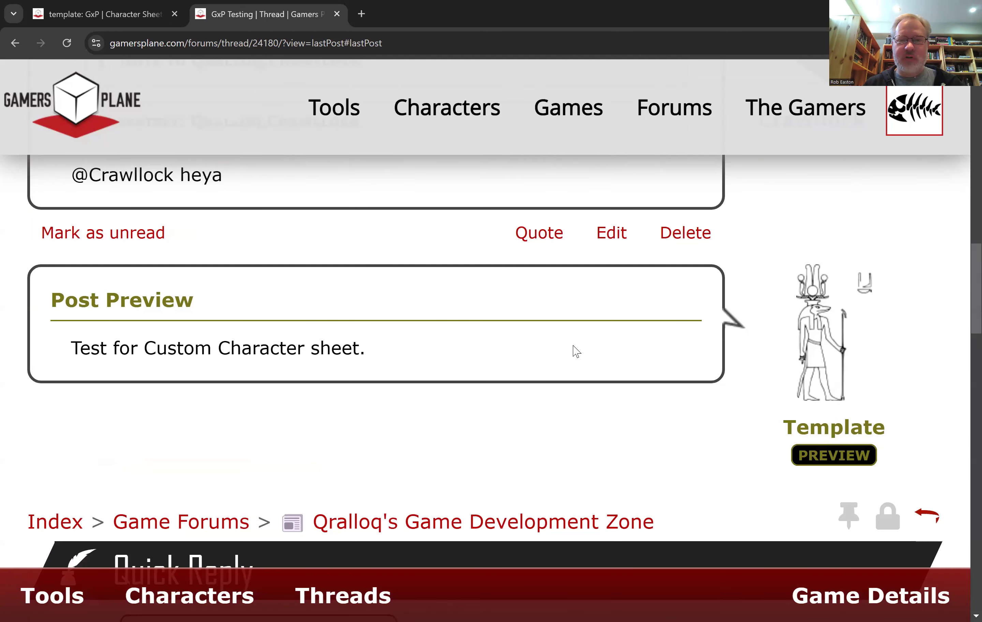
{"action": "scroll", "coordinate": [576, 348], "scroll_direction": "down", "scroll_amount": 5}
{"action": "left_click", "coordinate": [869, 381]}
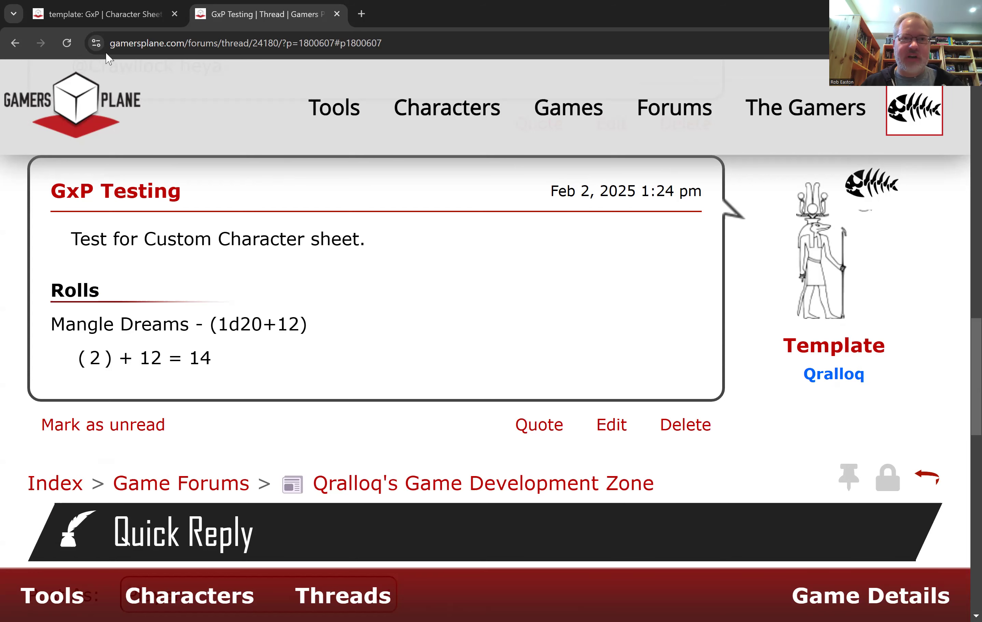
- Open the Template character's sheet for editing and copy its entire sheet code
{"action": "left_click", "coordinate": [108, 17]}
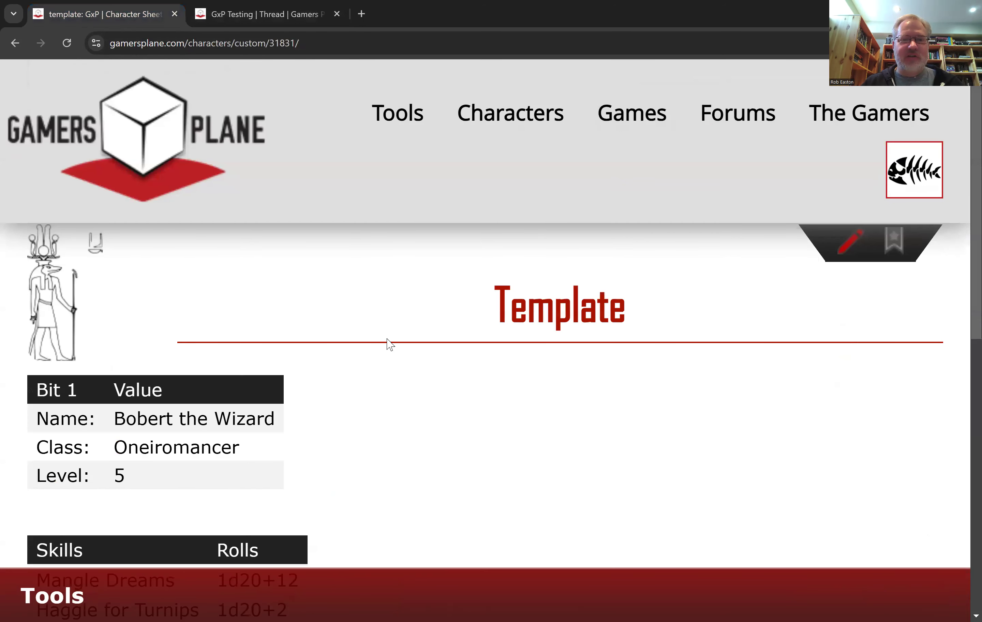
{"action": "scroll", "coordinate": [388, 342], "scroll_direction": "down", "scroll_amount": 6}
{"action": "scroll", "coordinate": [893, 263], "scroll_direction": "up", "scroll_amount": 8}
{"action": "left_click", "coordinate": [854, 249]}
{"action": "scroll", "coordinate": [576, 371], "scroll_direction": "down", "scroll_amount": 8}
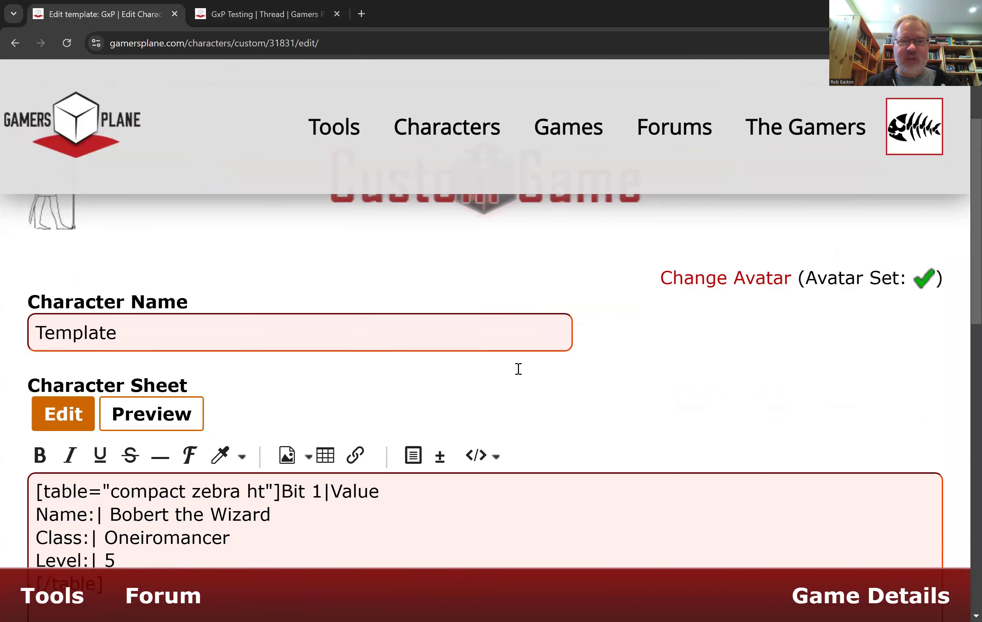
{"action": "left_click", "coordinate": [437, 415]}
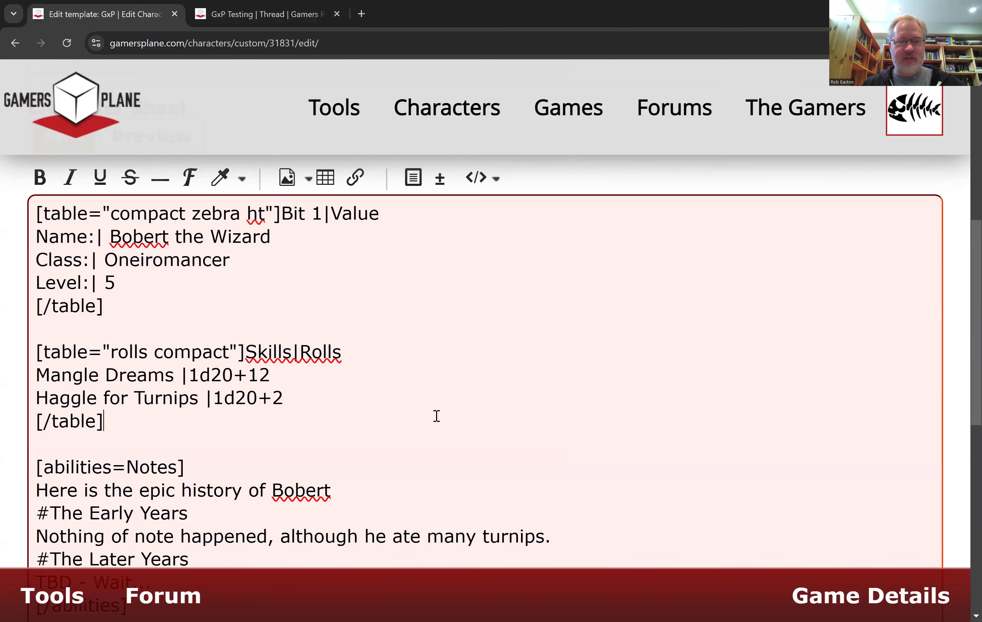
{"action": "key", "text": "ctrl+a"}
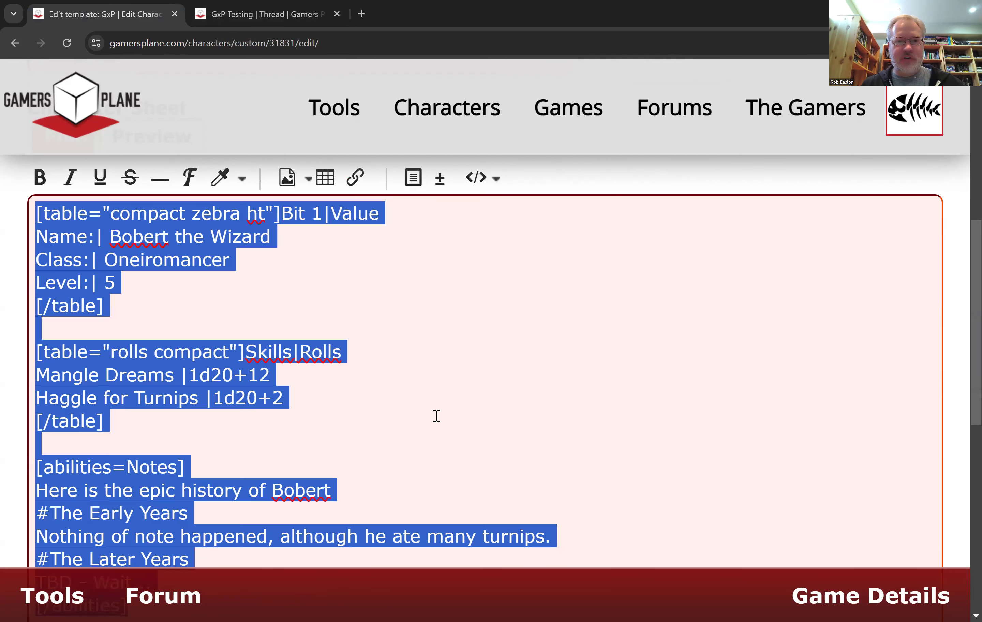
- Return to the GxP Testing thread and write "Test of character sheet sharing" inside red color tags in the quick reply
{"action": "left_click", "coordinate": [267, 20]}
{"action": "scroll", "coordinate": [407, 301], "scroll_direction": "down", "scroll_amount": 3}
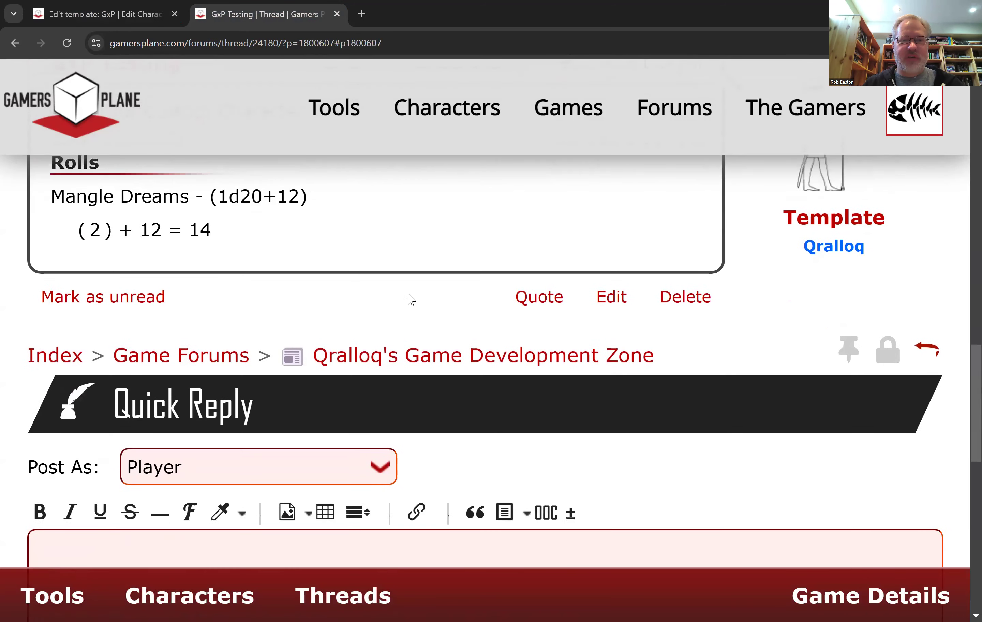
{"action": "scroll", "coordinate": [413, 294], "scroll_direction": "down", "scroll_amount": 2}
{"action": "left_click", "coordinate": [219, 334]}
{"action": "type", "text": "[color=\"red\"][/color]"}
{"action": "left_click_drag", "start_coordinate": [267, 333], "coordinate": [64, 327]}
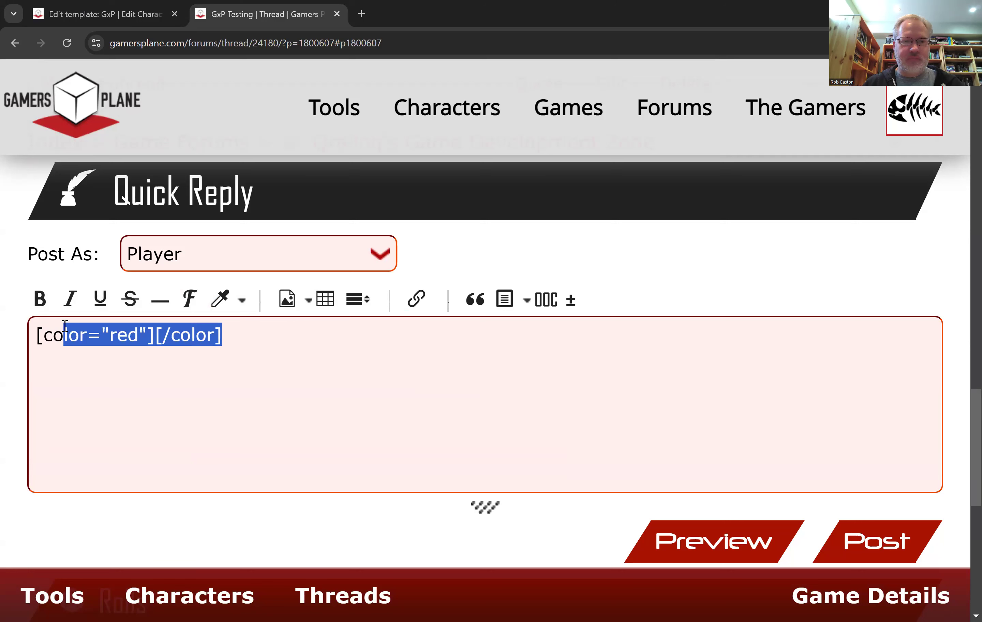
{"action": "left_click", "coordinate": [158, 333]}
{"action": "type", "text": "Test of cha"}
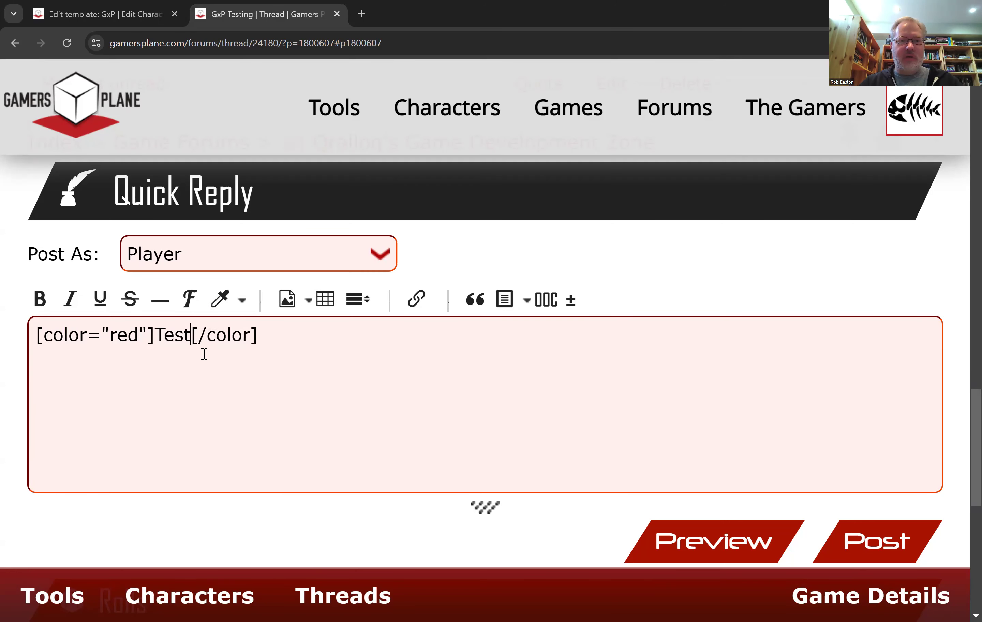
{"action": "type", "text": "racter sheet s"}
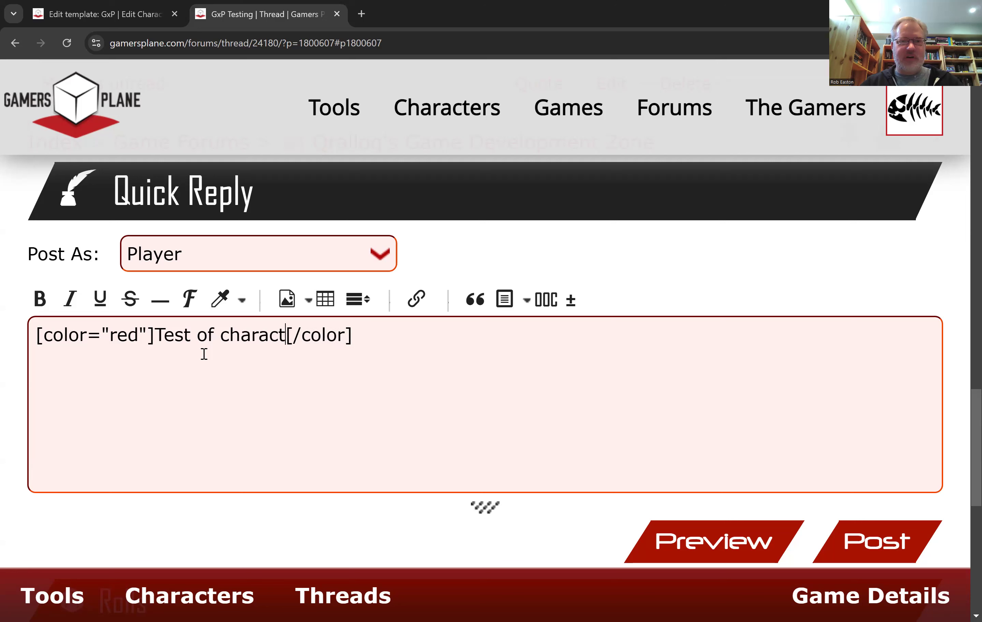
{"action": "type", "text": "haring"}
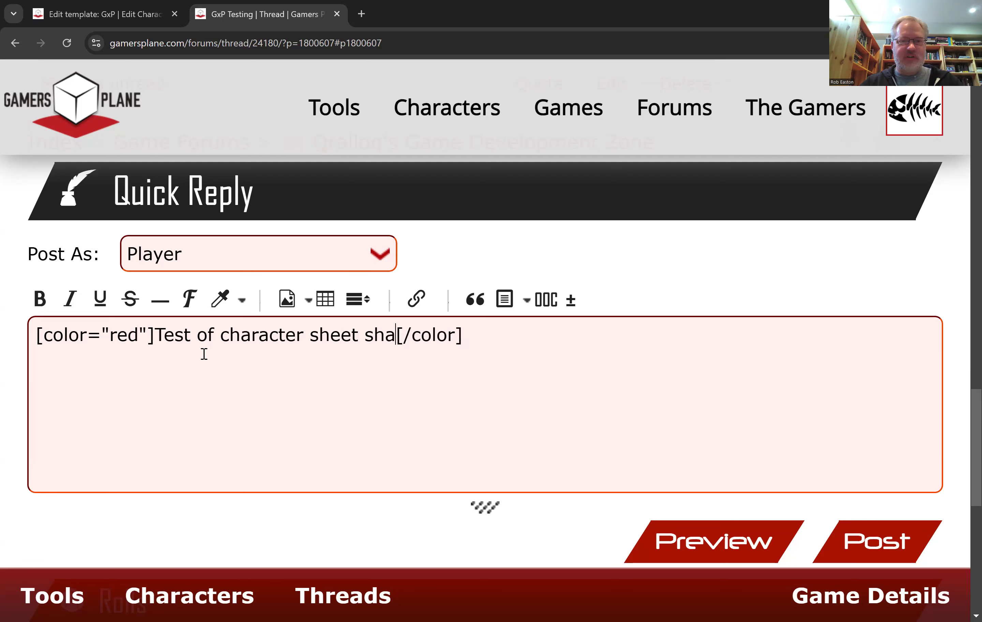
- Add an opening [charsheet] tag and a closing [/charsheet] tag below the red line, with an empty line between them
{"action": "left_click", "coordinate": [602, 345]}
{"action": "type", "text": "[charsheet]"}
{"action": "key", "text": "Return"}
{"action": "key", "text": "Return"}
{"action": "type", "text": "[/char"}
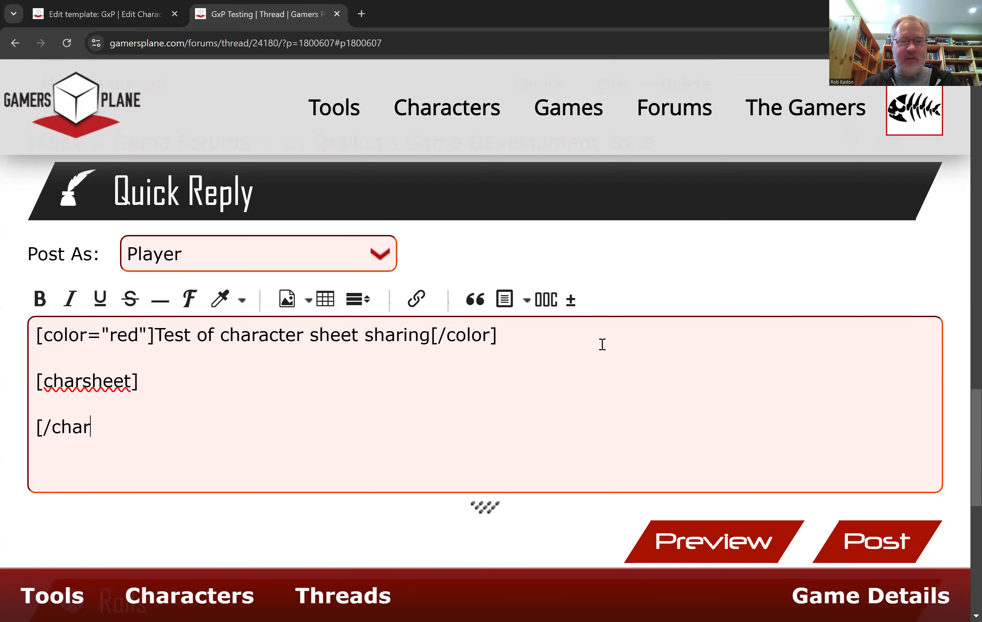
{"action": "type", "text": "sheet]"}
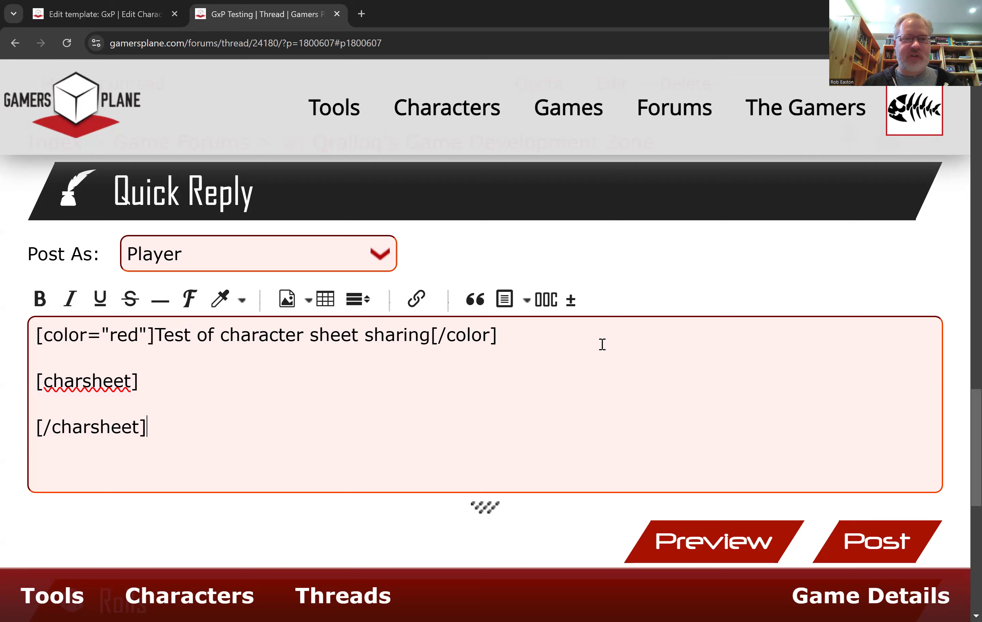
- Paste the copied sheet code between the charsheet tags and look it over
{"action": "left_click", "coordinate": [144, 407]}
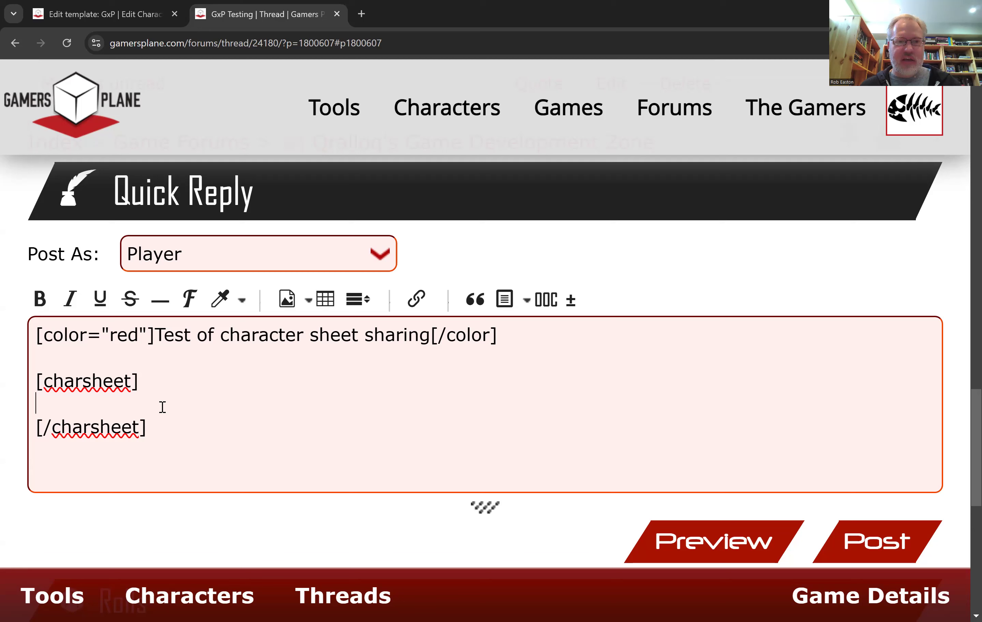
{"action": "key", "text": "ctrl+v"}
{"action": "scroll", "coordinate": [243, 384], "scroll_direction": "up", "scroll_amount": 5}
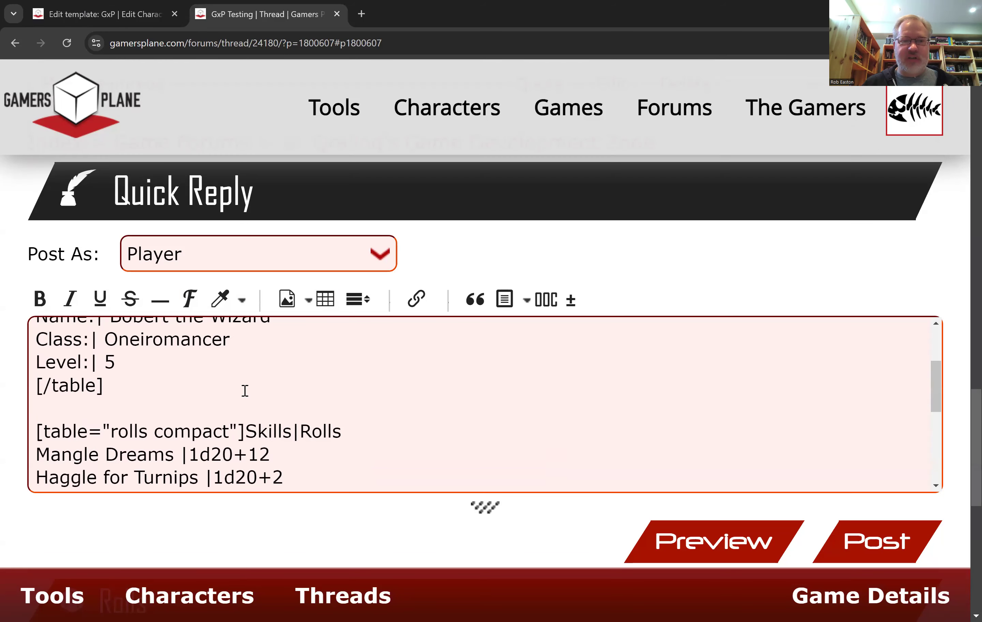
{"action": "scroll", "coordinate": [200, 392], "scroll_direction": "up", "scroll_amount": 3}
{"action": "scroll", "coordinate": [208, 393], "scroll_direction": "down", "scroll_amount": 3}
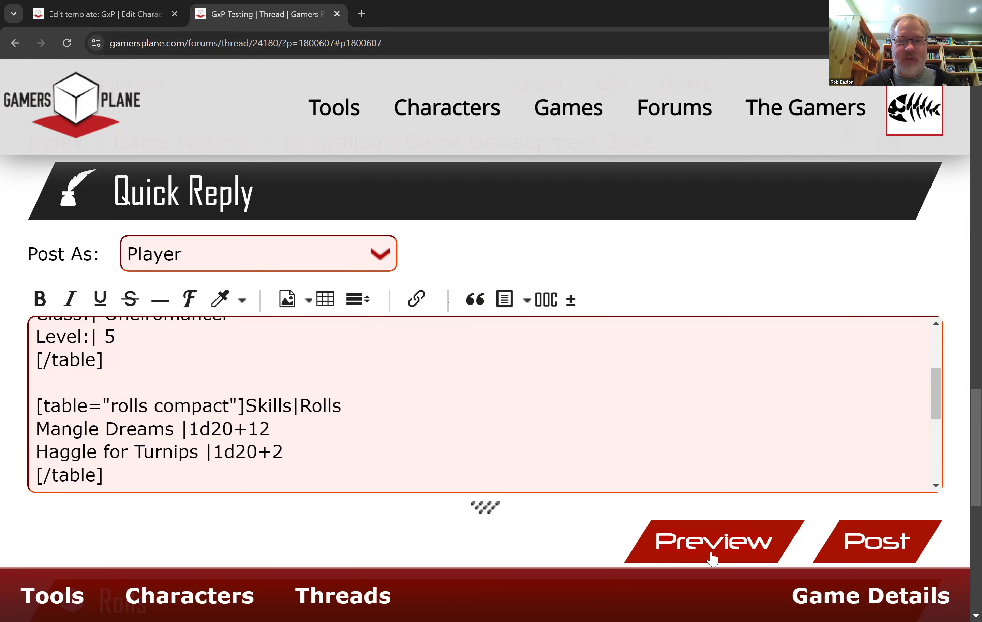
- Preview the reply, check how the shared character sheet renders from top to bottom, and publish it to the thread
{"action": "left_click", "coordinate": [711, 545]}
{"action": "scroll", "coordinate": [527, 323], "scroll_direction": "down", "scroll_amount": 5}
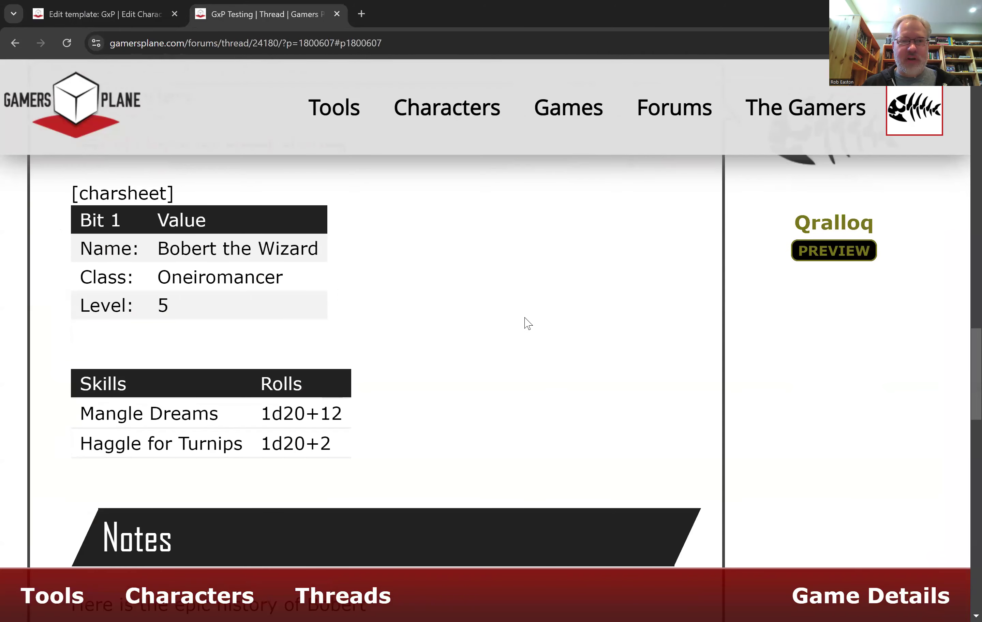
{"action": "scroll", "coordinate": [527, 323], "scroll_direction": "down", "scroll_amount": 6}
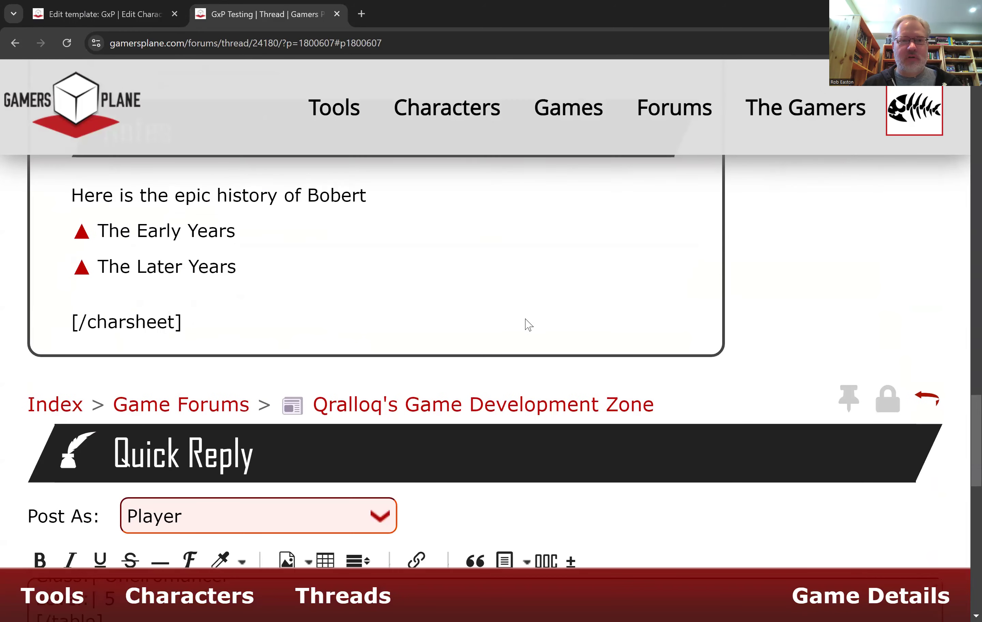
{"action": "scroll", "coordinate": [529, 325], "scroll_direction": "up", "scroll_amount": 10}
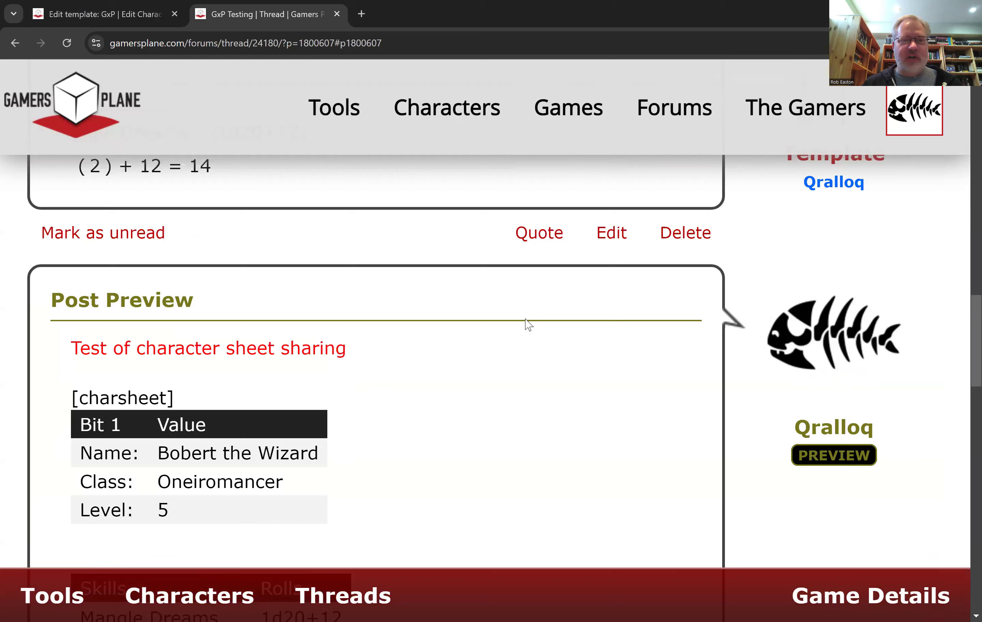
{"action": "scroll", "coordinate": [529, 324], "scroll_direction": "down", "scroll_amount": 10}
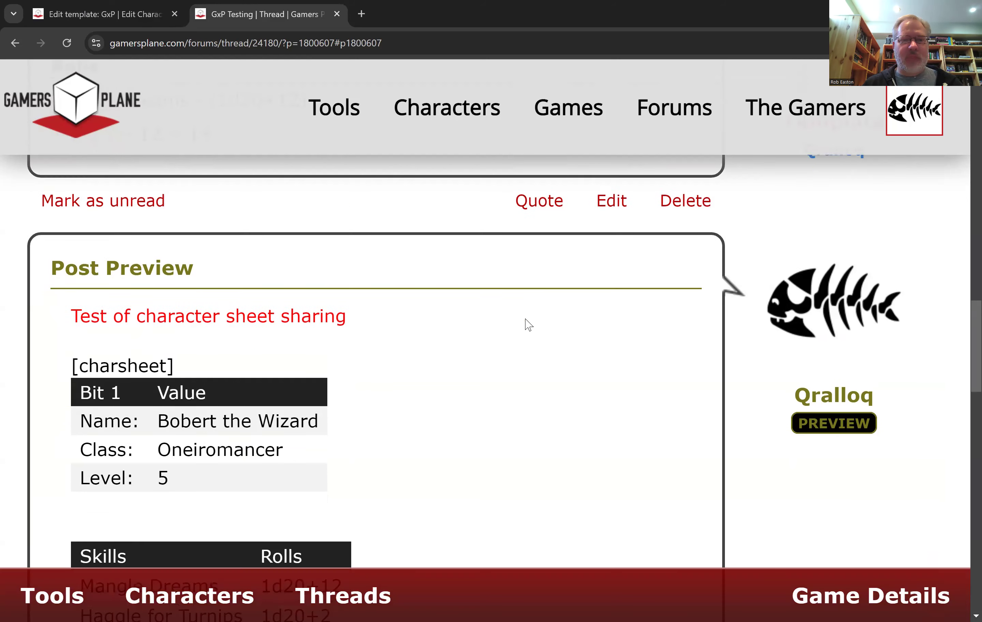
{"action": "scroll", "coordinate": [540, 318], "scroll_direction": "down", "scroll_amount": 5}
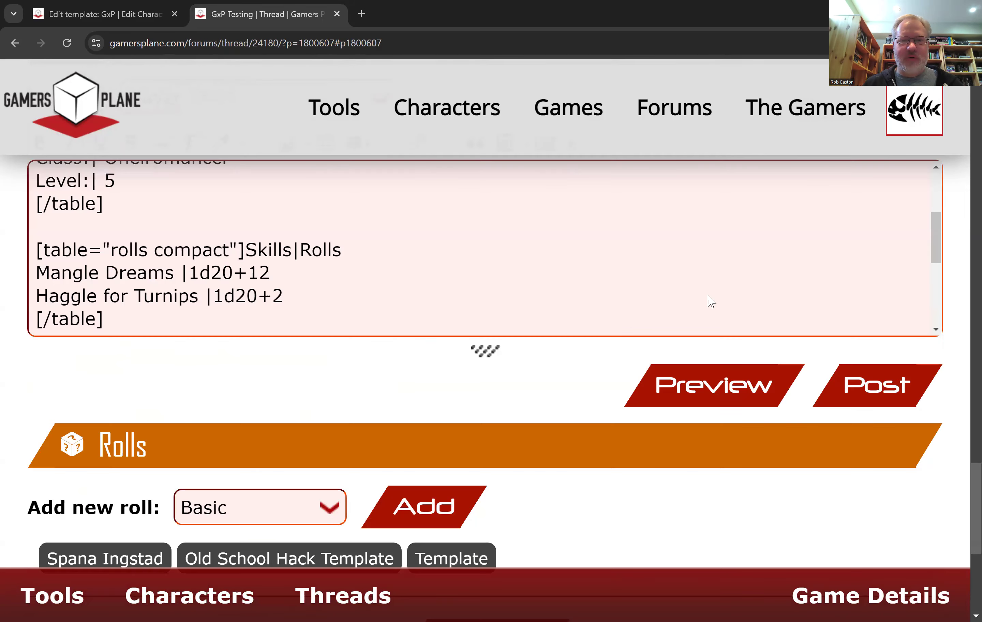
{"action": "left_click", "coordinate": [870, 258]}
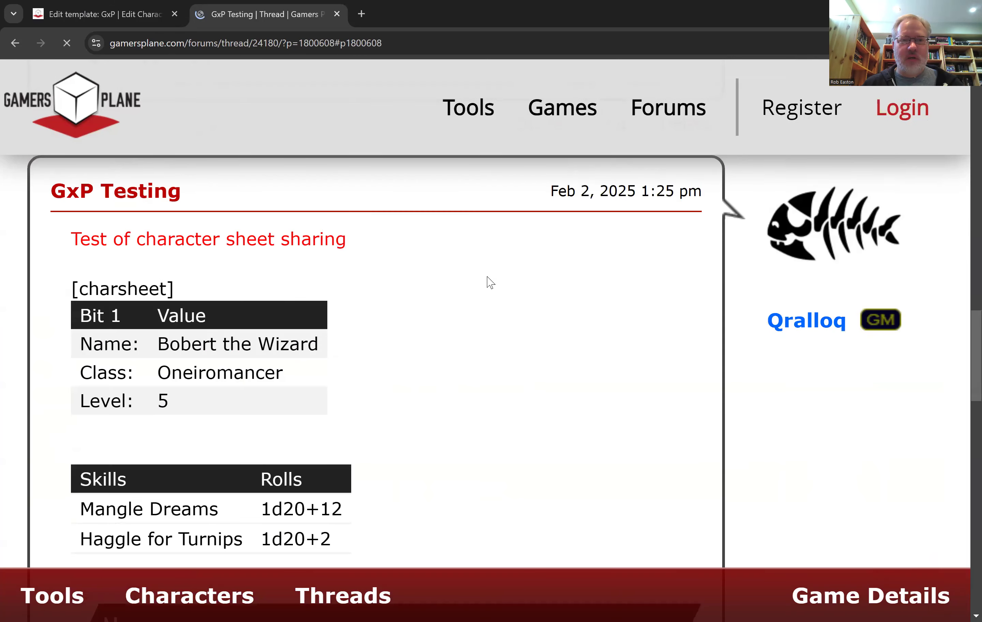
- Open the published sheet-sharing post for editing and change its opening tag to [charsheet="Template for GxP"]
{"action": "scroll", "coordinate": [490, 283], "scroll_direction": "down", "scroll_amount": 8}
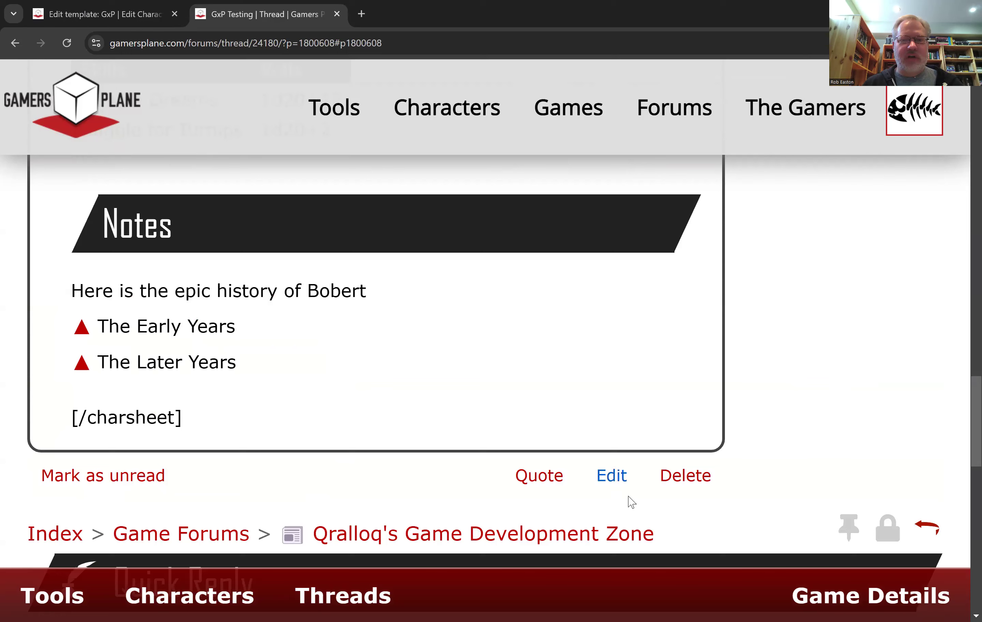
{"action": "left_click", "coordinate": [612, 476]}
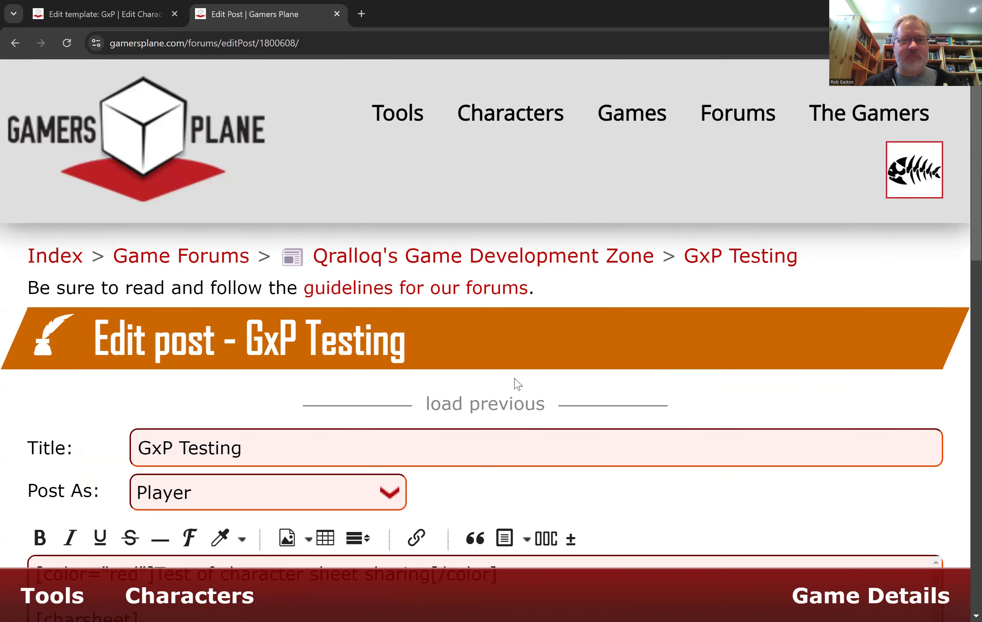
{"action": "scroll", "coordinate": [514, 383], "scroll_direction": "down", "scroll_amount": 5}
{"action": "scroll", "coordinate": [398, 385], "scroll_direction": "down", "scroll_amount": 3}
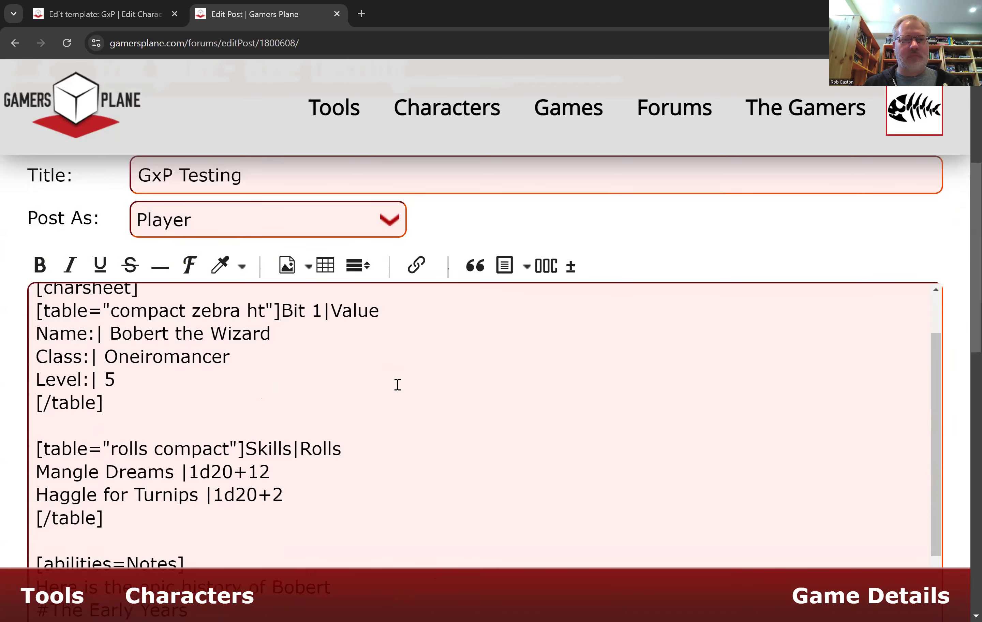
{"action": "scroll", "coordinate": [264, 382], "scroll_direction": "up", "scroll_amount": 3}
{"action": "left_click", "coordinate": [131, 347]}
{"action": "type", "text": "=\""}
{"action": "type", "text": "Tam"}
{"action": "key", "text": "BackSpace"}
{"action": "key", "text": "BackSpace"}
{"action": "type", "text": "emplate for"}
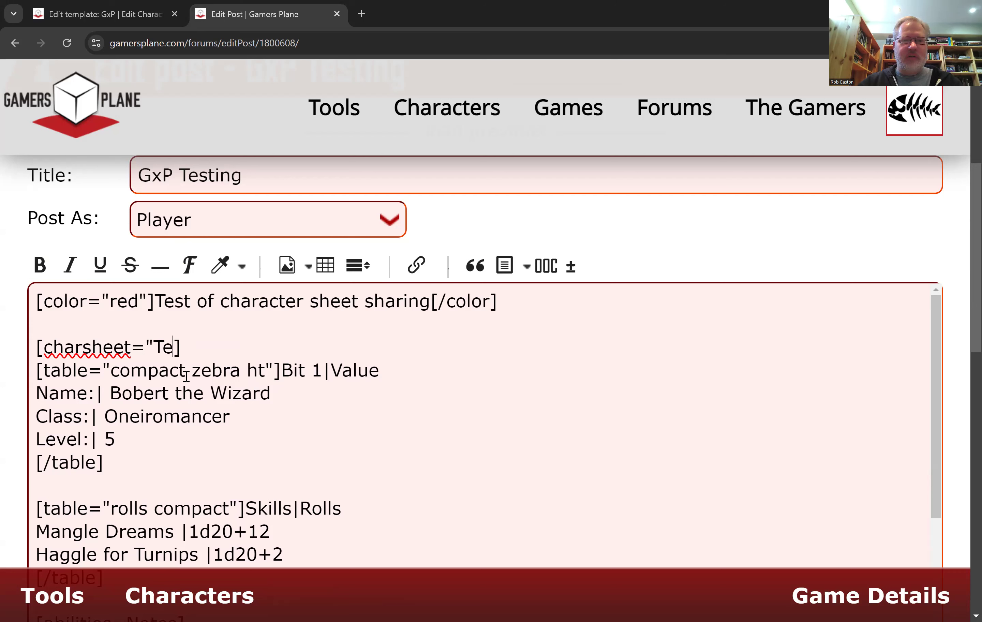
{"action": "type", "text": " GxP"}
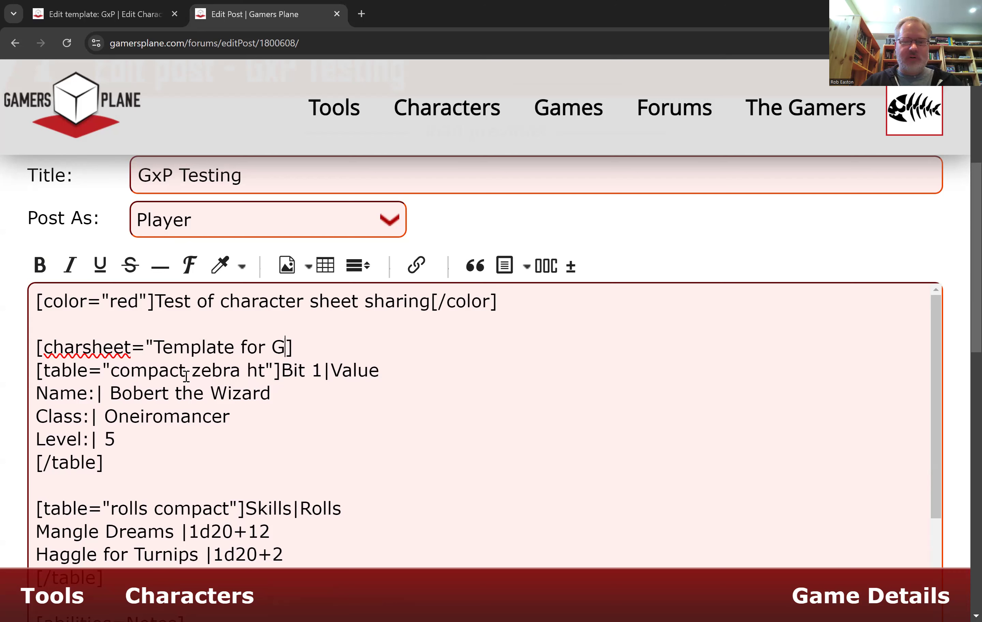
{"action": "type", "text": "\""}
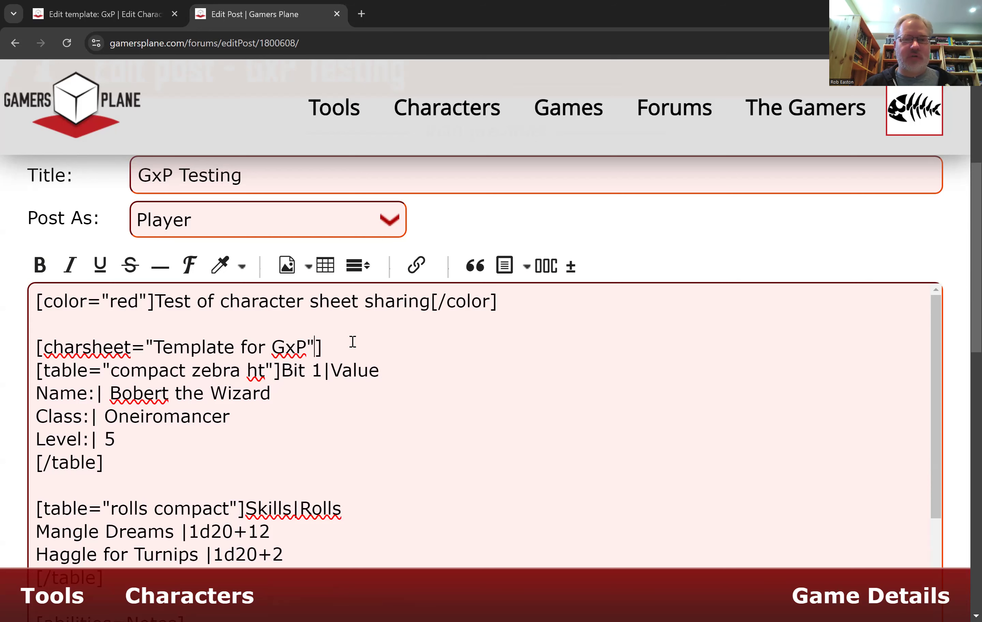
- Save the edited post, then expand its Template for GxP block and look over the tables and Notes
{"action": "scroll", "coordinate": [664, 228], "scroll_direction": "down", "scroll_amount": 5}
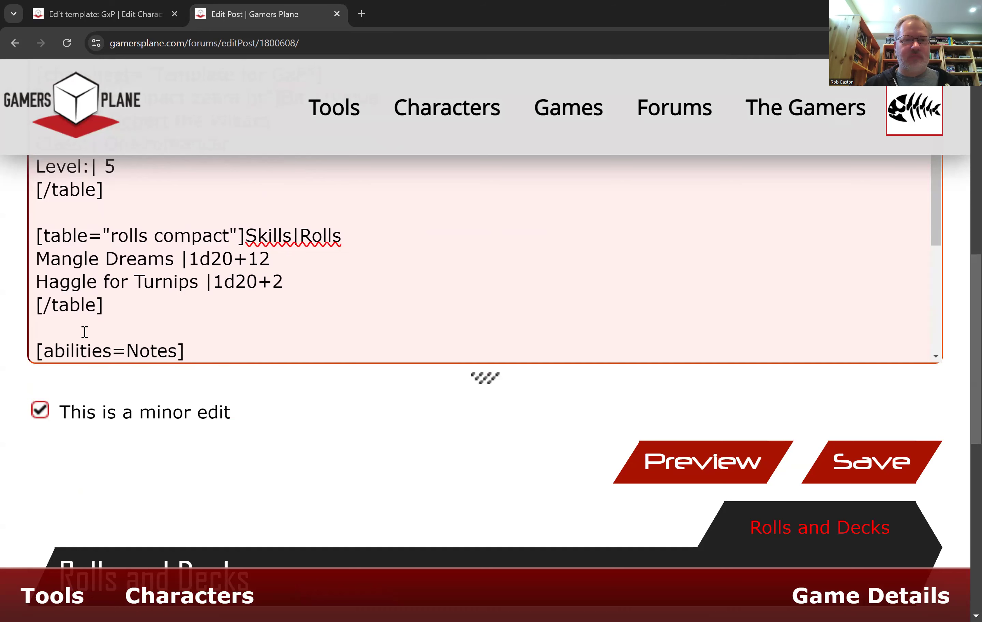
{"action": "left_click", "coordinate": [874, 455]}
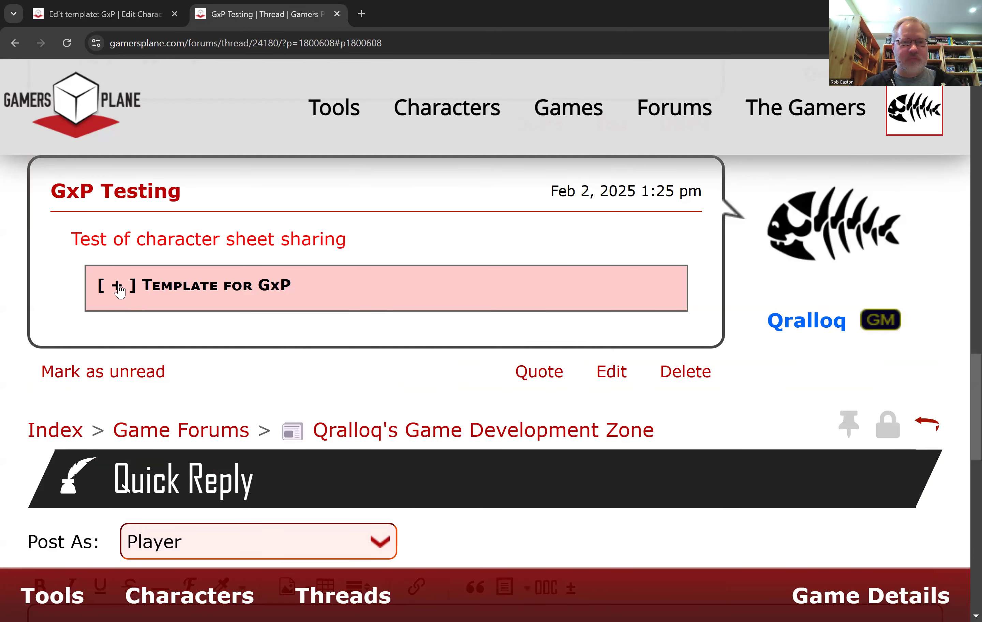
{"action": "left_click", "coordinate": [119, 288]}
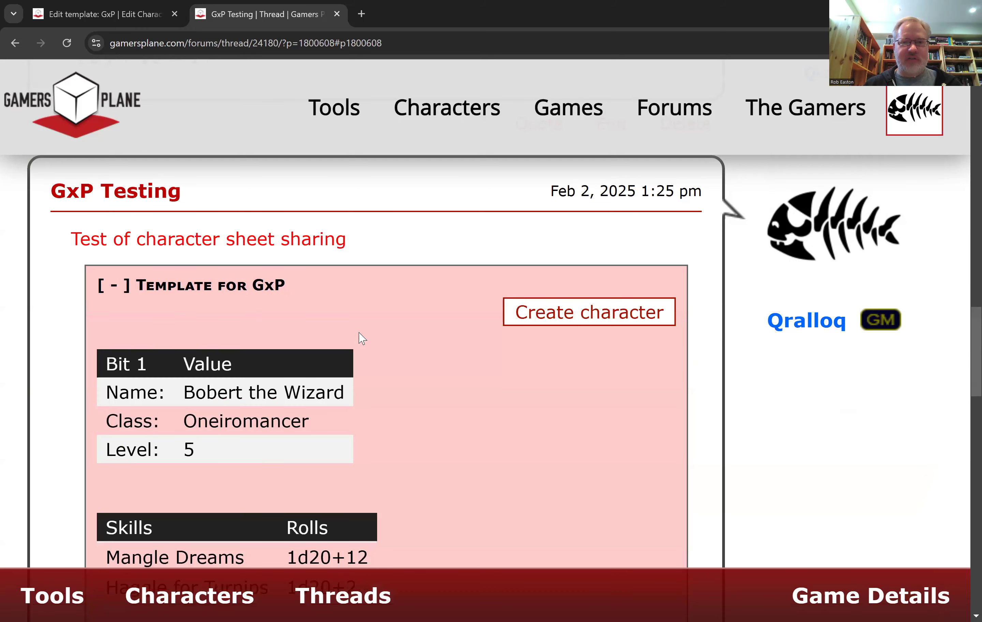
{"action": "scroll", "coordinate": [448, 334], "scroll_direction": "down", "scroll_amount": 3}
{"action": "scroll", "coordinate": [449, 336], "scroll_direction": "down", "scroll_amount": 5}
{"action": "scroll", "coordinate": [447, 344], "scroll_direction": "up", "scroll_amount": 8}
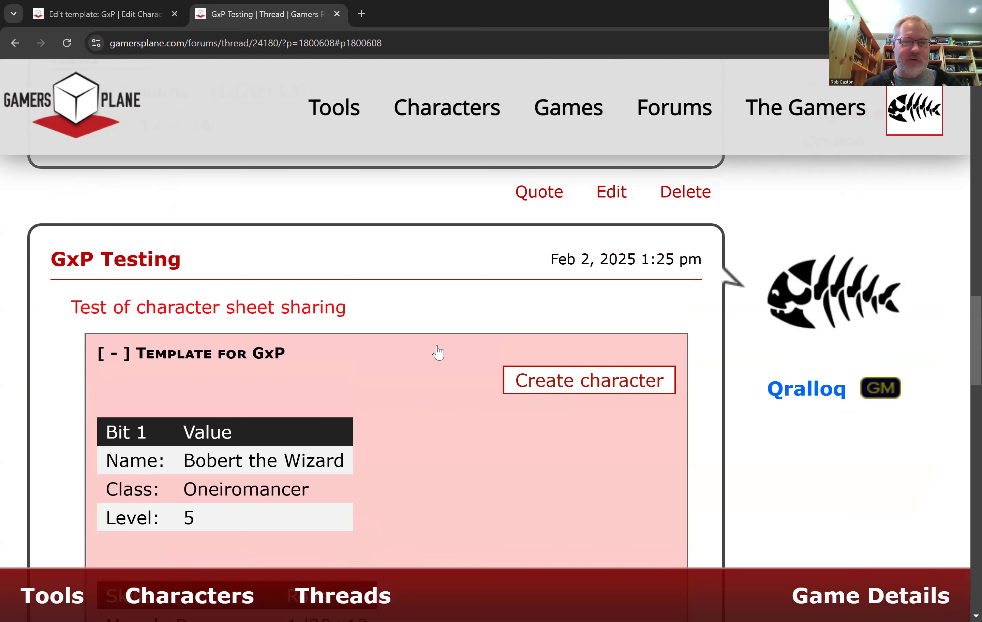
{"action": "scroll", "coordinate": [442, 395], "scroll_direction": "down", "scroll_amount": 8}
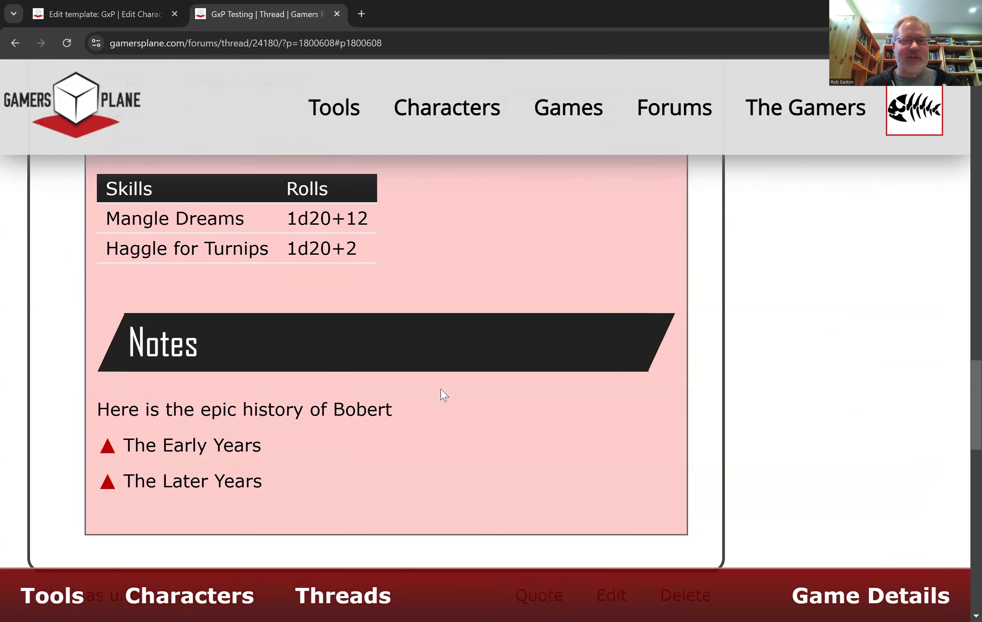
{"action": "scroll", "coordinate": [444, 395], "scroll_direction": "down", "scroll_amount": 2}
{"action": "scroll", "coordinate": [443, 398], "scroll_direction": "up", "scroll_amount": 10}
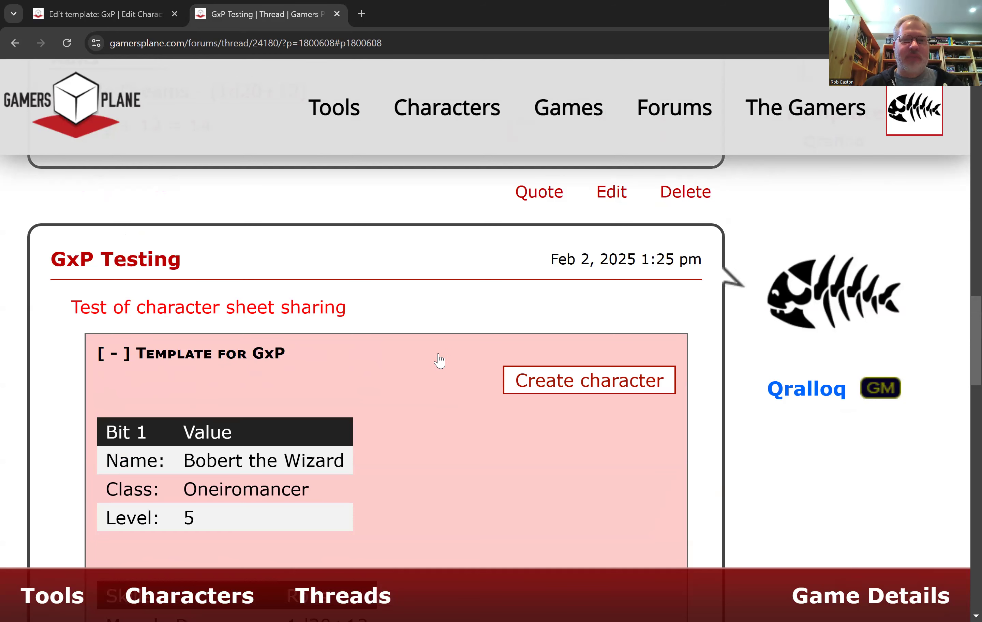
- Create a character named "Template: GxP - PC version" from the shared sheet and look over its new page
{"action": "scroll", "coordinate": [452, 362], "scroll_direction": "down", "scroll_amount": 1}
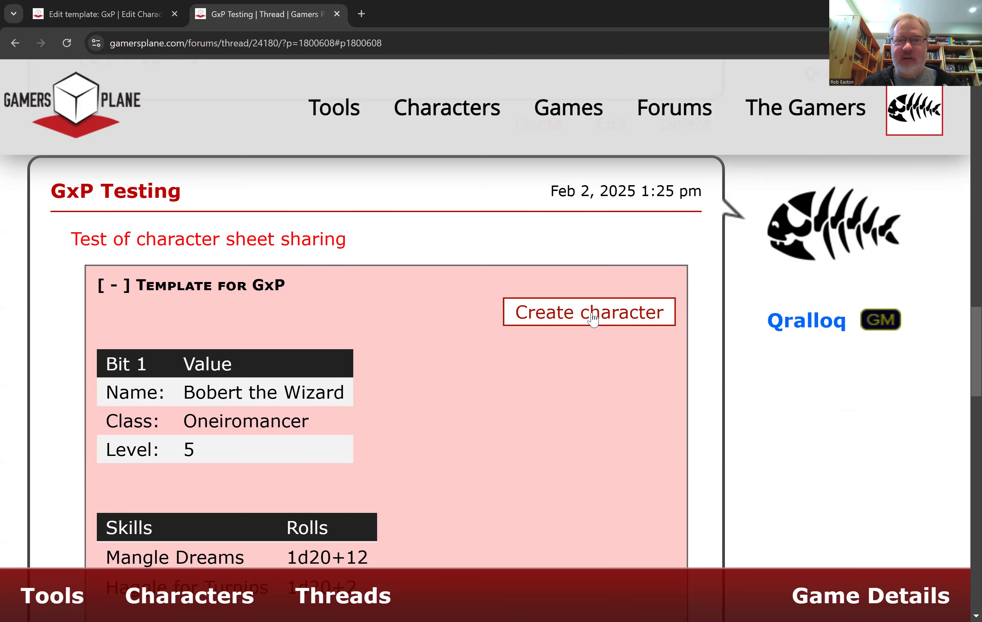
{"action": "left_click", "coordinate": [613, 321]}
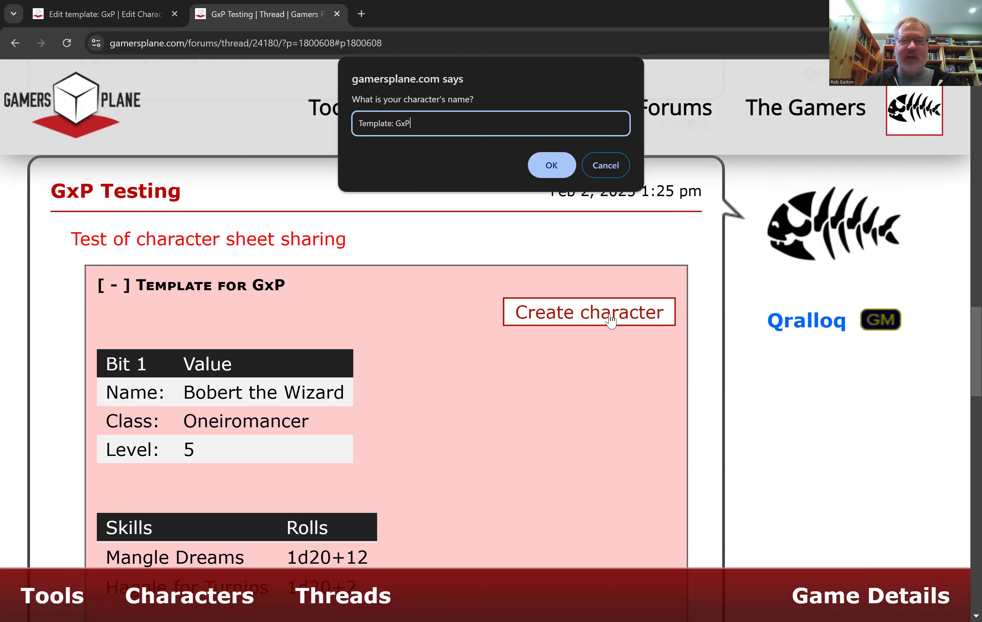
{"action": "type", "text": "C version"}
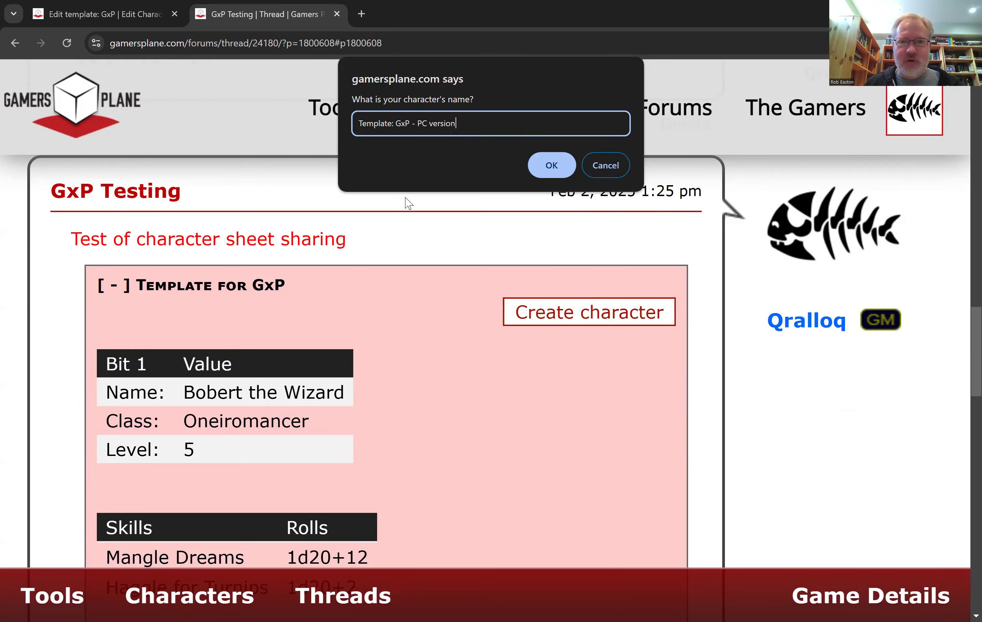
{"action": "left_click", "coordinate": [551, 165]}
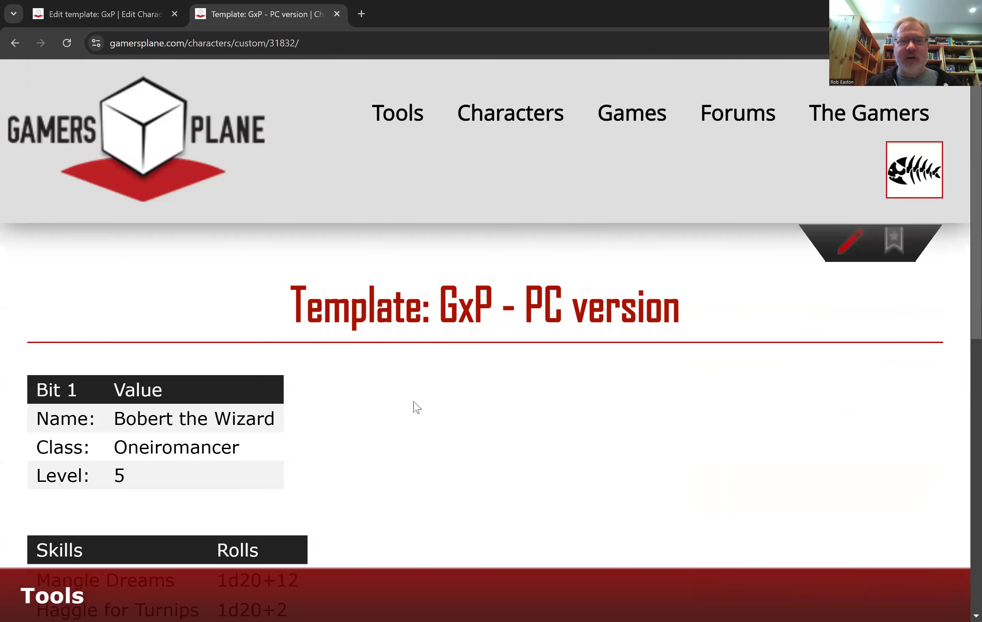
{"action": "scroll", "coordinate": [417, 406], "scroll_direction": "down", "scroll_amount": 6}
{"action": "scroll", "coordinate": [417, 405], "scroll_direction": "up", "scroll_amount": 6}
{"action": "scroll", "coordinate": [494, 375], "scroll_direction": "down", "scroll_amount": 5}
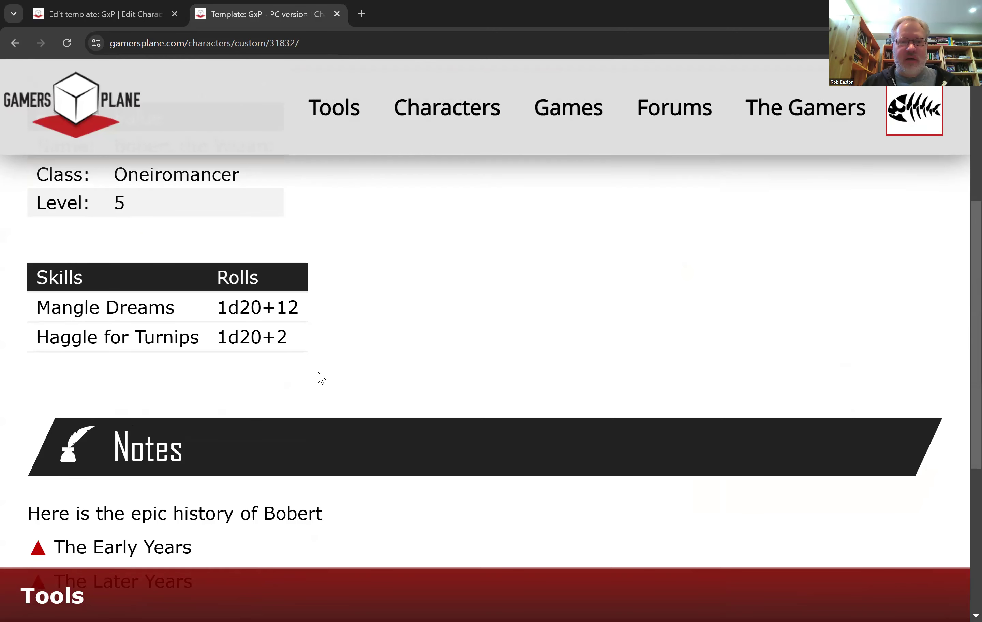
{"action": "scroll", "coordinate": [350, 368], "scroll_direction": "down", "scroll_amount": 3}
{"action": "scroll", "coordinate": [357, 367], "scroll_direction": "up", "scroll_amount": 8}
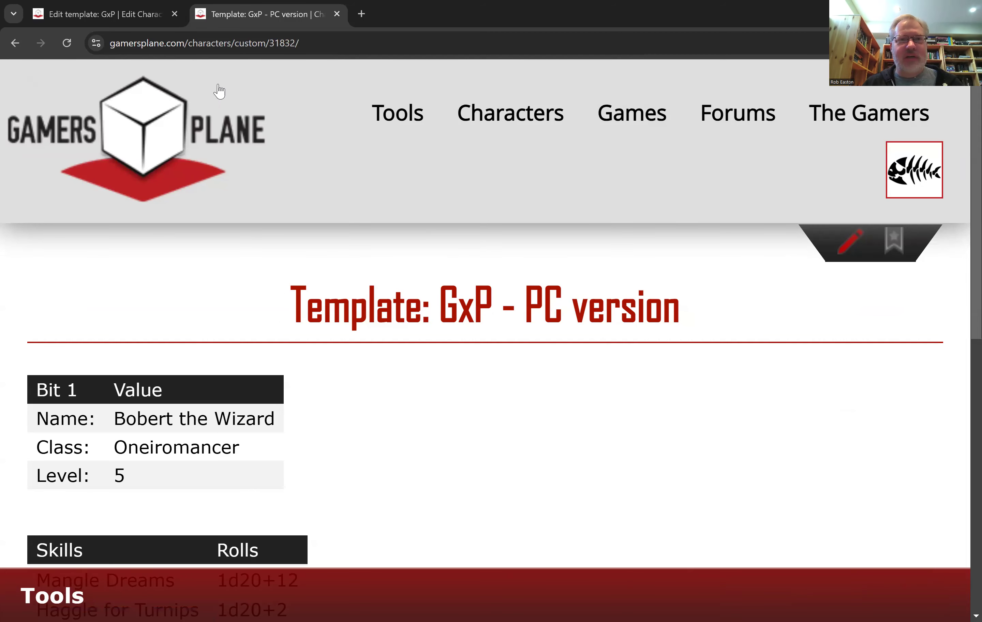
- Return to the GxP Testing thread and open the Template character's sheet among the reply's rolls
{"action": "left_click", "coordinate": [126, 14]}
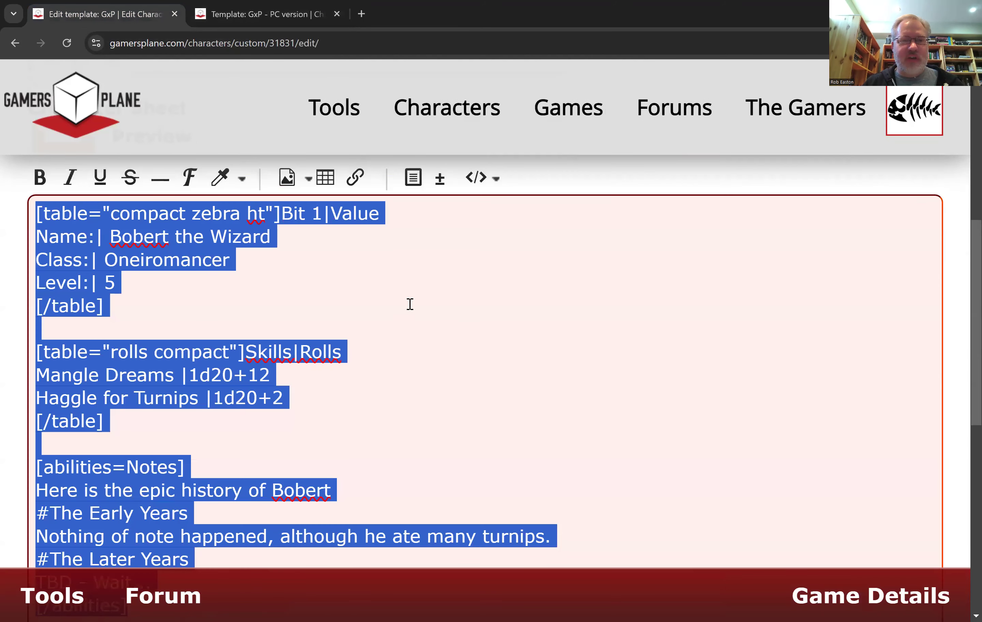
{"action": "left_click", "coordinate": [110, 238]}
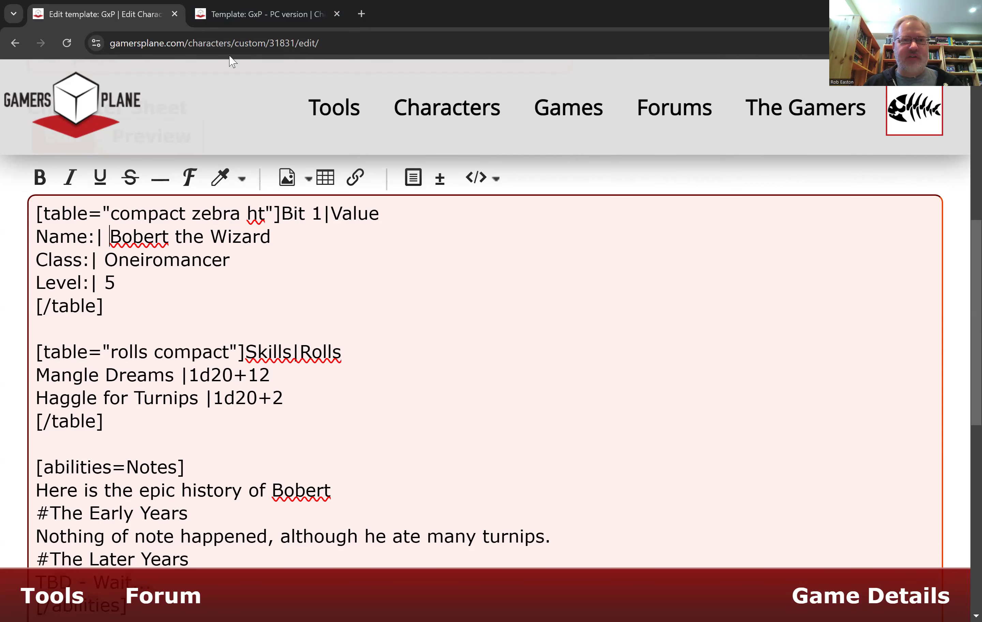
{"action": "key", "text": "ctrl+Tab"}
{"action": "left_click", "coordinate": [16, 43]}
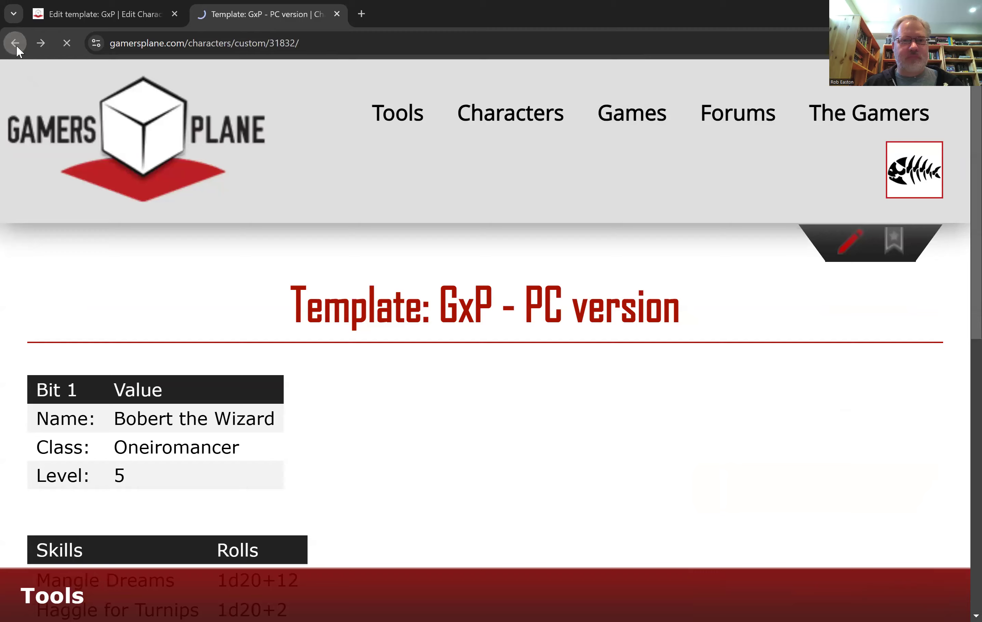
{"action": "scroll", "coordinate": [469, 411], "scroll_direction": "down", "scroll_amount": 10}
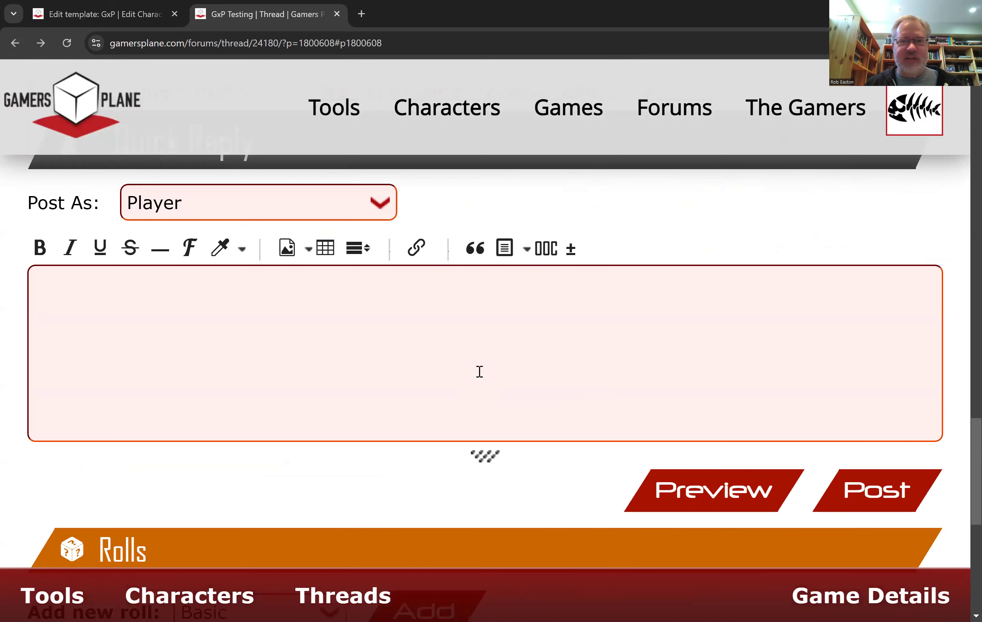
{"action": "scroll", "coordinate": [473, 370], "scroll_direction": "down", "scroll_amount": 5}
{"action": "left_click", "coordinate": [469, 397]}
{"action": "scroll", "coordinate": [493, 326], "scroll_direction": "down", "scroll_amount": 6}
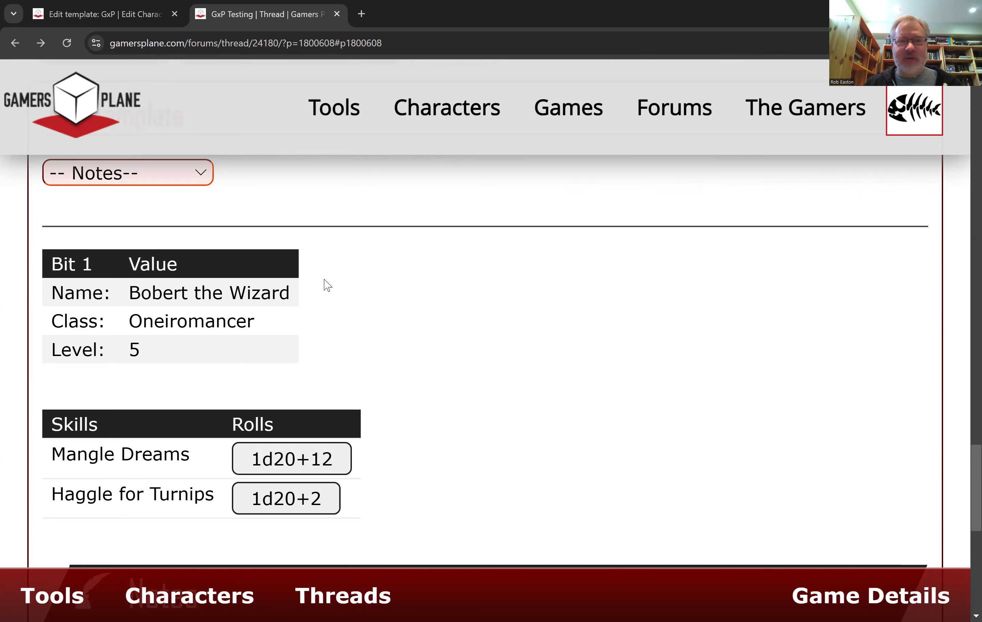
- In the template's sheet code, make the Name value an editable field written as [_=Bobert the Wizard]
{"action": "left_click", "coordinate": [106, 6]}
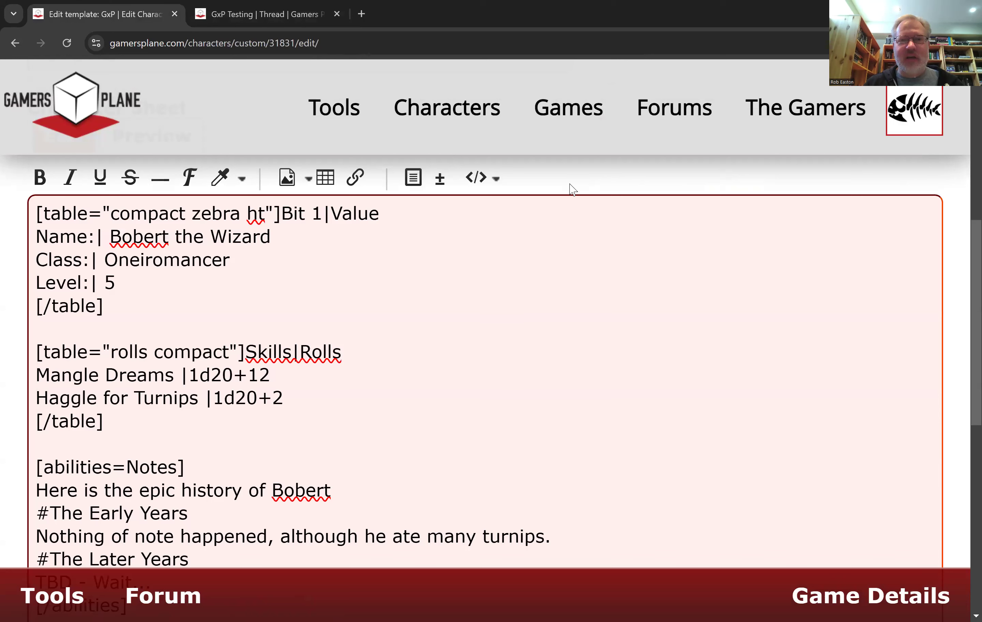
{"action": "scroll", "coordinate": [637, 188], "scroll_direction": "up", "scroll_amount": 8}
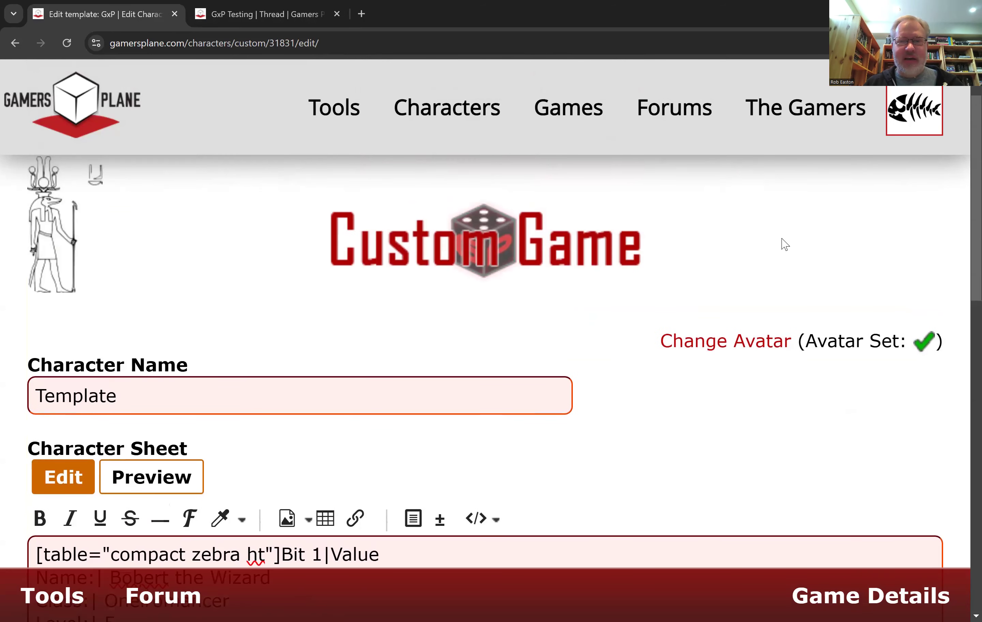
{"action": "scroll", "coordinate": [621, 305], "scroll_direction": "down", "scroll_amount": 5}
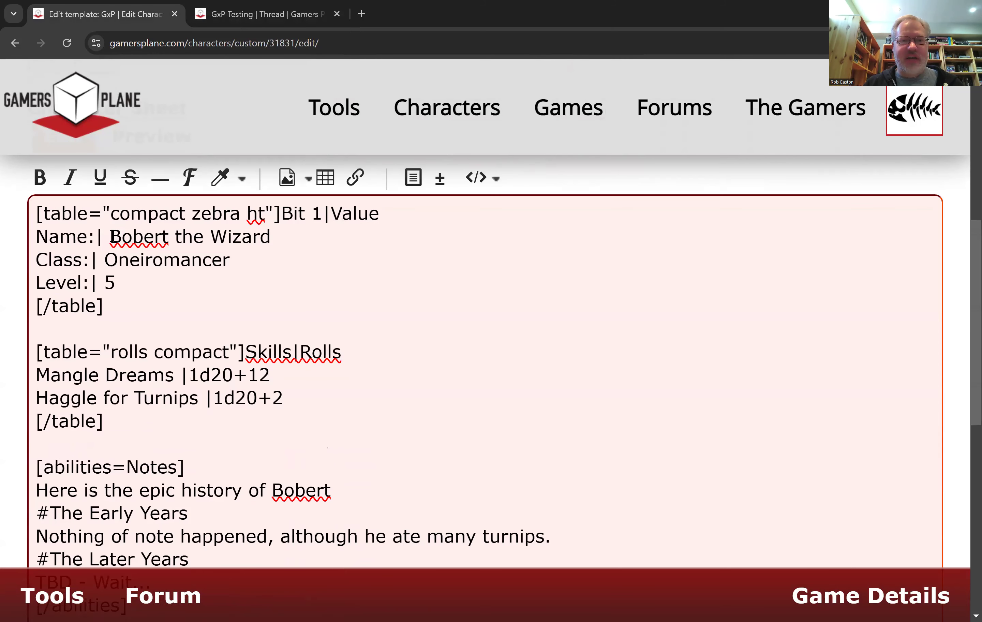
{"action": "left_click", "coordinate": [112, 237]}
{"action": "type", "text": "["}
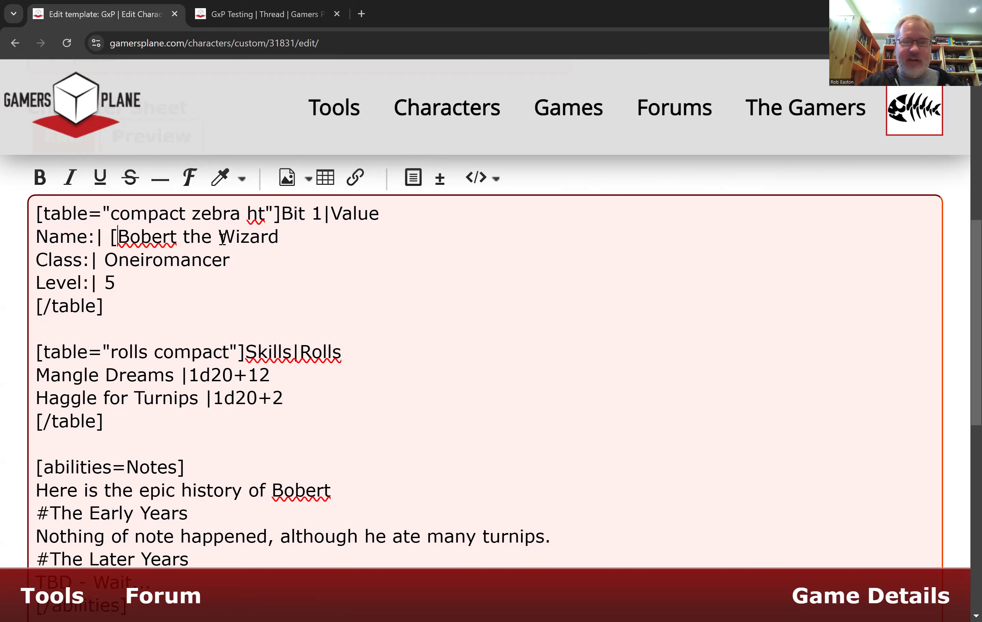
{"action": "type", "text": "_="}
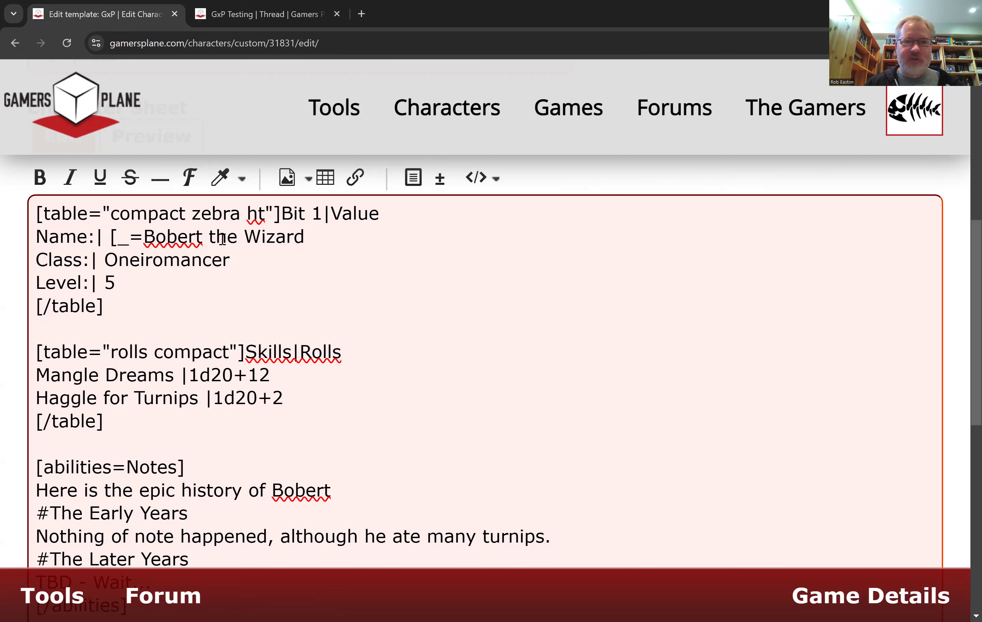
{"action": "left_click", "coordinate": [325, 237]}
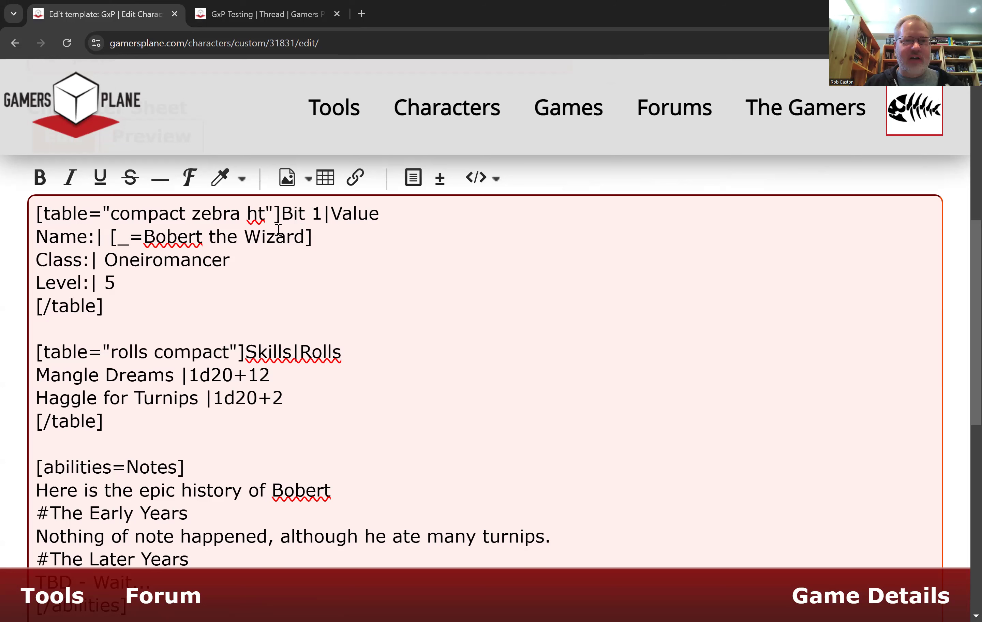
- Make the Class and Level values editable fields too, written as [_=Oneiromancer] and [_=5]
{"action": "left_click_drag", "start_coordinate": [112, 237], "coordinate": [138, 237]}
{"action": "key", "text": "ctrl+c"}
{"action": "left_click", "coordinate": [103, 254]}
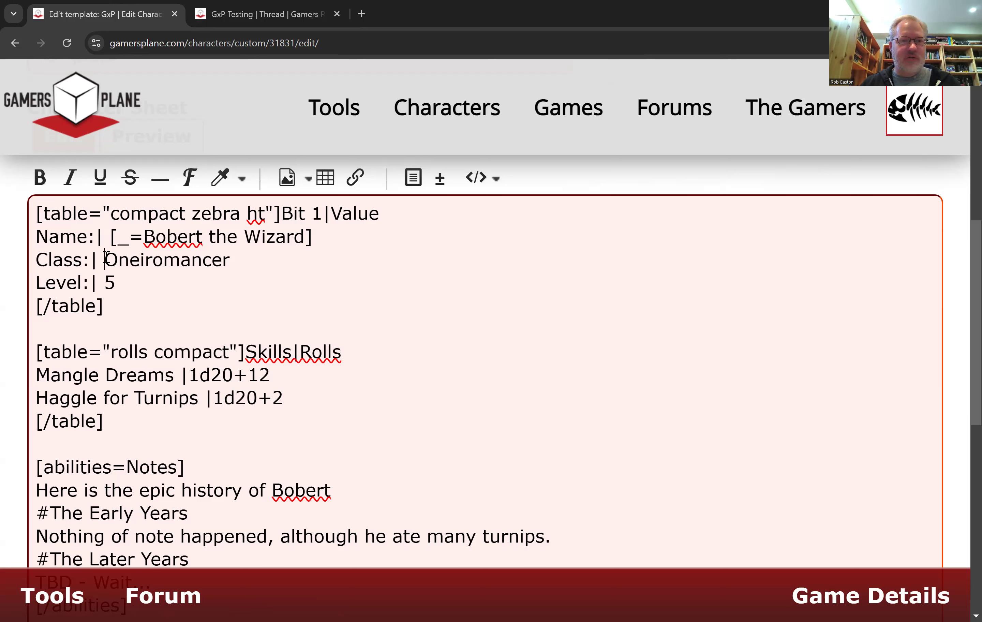
{"action": "key", "text": "ctrl+v"}
{"action": "key", "text": "ctrl+v"}
{"action": "left_click", "coordinate": [170, 283]}
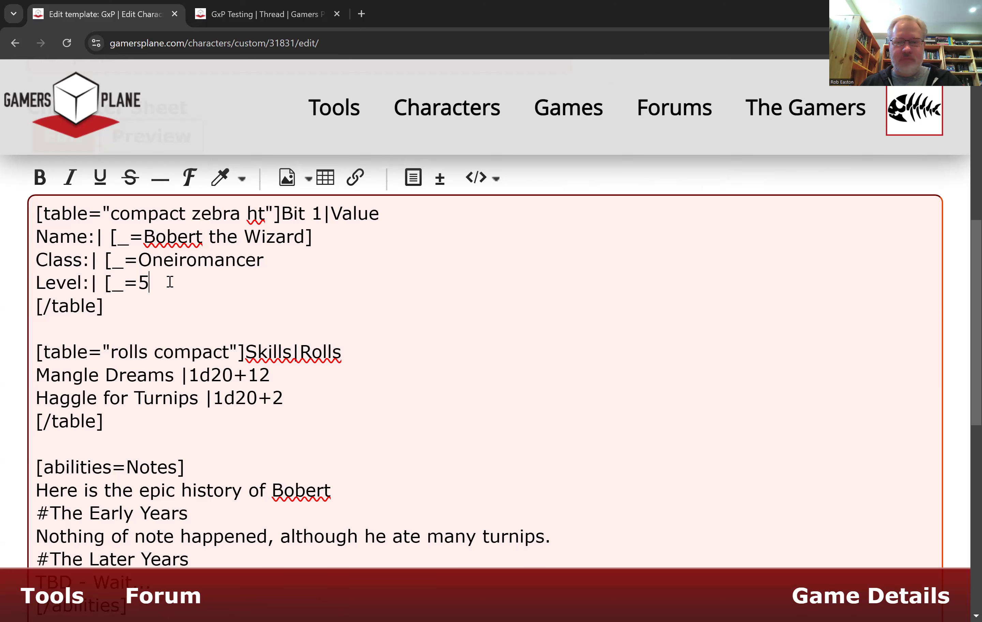
{"action": "type", "text": "]"}
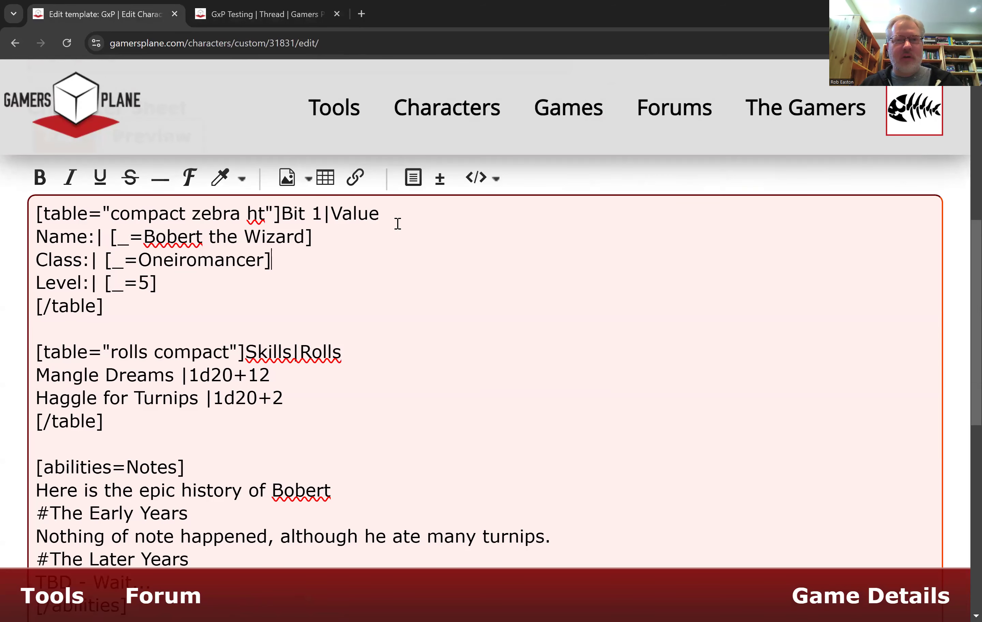
- Save the template and exit its editor, and reload the Template sheet among the thread reply's rolls
{"action": "scroll", "coordinate": [689, 508], "scroll_direction": "down", "scroll_amount": 5}
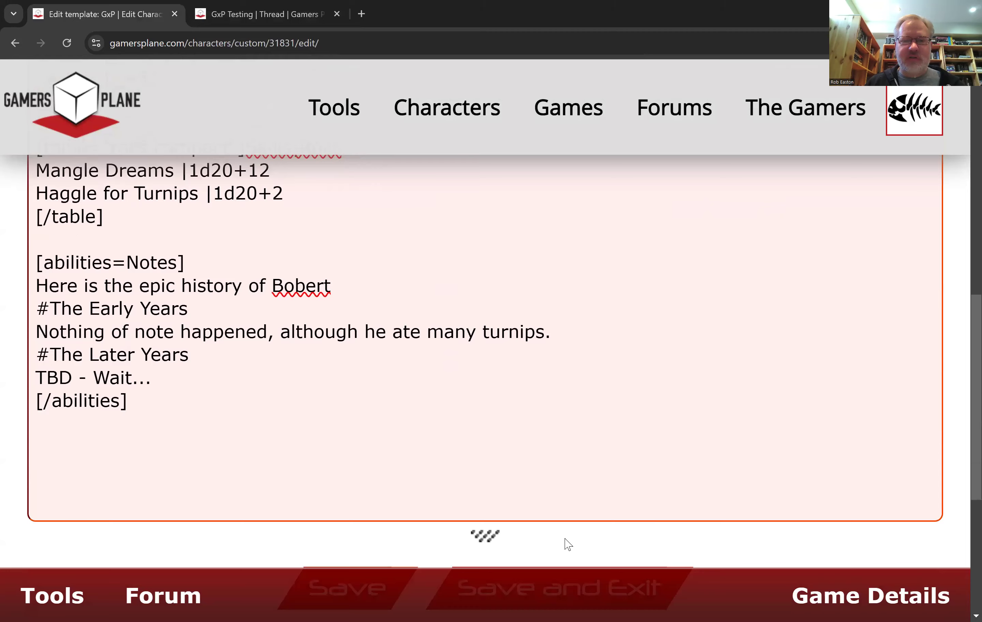
{"action": "scroll", "coordinate": [568, 544], "scroll_direction": "down", "scroll_amount": 5}
{"action": "left_click", "coordinate": [586, 397]}
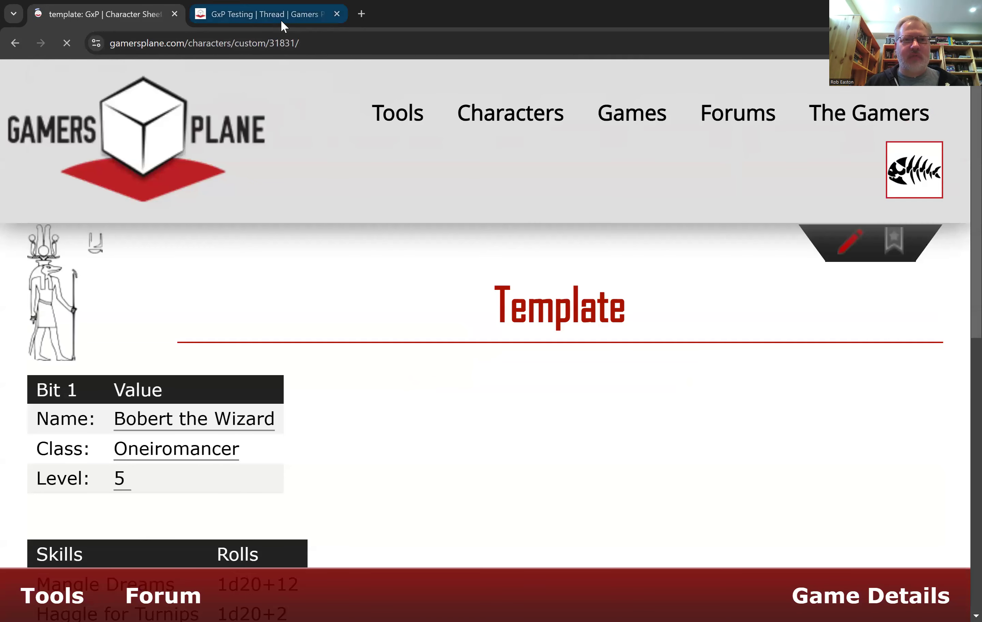
{"action": "left_click", "coordinate": [280, 21]}
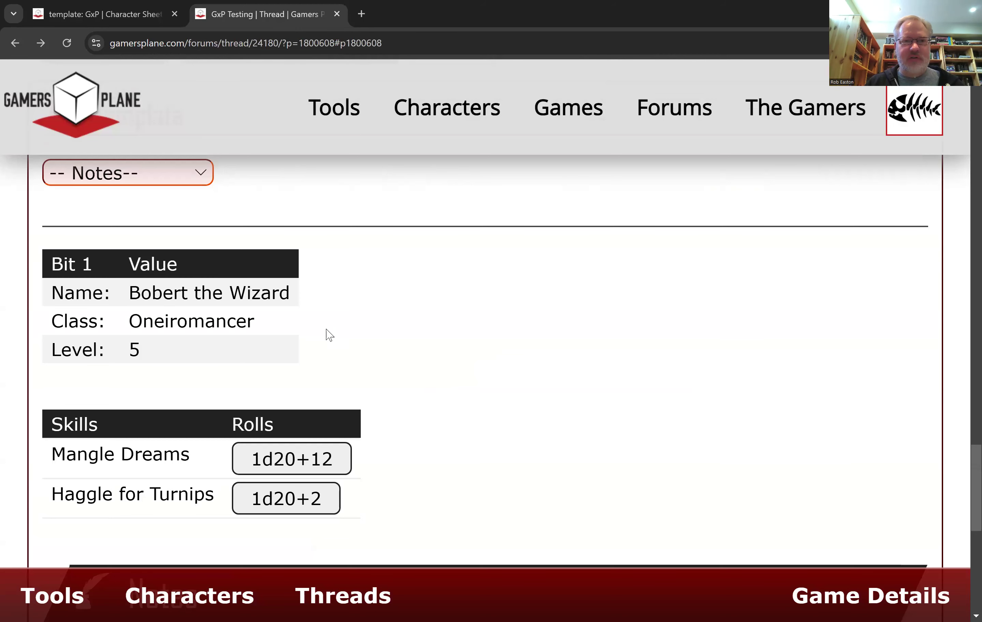
{"action": "scroll", "coordinate": [330, 335], "scroll_direction": "up", "scroll_amount": 6}
{"action": "left_click", "coordinate": [463, 327]}
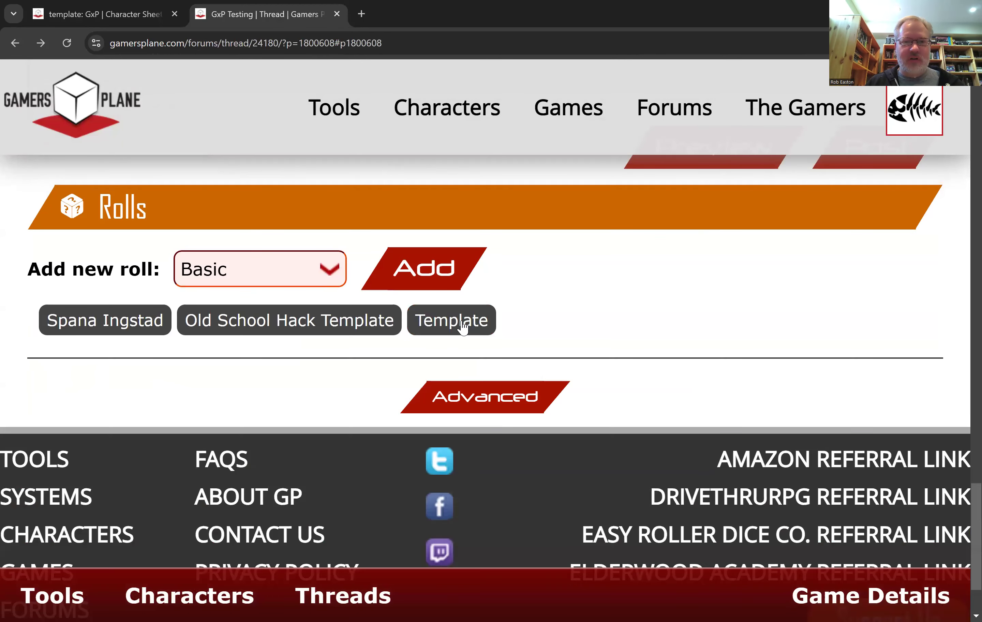
{"action": "left_click", "coordinate": [463, 327]}
{"action": "scroll", "coordinate": [577, 294], "scroll_direction": "down", "scroll_amount": 5}
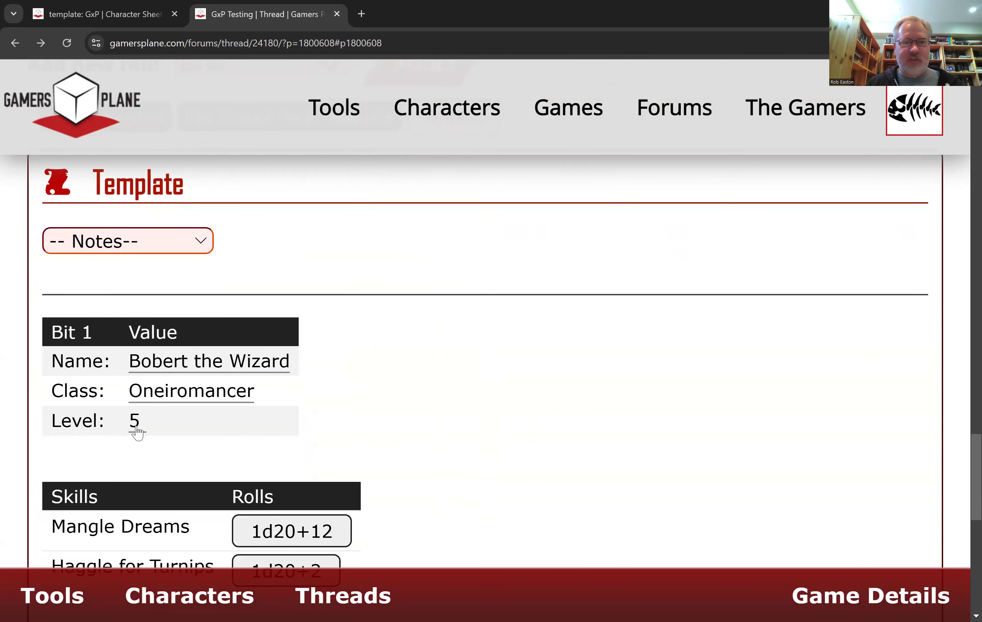
- Change the Name field on the thread's Template sheet to Bobert the Mystic
{"action": "left_click", "coordinate": [175, 368]}
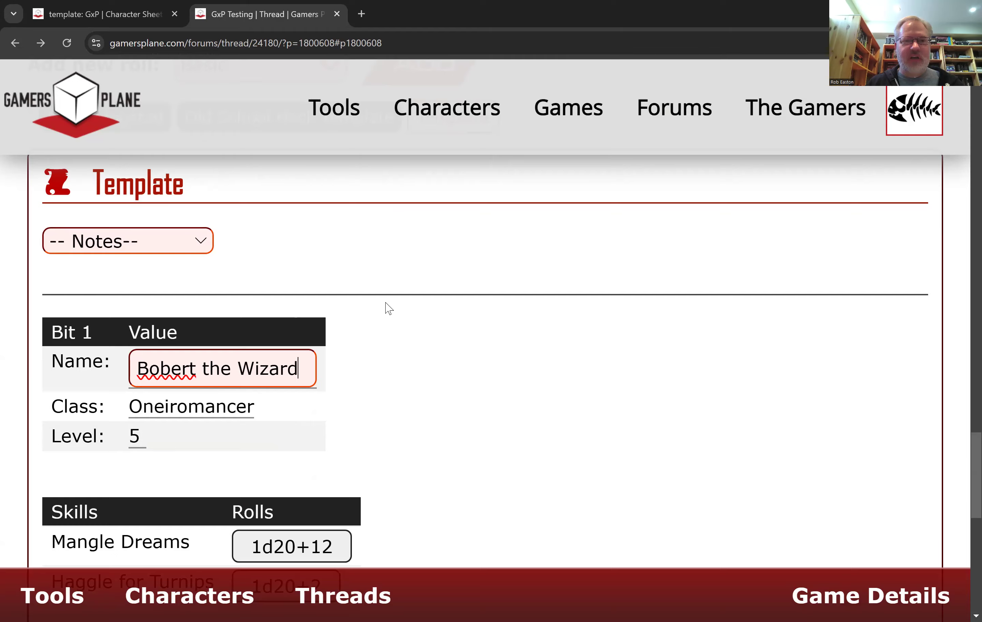
{"action": "scroll", "coordinate": [393, 315], "scroll_direction": "up", "scroll_amount": 5}
{"action": "scroll", "coordinate": [551, 300], "scroll_direction": "up", "scroll_amount": 12}
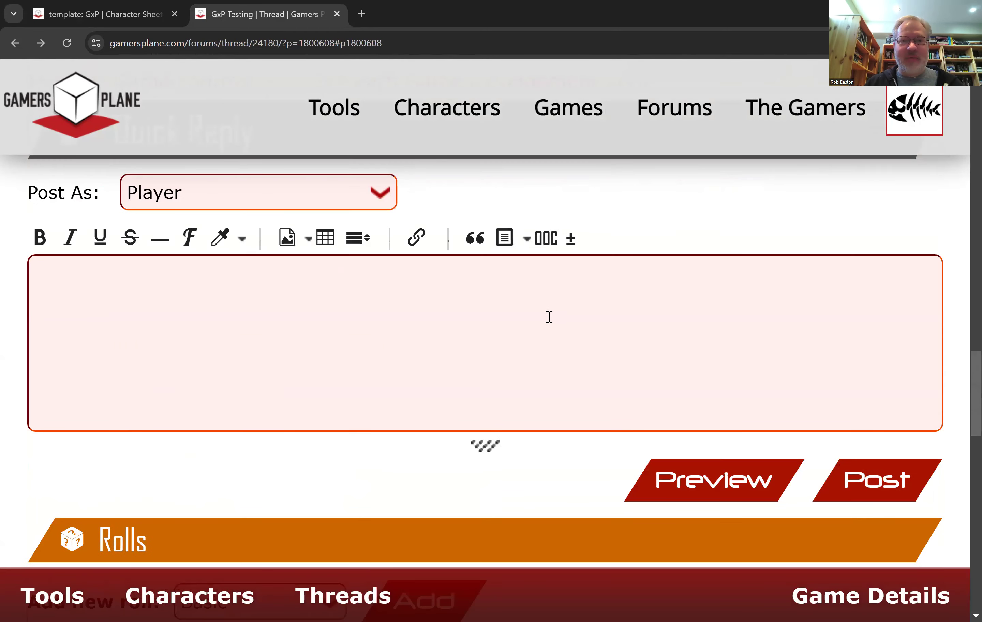
{"action": "scroll", "coordinate": [546, 311], "scroll_direction": "up", "scroll_amount": 20}
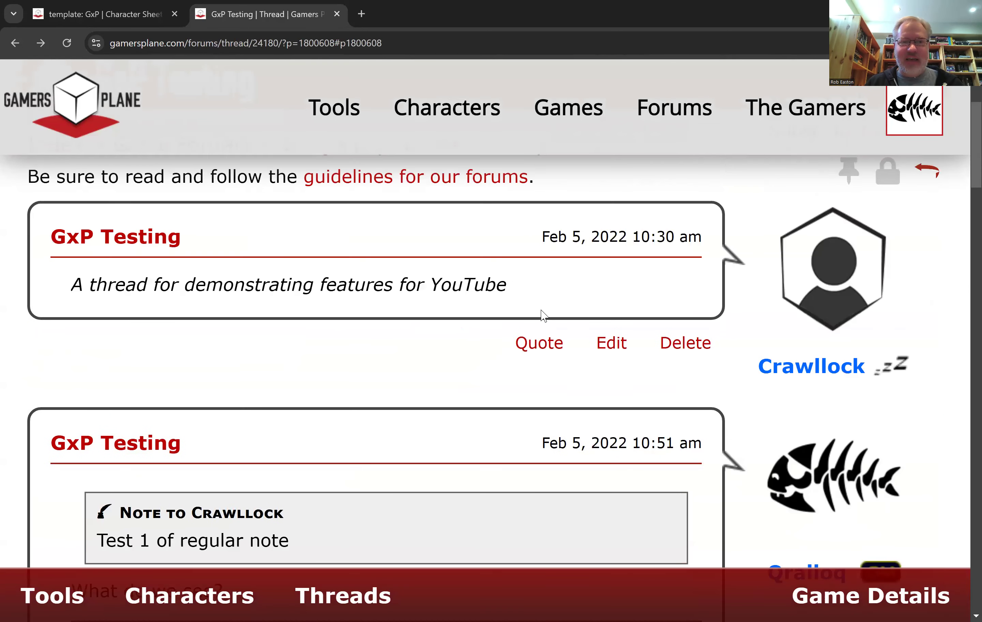
{"action": "scroll", "coordinate": [531, 313], "scroll_direction": "down", "scroll_amount": 14}
{"action": "scroll", "coordinate": [530, 317], "scroll_direction": "down", "scroll_amount": 16}
{"action": "scroll", "coordinate": [496, 300], "scroll_direction": "up", "scroll_amount": 3}
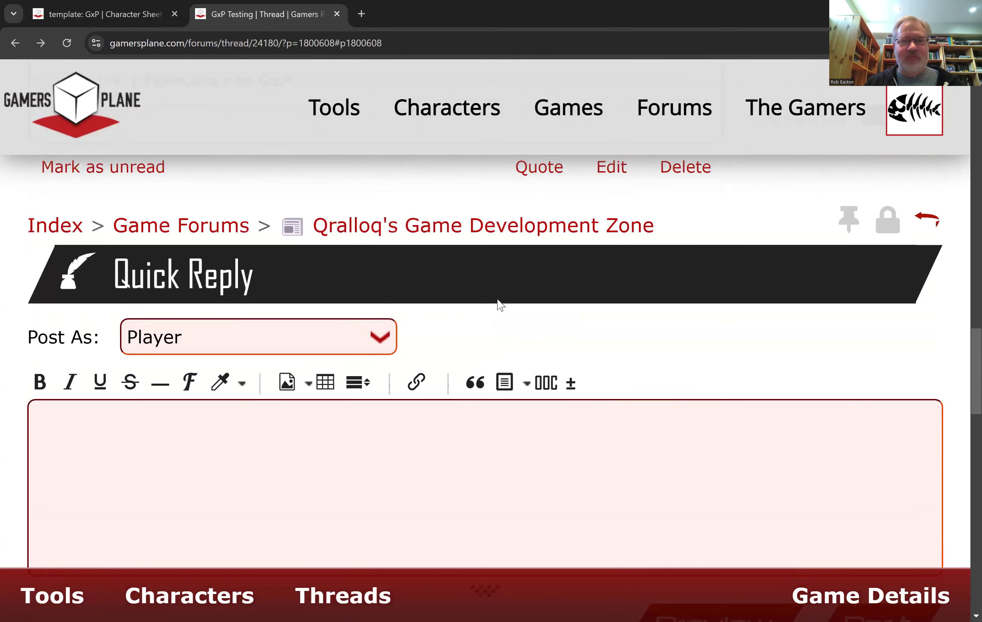
{"action": "scroll", "coordinate": [495, 300], "scroll_direction": "down", "scroll_amount": 7}
{"action": "scroll", "coordinate": [463, 336], "scroll_direction": "down", "scroll_amount": 10}
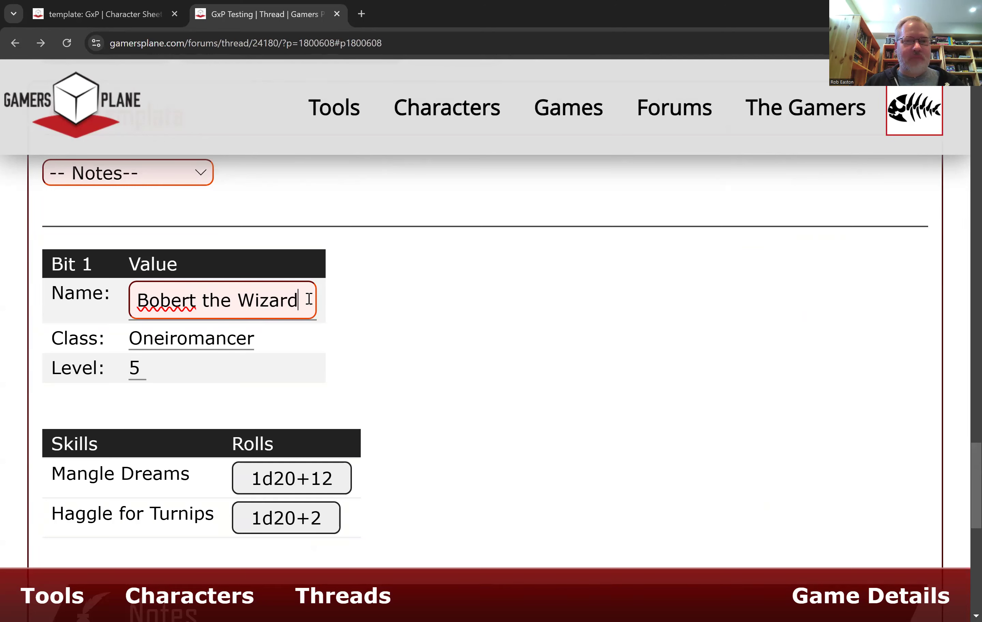
{"action": "double_click", "coordinate": [280, 299]}
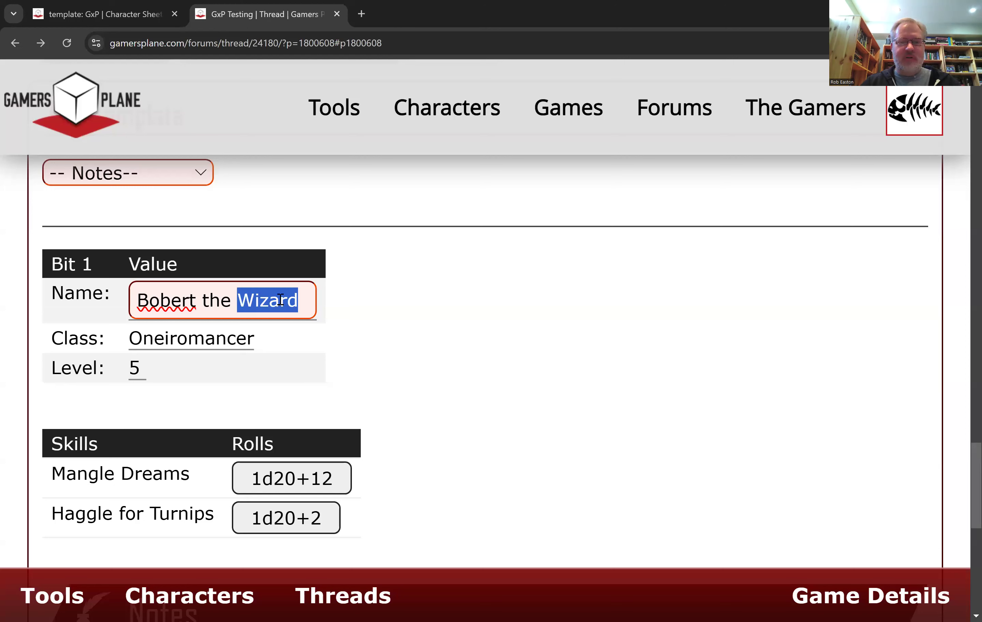
{"action": "type", "text": "Mystic"}
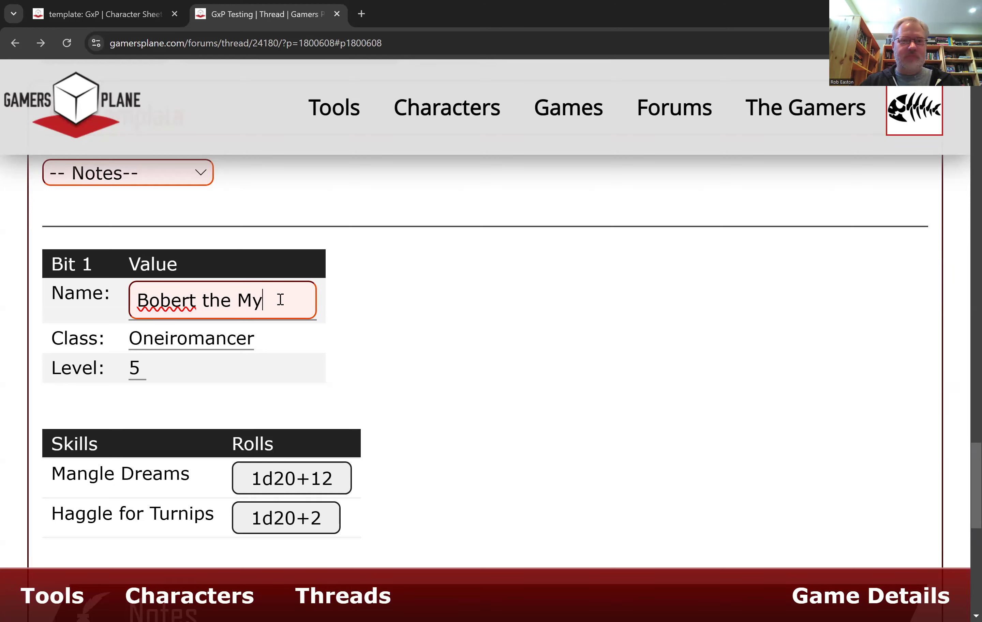
- Set the Class field to Plunderer and the Level field to 1 directly on the thread's Template sheet
{"action": "left_click", "coordinate": [219, 339]}
{"action": "left_click", "coordinate": [228, 328]}
{"action": "double_click", "coordinate": [218, 336]}
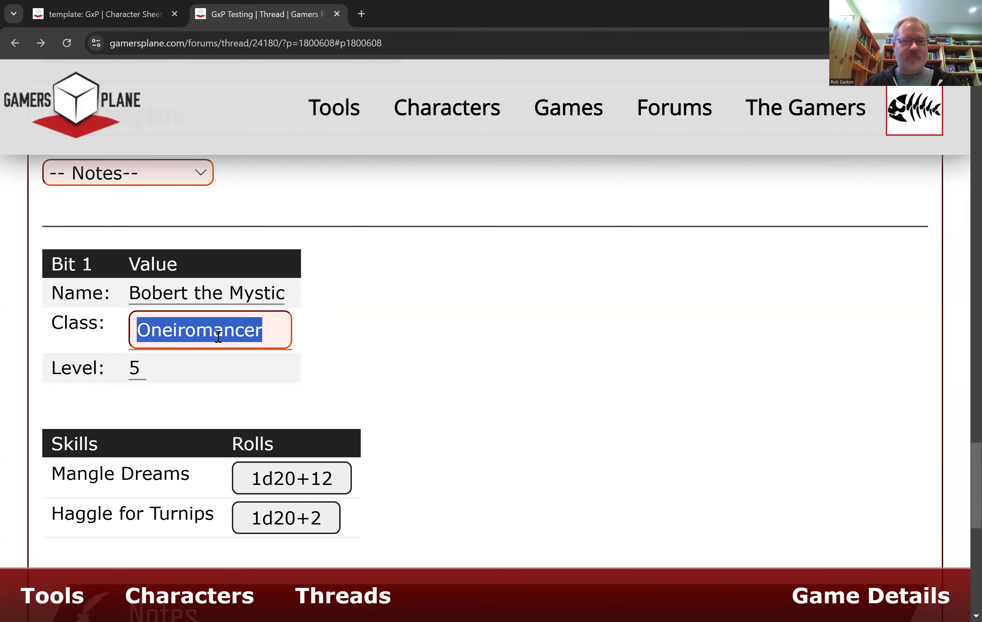
{"action": "type", "text": "Plunderer"}
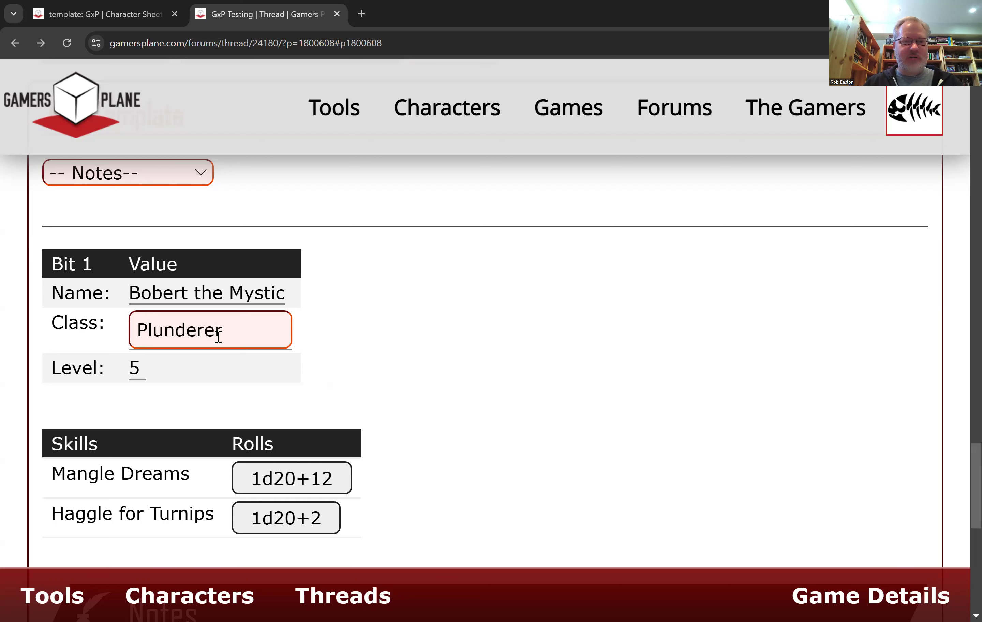
{"action": "left_click", "coordinate": [136, 368]}
{"action": "left_click", "coordinate": [150, 358]}
{"action": "key", "text": "BackSpace"}
{"action": "type", "text": "1"}
{"action": "left_click", "coordinate": [313, 368]}
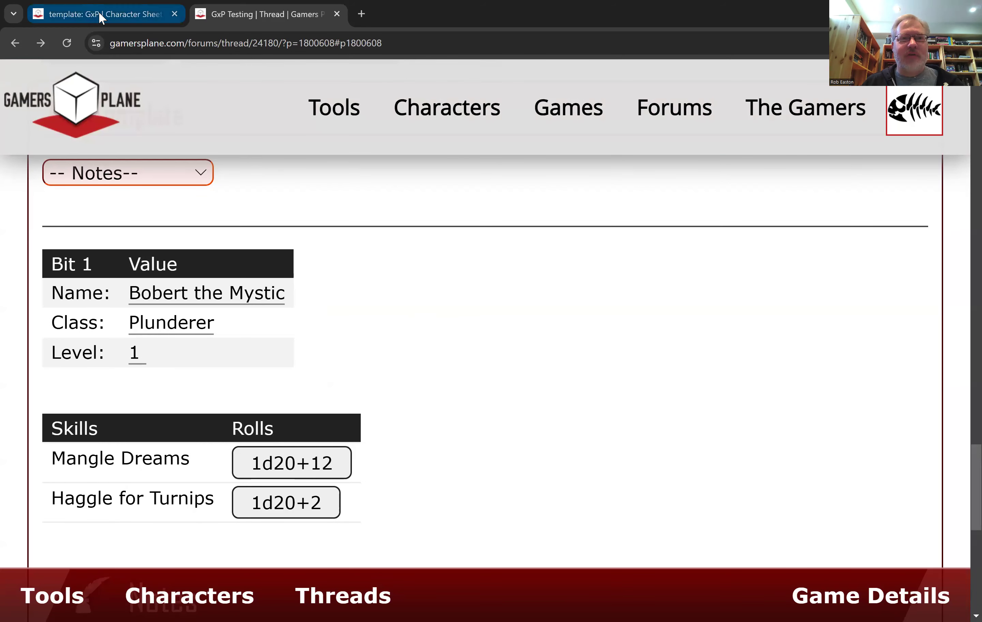
- Switch to the template's character sheet page and reload it to check the Name, Class and Level values
{"action": "left_click", "coordinate": [101, 16]}
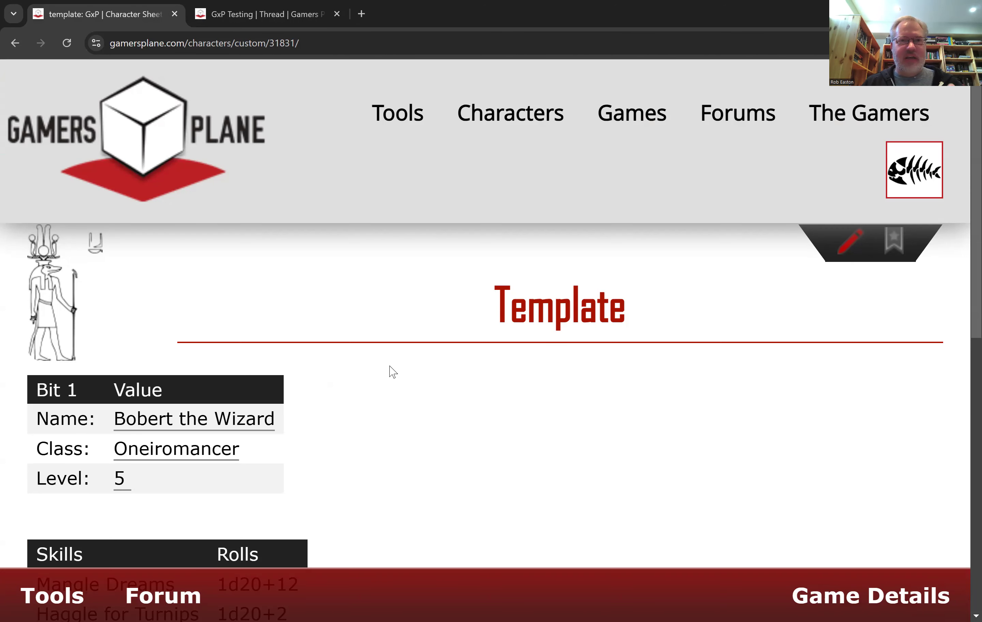
{"action": "left_click", "coordinate": [67, 43]}
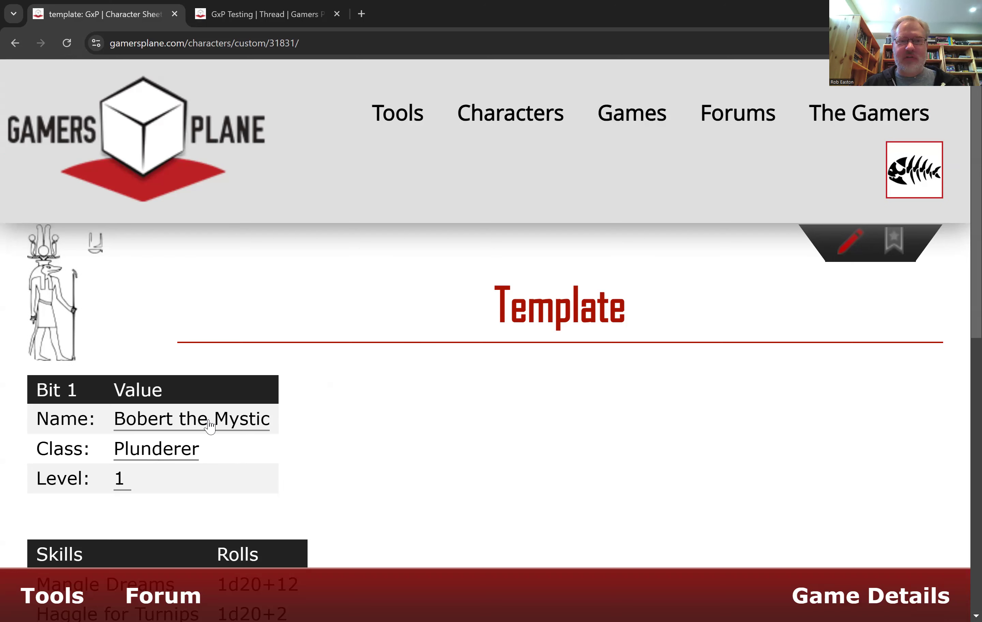
{"action": "scroll", "coordinate": [451, 438], "scroll_direction": "down", "scroll_amount": 5}
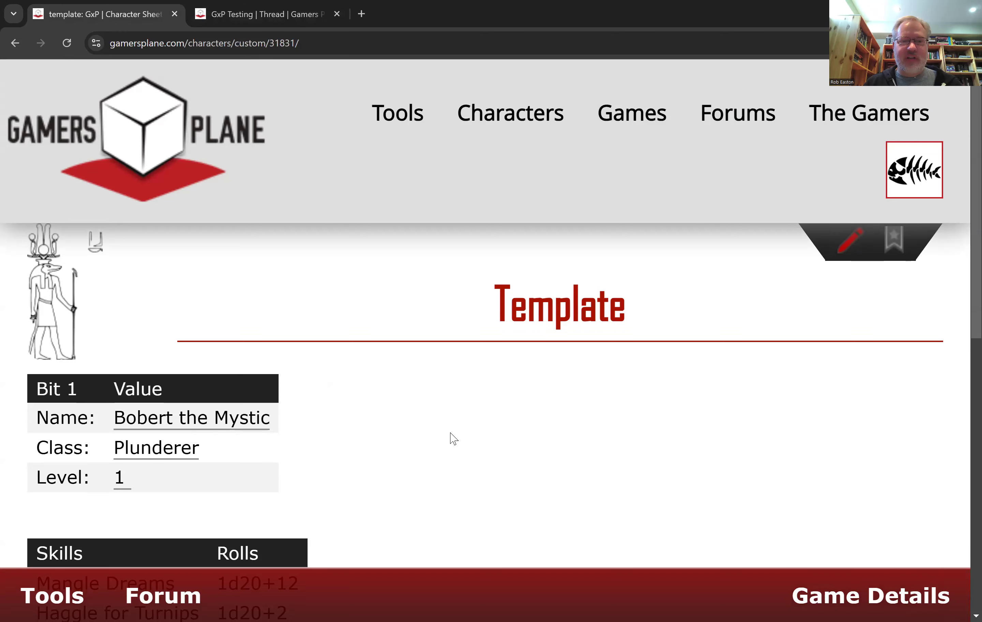
{"action": "scroll", "coordinate": [451, 438], "scroll_direction": "up", "scroll_amount": 5}
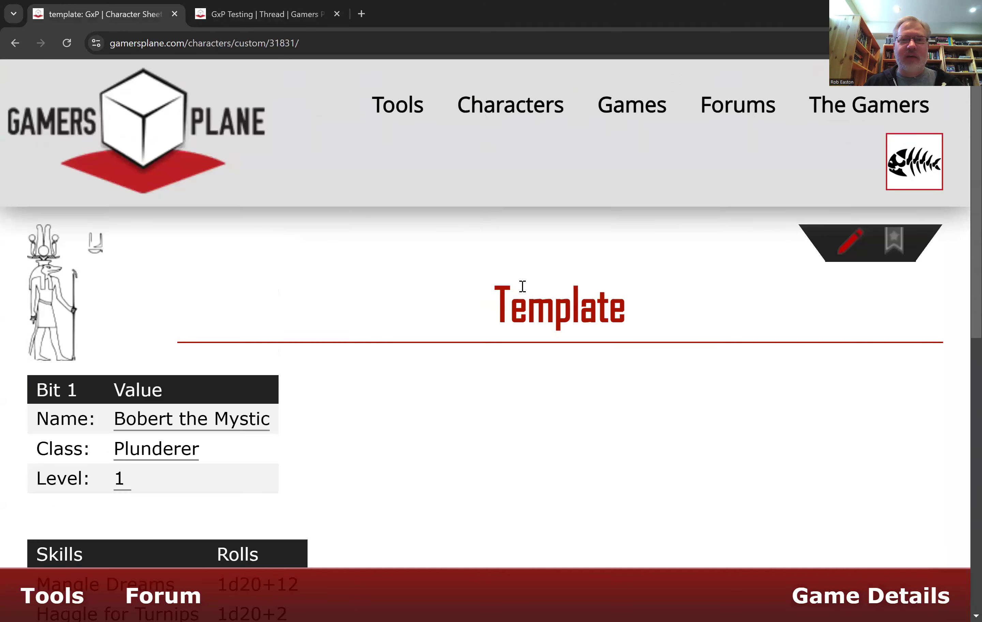
- Search My Characters for "template: g" and open the template: GxP sheet to review its fields
{"action": "mouse_move", "coordinate": [518, 109]}
{"action": "left_click", "coordinate": [518, 160]}
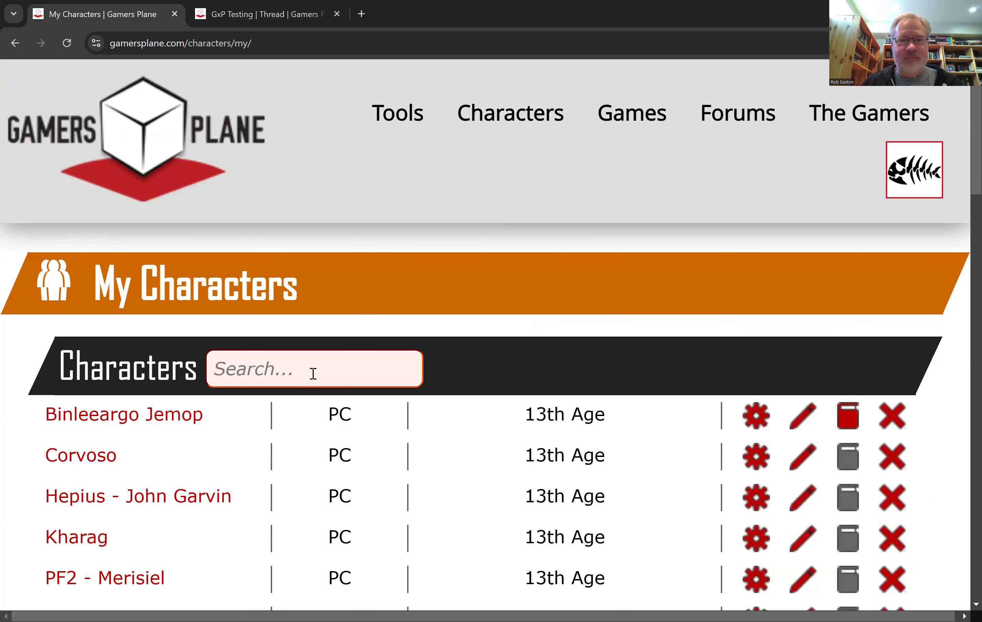
{"action": "type", "text": "temp"}
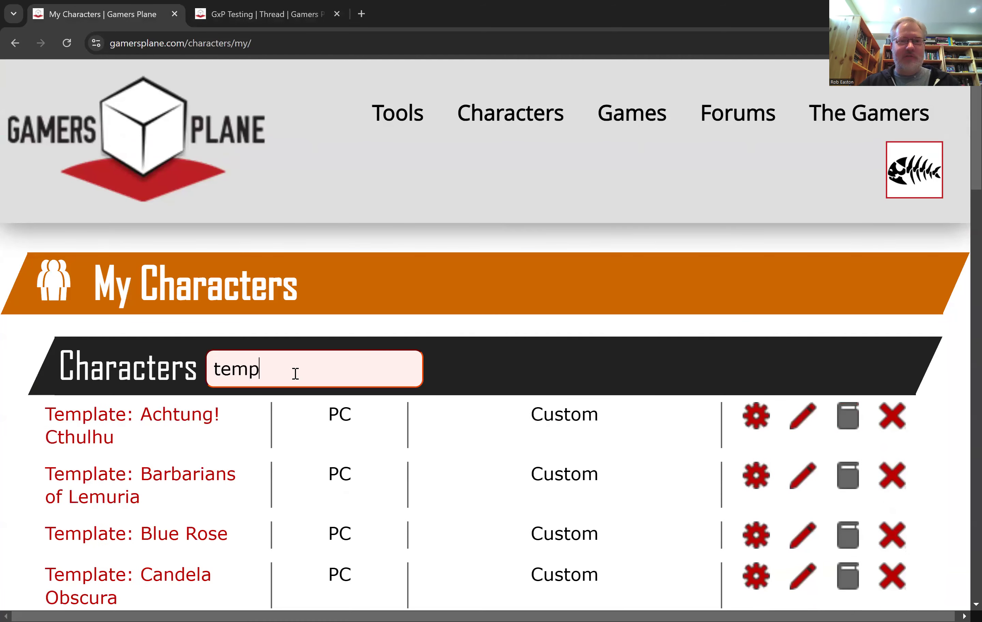
{"action": "type", "text": "late: fa"}
{"action": "key", "text": "BackSpace"}
{"action": "key", "text": "BackSpace"}
{"action": "type", "text": "g"}
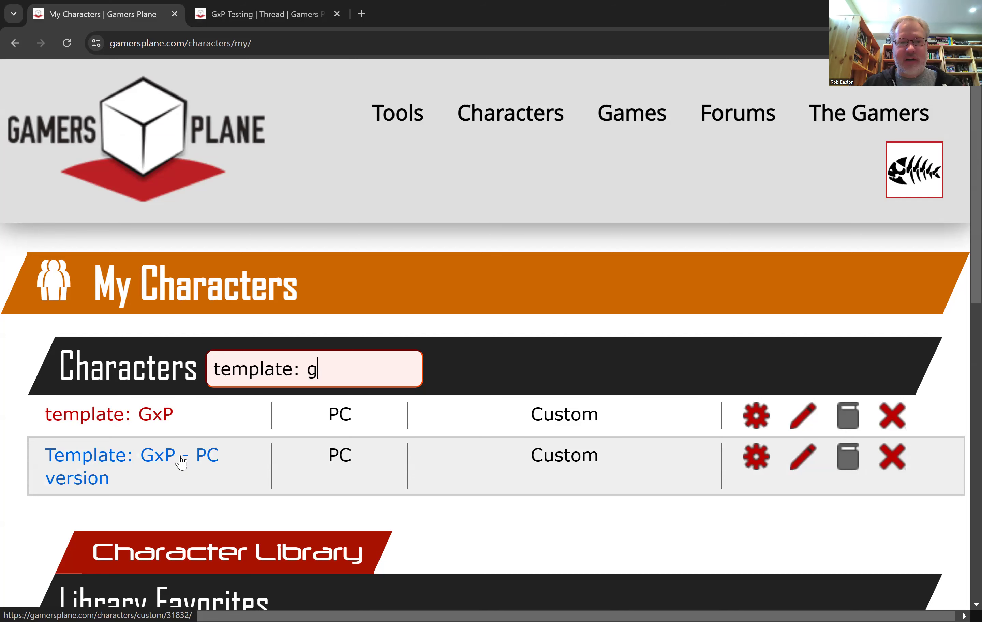
{"action": "left_click", "coordinate": [161, 416]}
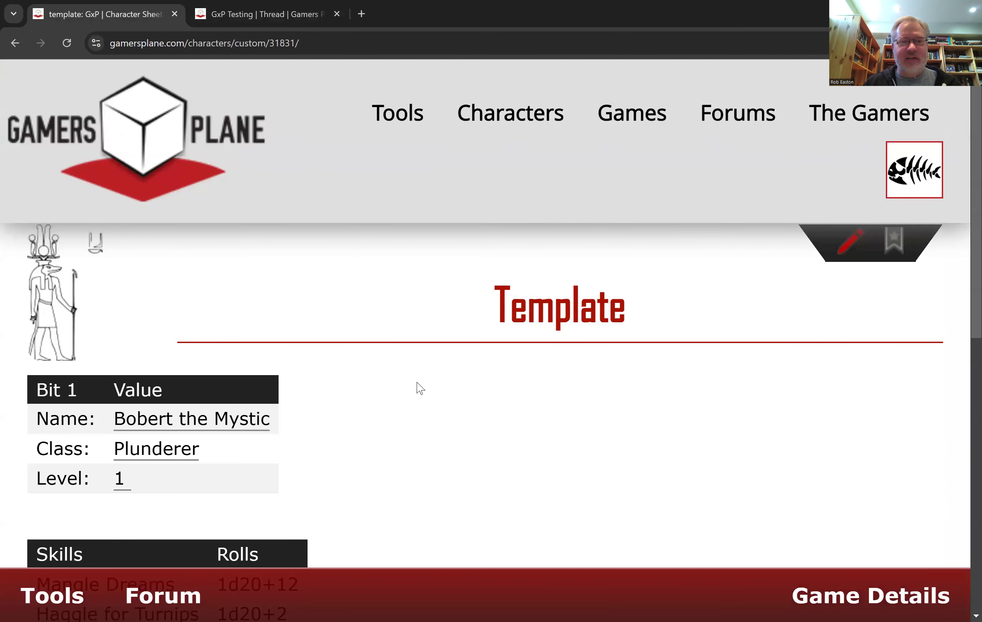
{"action": "scroll", "coordinate": [417, 388], "scroll_direction": "down", "scroll_amount": 3}
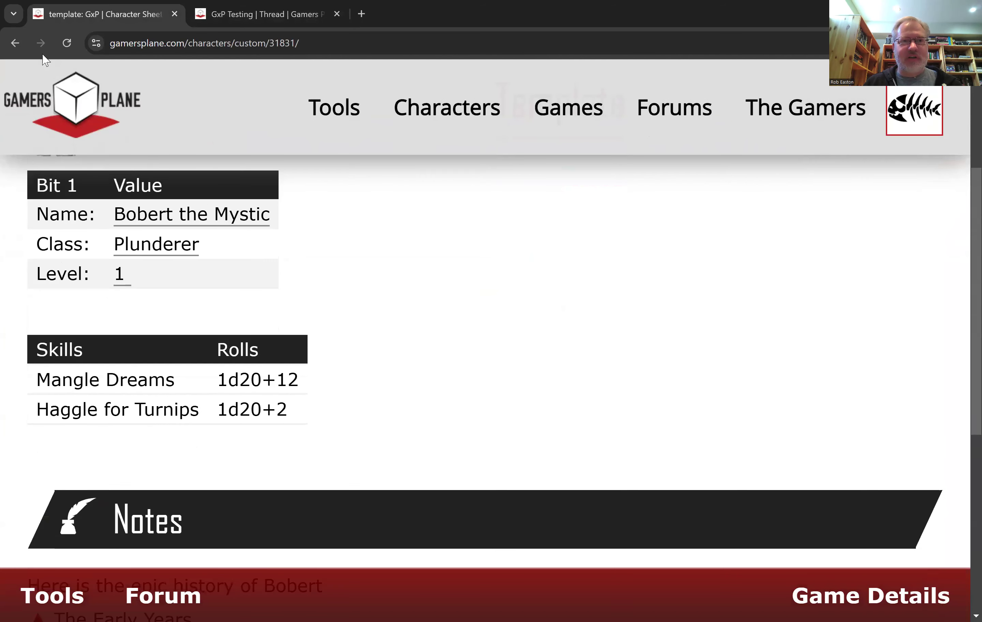
- Return to My Characters, filter the list by "template: gx" and open Template: GxP - PC version
{"action": "left_click", "coordinate": [16, 43]}
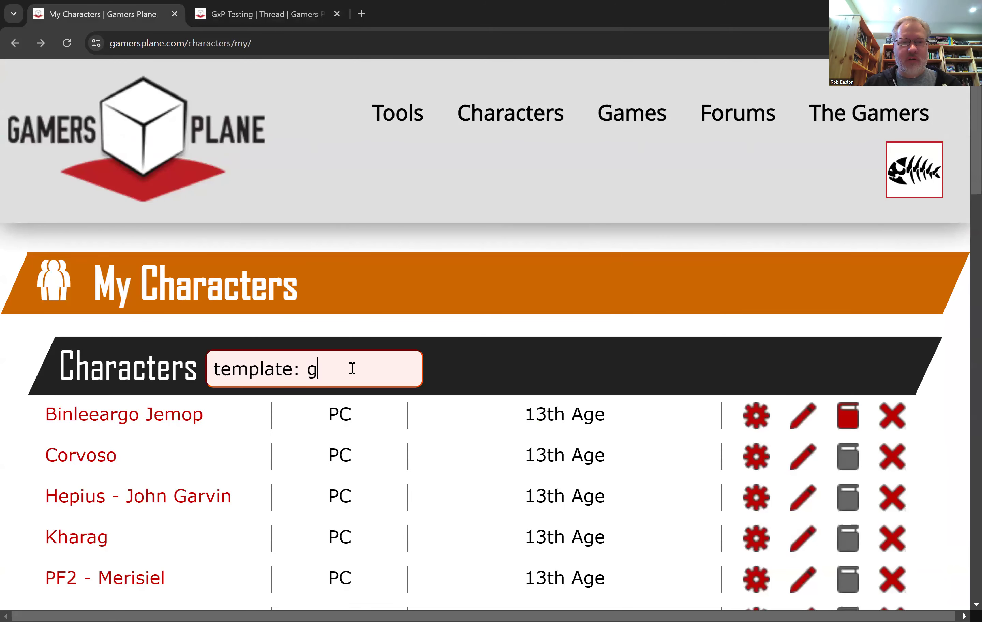
{"action": "type", "text": "c"}
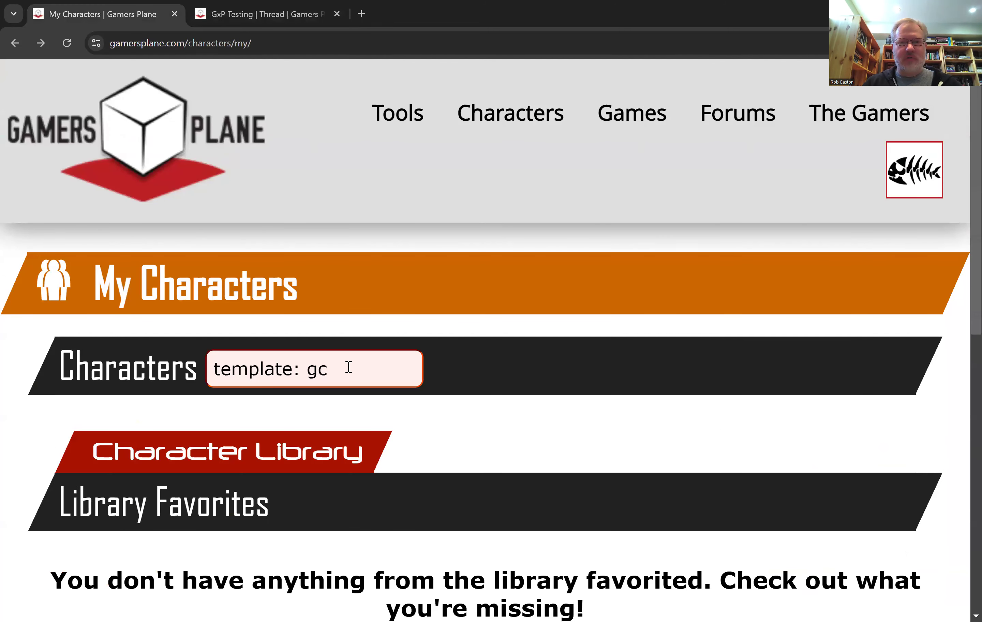
{"action": "key", "text": "BackSpace"}
{"action": "type", "text": "x"}
{"action": "left_click", "coordinate": [184, 454]}
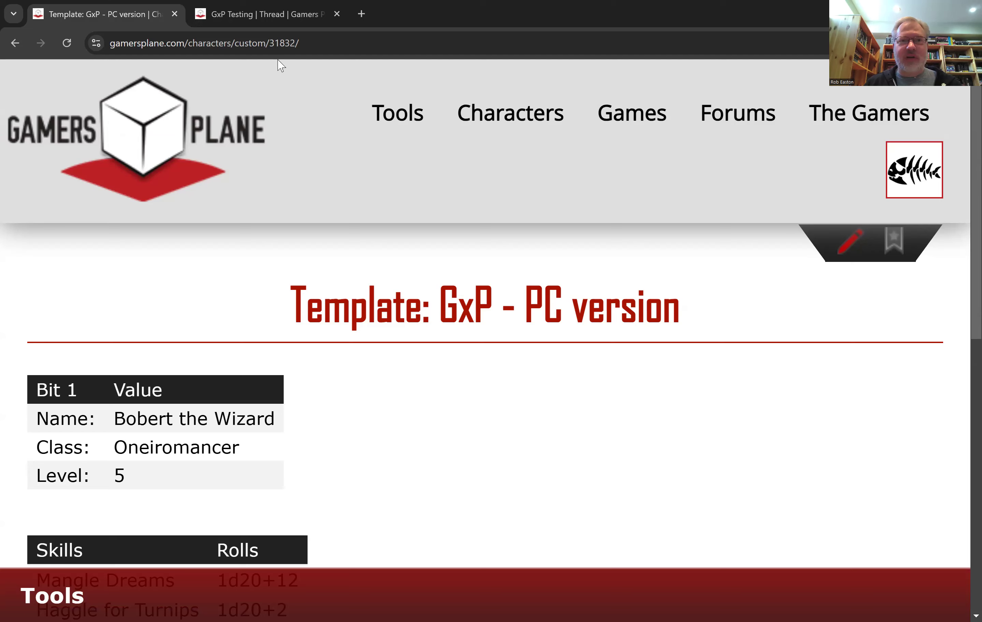
- Go back to the GxP Testing thread and examine the shared Template for GxP post with its Create character option
{"action": "key", "text": "ctrl+Tab"}
{"action": "scroll", "coordinate": [412, 403], "scroll_direction": "up", "scroll_amount": 4}
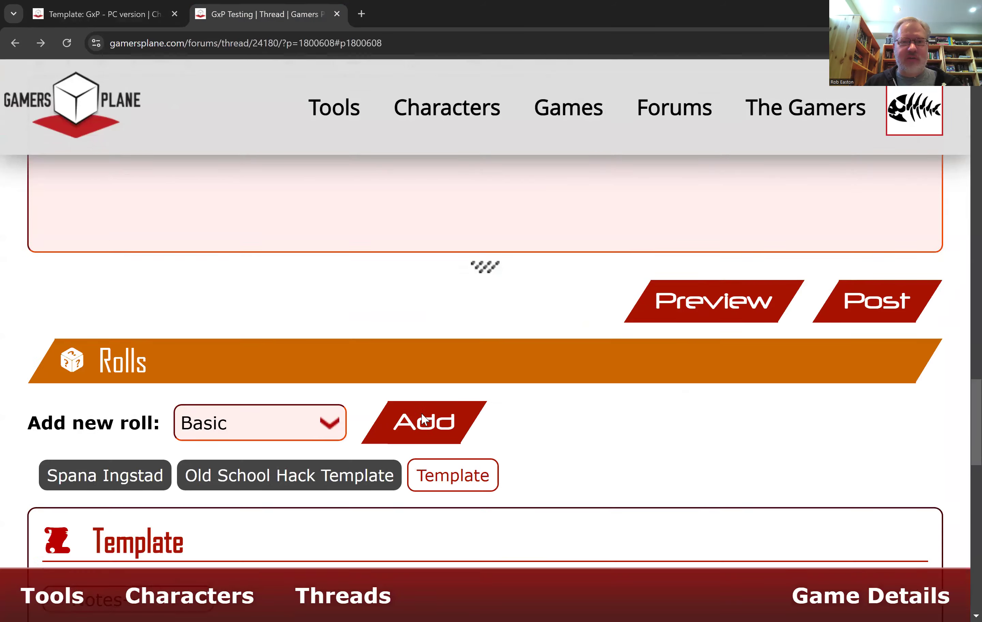
{"action": "scroll", "coordinate": [412, 402], "scroll_direction": "down", "scroll_amount": 6}
{"action": "scroll", "coordinate": [412, 403], "scroll_direction": "up", "scroll_amount": 5}
{"action": "scroll", "coordinate": [411, 403], "scroll_direction": "up", "scroll_amount": 10}
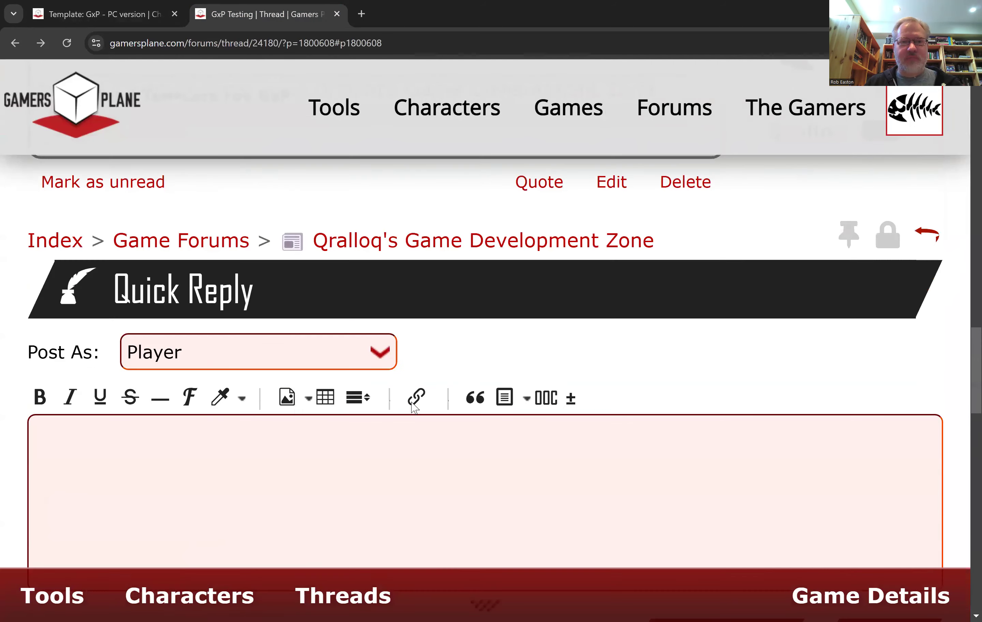
{"action": "left_click", "coordinate": [110, 418]}
{"action": "scroll", "coordinate": [407, 349], "scroll_direction": "down", "scroll_amount": 3}
{"action": "scroll", "coordinate": [399, 329], "scroll_direction": "down", "scroll_amount": 7}
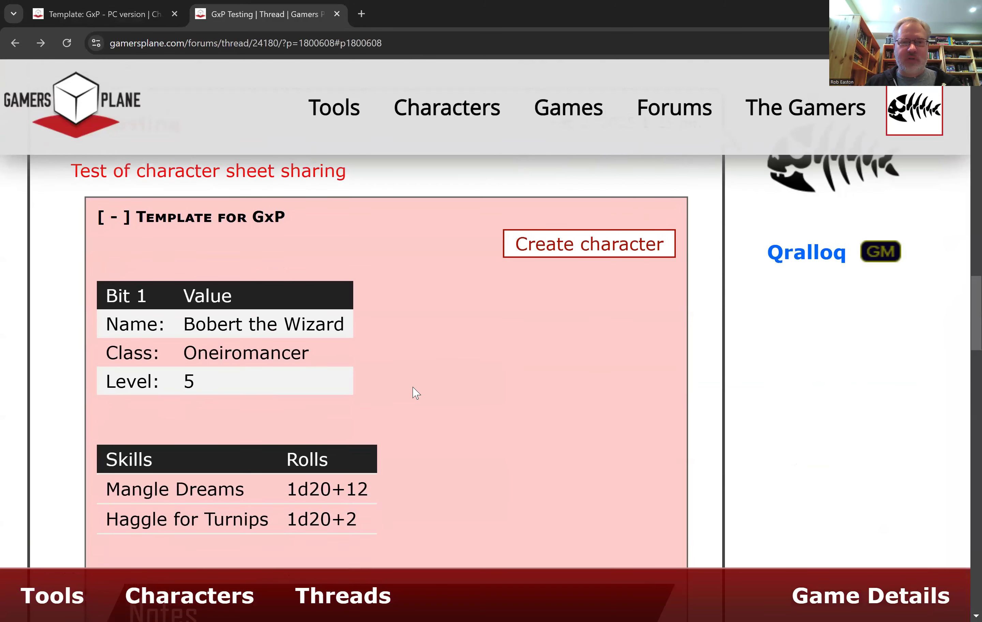
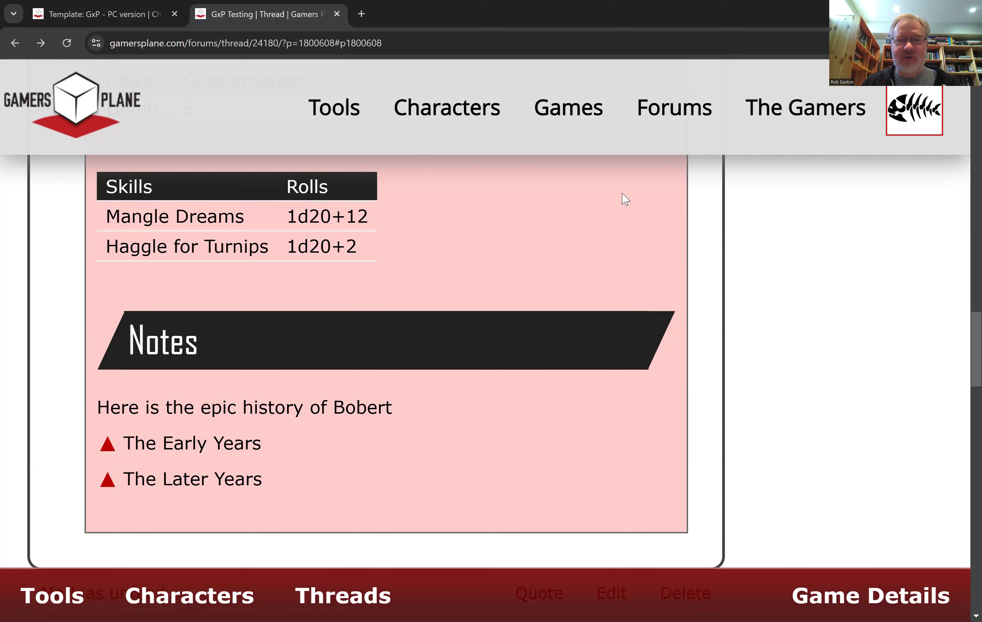
{"action": "scroll", "coordinate": [522, 251], "scroll_direction": "up", "scroll_amount": 5}
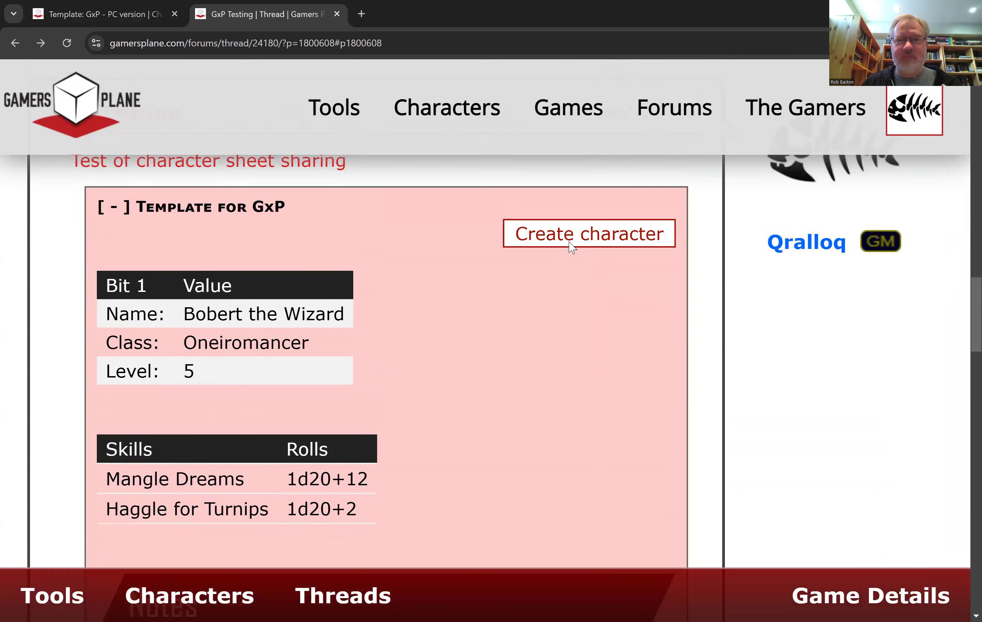
{"action": "scroll", "coordinate": [569, 241], "scroll_direction": "up", "scroll_amount": 1}
{"action": "scroll", "coordinate": [478, 364], "scroll_direction": "down", "scroll_amount": 1}
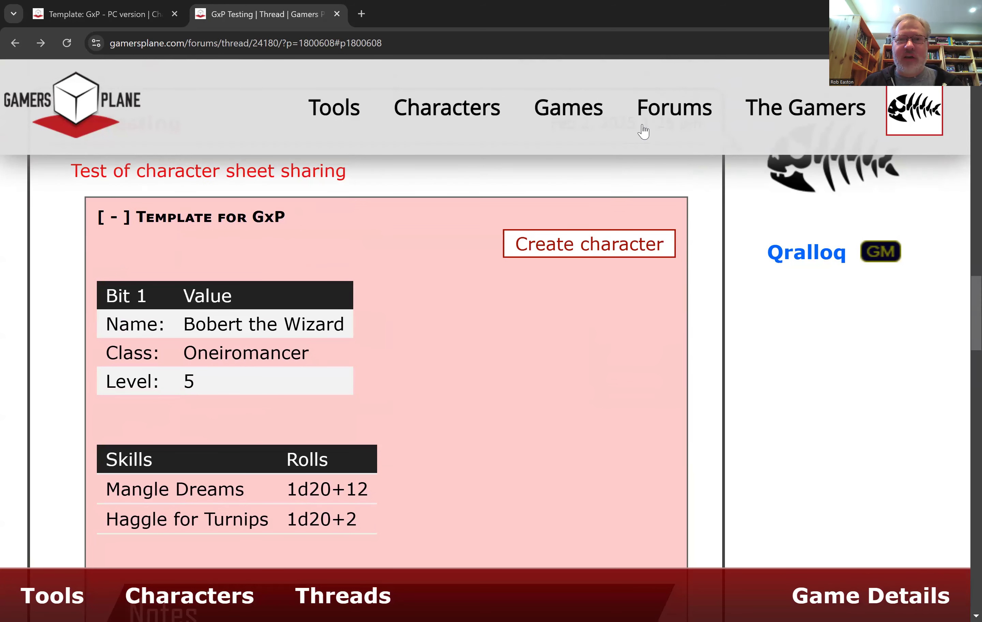
- Go to the site's Forums index and open the General Guides forum in the Guides section
{"action": "left_click", "coordinate": [669, 115]}
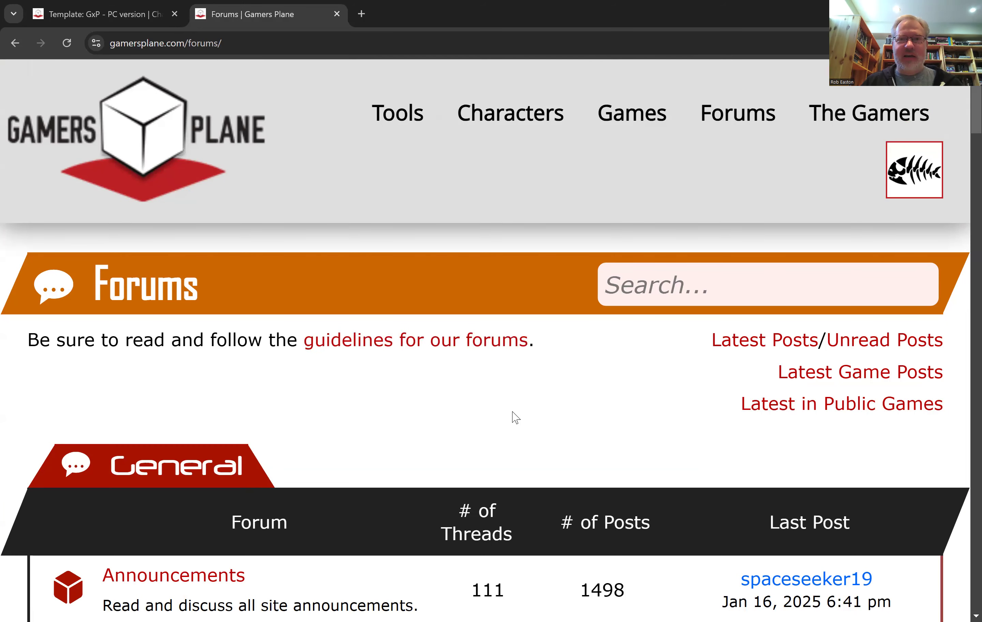
{"action": "scroll", "coordinate": [384, 419], "scroll_direction": "down", "scroll_amount": 8}
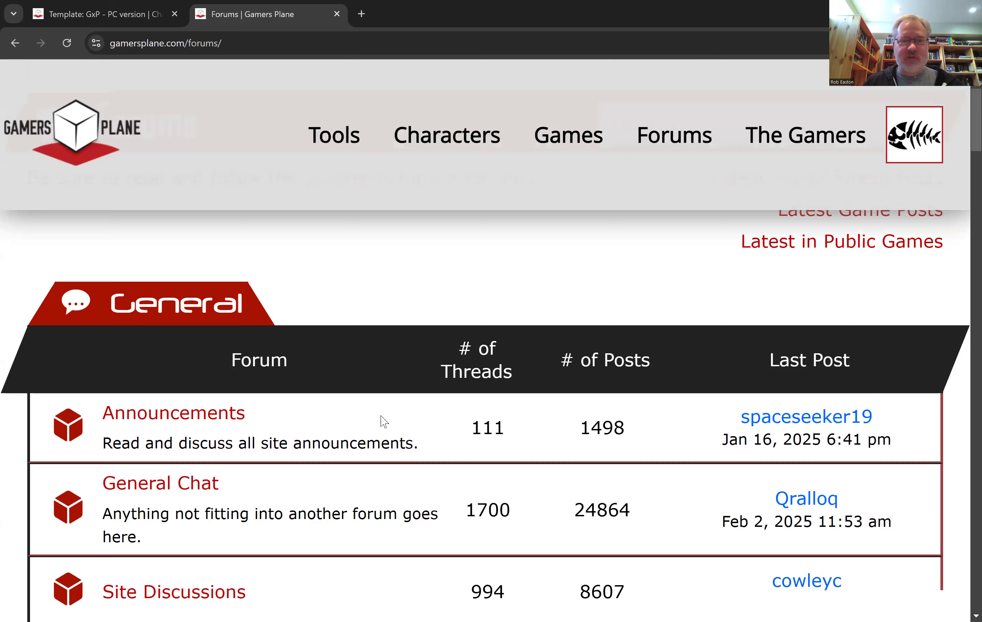
{"action": "scroll", "coordinate": [361, 412], "scroll_direction": "down", "scroll_amount": 5}
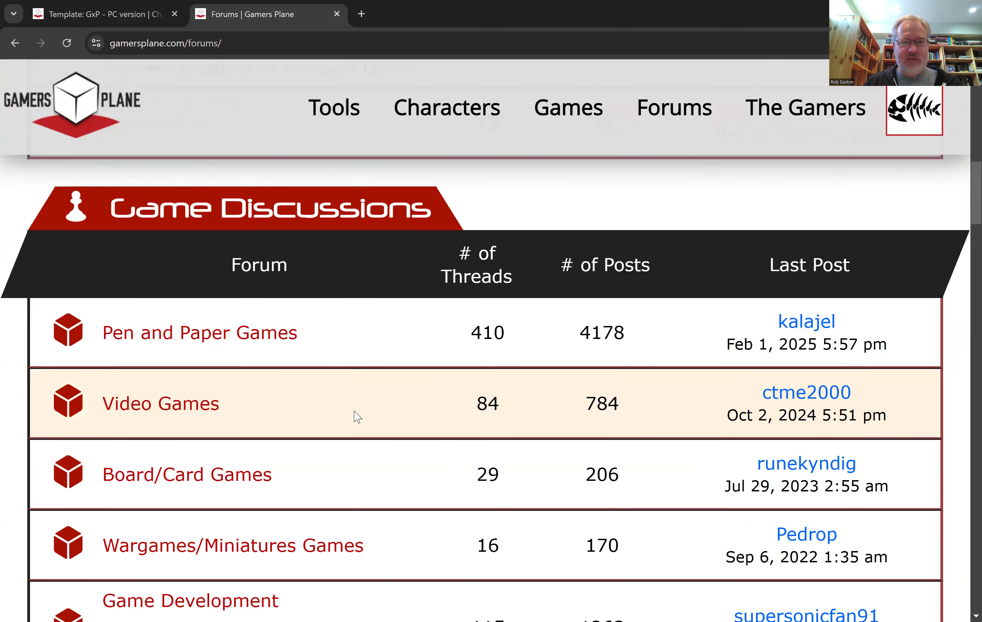
{"action": "scroll", "coordinate": [357, 417], "scroll_direction": "down", "scroll_amount": 6}
{"action": "left_click", "coordinate": [198, 439]}
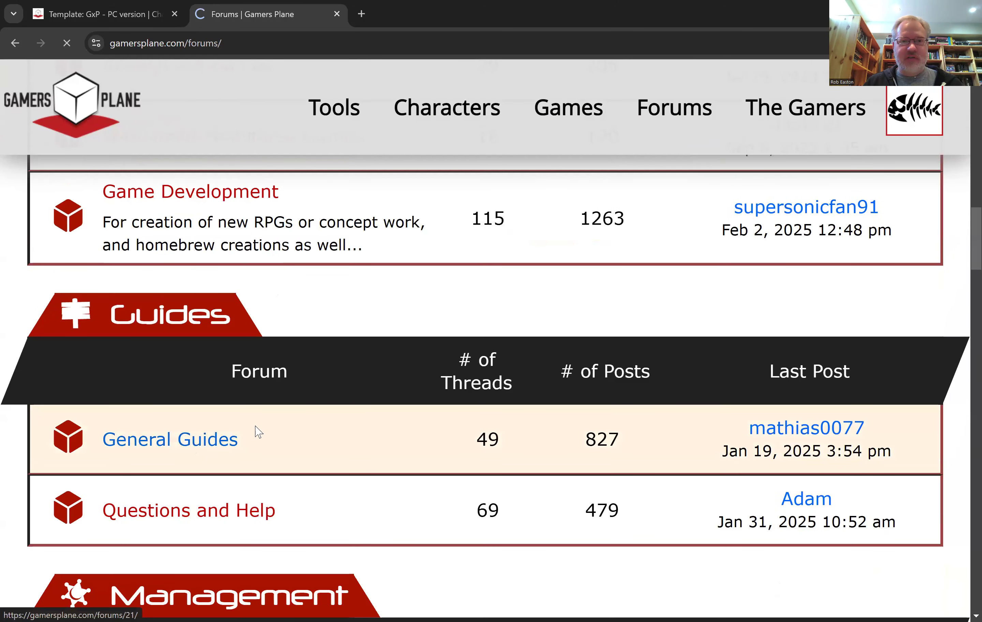
- Open the Guide to Gamers' Plane BBCode's last post in a new tab and review its checkbox, variable and calculation examples
{"action": "scroll", "coordinate": [551, 234], "scroll_direction": "down", "scroll_amount": 3}
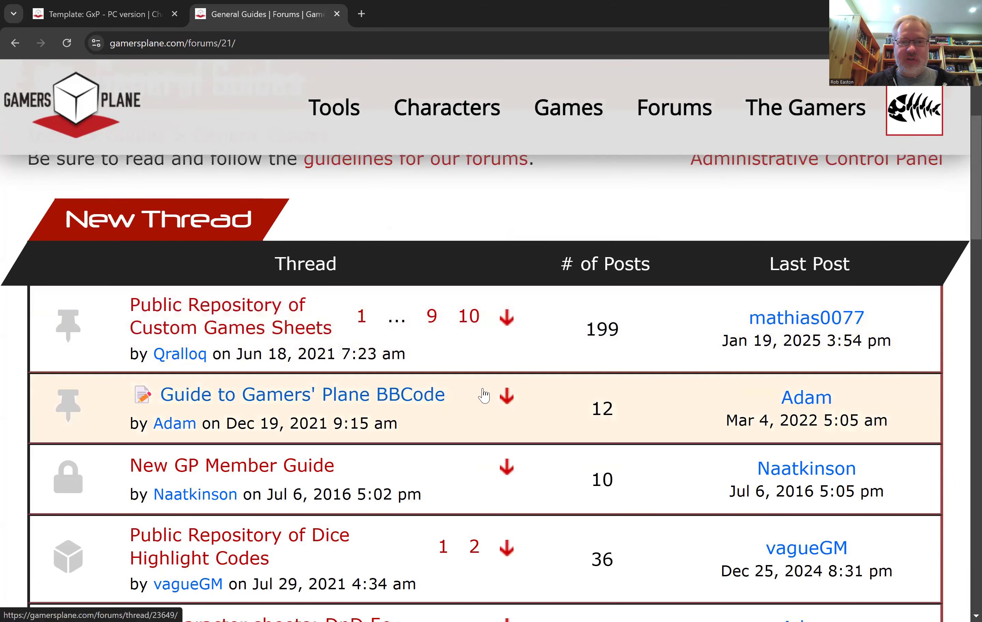
{"action": "right_click", "coordinate": [507, 398]}
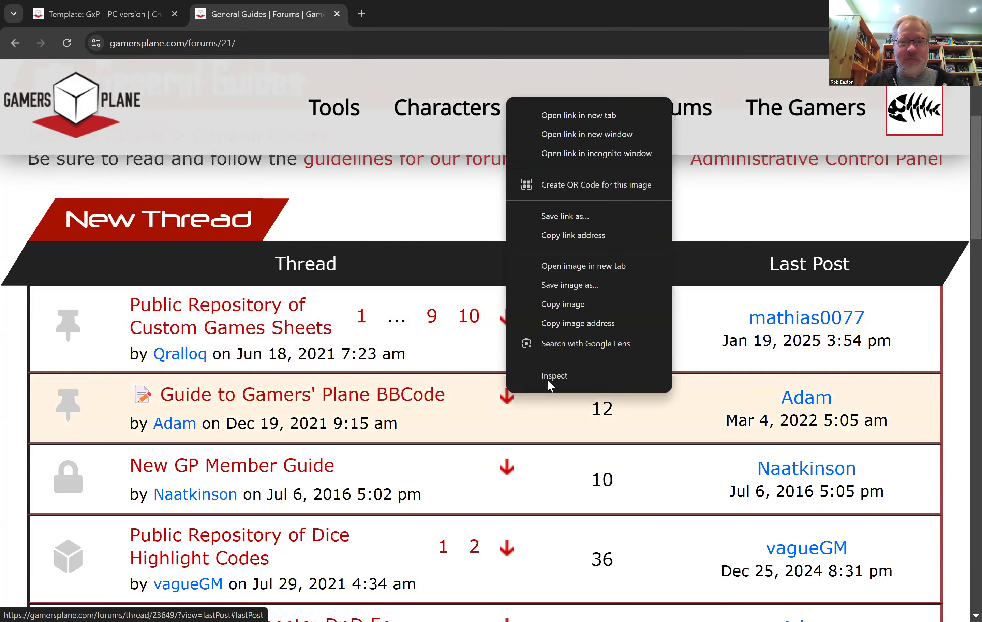
{"action": "left_click", "coordinate": [595, 122]}
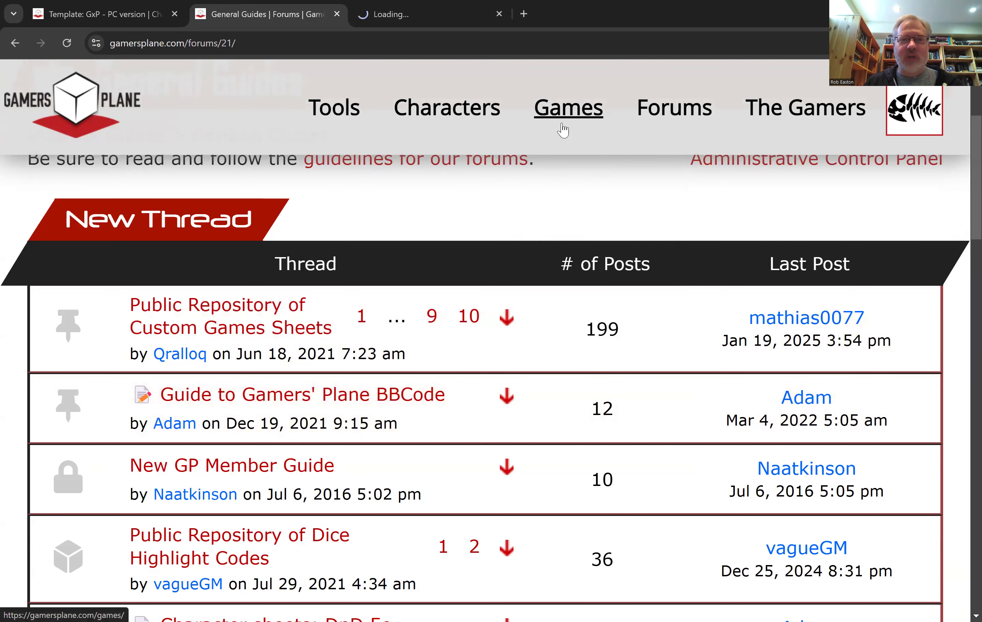
{"action": "left_click", "coordinate": [377, 25]}
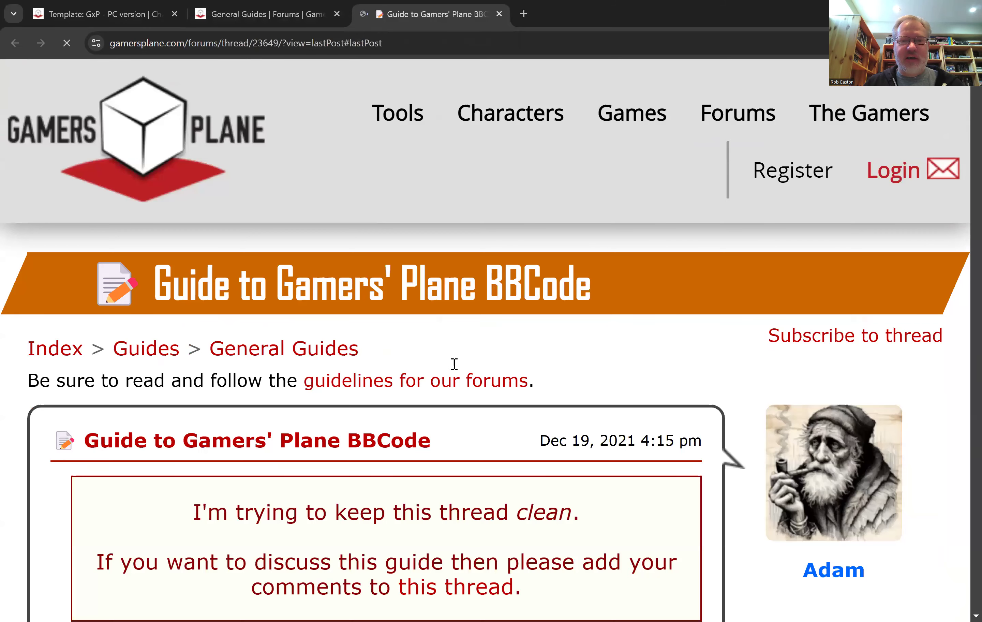
{"action": "scroll", "coordinate": [449, 360], "scroll_direction": "down", "scroll_amount": 6}
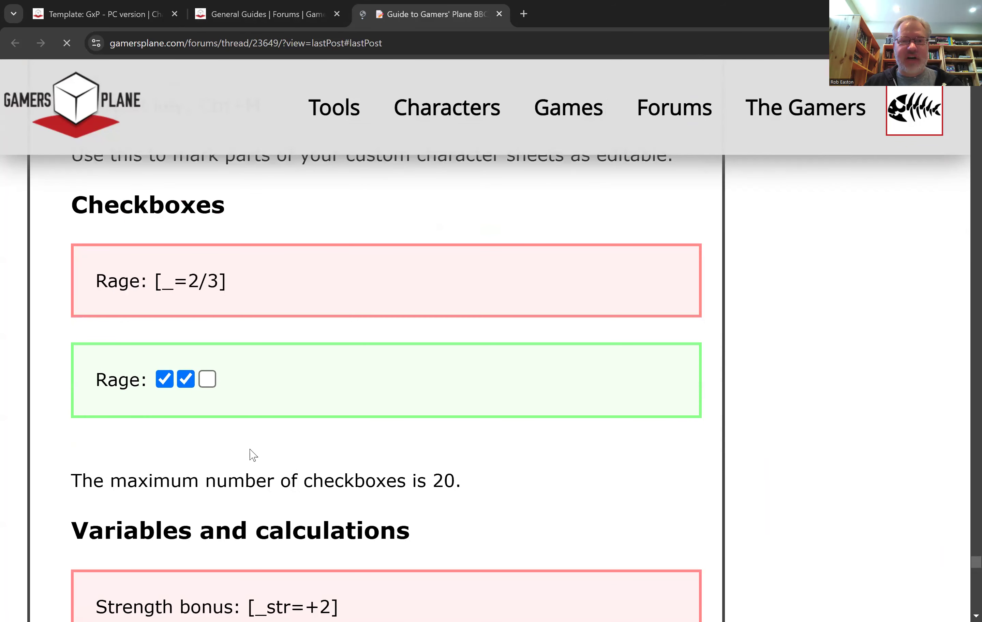
{"action": "scroll", "coordinate": [397, 384], "scroll_direction": "down", "scroll_amount": 7}
{"action": "scroll", "coordinate": [335, 304], "scroll_direction": "up", "scroll_amount": 3}
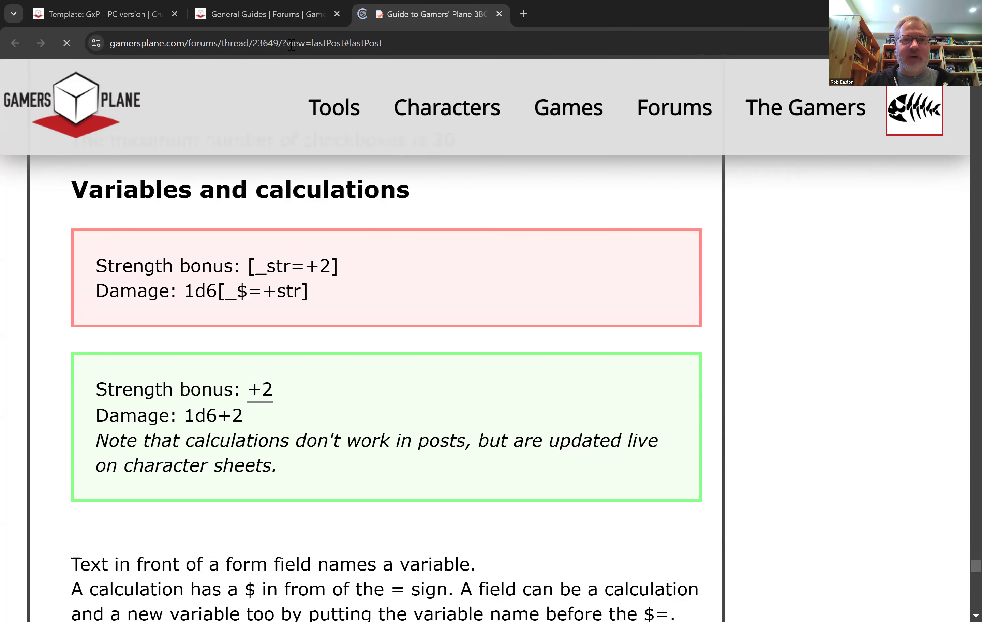
- Return to General Guides, open the Public Repository of Custom Games Sheets thread and browse its Index of Custom Sheets
{"action": "left_click", "coordinate": [284, 16]}
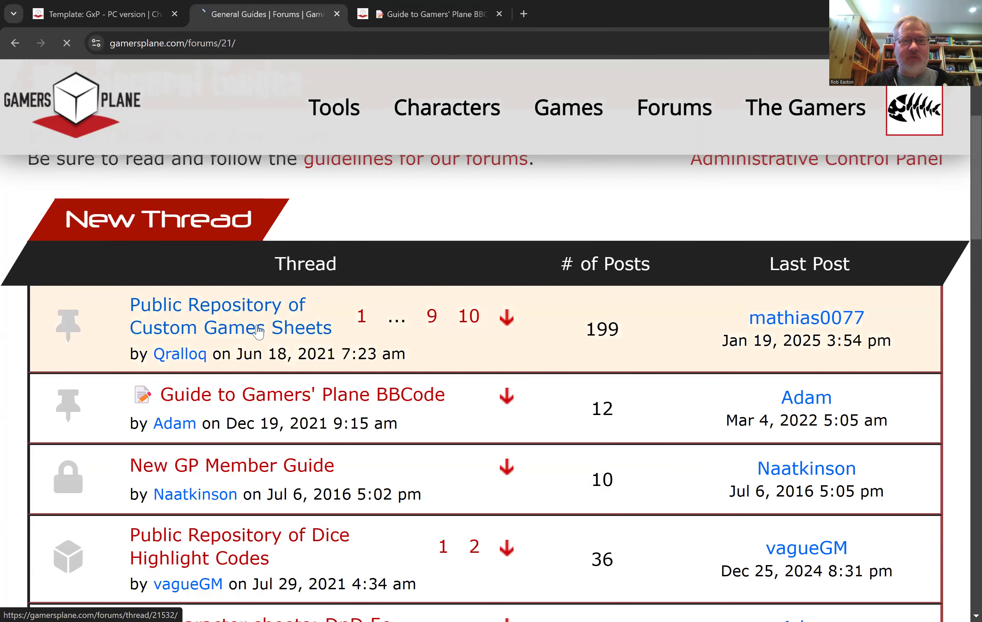
{"action": "left_click", "coordinate": [330, 361]}
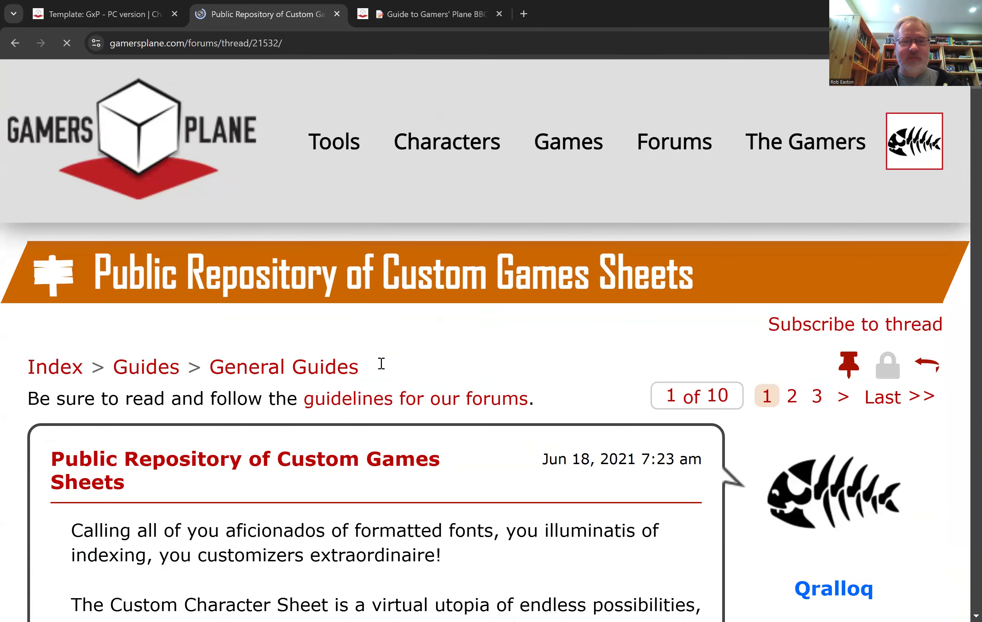
{"action": "scroll", "coordinate": [377, 355], "scroll_direction": "down", "scroll_amount": 6}
{"action": "scroll", "coordinate": [410, 339], "scroll_direction": "down", "scroll_amount": 5}
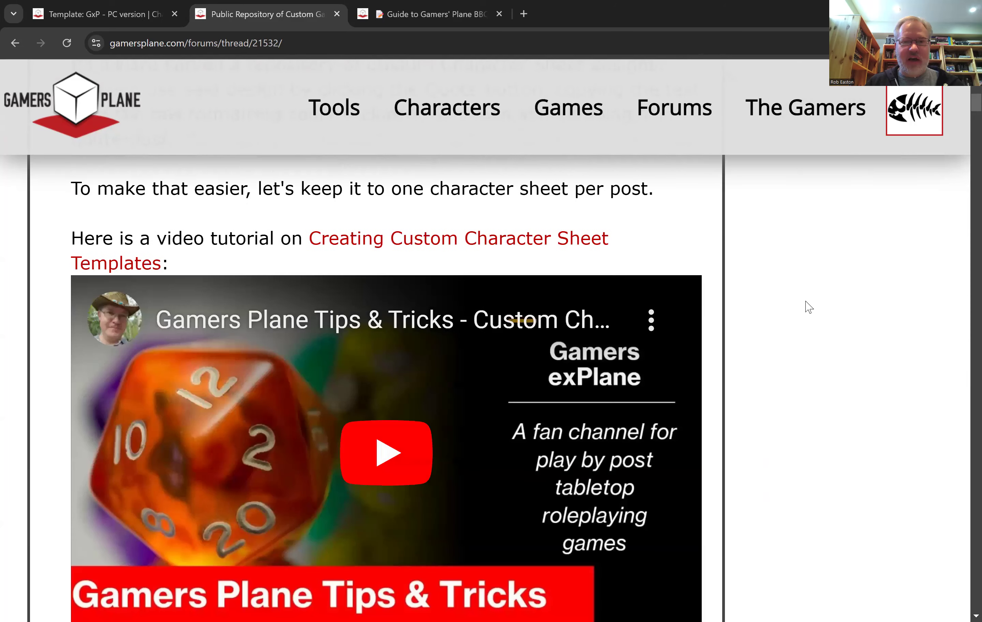
{"action": "scroll", "coordinate": [755, 317], "scroll_direction": "down", "scroll_amount": 10}
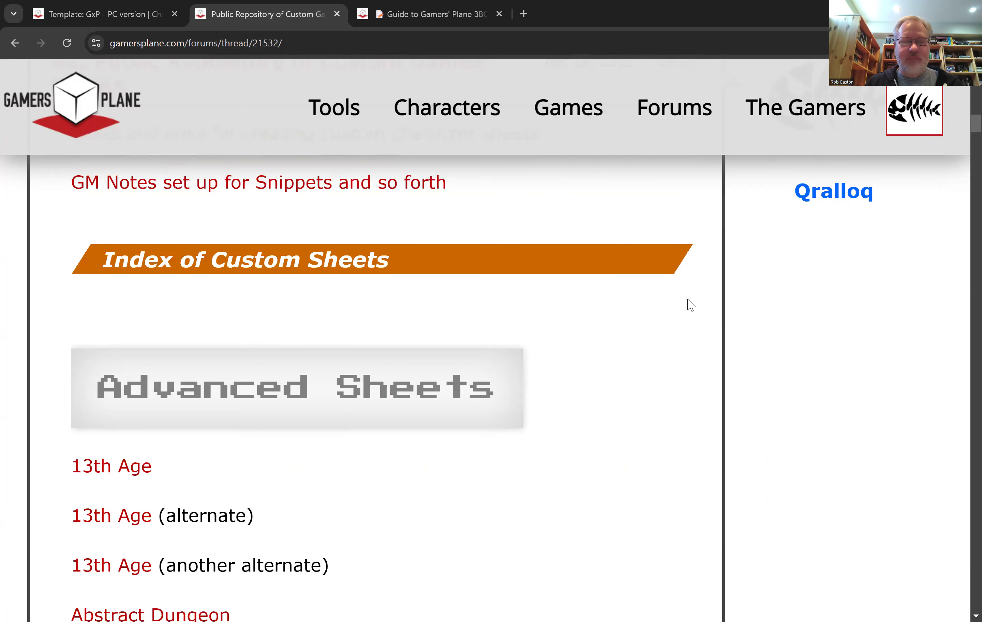
{"action": "scroll", "coordinate": [662, 313], "scroll_direction": "down", "scroll_amount": 8}
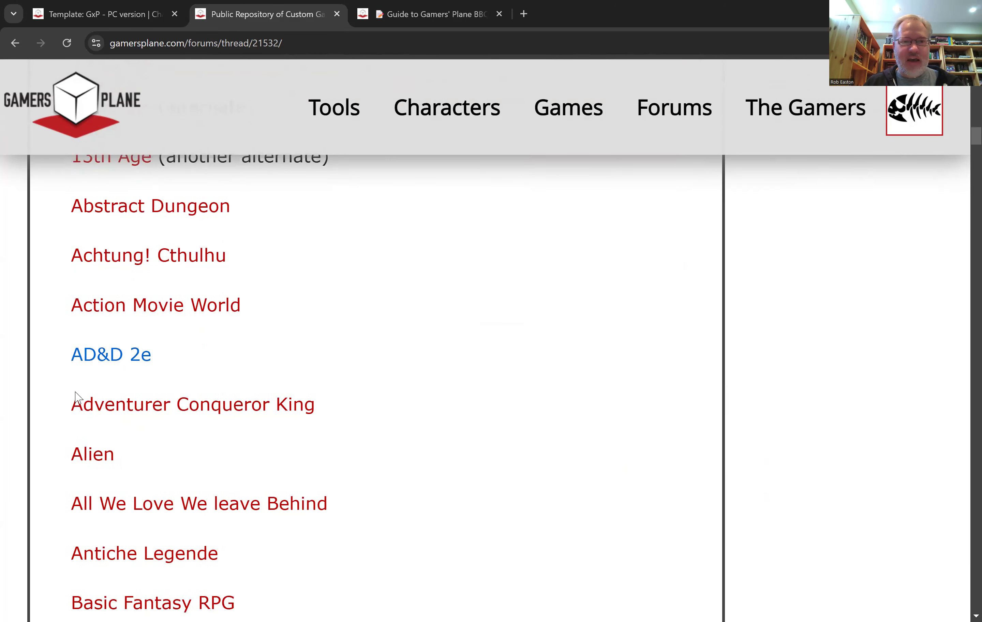
{"action": "scroll", "coordinate": [412, 358], "scroll_direction": "down", "scroll_amount": 9}
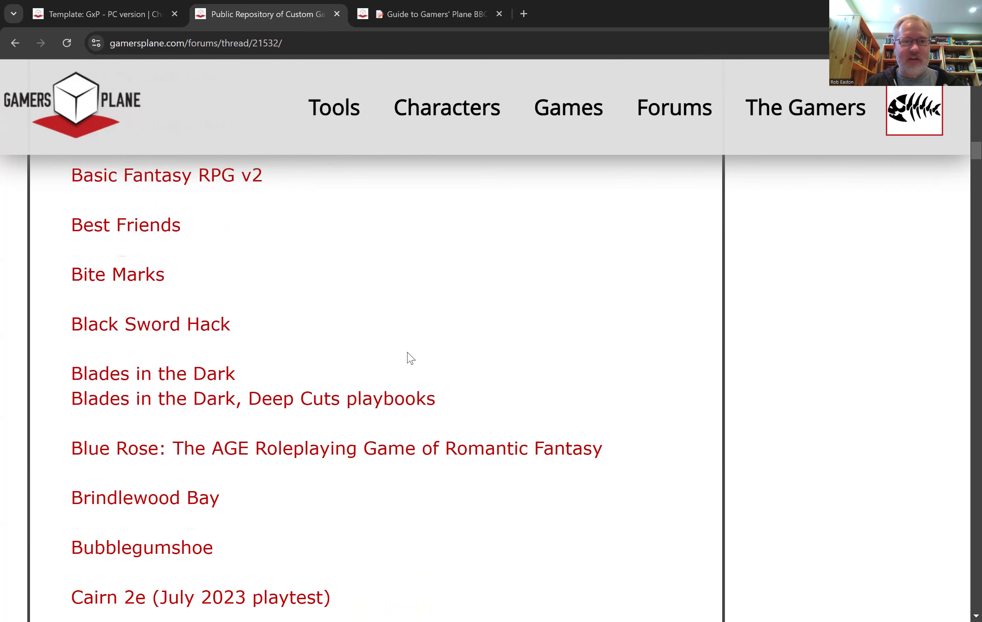
{"action": "scroll", "coordinate": [412, 288], "scroll_direction": "down", "scroll_amount": 15}
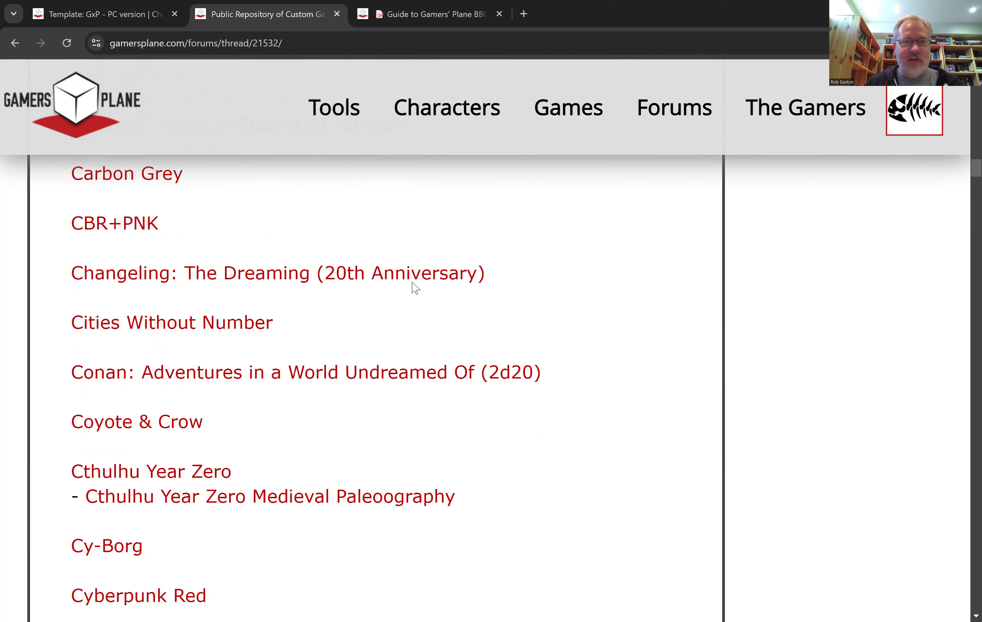
- Open the CBR+PNK entry from the Index of Custom Sheets and expand the CBR+PNK (FitD) sheet in its post
{"action": "scroll", "coordinate": [425, 290], "scroll_direction": "down", "scroll_amount": 7}
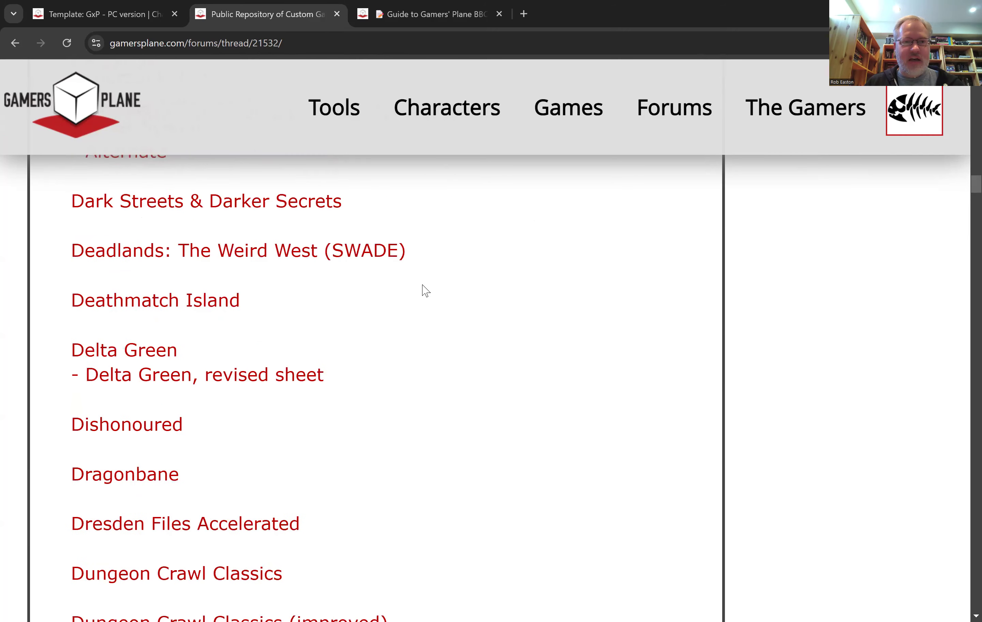
{"action": "scroll", "coordinate": [426, 291], "scroll_direction": "up", "scroll_amount": 5}
{"action": "scroll", "coordinate": [425, 291], "scroll_direction": "up", "scroll_amount": 5}
{"action": "left_click", "coordinate": [129, 252]}
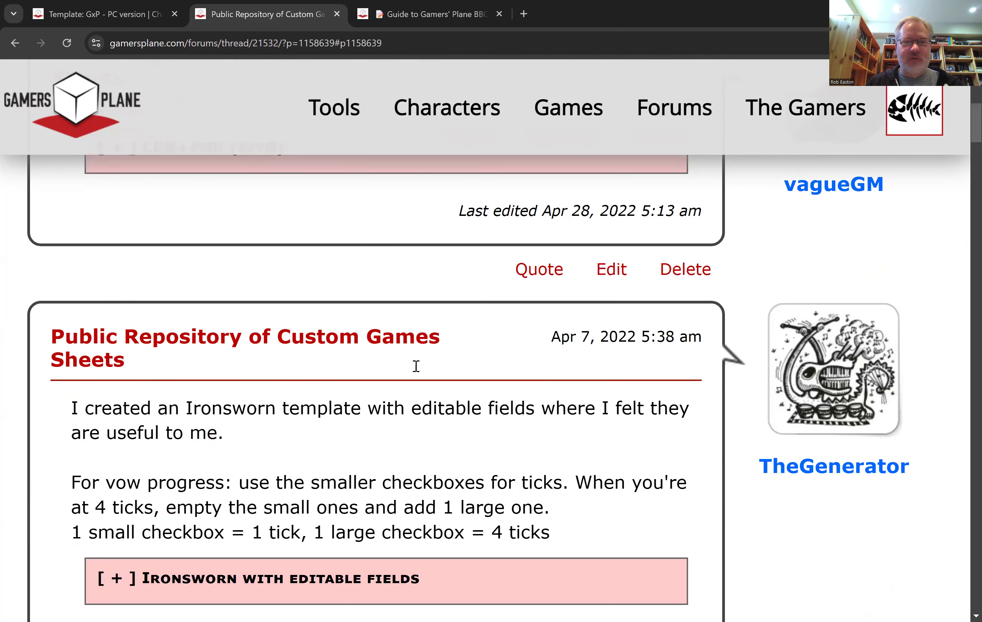
{"action": "scroll", "coordinate": [584, 357], "scroll_direction": "up", "scroll_amount": 7}
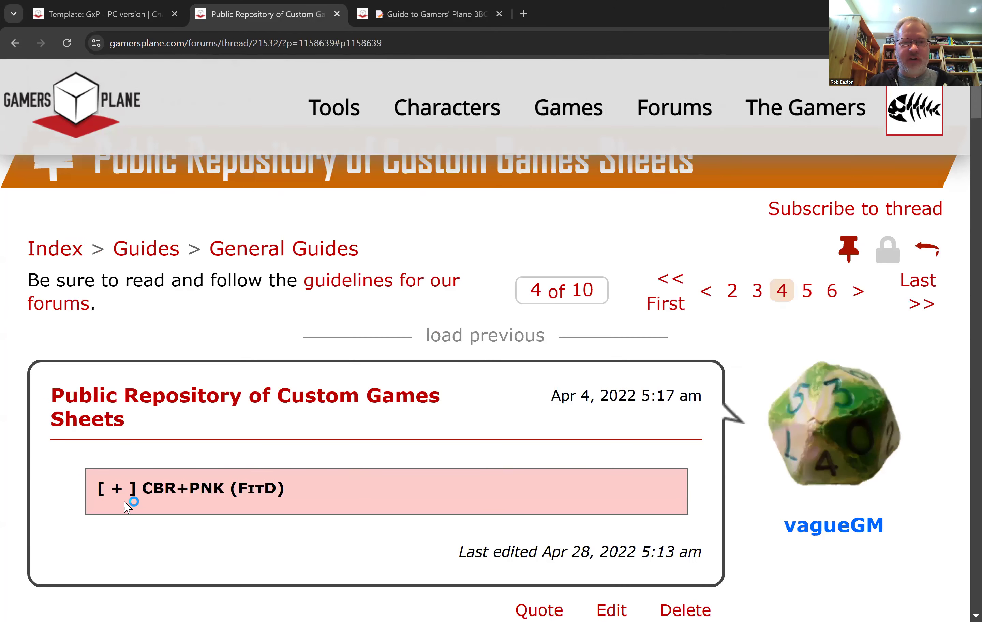
{"action": "left_click", "coordinate": [116, 490]}
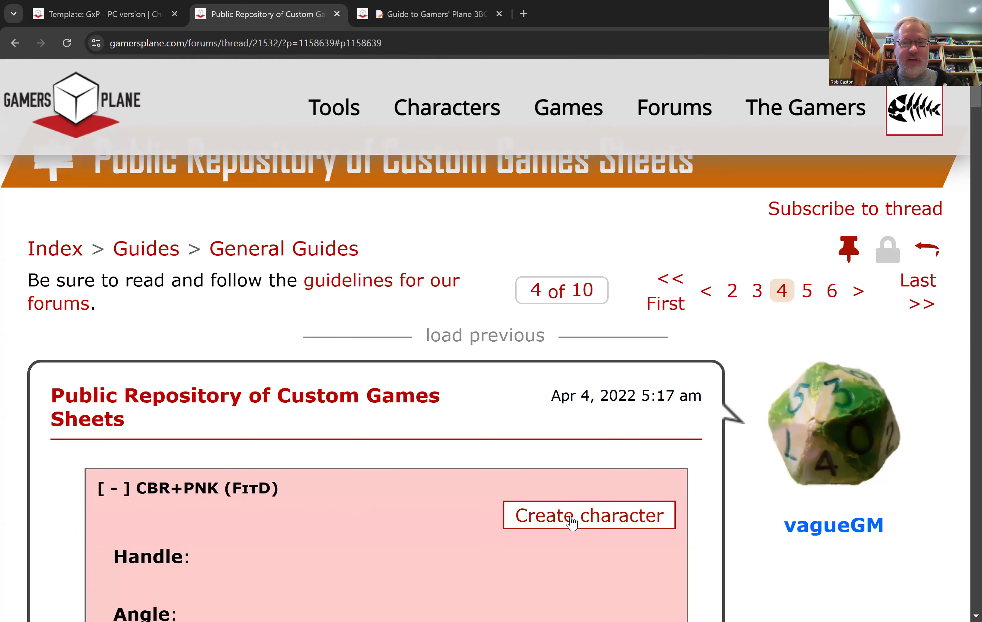
- Examine the CBR+PNK sheet and its Create character option, and browse the following repository posts as far as Tales from the Loop
{"action": "scroll", "coordinate": [419, 424], "scroll_direction": "down", "scroll_amount": 2}
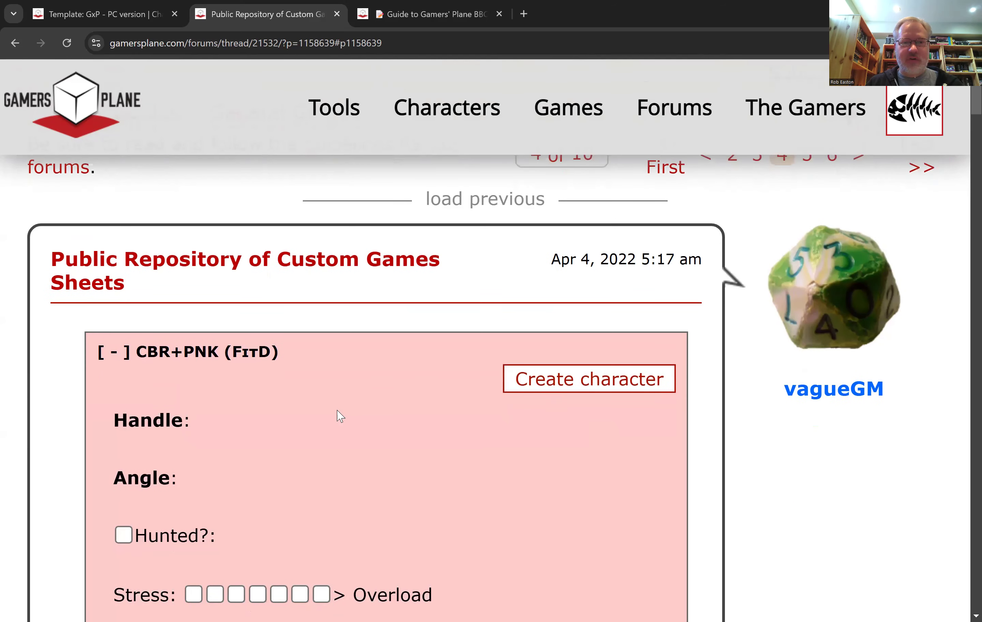
{"action": "scroll", "coordinate": [465, 382], "scroll_direction": "down", "scroll_amount": 4}
{"action": "scroll", "coordinate": [481, 380], "scroll_direction": "down", "scroll_amount": 10}
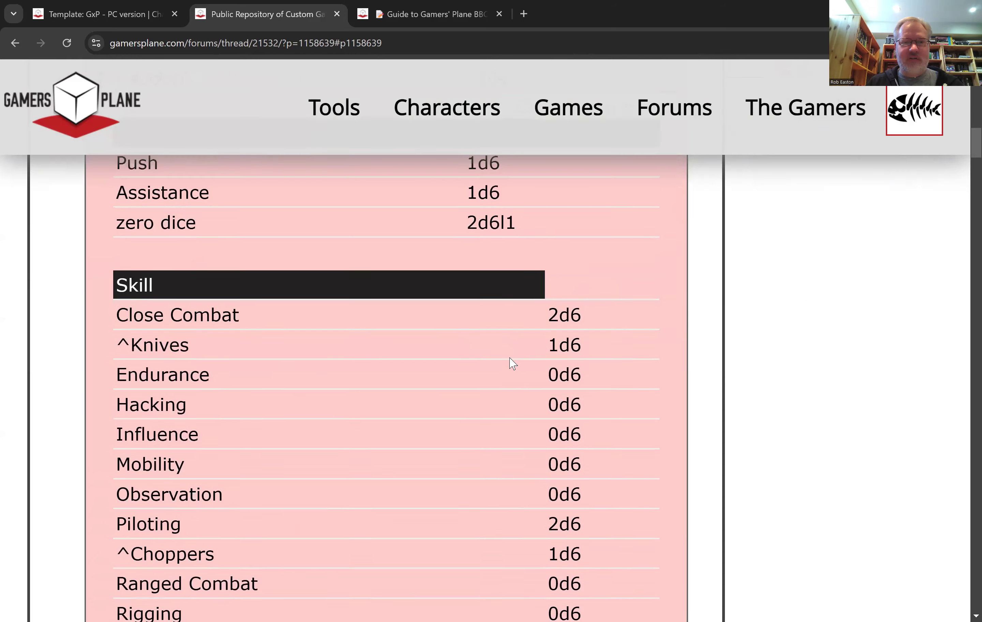
{"action": "scroll", "coordinate": [453, 364], "scroll_direction": "down", "scroll_amount": 16}
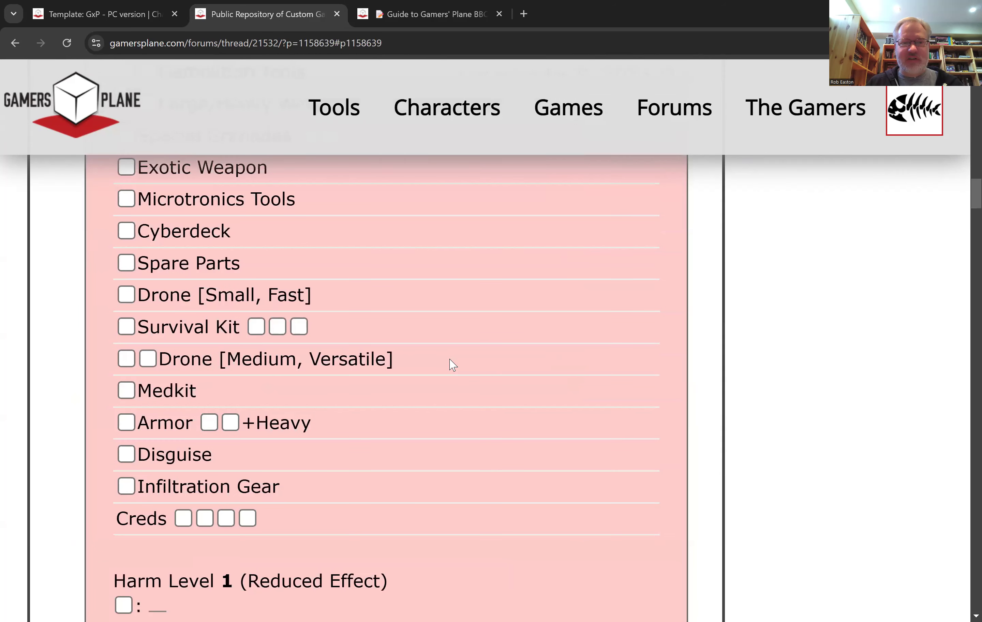
{"action": "scroll", "coordinate": [455, 369], "scroll_direction": "down", "scroll_amount": 3}
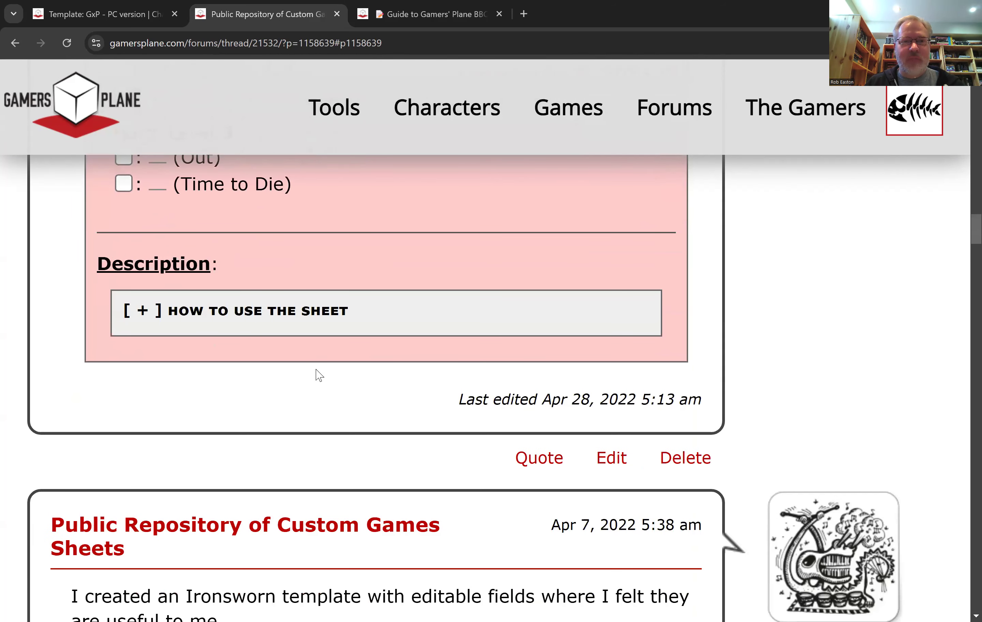
{"action": "scroll", "coordinate": [397, 374], "scroll_direction": "down", "scroll_amount": 6}
{"action": "scroll", "coordinate": [397, 373], "scroll_direction": "down", "scroll_amount": 4}
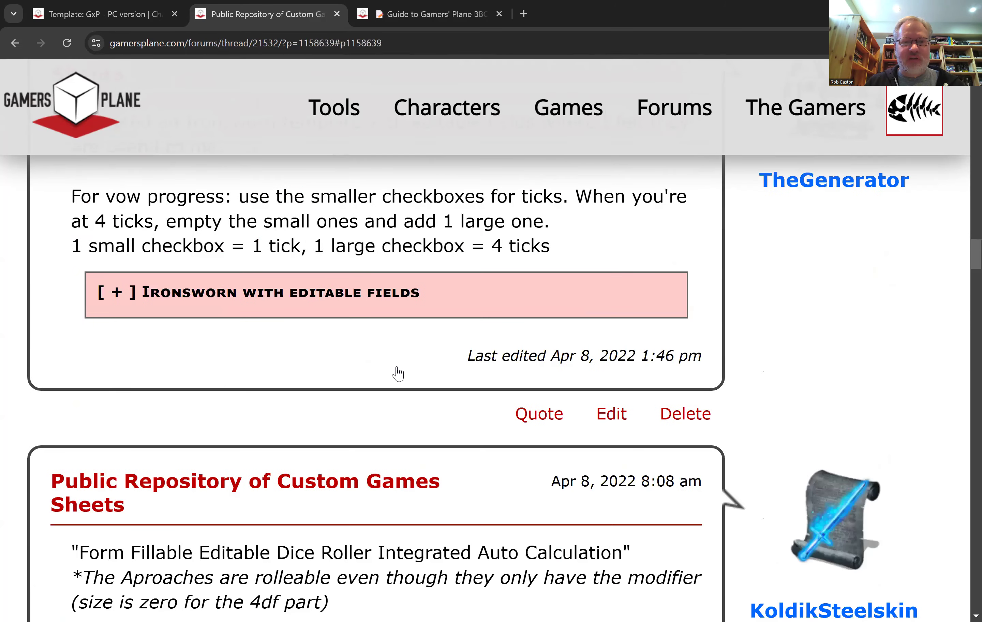
{"action": "scroll", "coordinate": [397, 372], "scroll_direction": "down", "scroll_amount": 5}
{"action": "scroll", "coordinate": [181, 386], "scroll_direction": "down", "scroll_amount": 10}
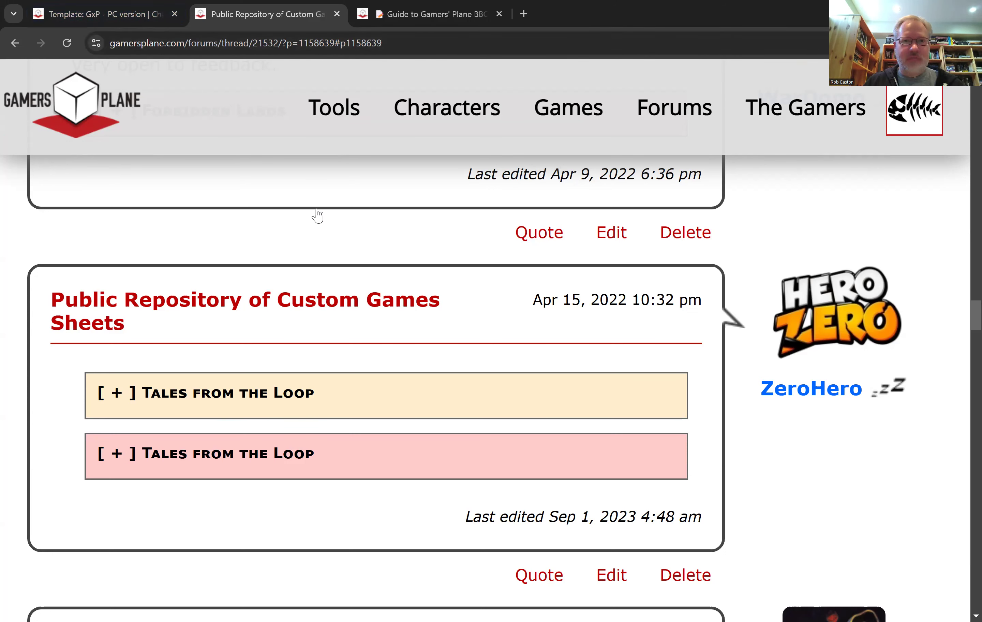
- Switch to the character sheet's browser tab, go to My Characters and create a Custom system character labelled "delete me"
{"action": "left_click", "coordinate": [136, 15]}
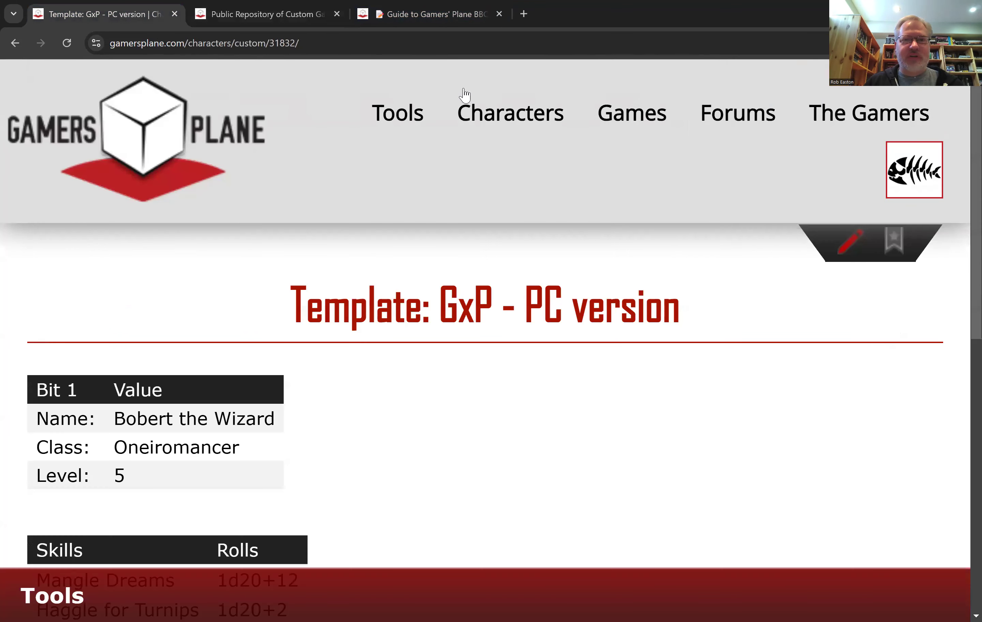
{"action": "mouse_move", "coordinate": [502, 116]}
{"action": "left_click", "coordinate": [496, 162]}
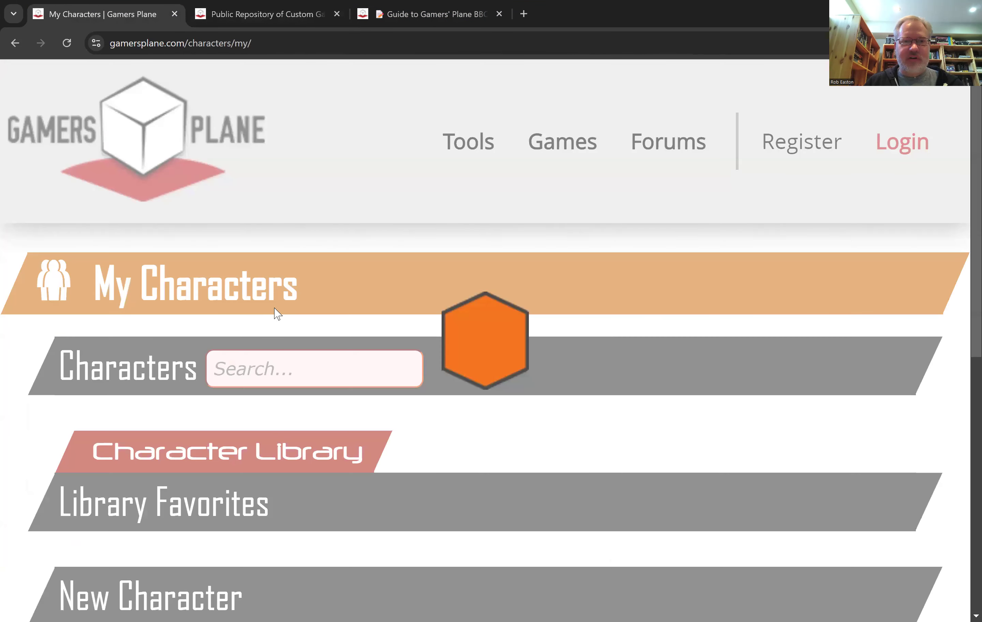
{"action": "scroll", "coordinate": [283, 338], "scroll_direction": "down", "scroll_amount": 10}
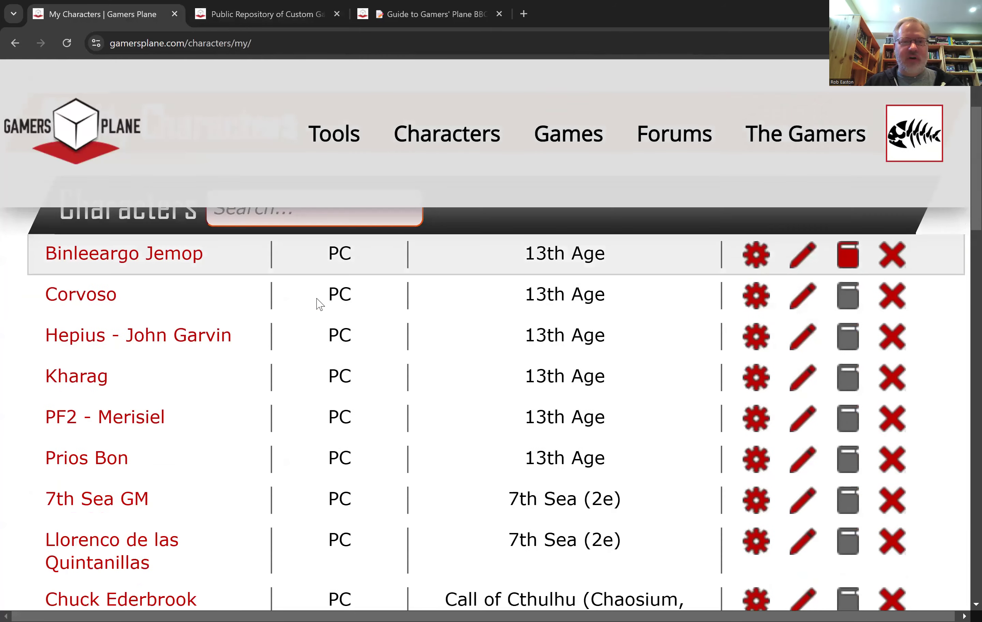
{"action": "scroll", "coordinate": [272, 345], "scroll_direction": "down", "scroll_amount": 10}
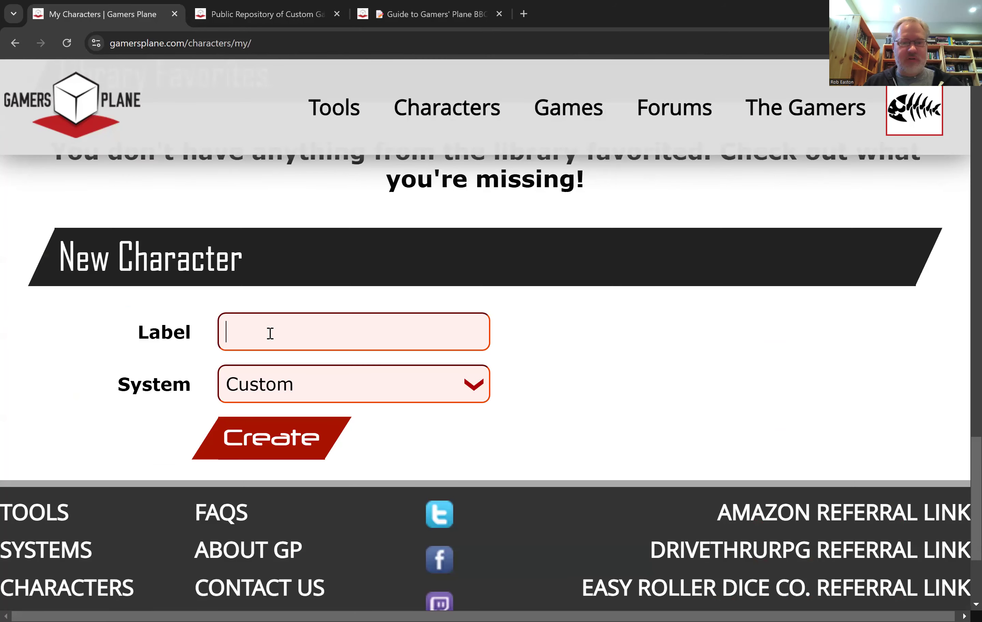
{"action": "type", "text": "delete me"}
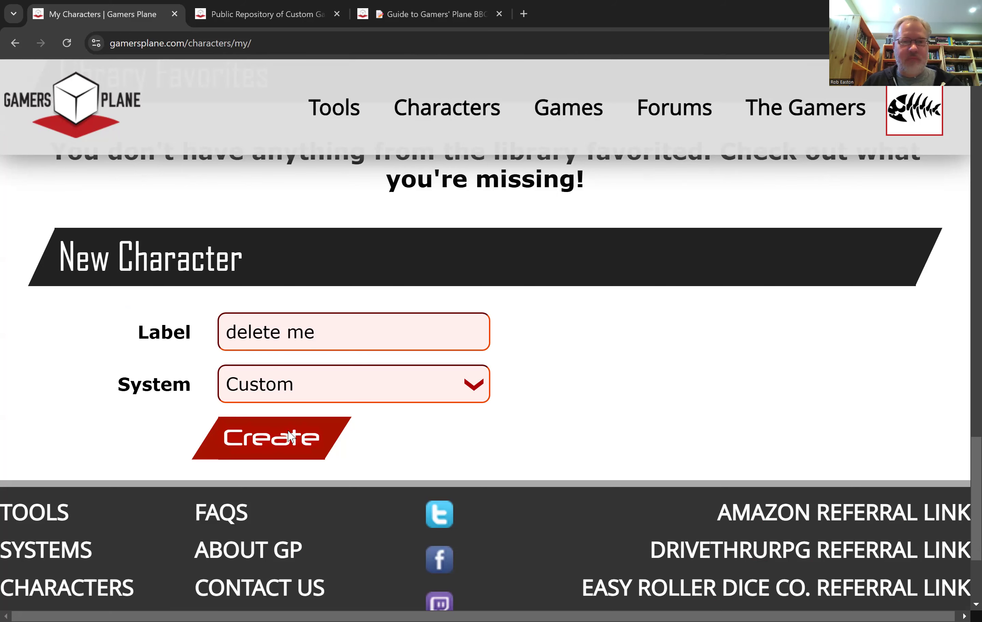
{"action": "key", "text": "Return"}
- Load the Tales from the Loop template into the new character's sheet
{"action": "scroll", "coordinate": [603, 335], "scroll_direction": "down", "scroll_amount": 4}
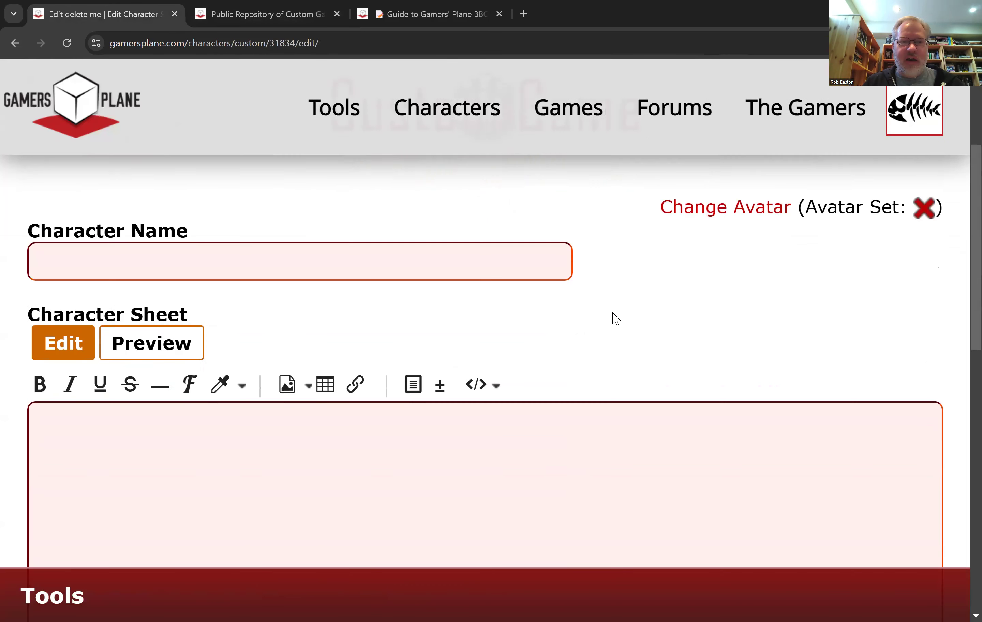
{"action": "scroll", "coordinate": [652, 271], "scroll_direction": "up", "scroll_amount": 4}
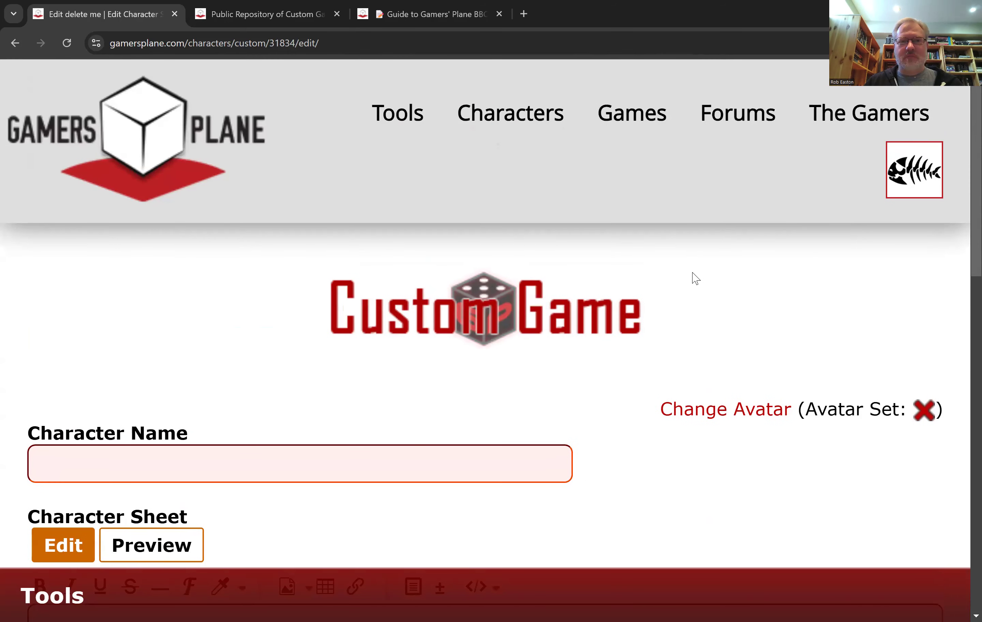
{"action": "scroll", "coordinate": [695, 279], "scroll_direction": "down", "scroll_amount": 10}
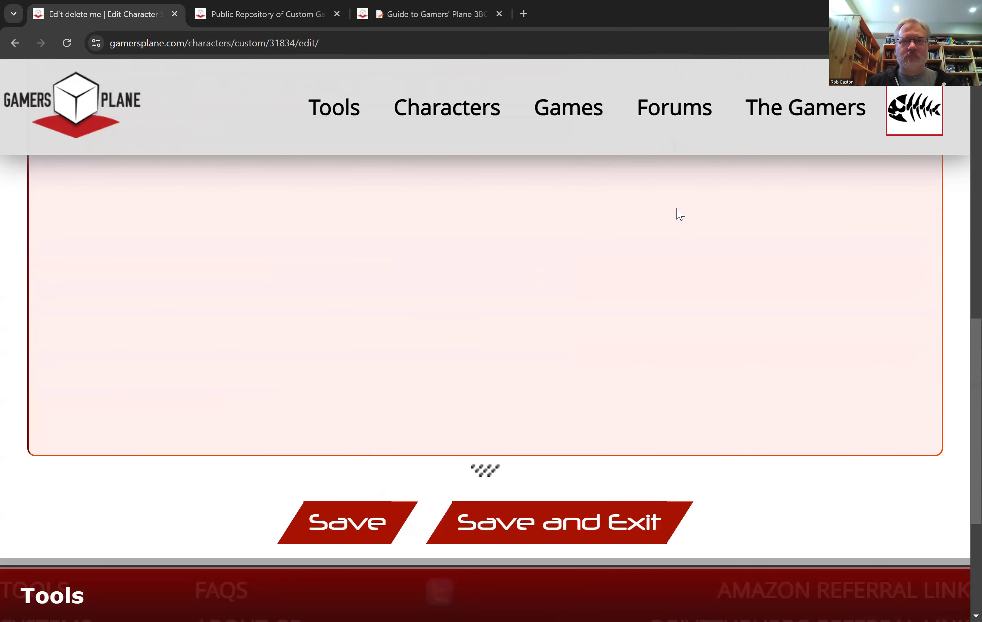
{"action": "scroll", "coordinate": [641, 369], "scroll_direction": "up", "scroll_amount": 10}
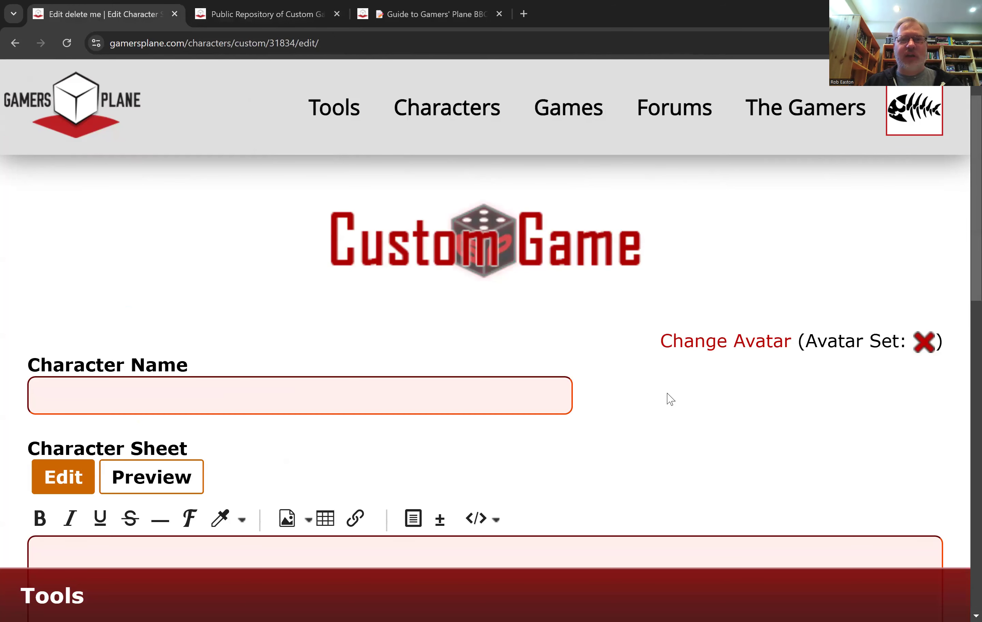
{"action": "scroll", "coordinate": [675, 405], "scroll_direction": "down", "scroll_amount": 3}
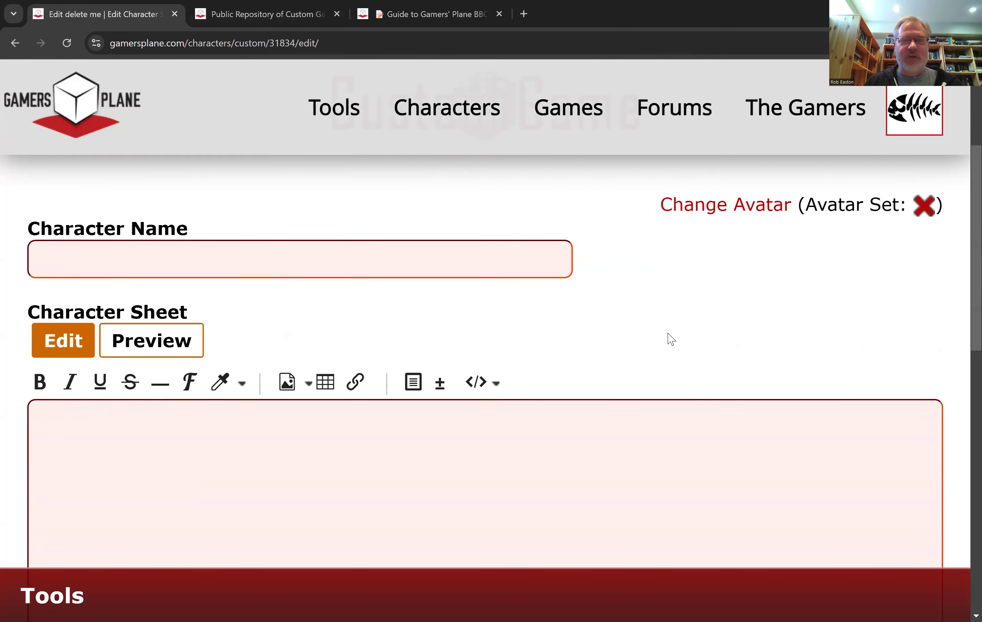
{"action": "scroll", "coordinate": [669, 338], "scroll_direction": "up", "scroll_amount": 5}
{"action": "scroll", "coordinate": [563, 422], "scroll_direction": "down", "scroll_amount": 3}
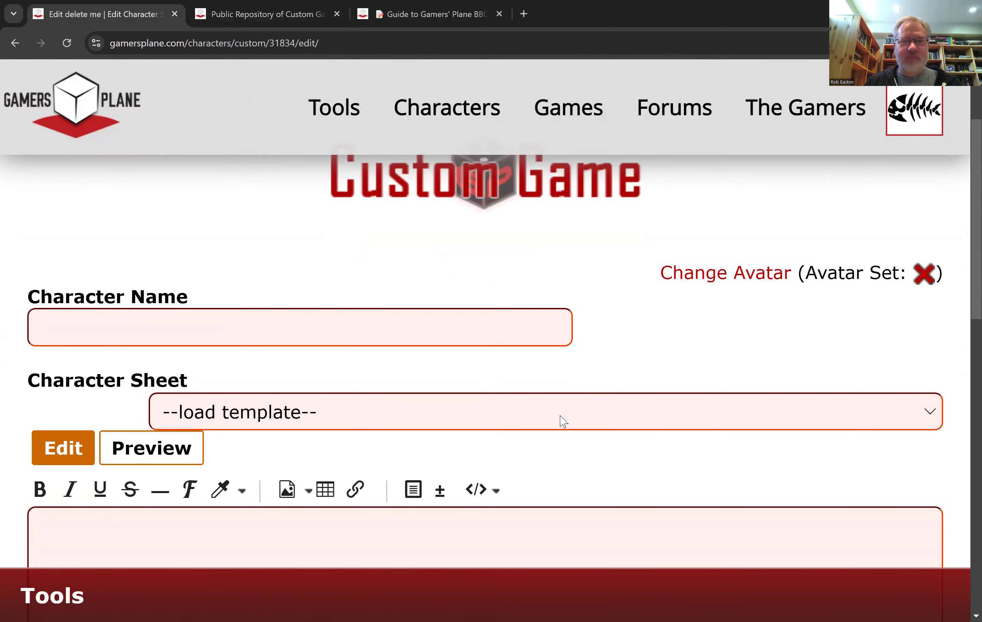
{"action": "scroll", "coordinate": [470, 364], "scroll_direction": "down", "scroll_amount": 5}
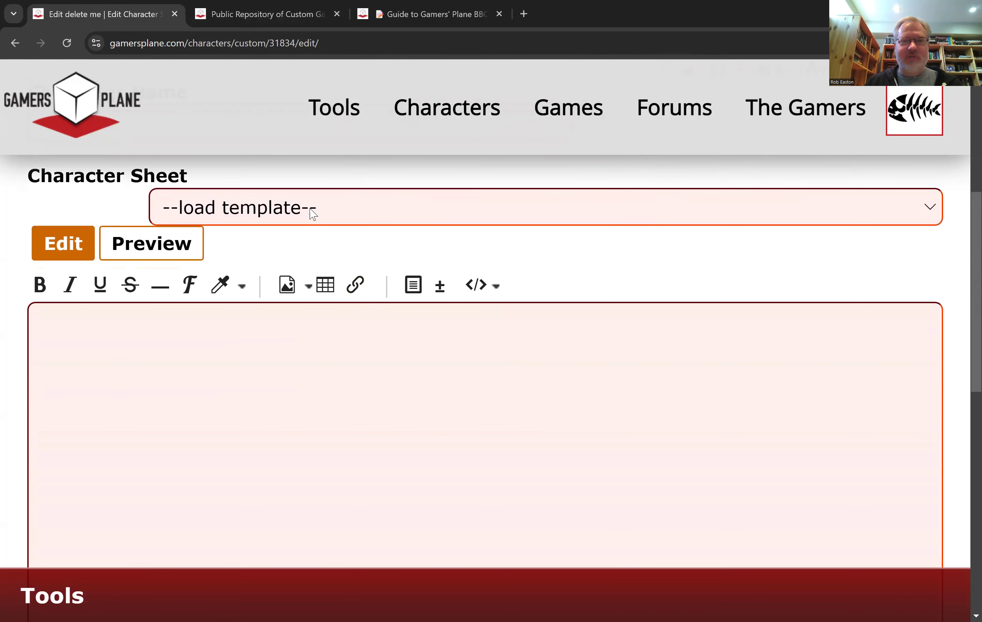
{"action": "left_click", "coordinate": [349, 213]}
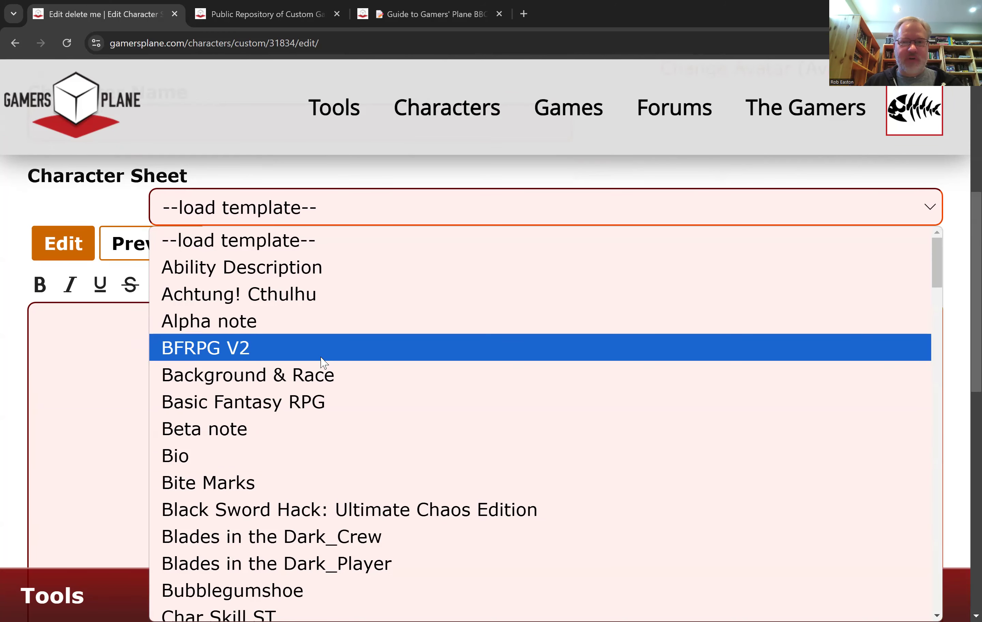
{"action": "scroll", "coordinate": [340, 379], "scroll_direction": "down", "scroll_amount": 5}
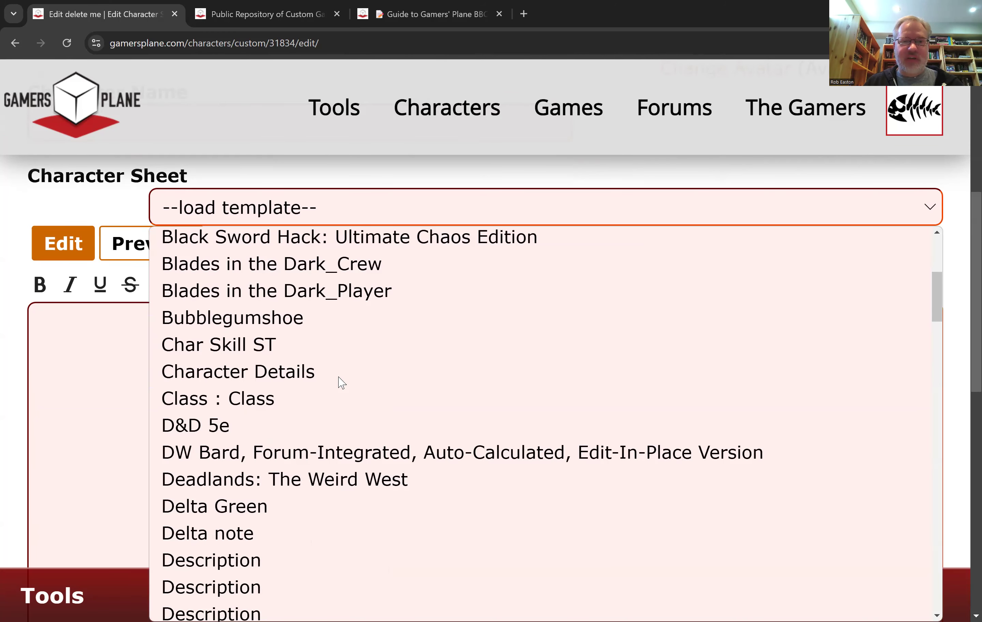
{"action": "scroll", "coordinate": [342, 383], "scroll_direction": "down", "scroll_amount": 20}
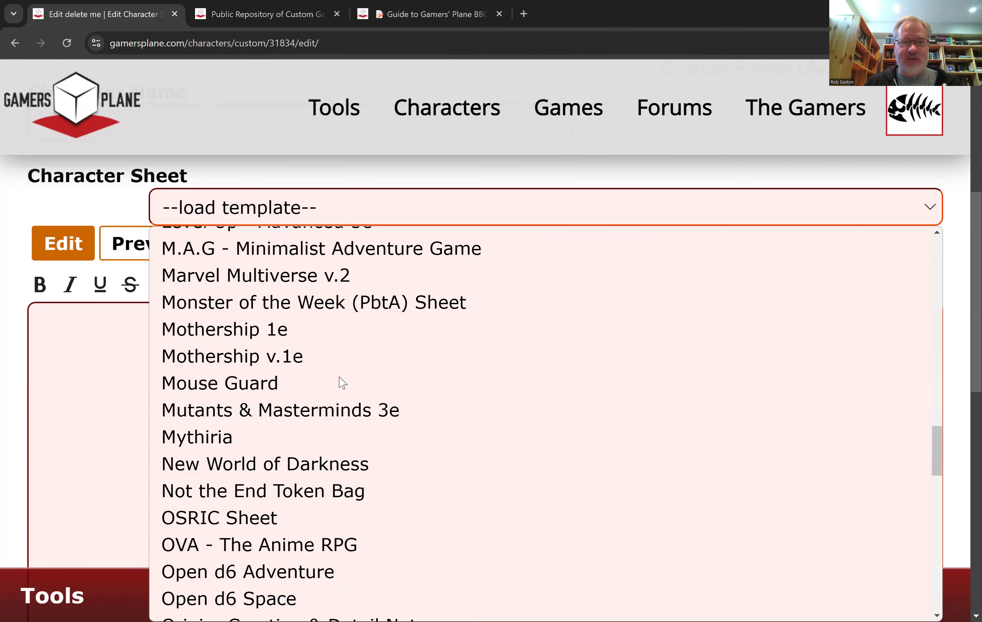
{"action": "scroll", "coordinate": [343, 383], "scroll_direction": "down", "scroll_amount": 6}
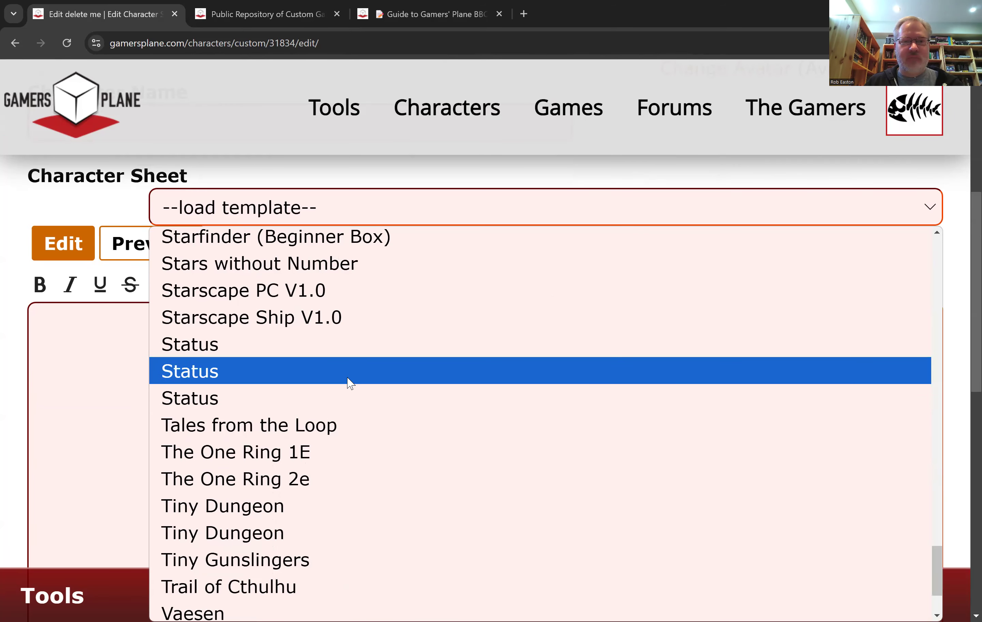
{"action": "left_click", "coordinate": [345, 426]}
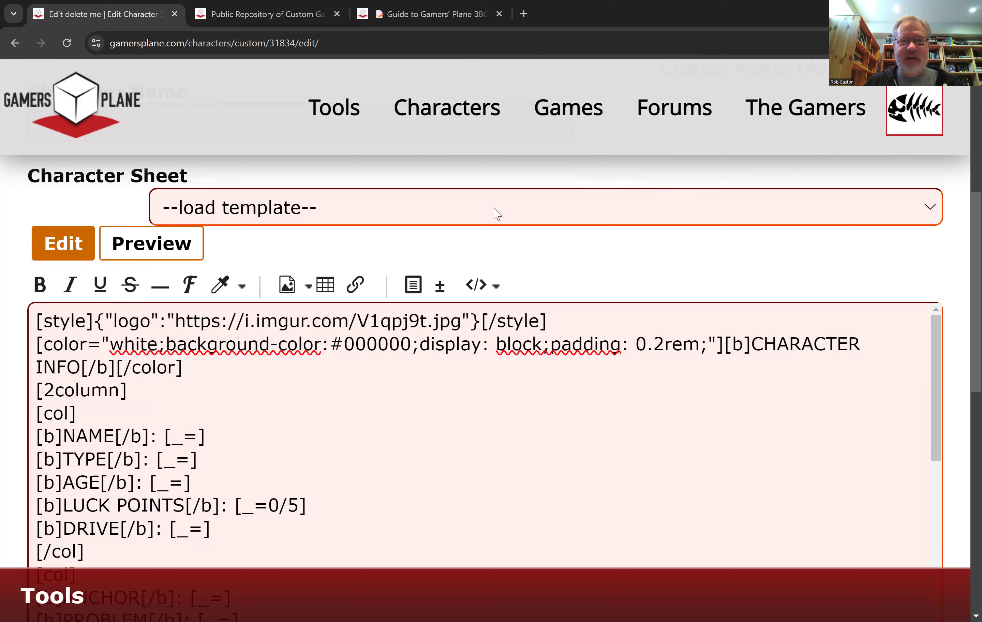
- Preview the loaded sheet, check the Tales from the Loop post in the repository thread and return to the character
{"action": "left_click", "coordinate": [125, 245]}
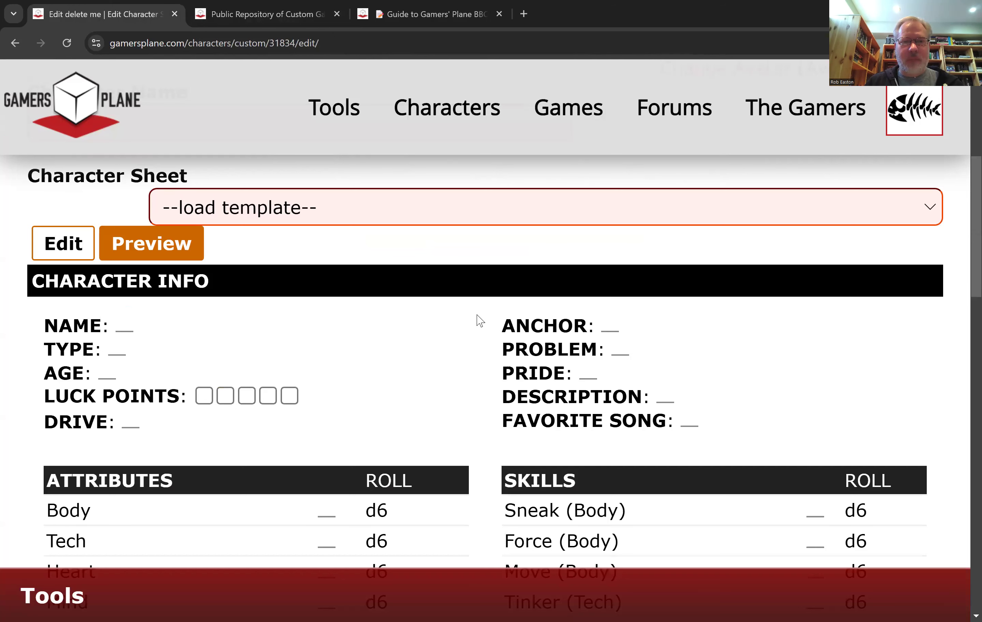
{"action": "left_click", "coordinate": [277, 18]}
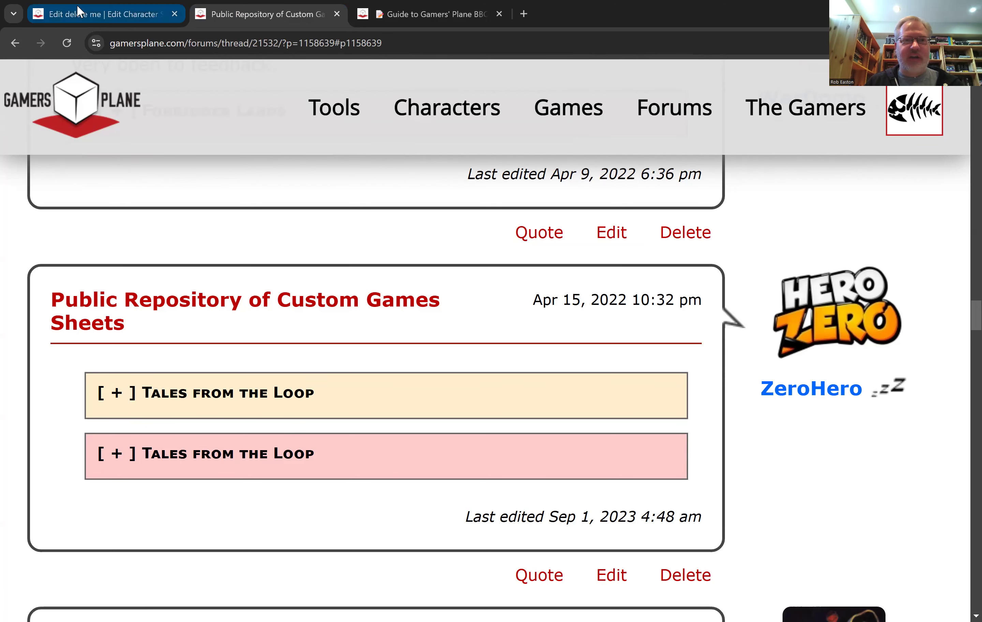
{"action": "left_click", "coordinate": [120, 15]}
- Review the previewed sheet's character info, attributes, skills, conditions, experience, items, hideout, notes and relationships sections
{"action": "scroll", "coordinate": [342, 320], "scroll_direction": "down", "scroll_amount": 5}
{"action": "scroll", "coordinate": [353, 328], "scroll_direction": "up", "scroll_amount": 3}
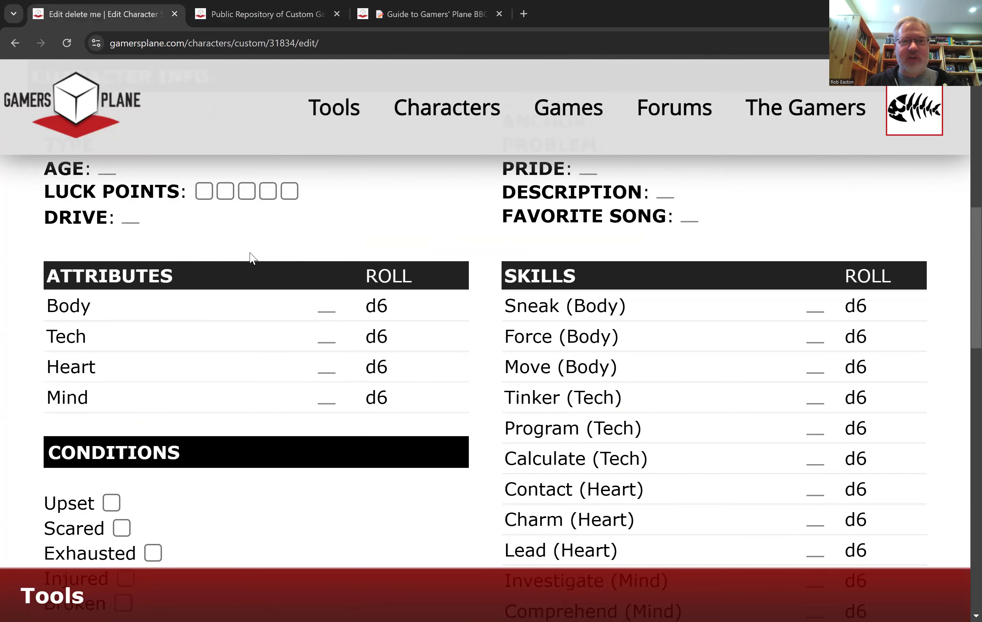
{"action": "scroll", "coordinate": [252, 257], "scroll_direction": "up", "scroll_amount": 5}
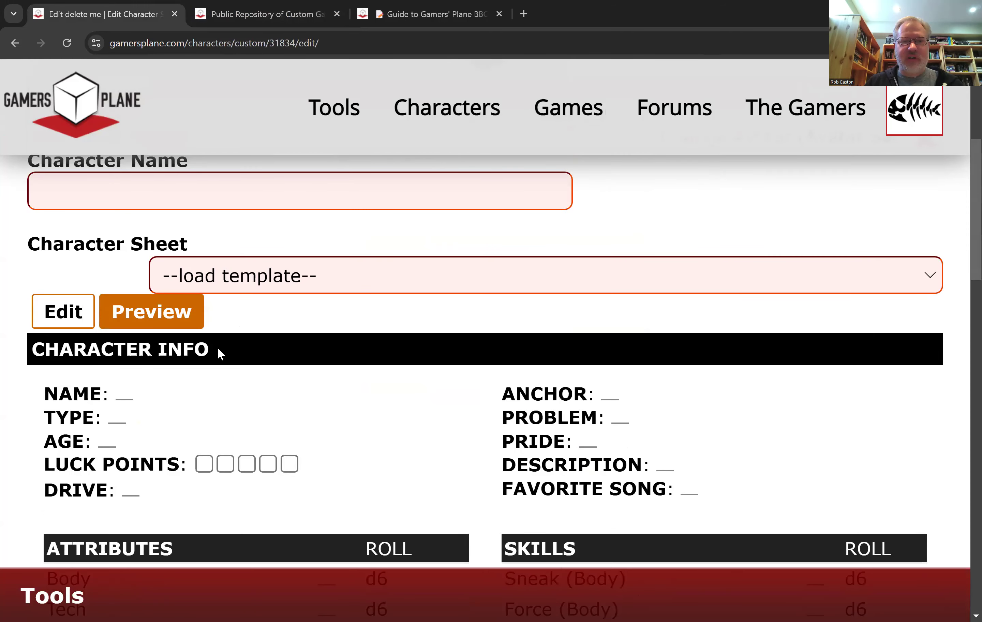
{"action": "scroll", "coordinate": [687, 428], "scroll_direction": "down", "scroll_amount": 5}
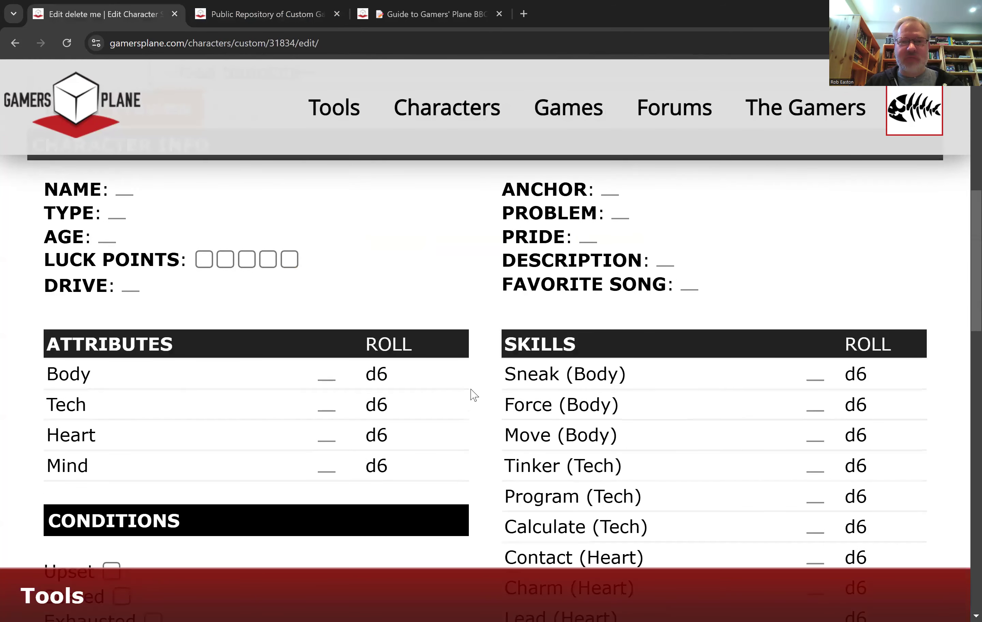
{"action": "scroll", "coordinate": [473, 386], "scroll_direction": "down", "scroll_amount": 10}
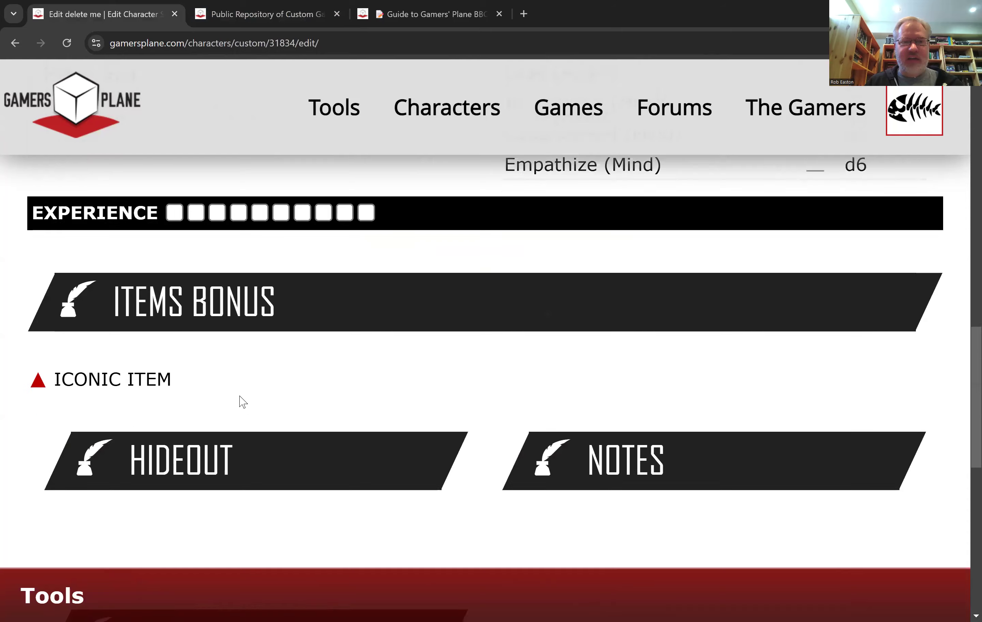
{"action": "scroll", "coordinate": [488, 347], "scroll_direction": "down", "scroll_amount": 3}
{"action": "scroll", "coordinate": [493, 344], "scroll_direction": "up", "scroll_amount": 12}
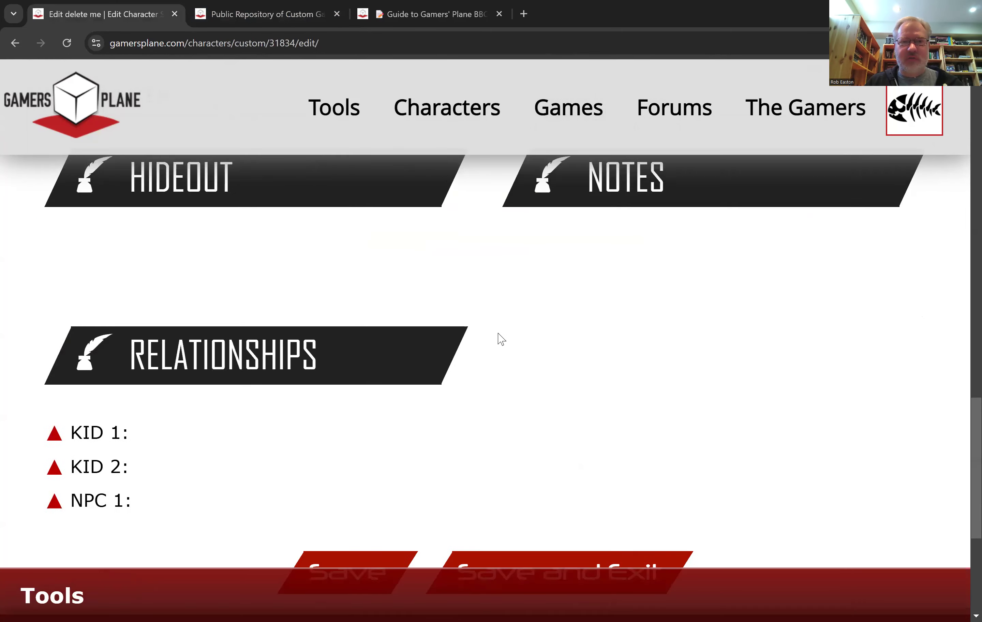
{"action": "scroll", "coordinate": [492, 347], "scroll_direction": "up", "scroll_amount": 5}
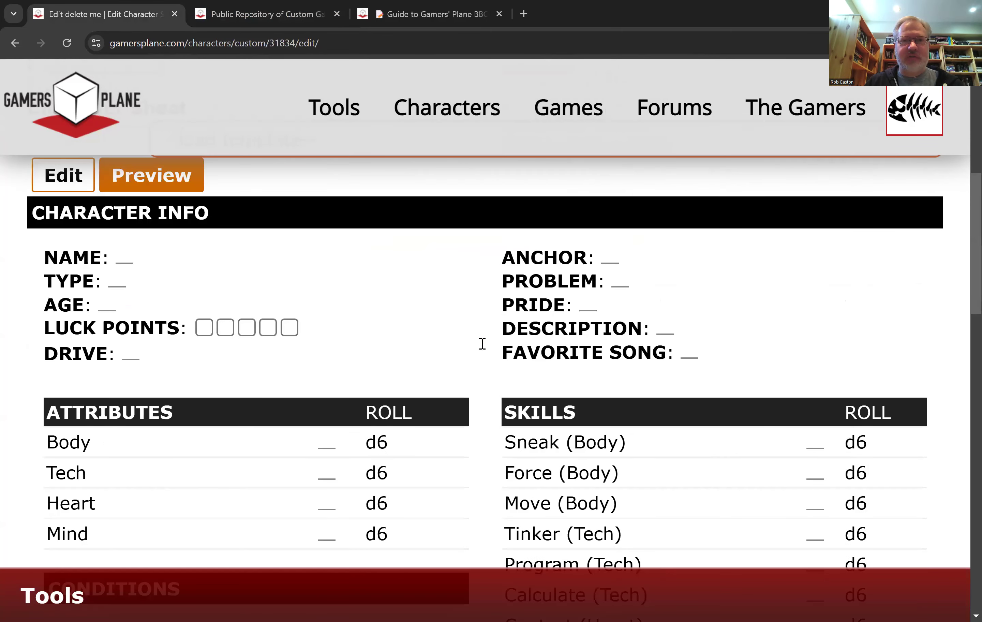
{"action": "scroll", "coordinate": [482, 344], "scroll_direction": "up", "scroll_amount": 5}
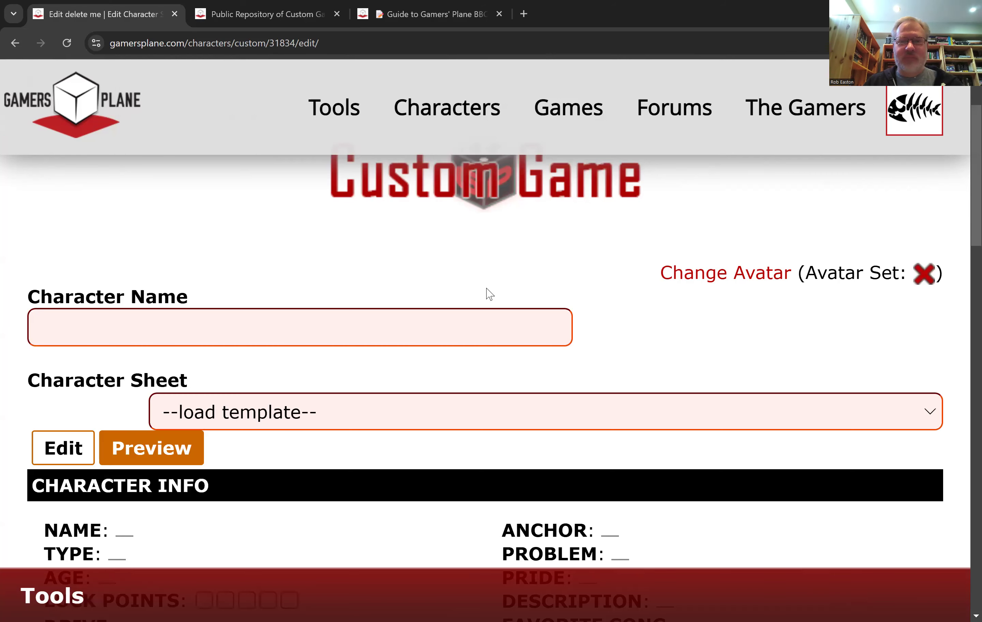